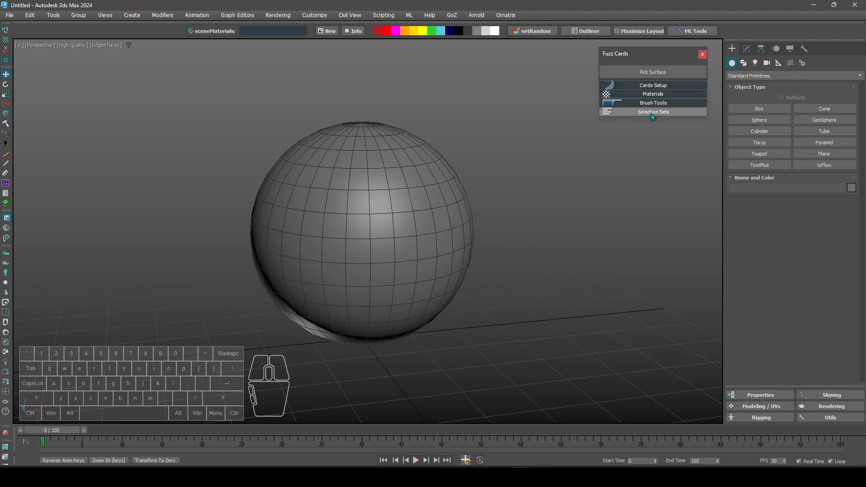
- Show the card setup options and draw a rectangular plane on the grid
click(645, 87)
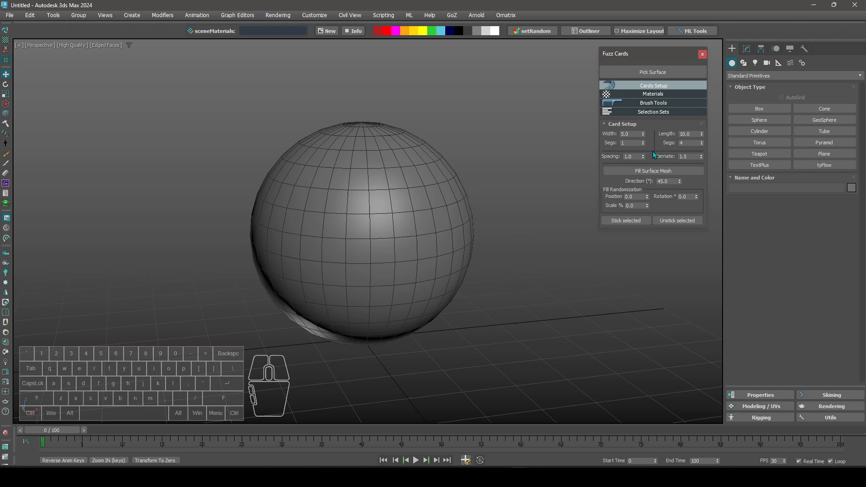
click(623, 172)
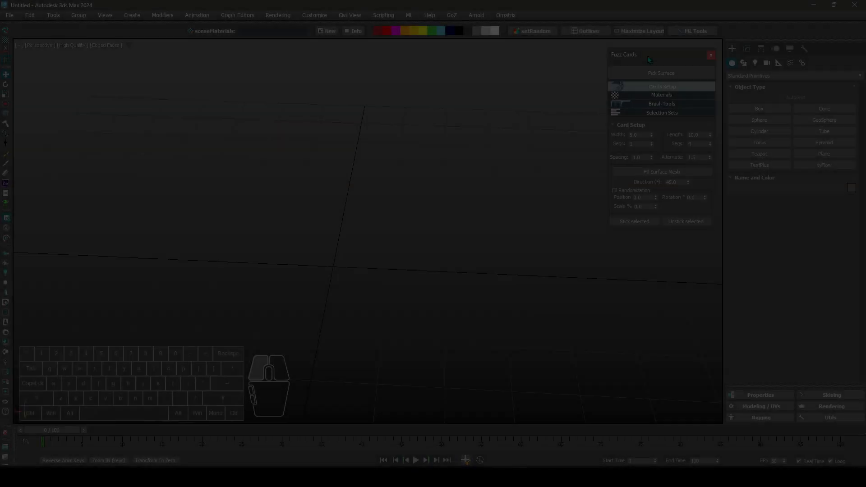
drag(648, 56, 642, 54)
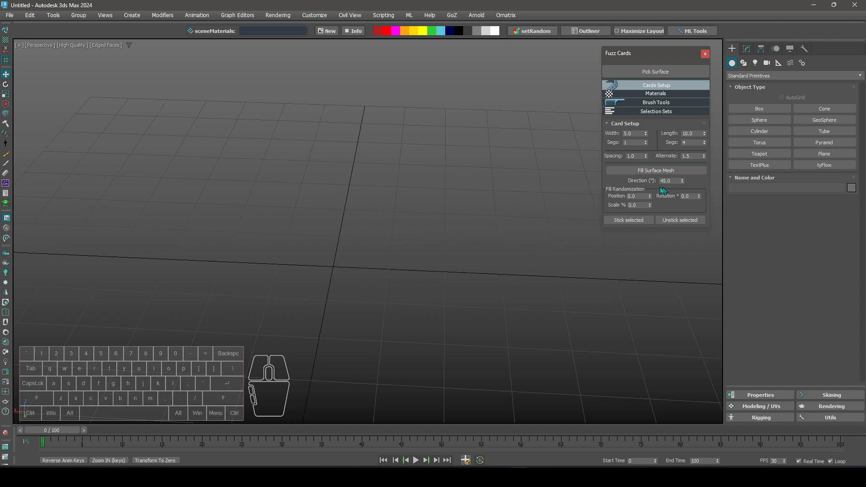
click(824, 154)
drag(289, 218, 416, 346)
right_click(526, 277)
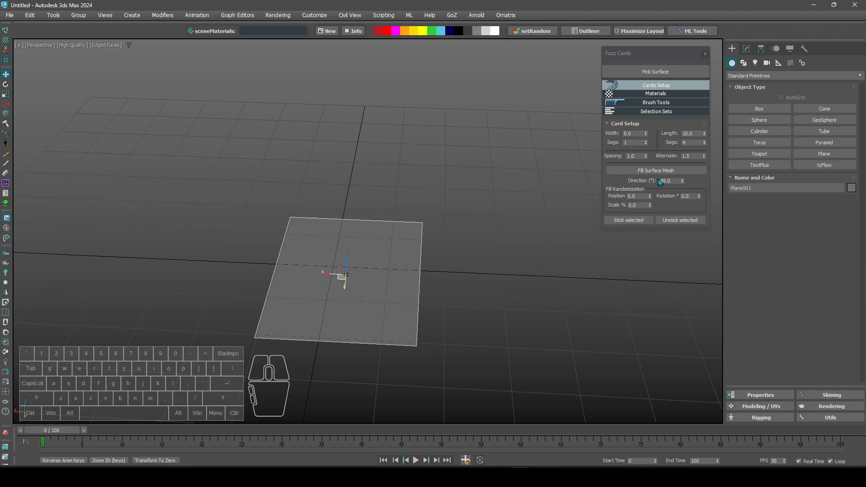
- Reset the fill direction to 0 and pick the plane as the card surface
right_click(683, 181)
click(656, 71)
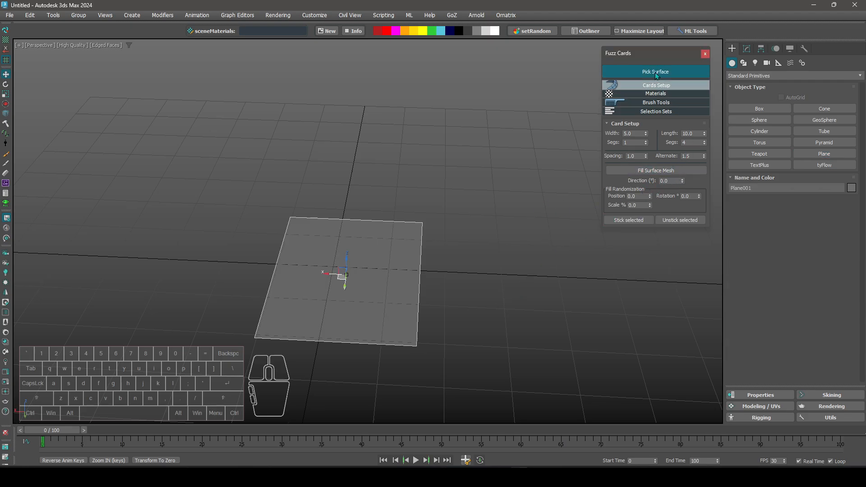
click(381, 263)
- Check the plane's polygons, leave sub-object editing and fill its surface mesh with cards
click(747, 49)
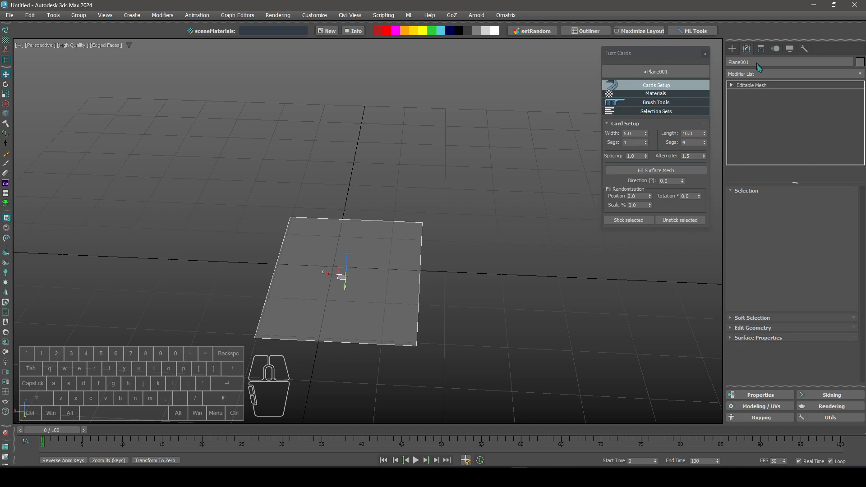
click(800, 205)
drag(426, 156, 336, 316)
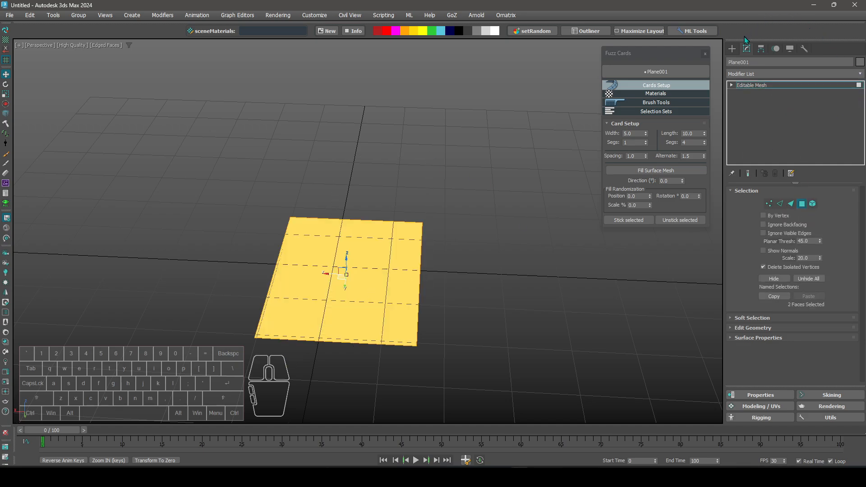
click(733, 48)
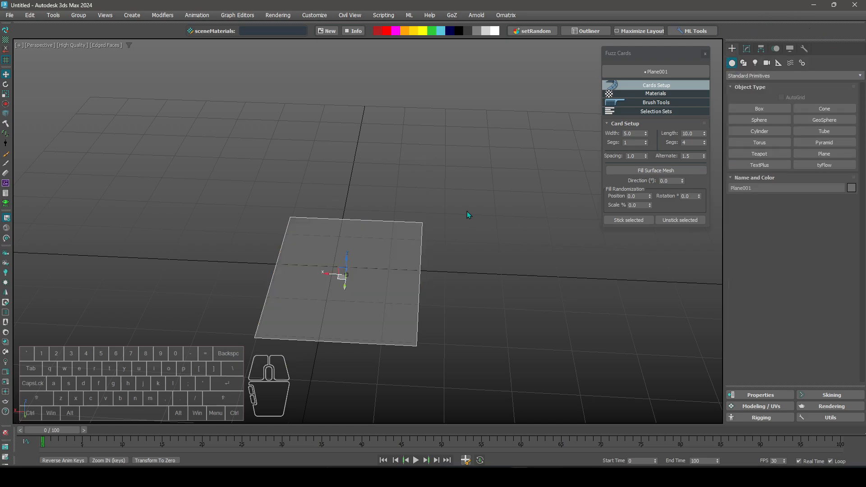
click(665, 172)
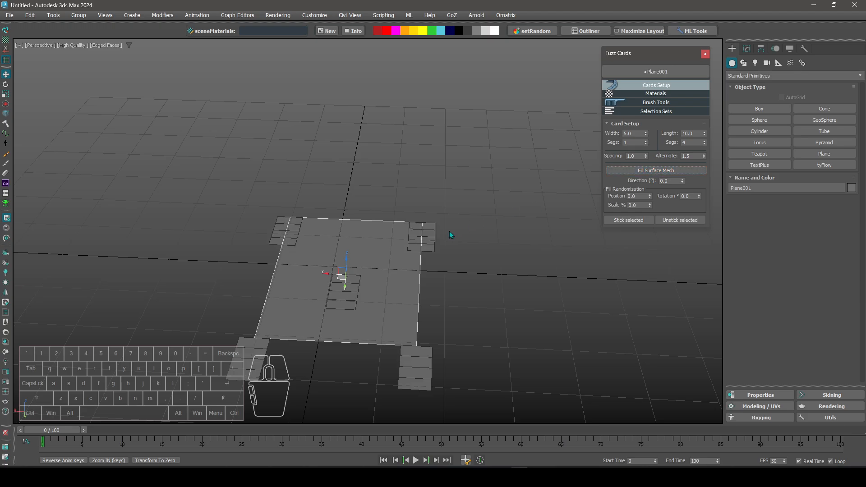
alt+middle_drag(445, 239, 433, 205)
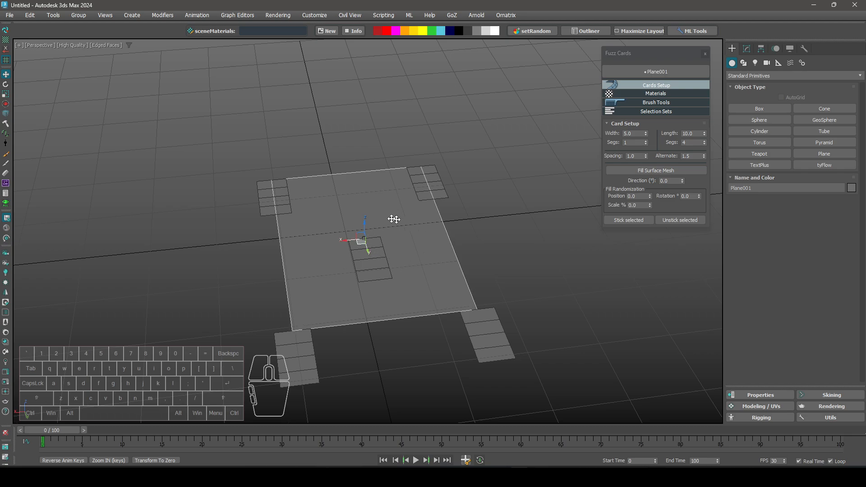
- Delete all the generated cards, keeping the plane, and reselect the plane
drag(266, 145, 552, 438)
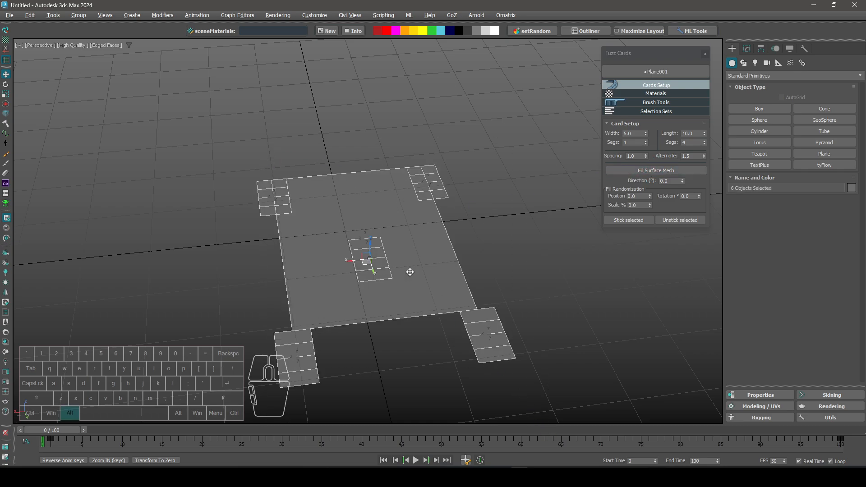
alt+click(411, 271)
key(Delete)
click(406, 257)
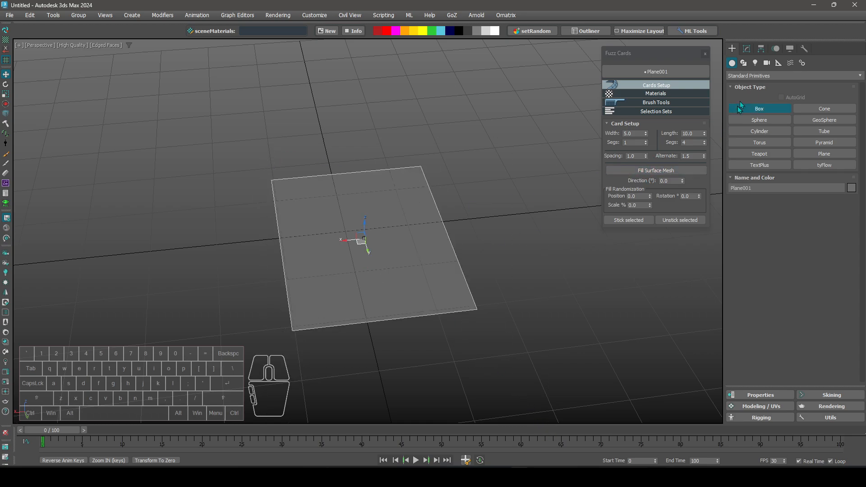
- Subdivide the plane with a one-iteration TurboSmooth modifier and collapse it into the mesh
click(747, 50)
click(757, 75)
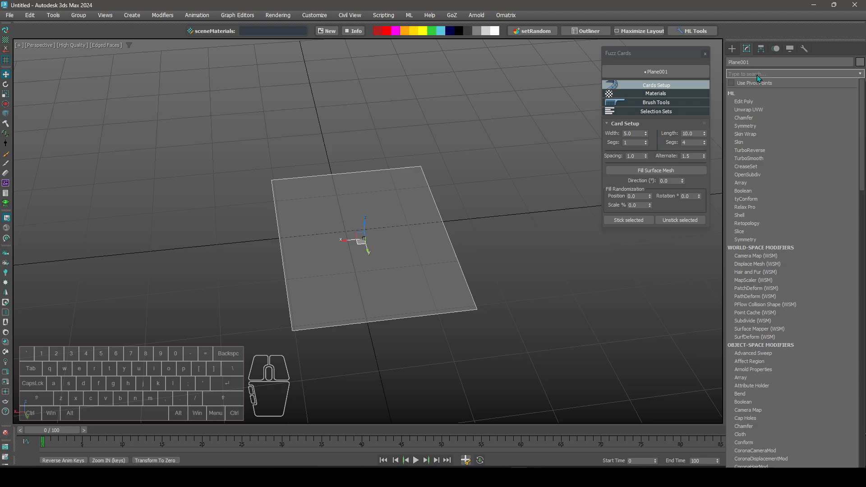
text(tu)
click(756, 102)
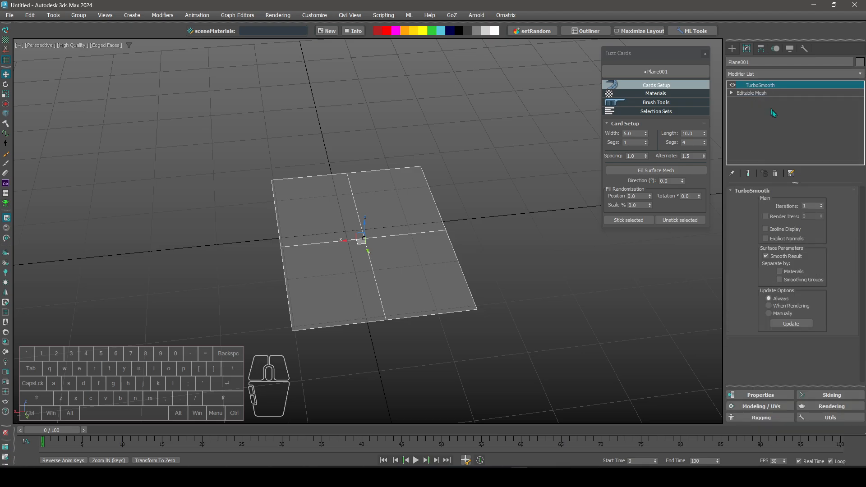
right_click(765, 87)
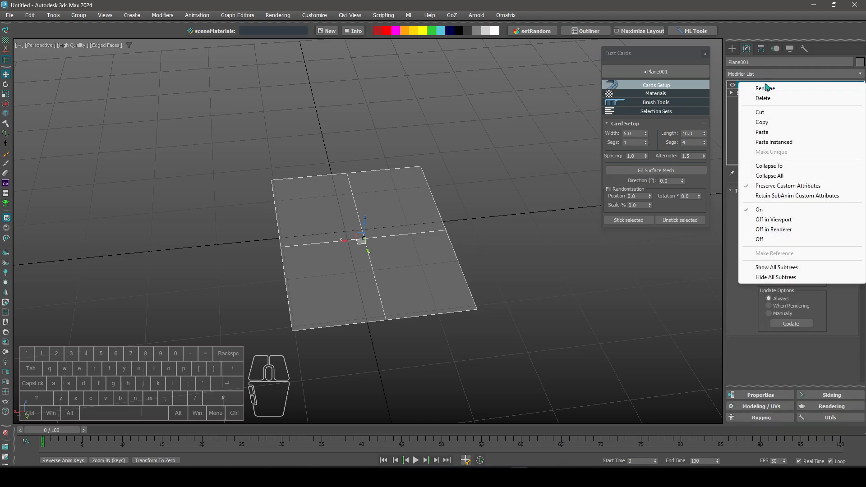
click(761, 169)
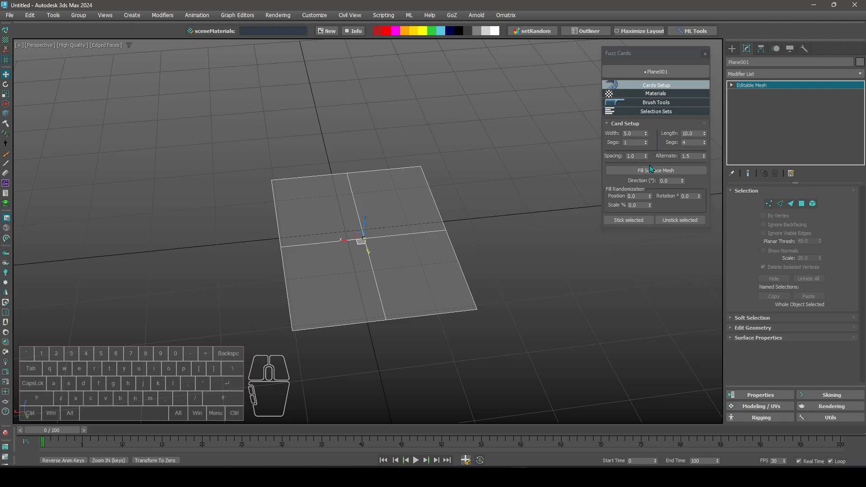
- Check the subdivided plane's polygons and fill its surface mesh with cards
click(801, 203)
drag(489, 156, 472, 185)
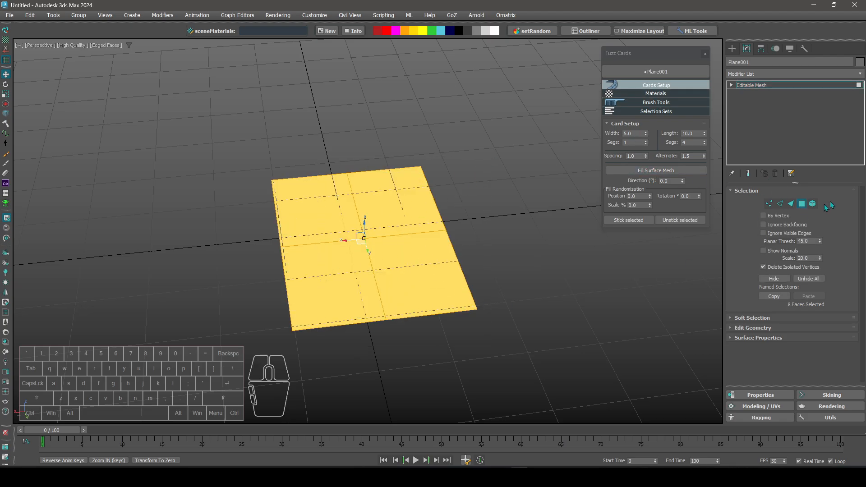
click(802, 203)
click(732, 49)
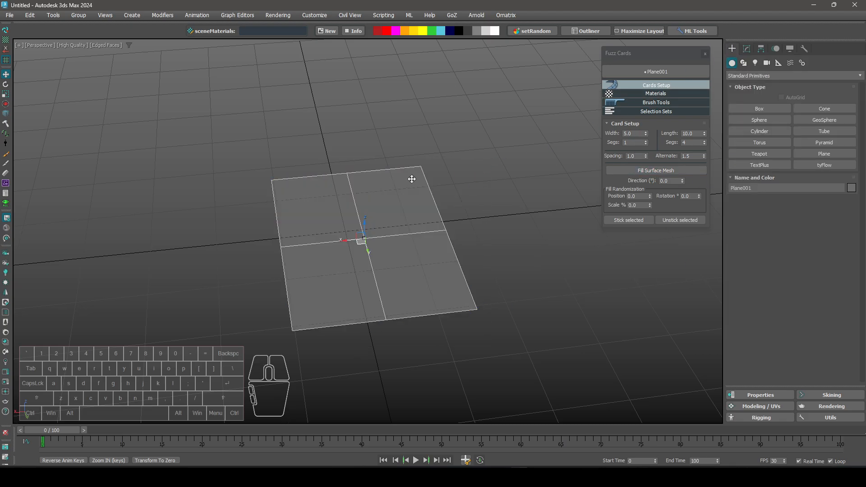
alt+middle_drag(410, 178, 451, 184)
click(650, 173)
click(662, 174)
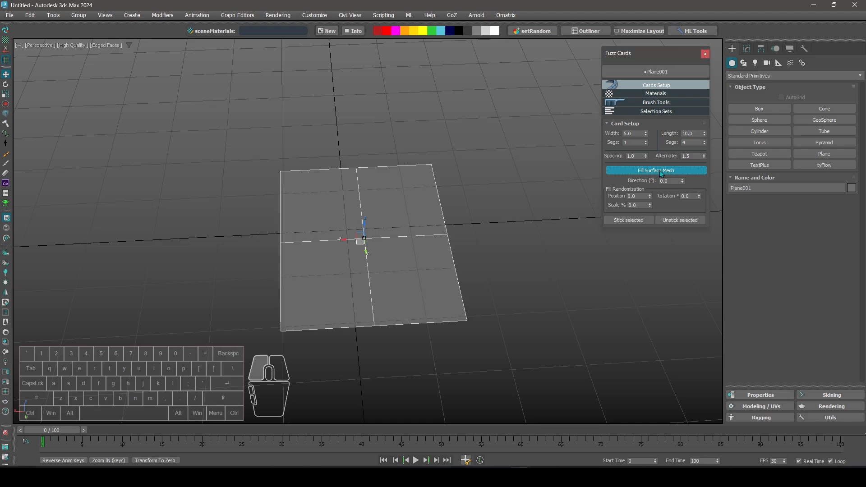
alt+middle_drag(361, 244, 347, 208)
- Delete the cards filled on the subdivided plane and reselect the plane
drag(229, 144, 466, 326)
alt+click(414, 255)
key(Delete)
click(403, 245)
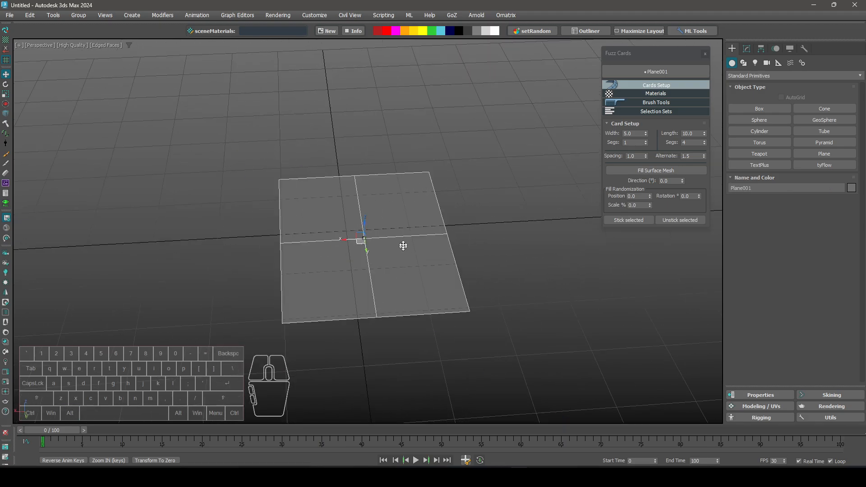
- Convert the plane to an editable poly and connect its centre vertex to two diagonally opposite corners
mouse_move(402, 246)
alt+middle_down()
mouse_move(388, 247)
mouse_move(396, 246)
alt+middle_up()
ctrl+right_click(396, 219)
click(468, 292)
key(1)
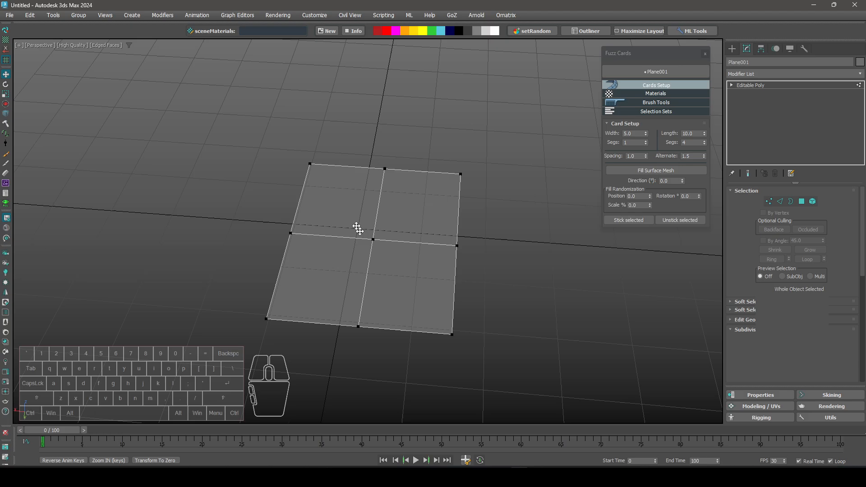
drag(357, 227, 387, 253)
ctrl+drag(427, 302, 497, 365)
key(ctrl+shift+e)
ctrl+drag(356, 223, 377, 292)
key(ctrl+shift+e)
- Remove the plane's inner cross edges, keeping only the diagonal
key(2)
key(BackSpace)
drag(407, 233, 425, 255)
key(BackSpace)
drag(369, 186, 391, 201)
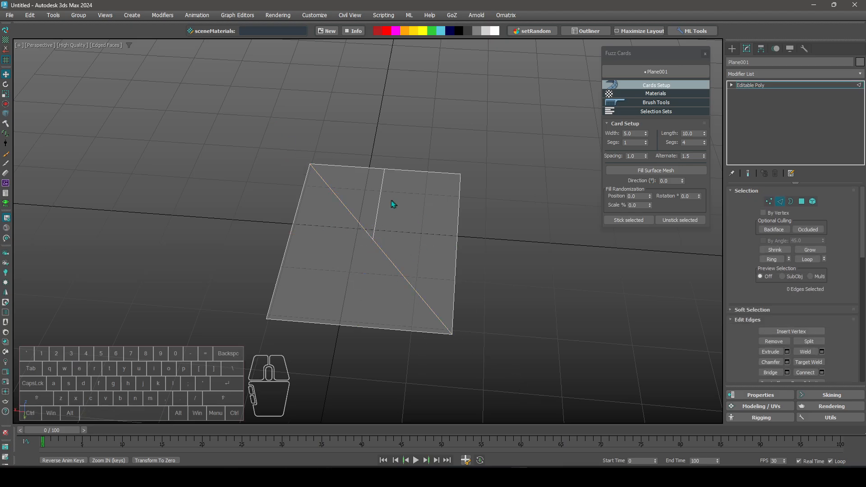
key(BackSpace)
alt+middle_drag(422, 210, 439, 211)
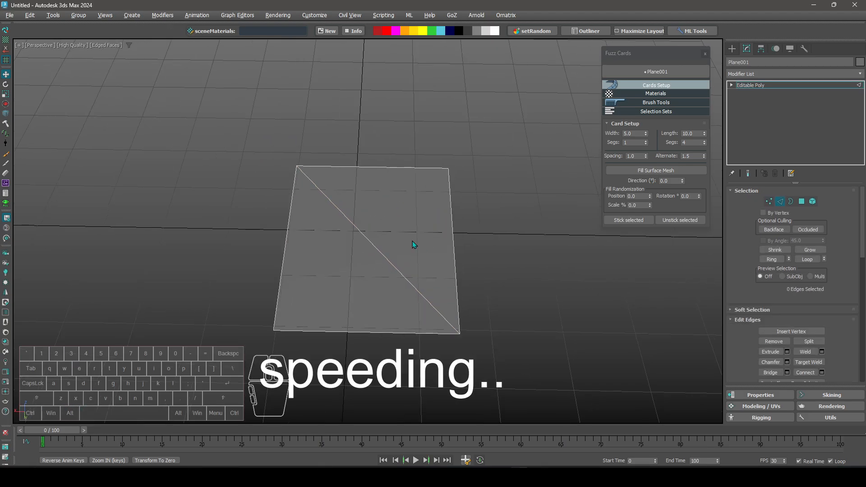
- Cut an edge from the centre vertex to the free corner and move the centre vertex toward that corner
key(1)
key(alt+c)
click(368, 240)
click(450, 169)
right_click(384, 227)
drag(352, 250, 393, 223)
alt+middle_drag(394, 224, 368, 242)
drag(361, 244, 388, 217)
alt+middle_drag(409, 224, 410, 225)
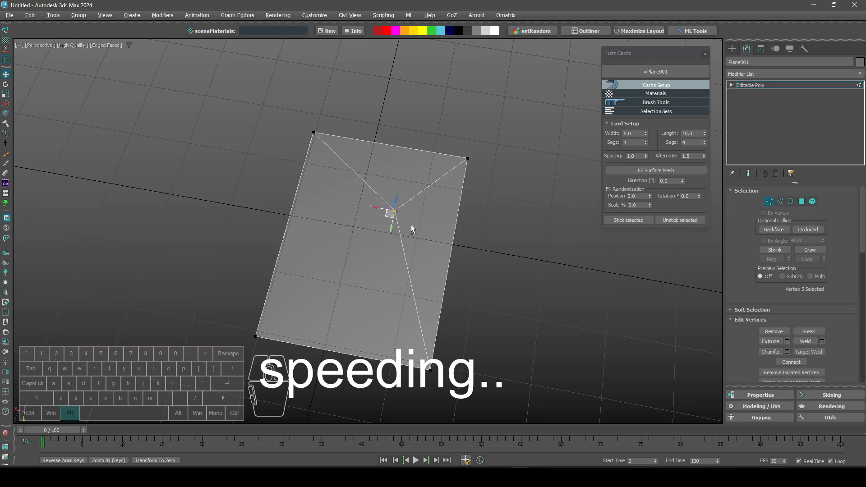
- Cut an edge from the inner vertex to the nearest side edge and remove the inner edge to the adjacent corner
key(alt+c)
click(395, 211)
click(453, 241)
right_click(451, 237)
key(2)
click(417, 198)
key(BackSpace)
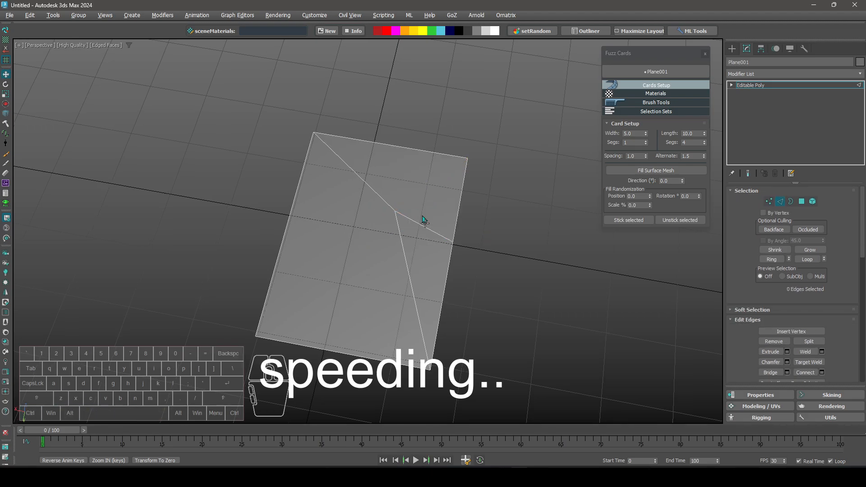
- Move the new side vertex along the border toward the adjacent corner
key(1)
drag(453, 242, 457, 208)
alt+middle_drag(480, 269, 490, 235)
- Insert a vertex on the longer border segment below the moved side vertex
ctrl+right_click(472, 197)
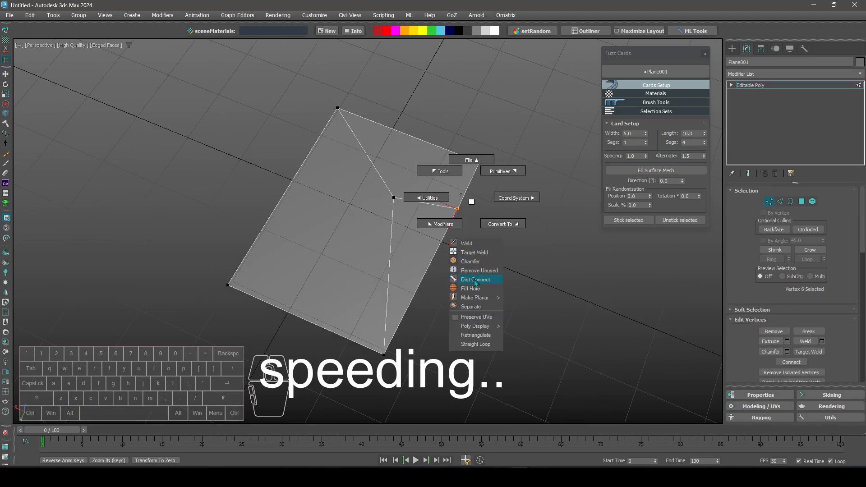
key(2)
ctrl+right_click(474, 213)
key(1)
ctrl+right_click(473, 216)
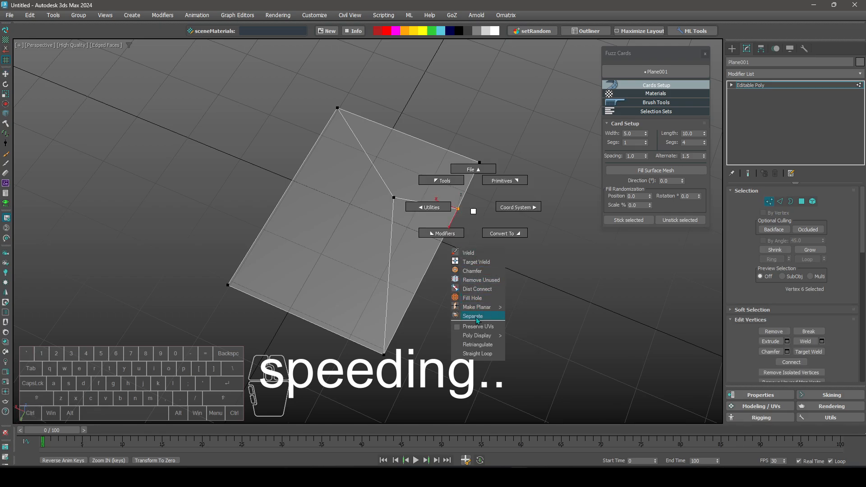
click(501, 179)
key(2)
ctrl+right_click(483, 195)
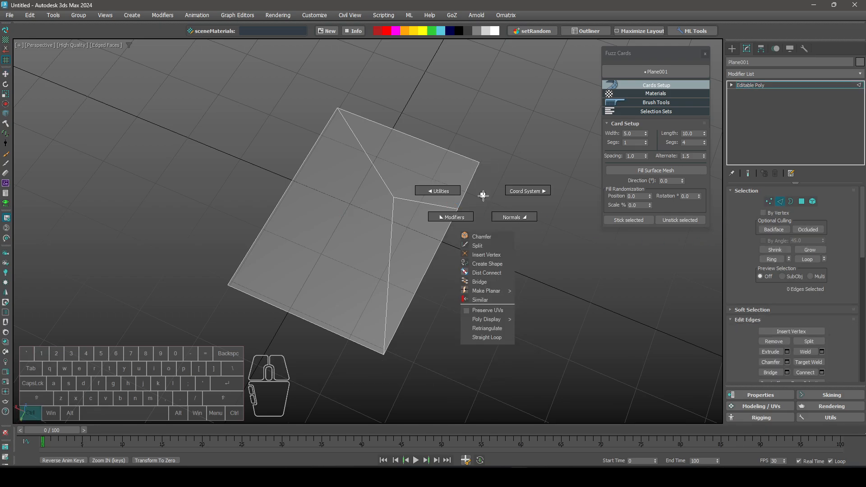
click(486, 254)
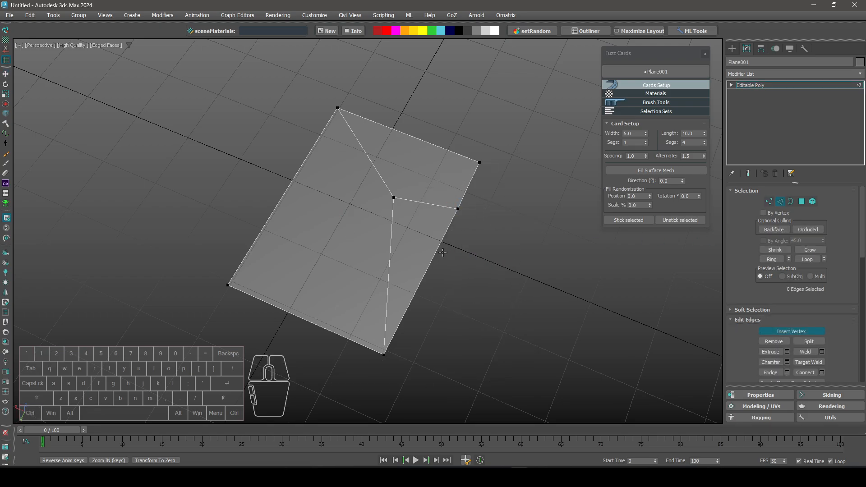
click(443, 253)
right_click(457, 269)
- Pull the inserted border vertex outward into a point and shift the nearby upper corner vertex slightly outward
key(1)
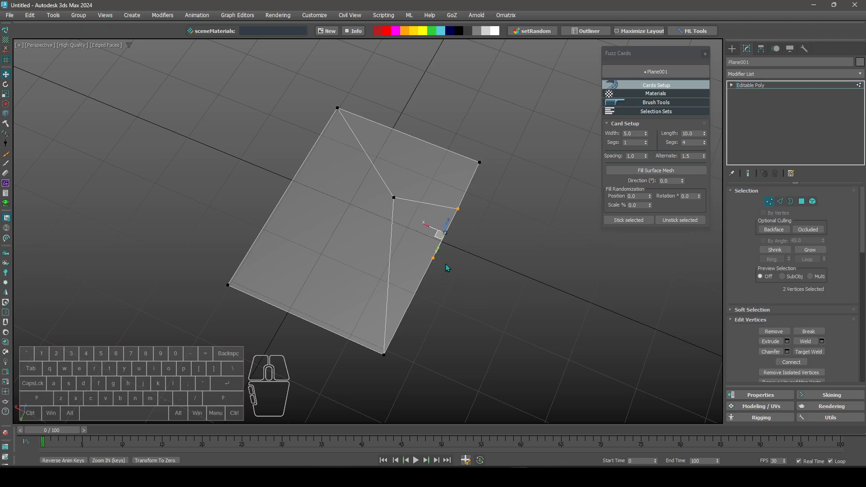
click(434, 254)
drag(427, 257, 489, 300)
click(476, 162)
drag(471, 165, 484, 147)
key(1)
alt+middle_drag(523, 235, 543, 230)
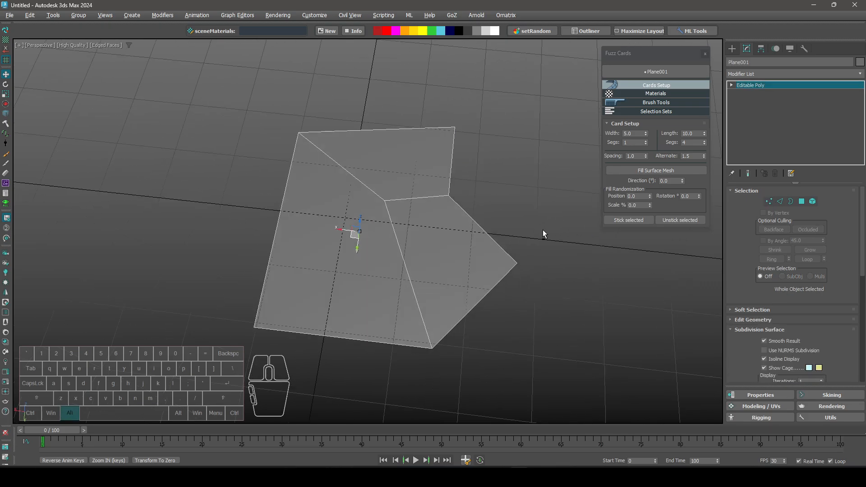
- Select all polygons of the reshaped plane to examine its faces
middle_drag(461, 173, 457, 174)
click(802, 201)
key(ctrl+a)
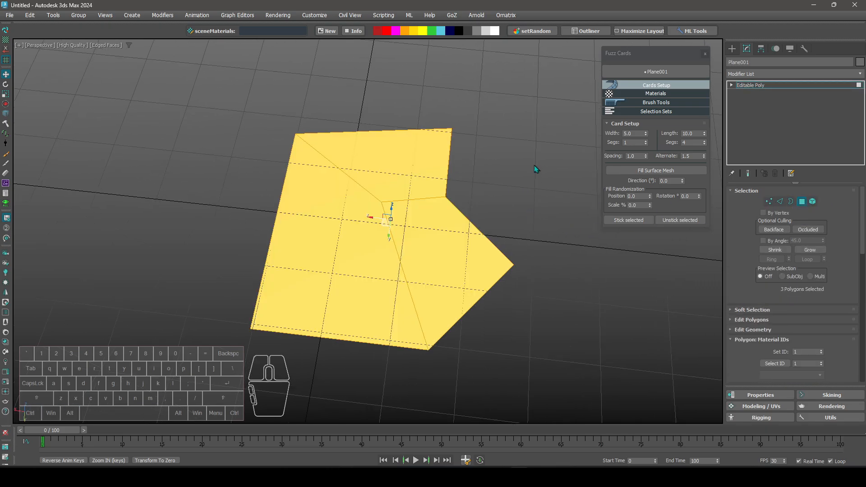
click(655, 87)
- Convert the reshaped plane to an editable mesh and fill its surface with cards
click(753, 86)
right_click(756, 88)
click(816, 134)
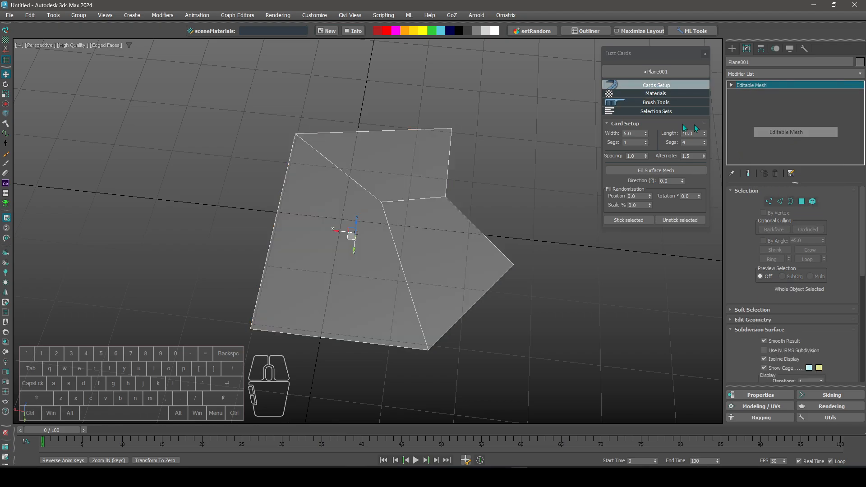
click(658, 171)
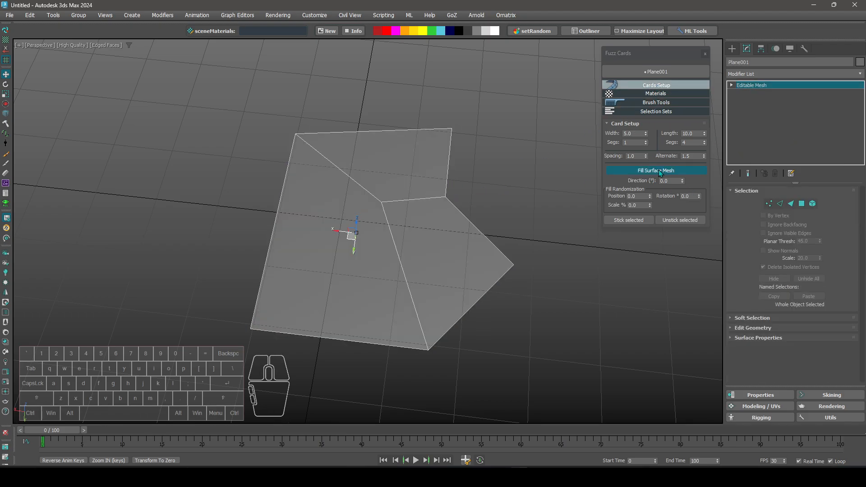
alt+middle_drag(376, 189, 395, 250)
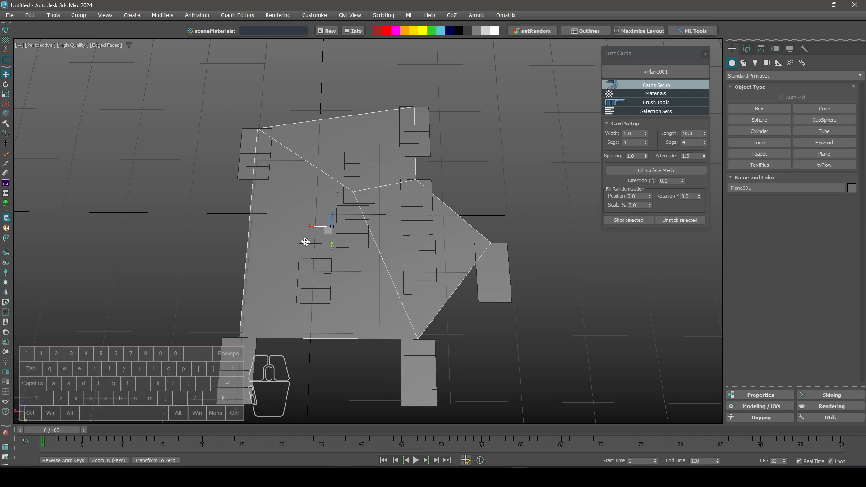
middle_drag(307, 235, 298, 226)
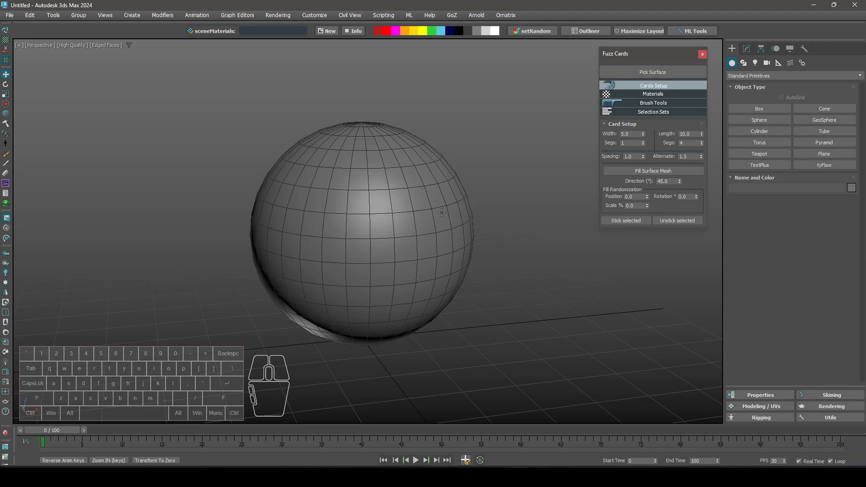
- Select the sphere and go to the Editable Mesh level beneath its Skin modifier
click(442, 213)
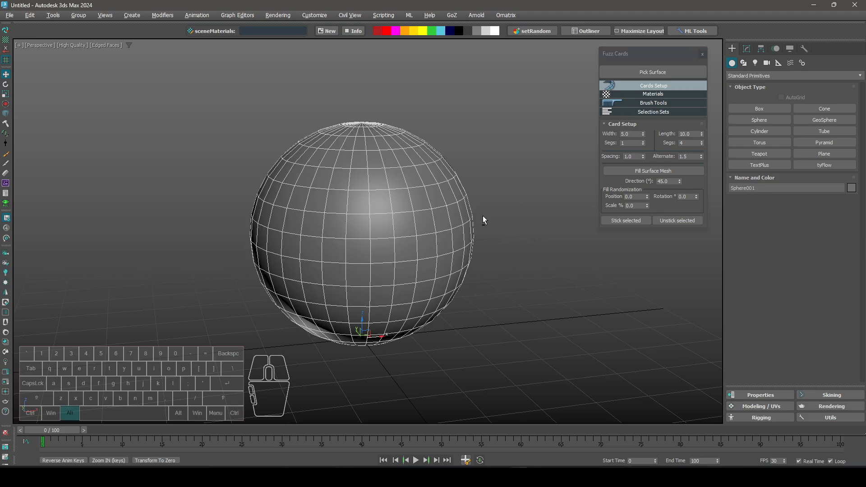
alt+middle_drag(482, 216, 482, 234)
key(shift+s)
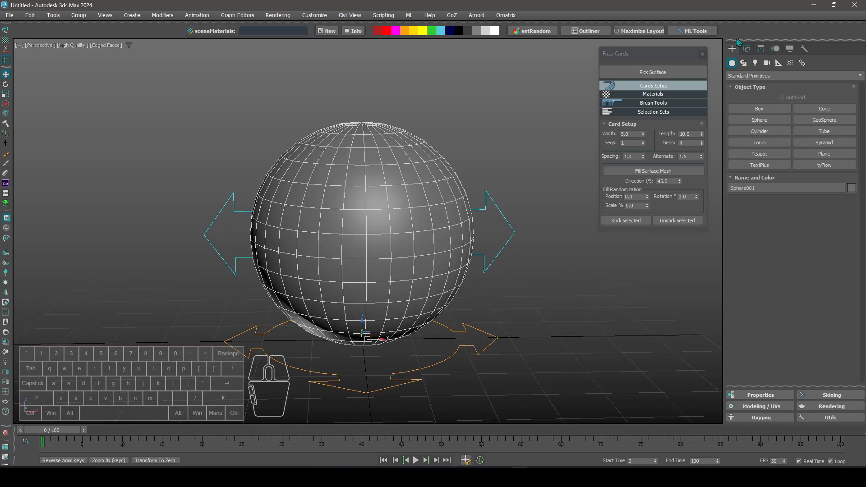
click(746, 48)
click(764, 93)
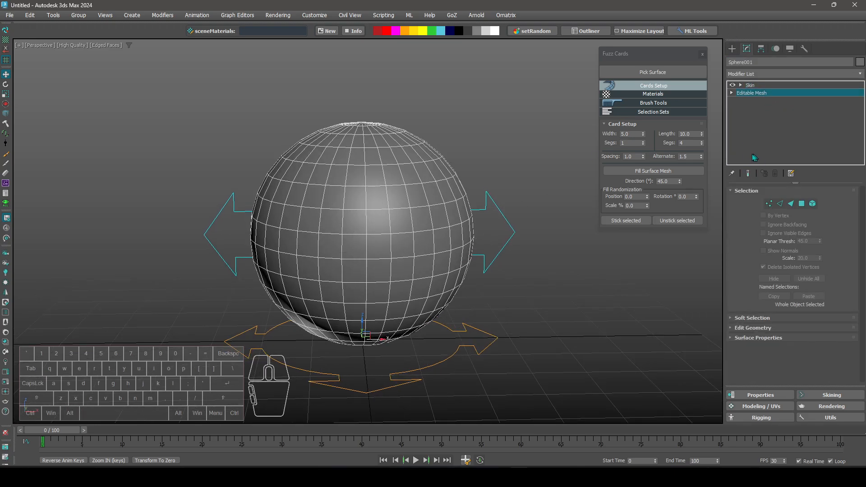
- Select the wide band of polygons around the sphere, excluding its top and bottom caps, and return to whole-object level
click(802, 204)
alt+middle_drag(318, 196, 257, 173)
drag(247, 163, 516, 277)
alt+middle_drag(513, 277, 396, 262)
alt+drag(255, 323, 466, 291)
alt+middle_drag(466, 292, 600, 301)
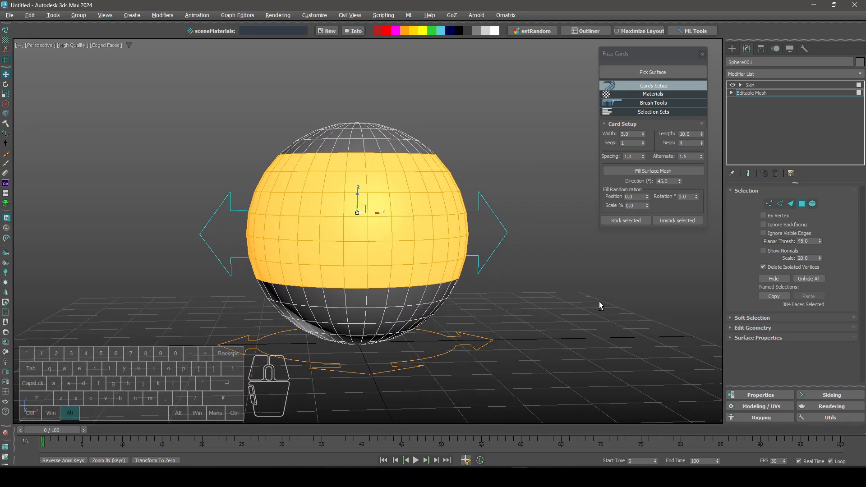
click(812, 206)
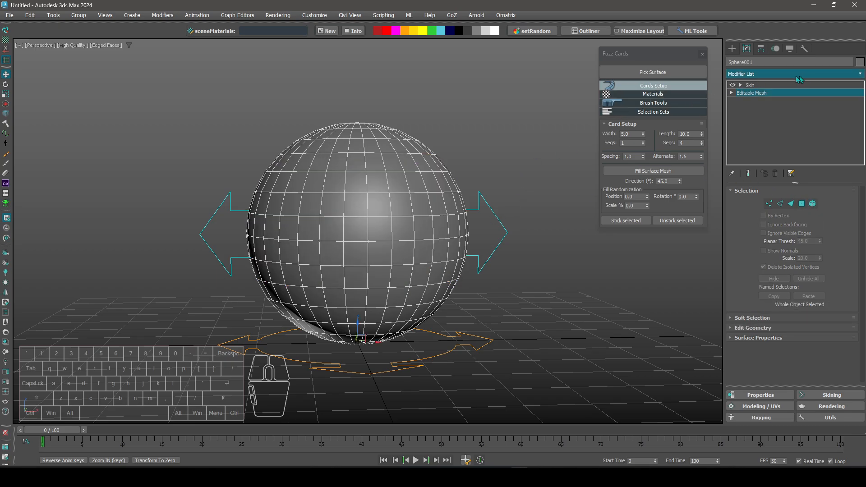
click(732, 49)
- Start a screen capture covering the sphere and most of the Fuzz Cards settings
alt+middle_drag(442, 212, 416, 221)
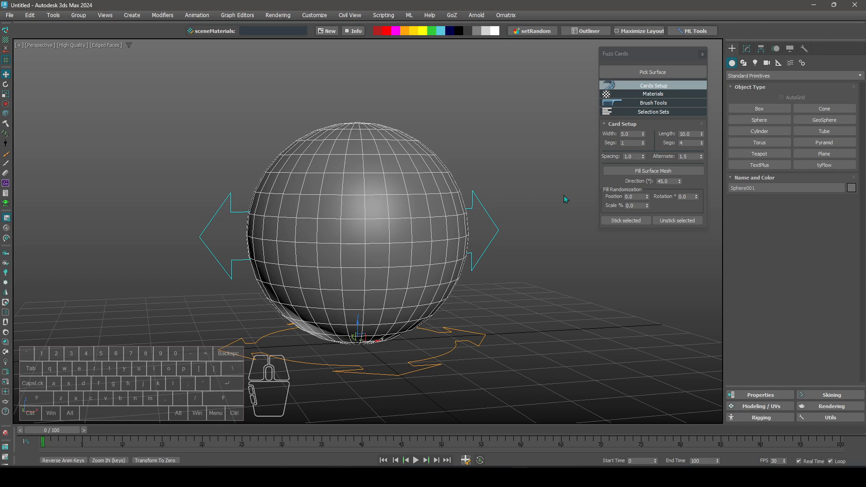
alt+middle_drag(484, 207, 433, 207)
click(643, 171)
key(ctrl+Print)
mouse_move(211, 85)
mouse_down()
mouse_move(580, 406)
mouse_move(591, 390)
mouse_up()
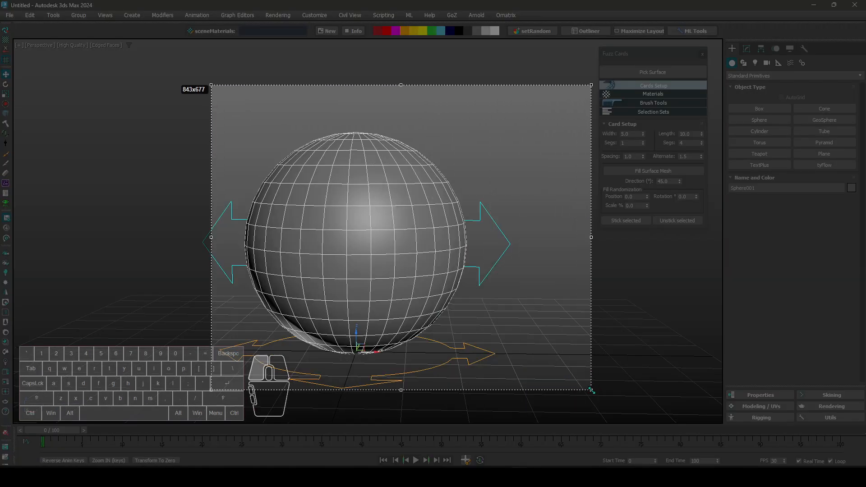
drag(591, 237, 702, 237)
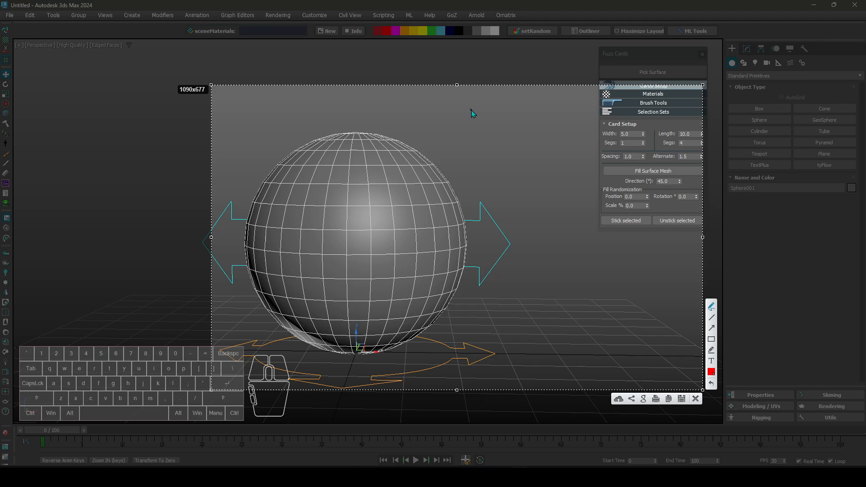
- Sketch red direction arrows from one point beside the sphere: straight down for 0° and diagonally down for 45° and −45°
mouse_move(472, 109)
mouse_down()
mouse_move(467, 188)
mouse_move(458, 175)
mouse_move(472, 198)
mouse_up()
mouse_move(471, 112)
mouse_down()
mouse_move(398, 150)
mouse_move(410, 153)
mouse_up()
drag(354, 133, 355, 159)
drag(363, 143, 365, 158)
drag(364, 143, 377, 135)
mouse_move(473, 117)
mouse_down()
mouse_move(538, 166)
mouse_move(563, 174)
mouse_move(570, 159)
mouse_up()
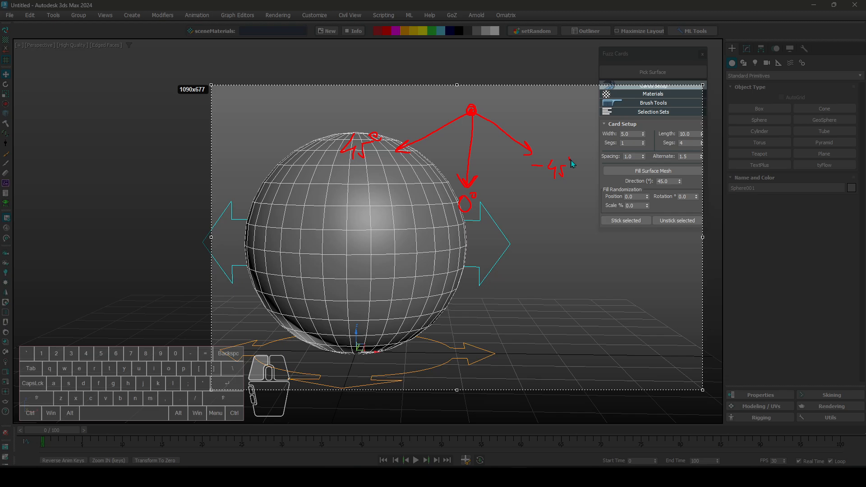
- Add sideways arrows labelled 90° and −90° to the direction sketch, and discard the annotated capture
drag(474, 112, 554, 115)
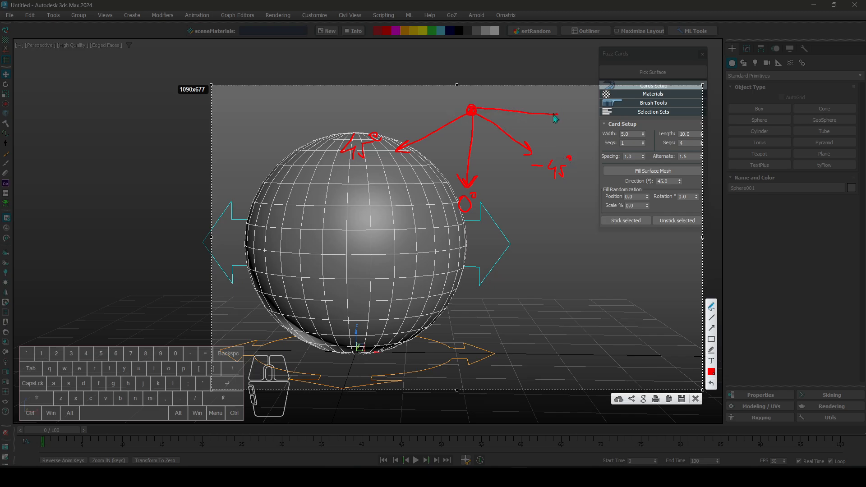
key(ctrl+z)
mouse_move(472, 110)
mouse_down()
mouse_move(558, 113)
mouse_move(569, 123)
mouse_move(570, 111)
mouse_move(552, 107)
mouse_move(586, 111)
mouse_move(369, 111)
mouse_move(379, 103)
mouse_up()
drag(385, 102, 386, 104)
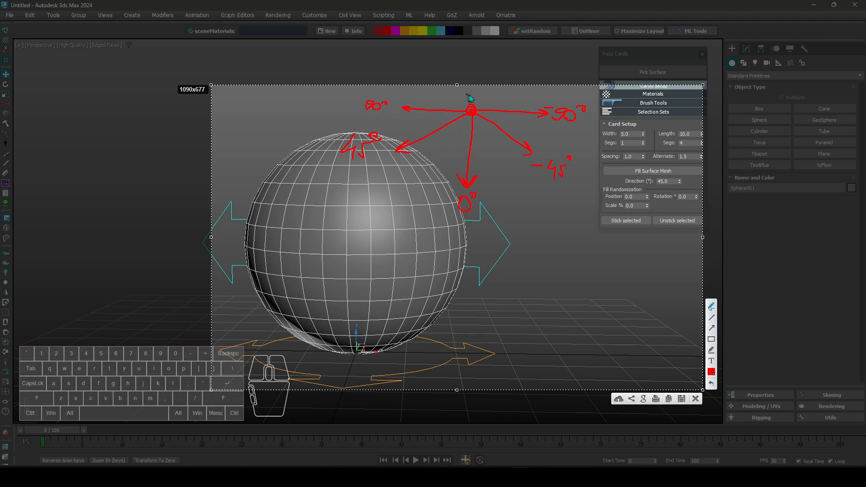
drag(470, 91, 479, 91)
click(696, 399)
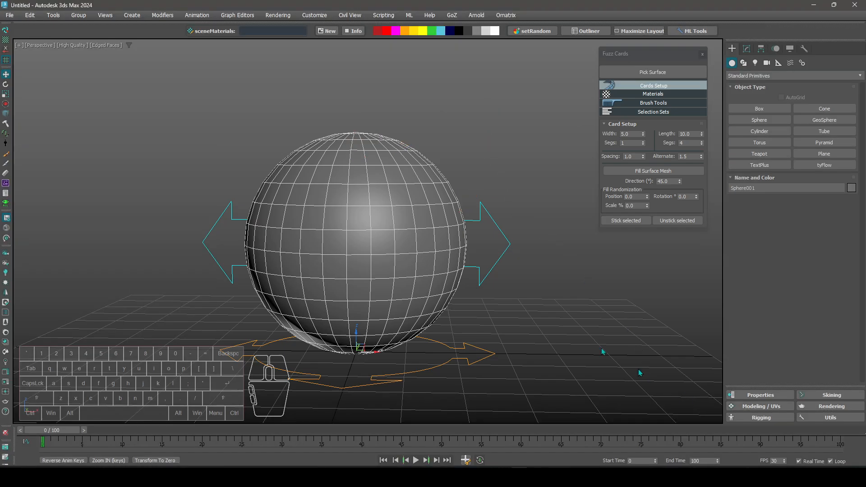
- Capture the viewport's axis indicator, mark an axis direction with a red arrow, and discard the capture
alt+middle_drag(239, 356, 149, 388)
key(Print)
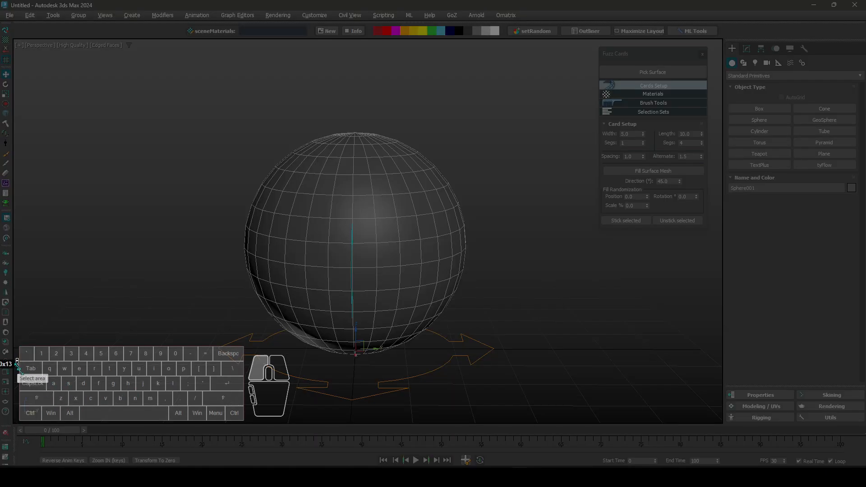
drag(17, 360, 167, 431)
click(175, 347)
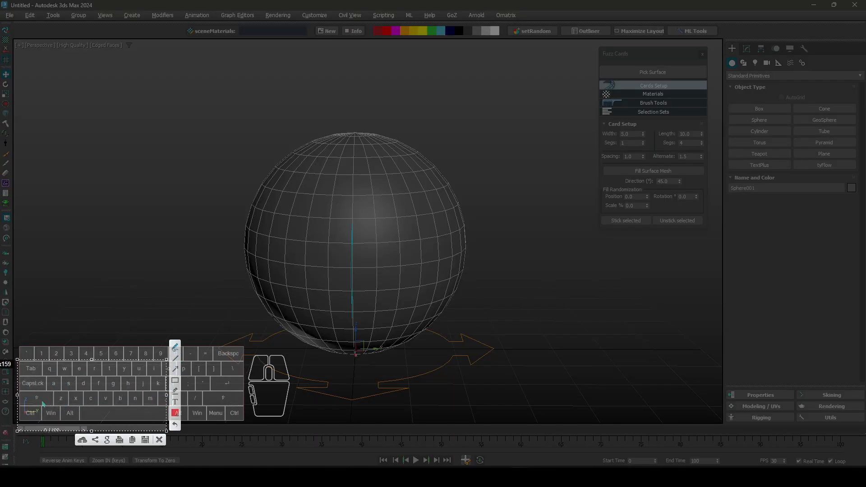
mouse_move(50, 412)
mouse_down()
mouse_move(92, 415)
mouse_move(98, 397)
mouse_move(103, 405)
mouse_up()
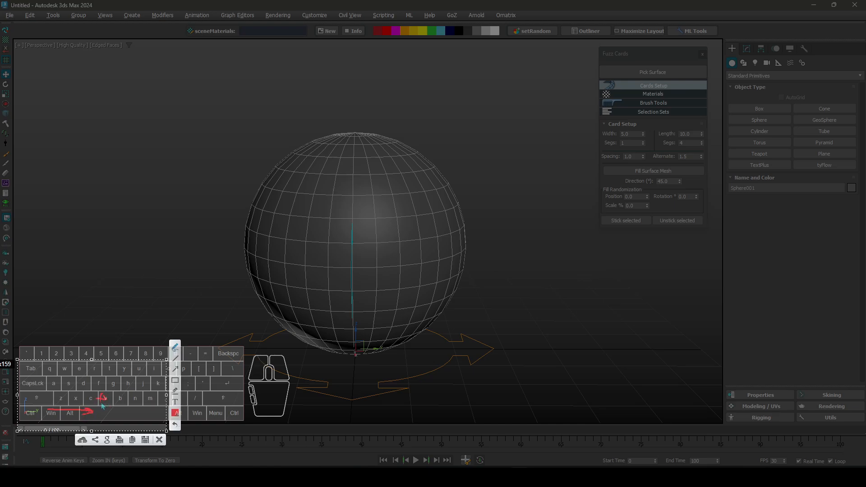
click(159, 441)
- Capture the front view of the sphere, mark its upper middle area in red, and discard the capture
alt+middle_drag(386, 294, 410, 270)
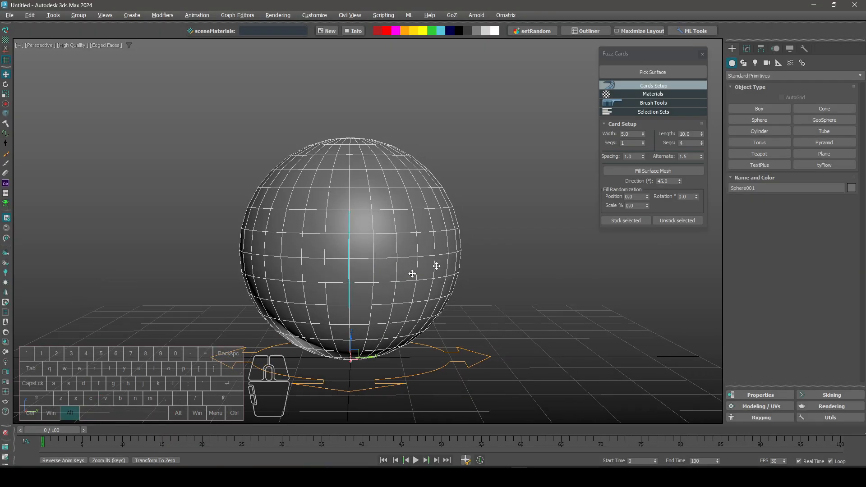
key(Print)
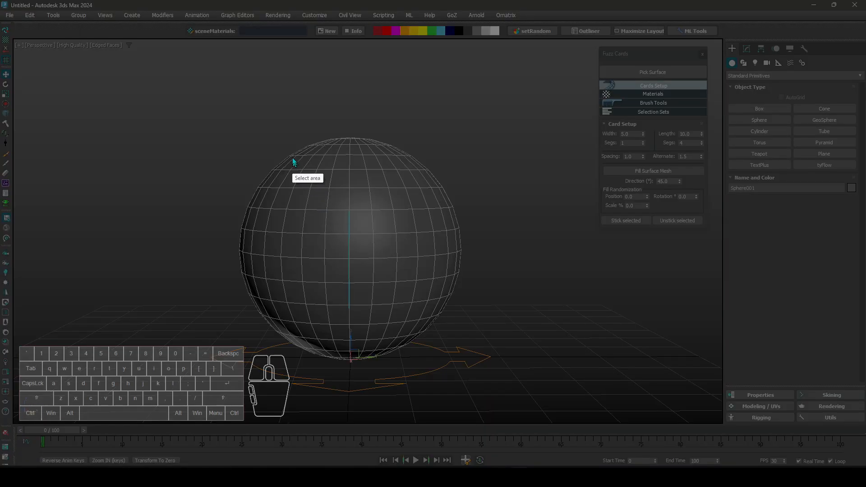
drag(215, 93, 501, 392)
click(509, 307)
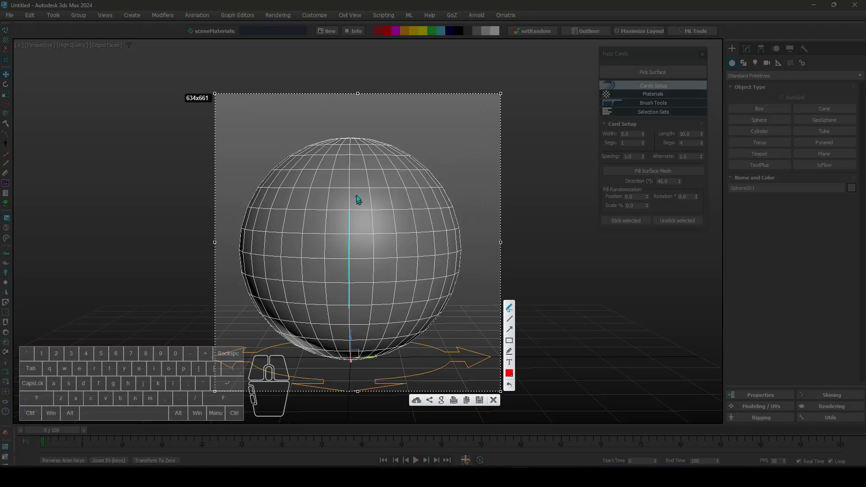
mouse_move(347, 183)
mouse_down()
mouse_move(401, 227)
mouse_move(379, 231)
mouse_up()
click(493, 400)
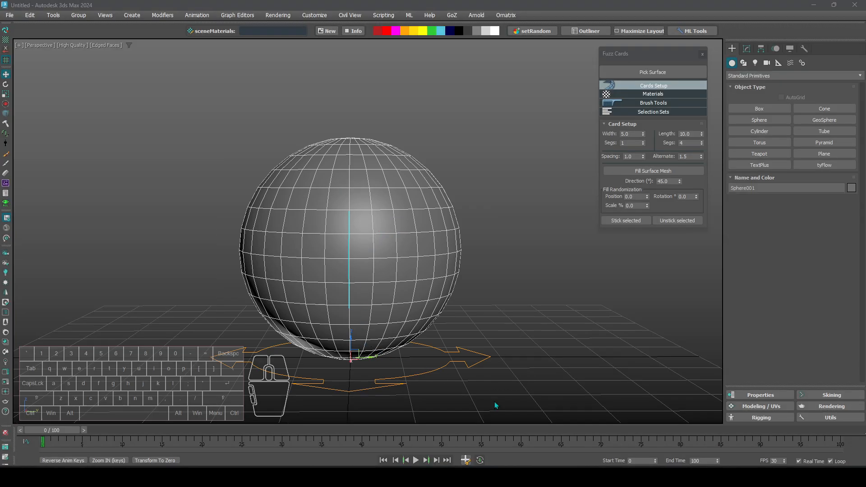
- Pick the sphere as the Fuzz Cards surface and fill it with cards at the 45° direction
click(645, 173)
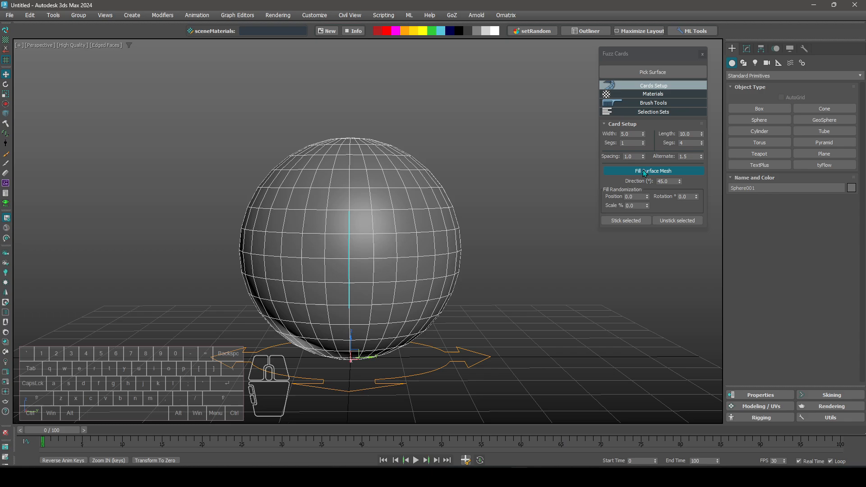
click(651, 174)
click(467, 246)
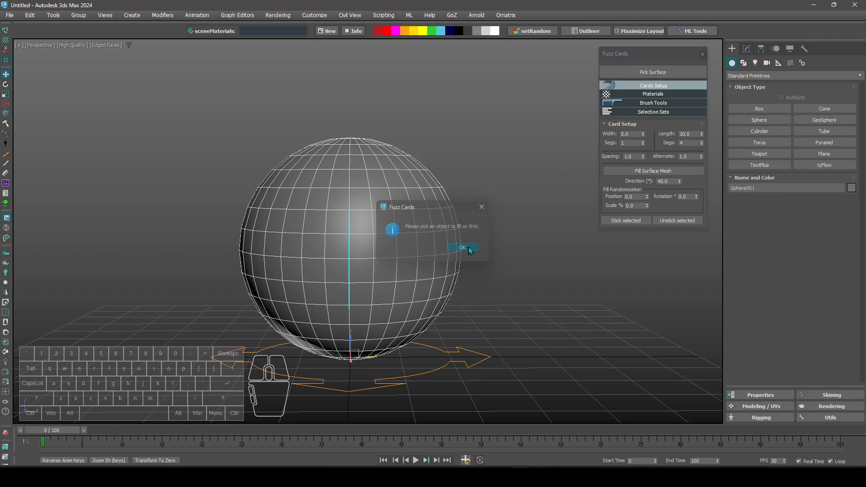
click(613, 76)
click(433, 182)
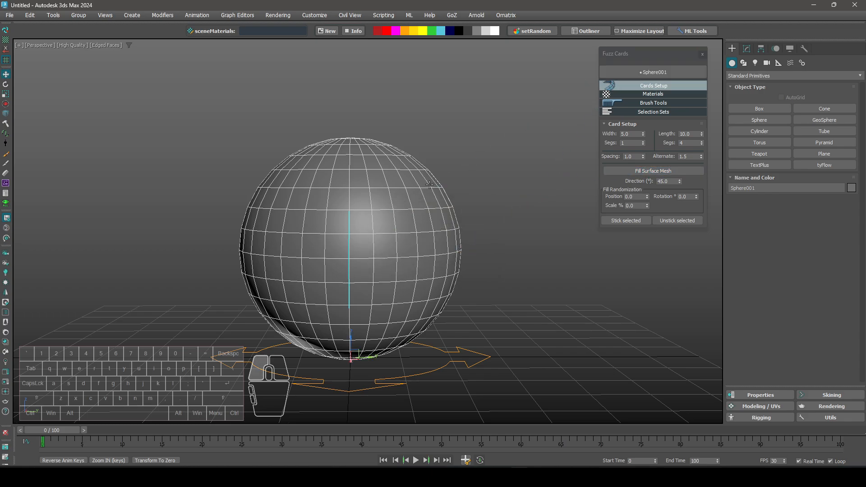
click(653, 170)
click(394, 196)
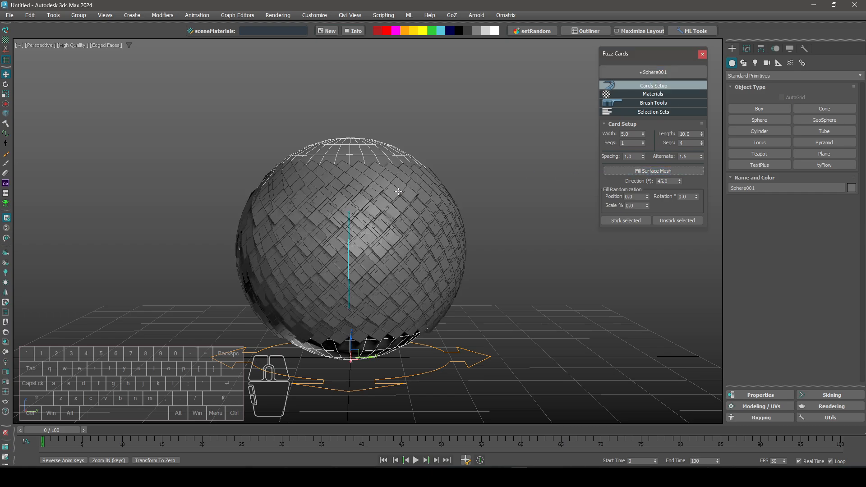
- Select all the cards without the sphere and delete them
alt+middle_drag(393, 196, 372, 209)
alt+middle_drag(426, 244, 437, 243)
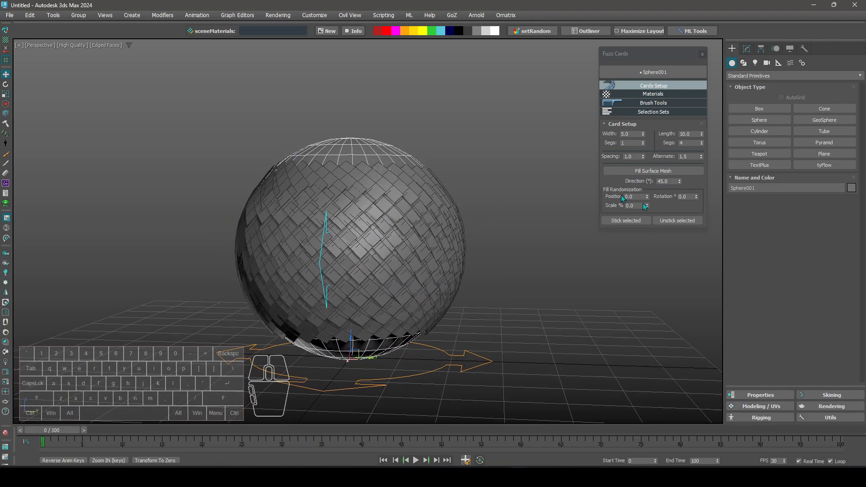
click(240, 126)
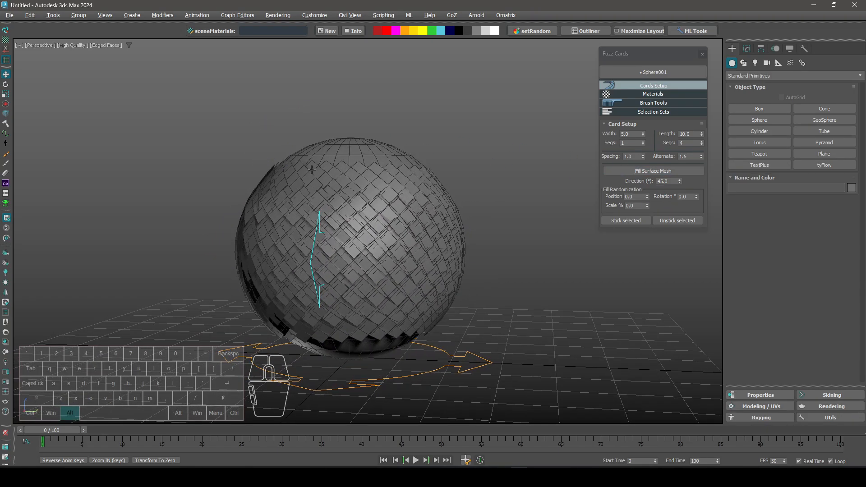
drag(151, 93, 510, 382)
alt+click(388, 163)
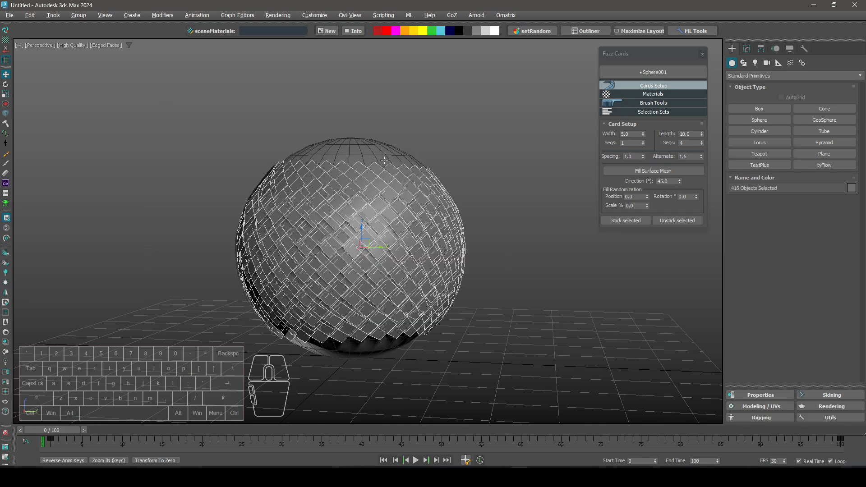
key(Delete)
click(631, 171)
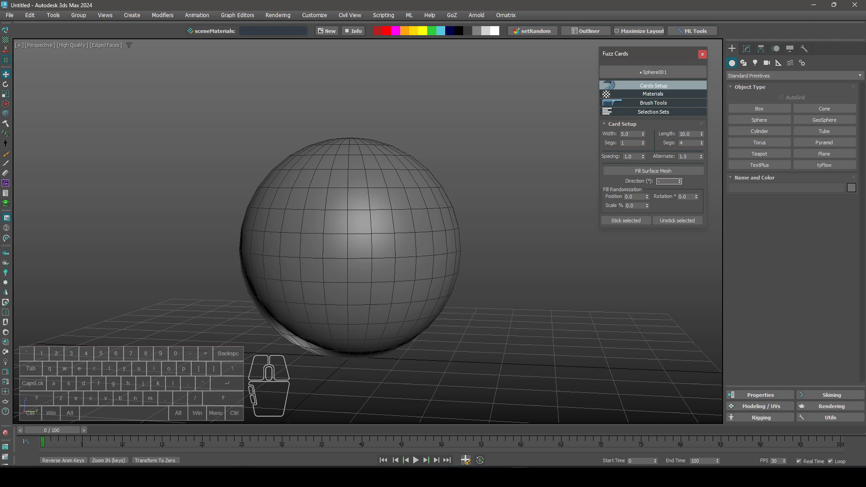
click(648, 171)
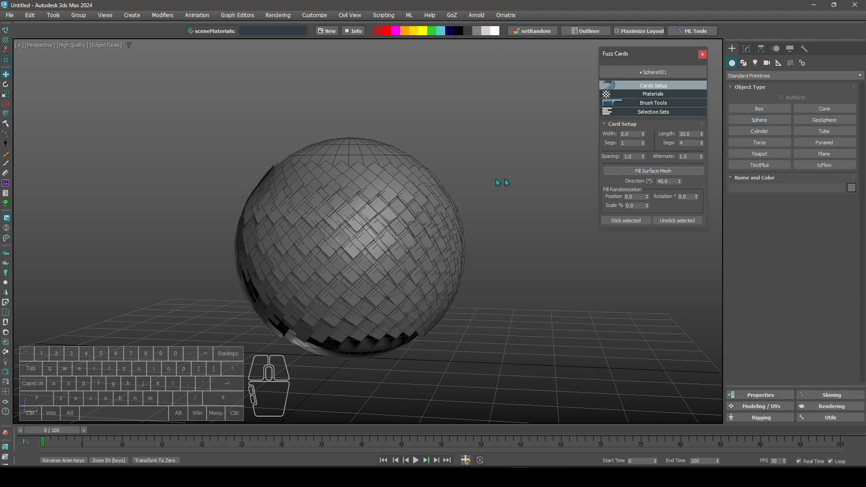
drag(165, 107, 527, 379)
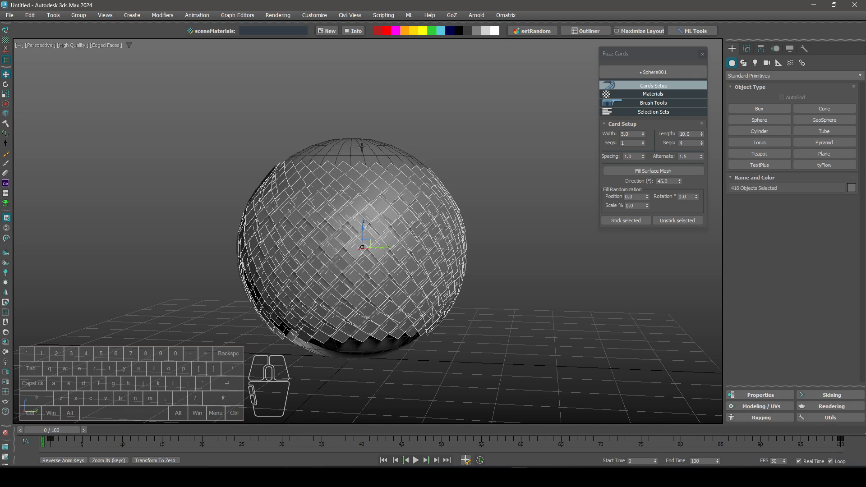
key(Delete)
- Set the fill direction to -30° and fill the sphere's surface with cards
double_click(669, 181)
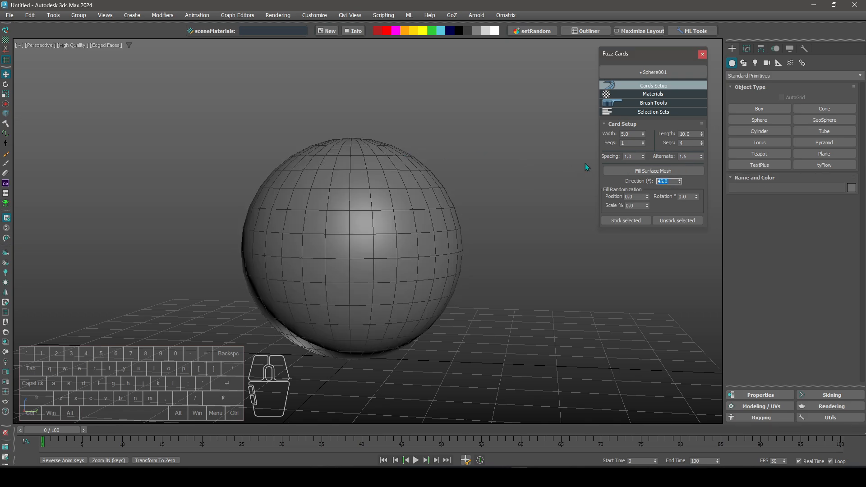
text(-30)
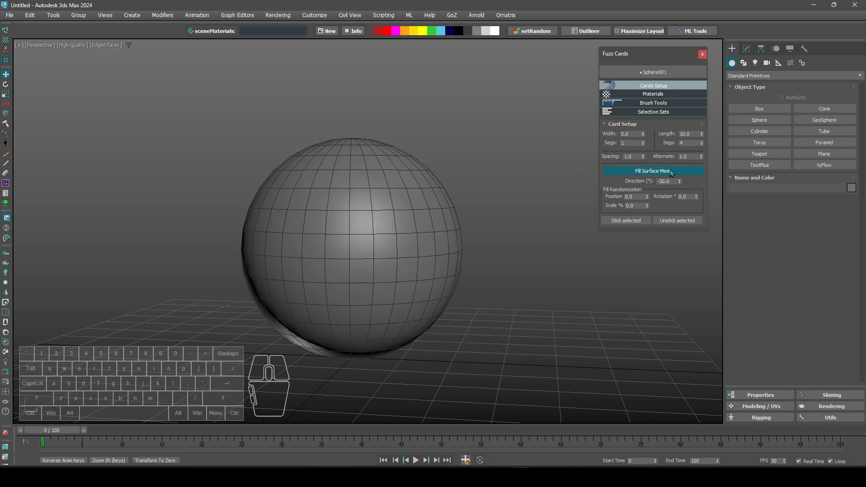
click(670, 170)
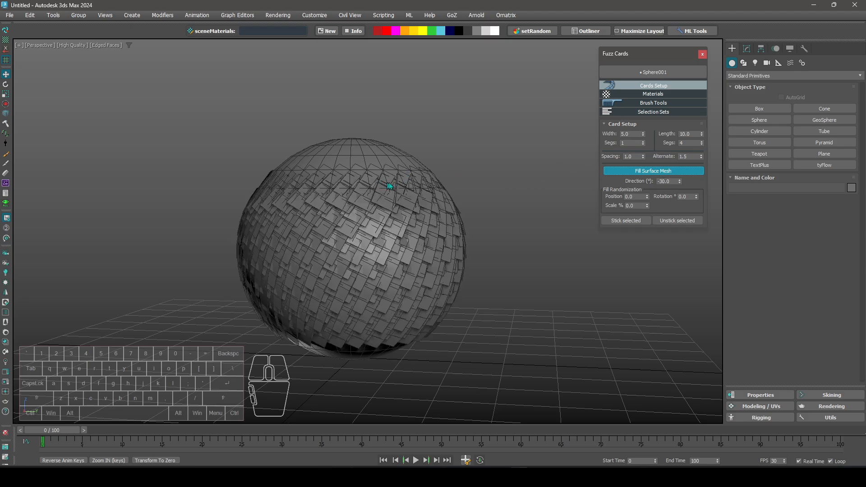
- Delete all cards covering the sphere, keeping the sphere itself
alt+middle_drag(392, 183, 261, 128)
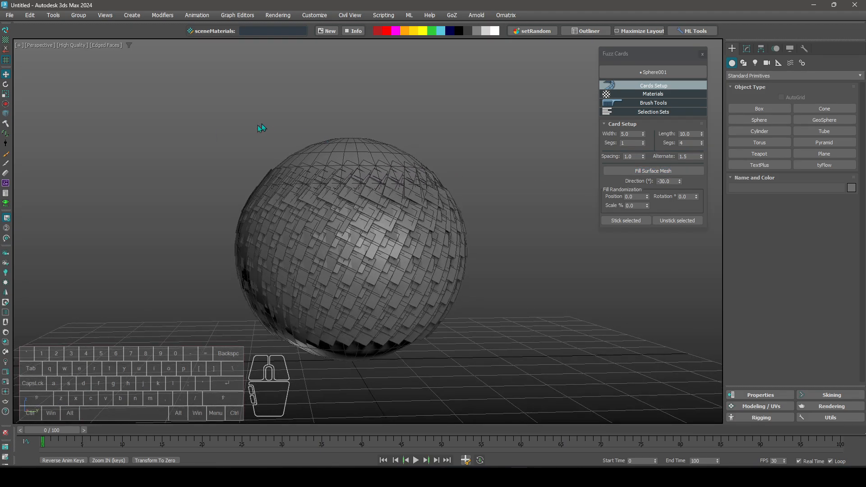
drag(212, 139, 512, 364)
key(Delete)
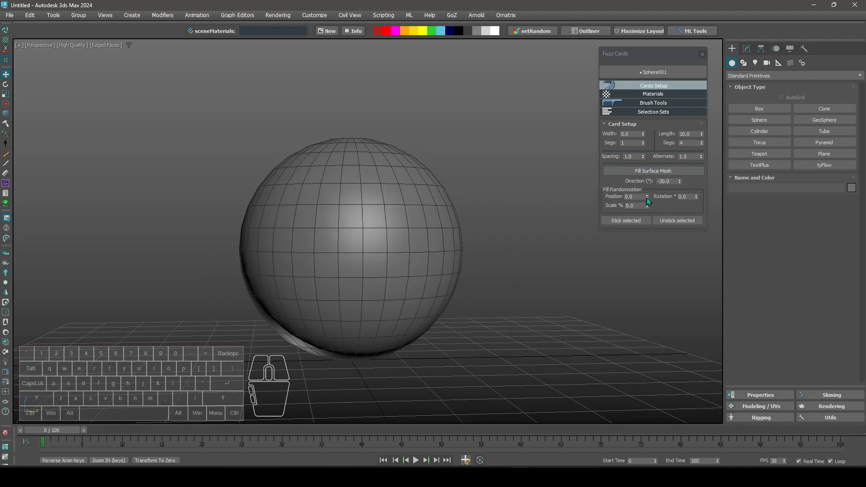
- Reset the fill direction to 0 and fill the sphere's surface with cards
right_click(679, 183)
click(663, 175)
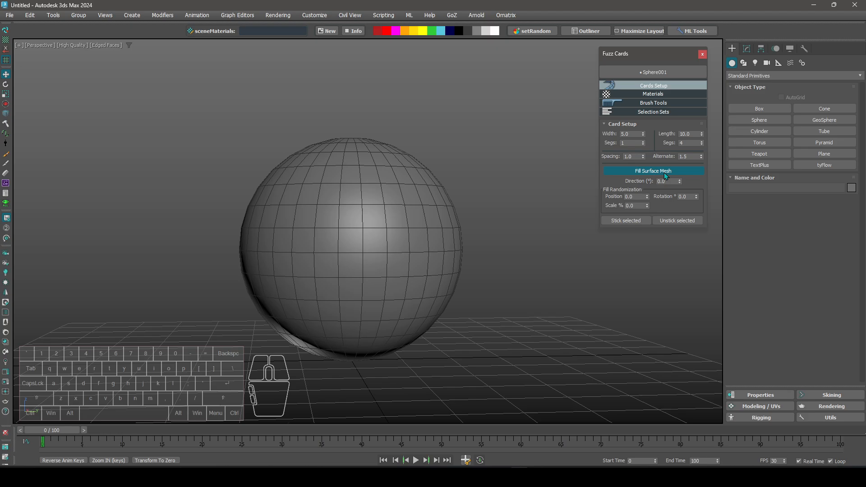
click(417, 213)
mouse_move(442, 206)
alt+middle_down()
mouse_move(417, 156)
mouse_move(426, 203)
mouse_move(444, 206)
alt+middle_up()
- Delete all the cards on the sphere, keeping the sphere itself
click(206, 128)
drag(513, 372, 513, 373)
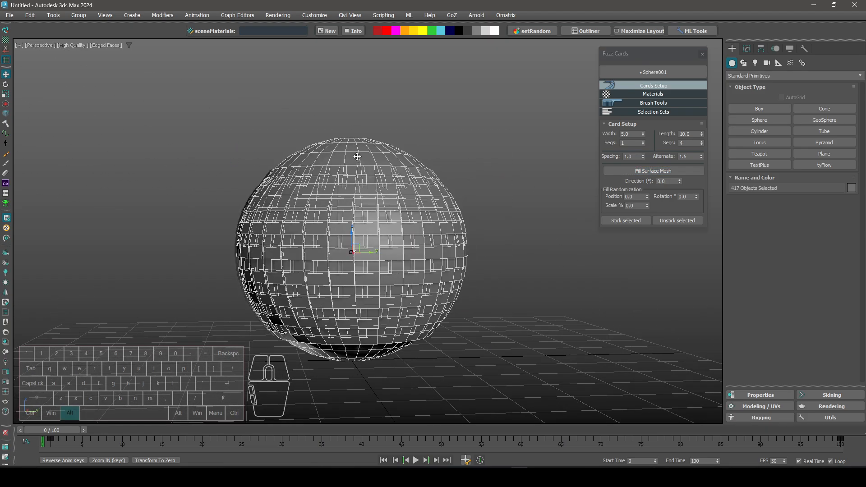
key(Delete)
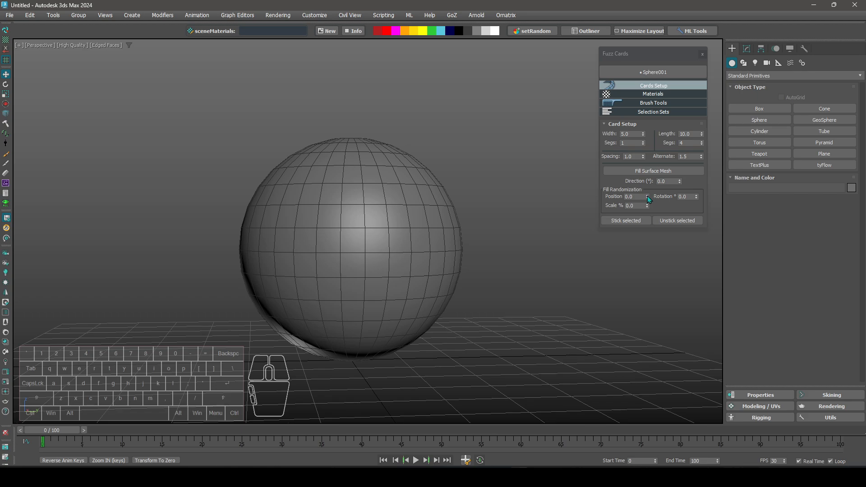
- Set the fill randomization to Position 4.5, Rotation 2.9 and Scale 54.4%
drag(649, 200, 650, 173)
drag(695, 200, 699, 187)
drag(647, 206, 648, 199)
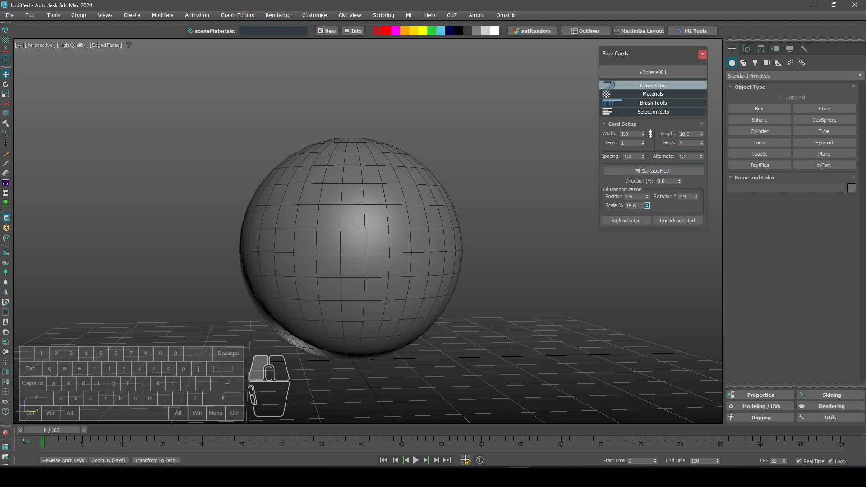
drag(650, 134, 650, 85)
drag(649, 7, 649, 4)
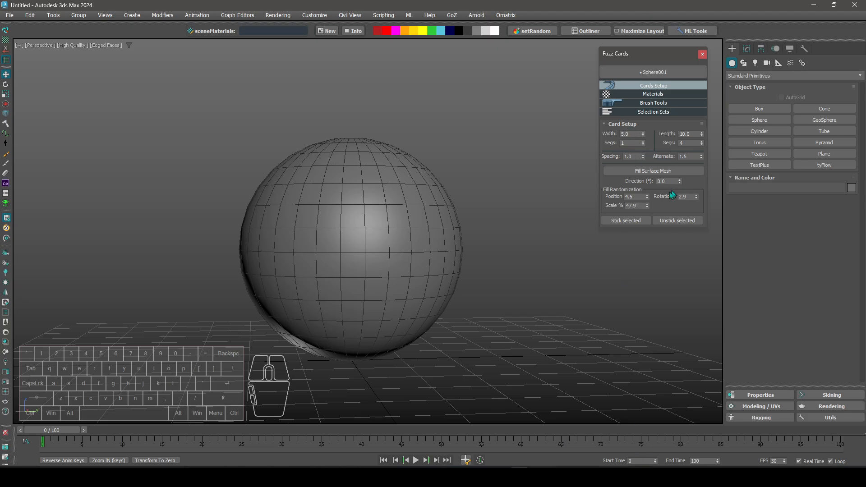
drag(647, 206, 654, 176)
- Fill the sphere's surface with cards using the randomization values
click(640, 171)
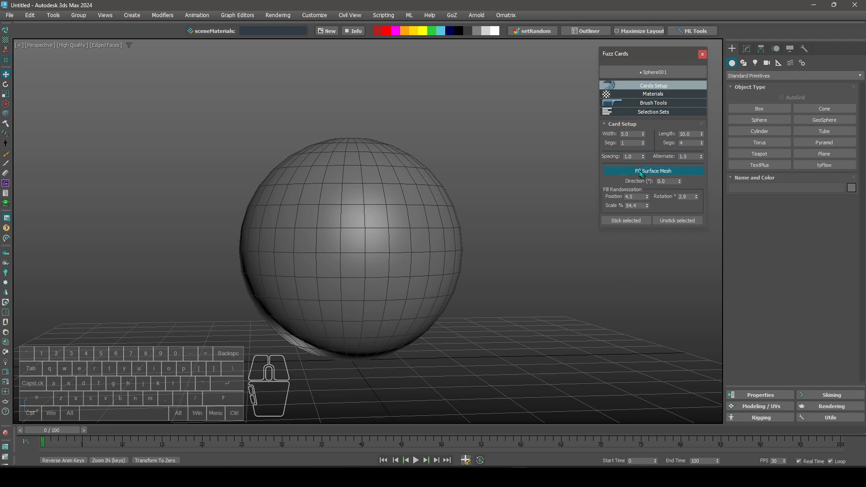
click(662, 174)
alt+middle_drag(429, 179, 421, 218)
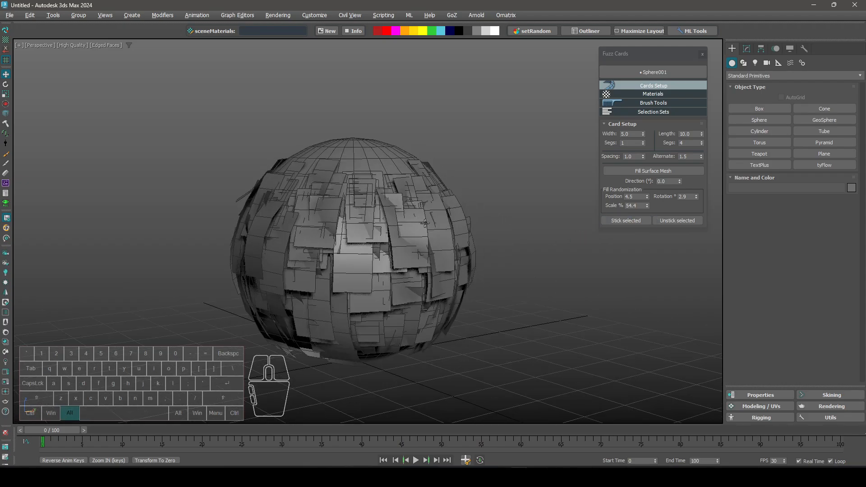
- Delete the randomized cards while keeping the sphere, and reset the position, rotation and scale randomization to 0
drag(235, 130, 558, 393)
alt+middle_drag(388, 274, 420, 256)
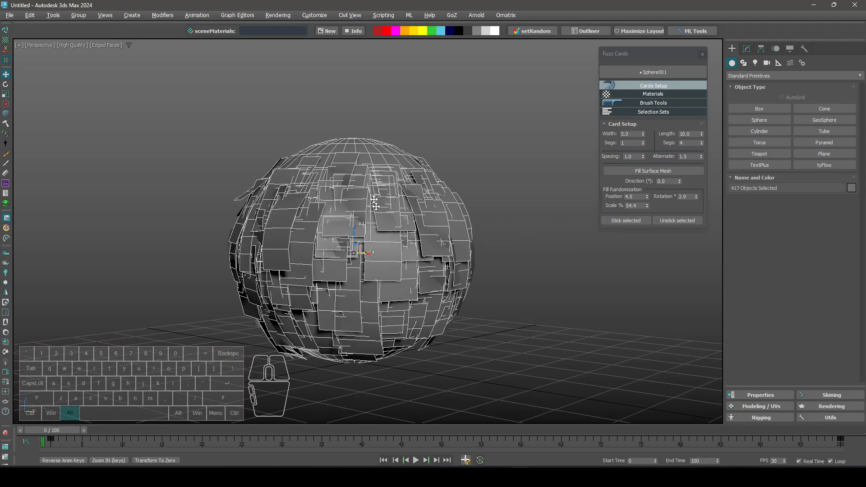
alt+click(367, 152)
key(Delete)
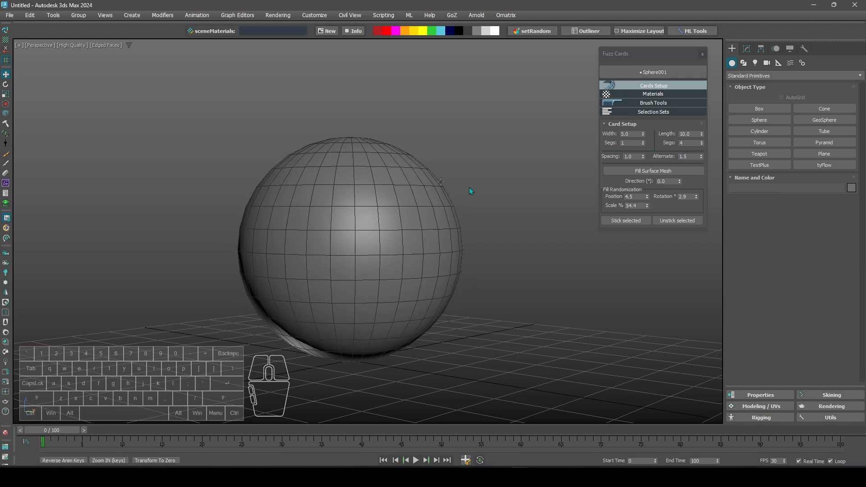
right_click(647, 198)
right_click(696, 198)
- Outline the fill settings with a rectangle in a screen capture of that area, and discard the capture
key(ctrl+Print)
drag(549, 105, 785, 276)
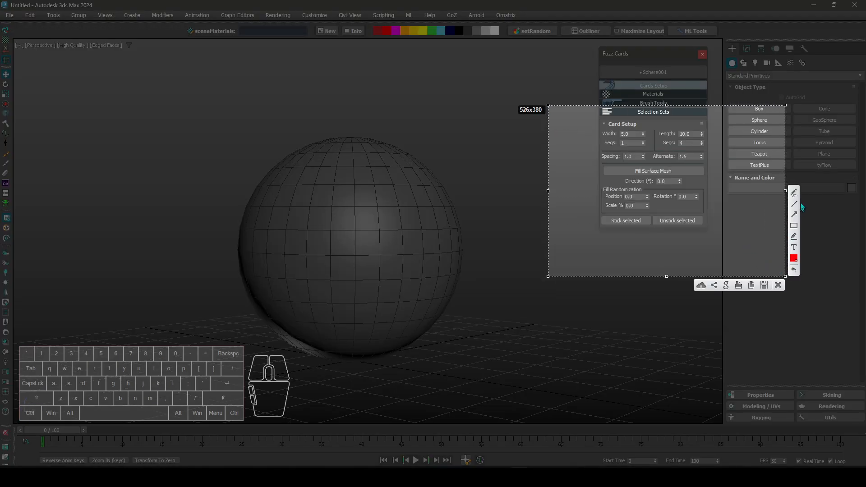
click(794, 226)
drag(601, 167, 706, 228)
click(779, 285)
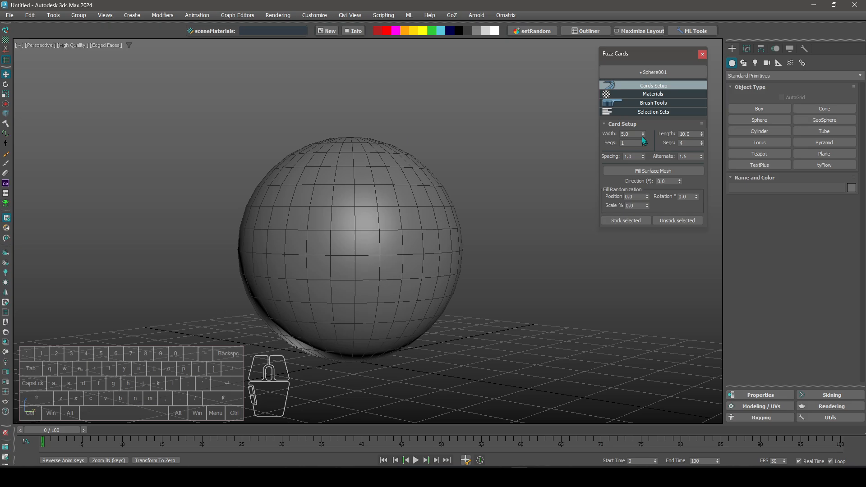
- Show the brush tools and paint a row of cards across the upper half of the sphere with the Paint brush
click(642, 104)
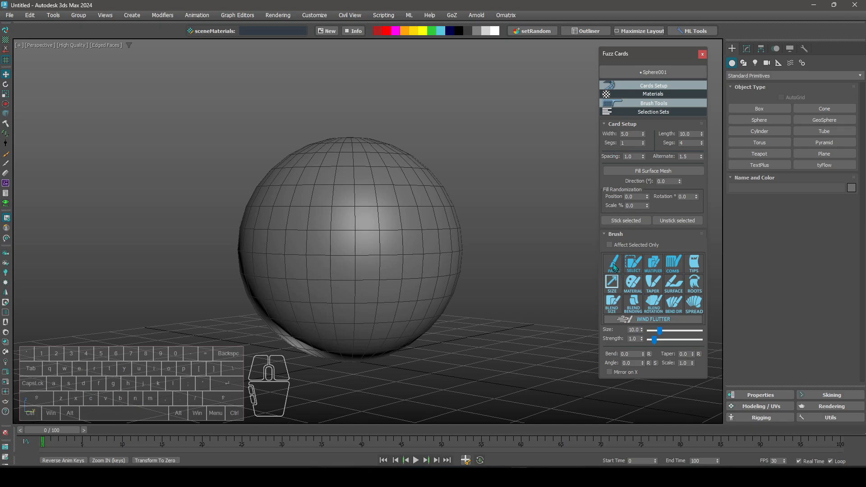
click(615, 267)
scroll(348, 217, up, 4)
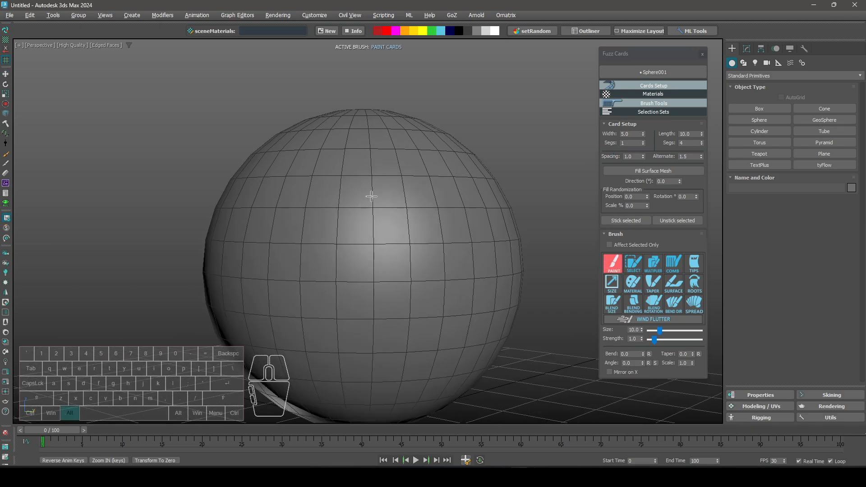
mouse_move(372, 197)
alt+middle_down()
mouse_move(346, 208)
mouse_move(342, 178)
mouse_move(367, 170)
mouse_move(302, 180)
mouse_move(388, 190)
alt+middle_up()
mouse_move(362, 178)
mouse_down()
mouse_move(499, 165)
mouse_move(482, 168)
mouse_up()
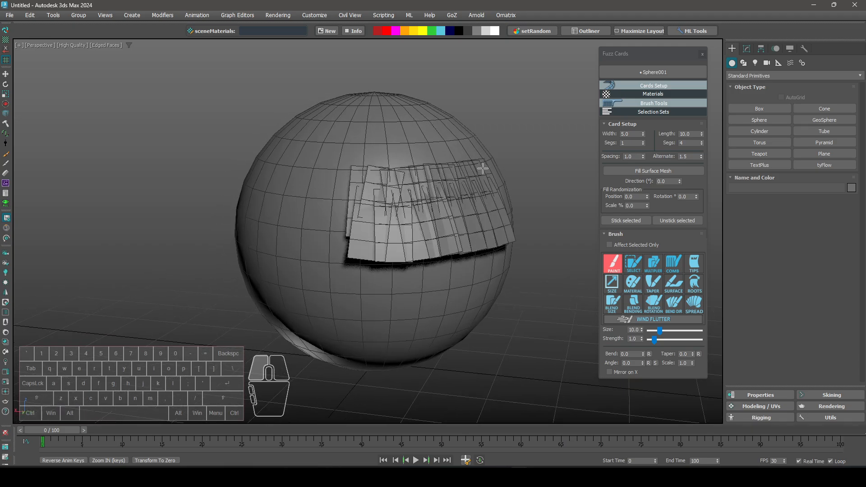
right_click(483, 168)
mouse_move(483, 168)
alt+middle_down()
mouse_move(442, 198)
mouse_move(343, 167)
alt+middle_up()
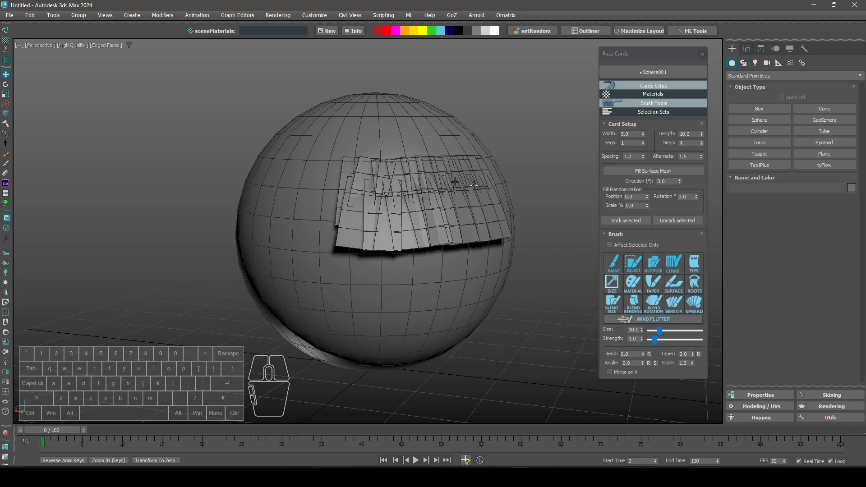
- Check the Spacing and Alternate settings, and undo the painted row of cards
click(632, 156)
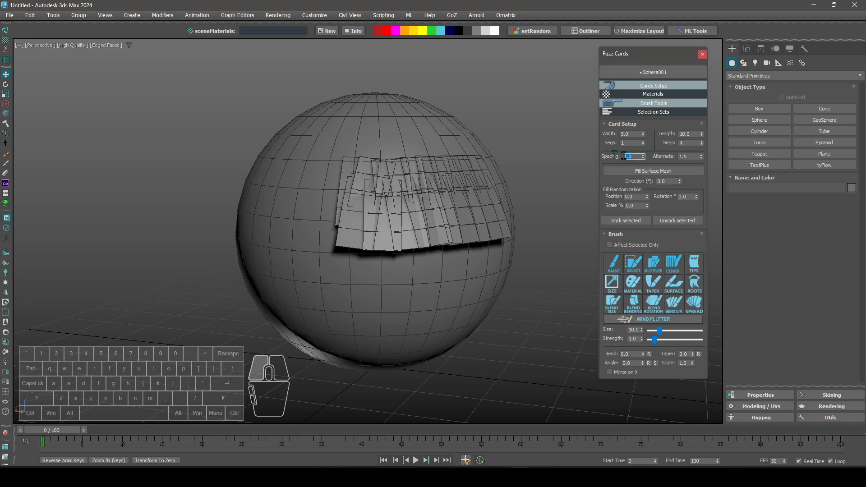
click(691, 156)
alt+middle_drag(471, 188, 463, 196)
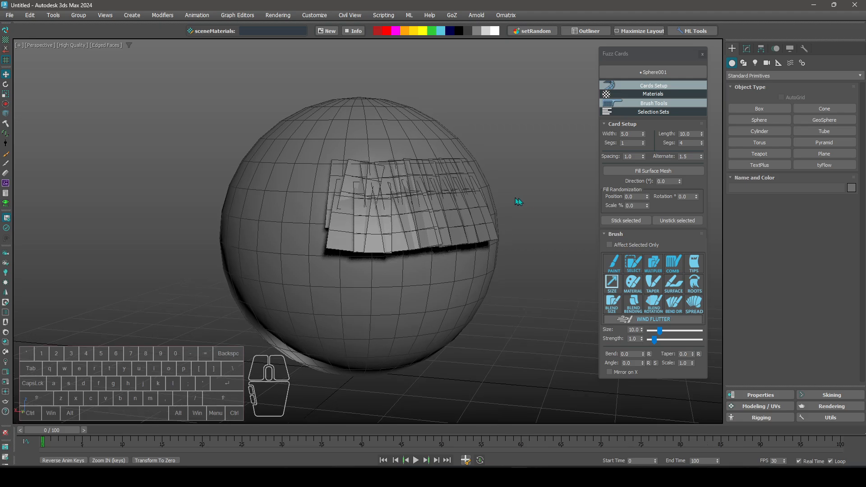
right_click(523, 199)
click(512, 197)
key(ctrl+z)
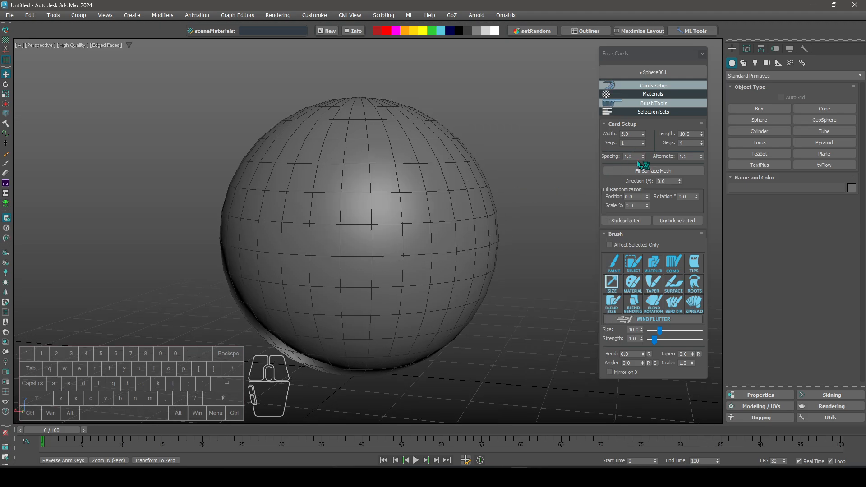
- Set the card spacing to 2.0
click(636, 157)
click(630, 134)
click(635, 156)
text(5)
key(Return)
click(635, 156)
text(2)
key(Return)
- Set the card width to 2.0 and the Alternate value to 1.0
click(627, 133)
text(2)
key(Return)
click(690, 156)
text(1)
key(Return)
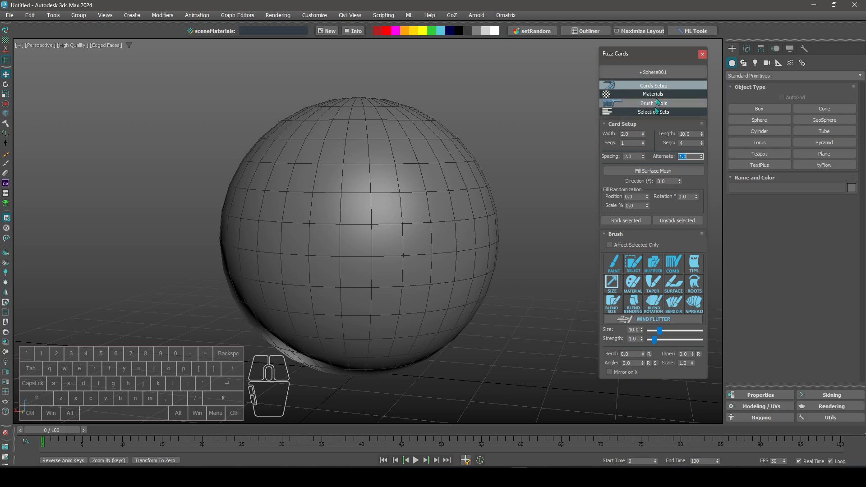
- Paint a row of narrow, spaced cards across the sphere with the Paint brush
click(613, 263)
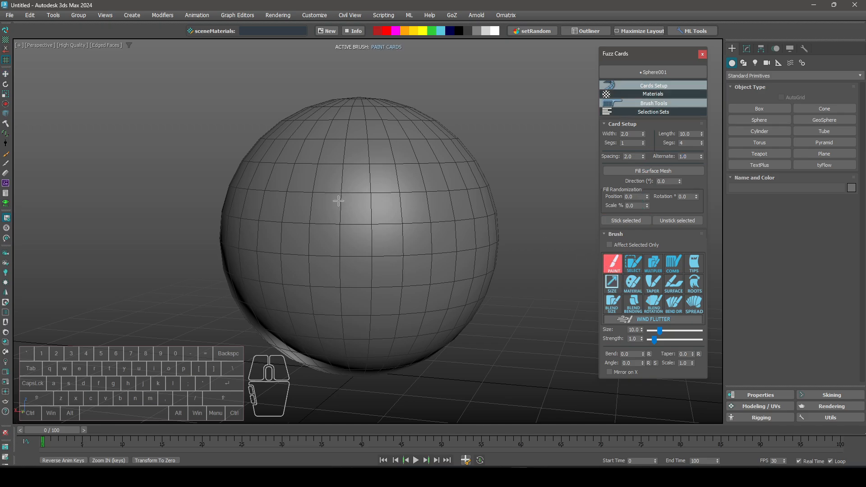
drag(339, 201, 475, 192)
alt+middle_drag(433, 190, 441, 187)
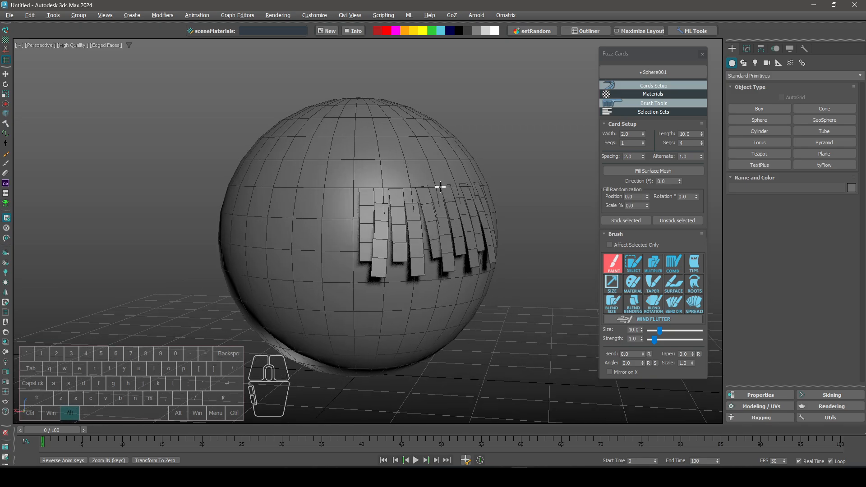
right_click(516, 194)
alt+middle_drag(504, 204, 534, 178)
- Select the painted cards without the sphere, and undo both the selection and the painted row
drag(537, 165, 343, 297)
alt+click(317, 290)
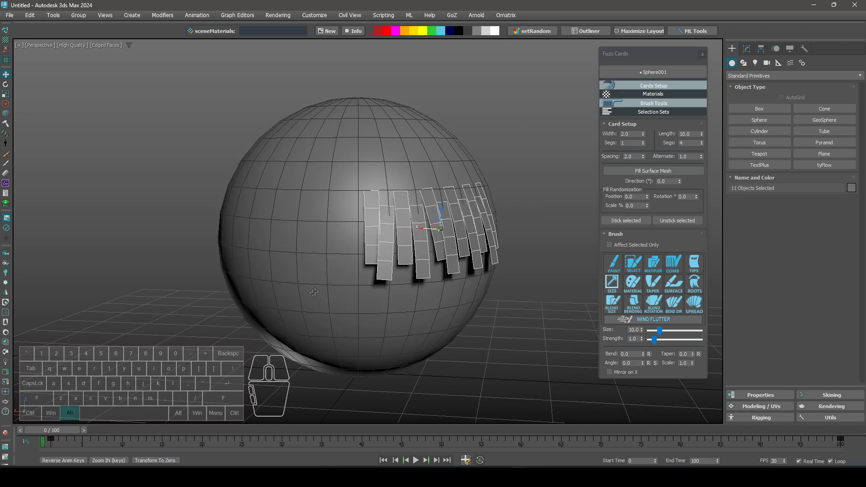
click(583, 345)
key(ctrl+z)
key(ctrl+z)
key(ctrl+z)
key(ctrl+z)
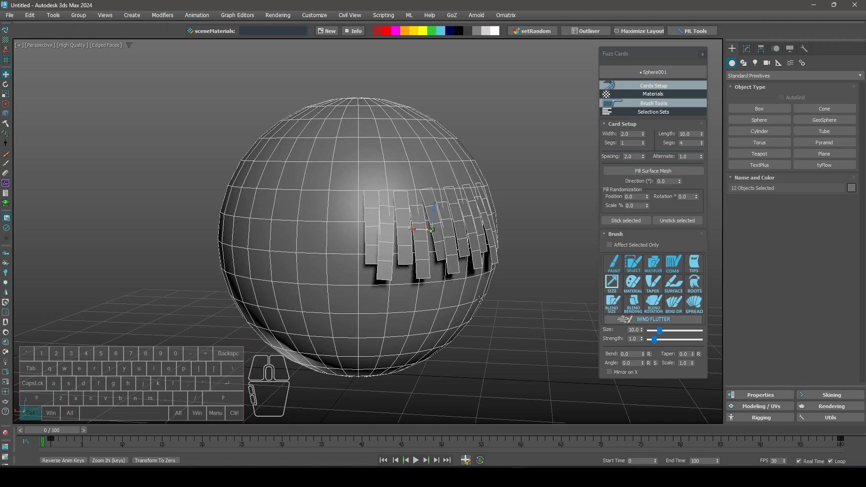
- Turn on Mirror on X and paint three mirrored rows of cards around the sphere
alt+middle_drag(476, 305, 477, 295)
click(625, 373)
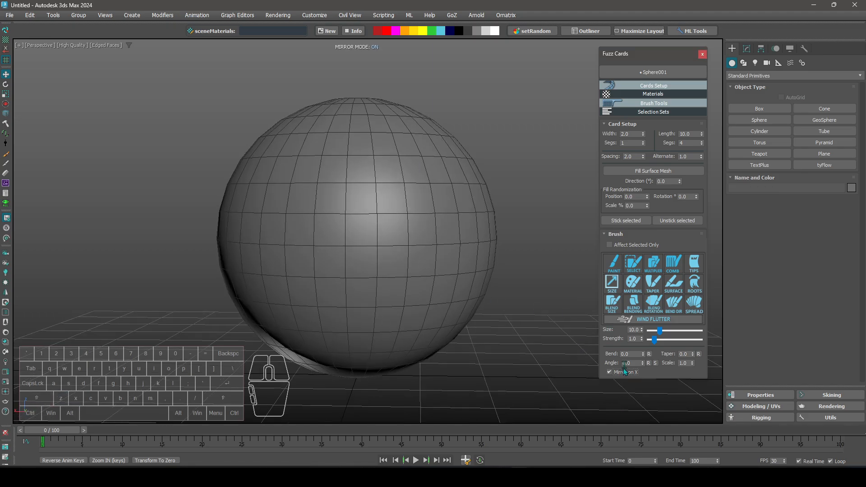
click(631, 172)
click(614, 263)
drag(345, 207, 491, 196)
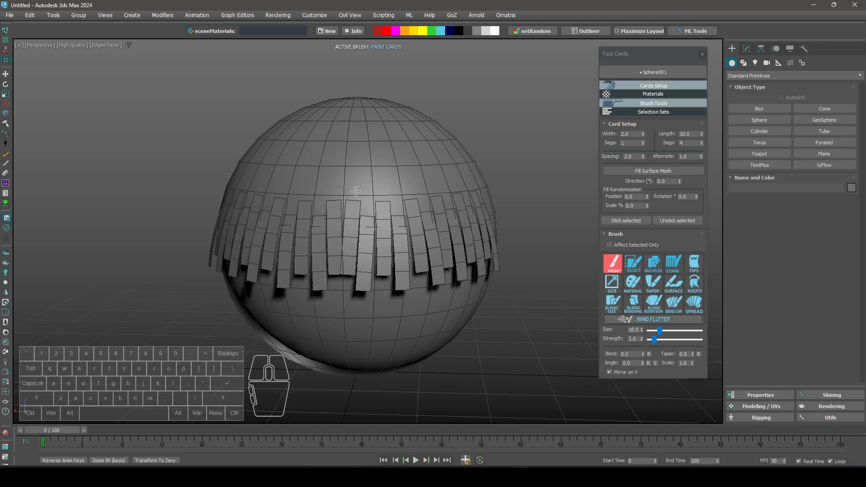
drag(354, 190, 494, 179)
drag(372, 163, 492, 161)
right_click(492, 162)
- Undo all the mirrored rows of cards painted on the sphere
key(ctrl+z)
key(ctrl+z)
key(ctrl+z)
key(ctrl+z)
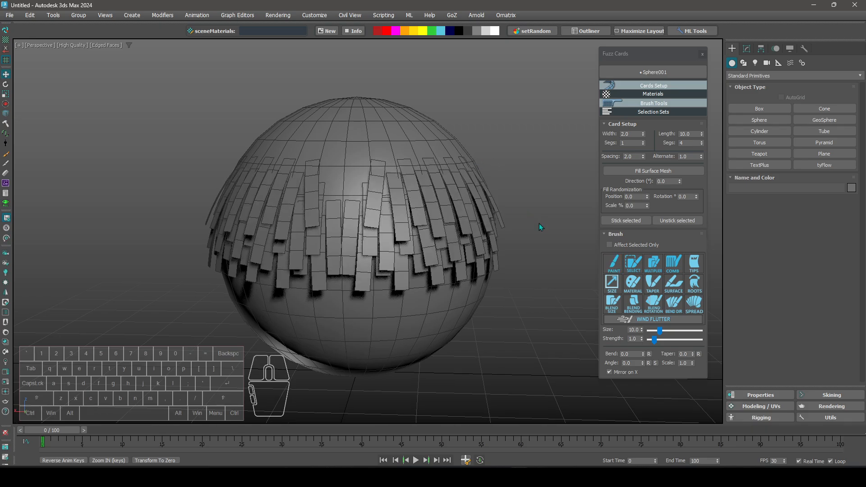
key(ctrl+z)
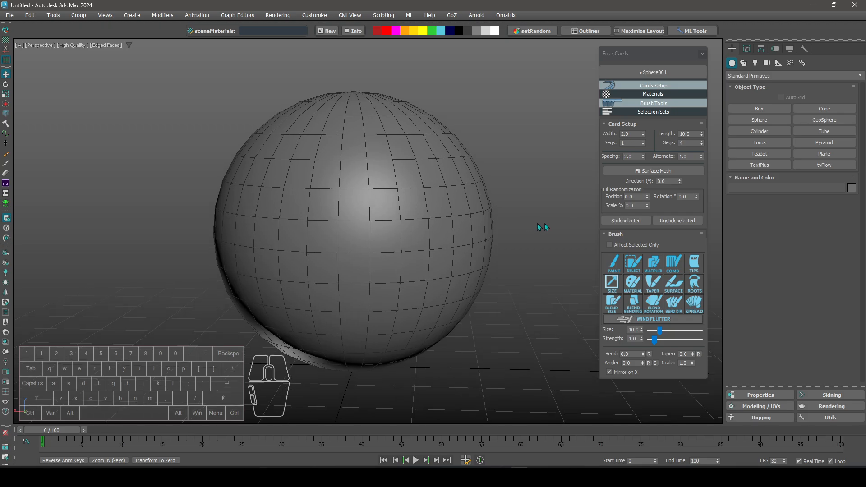
- Show the Fuzz Cards materials and load the BeardMAT.mat library into the materials list
click(652, 95)
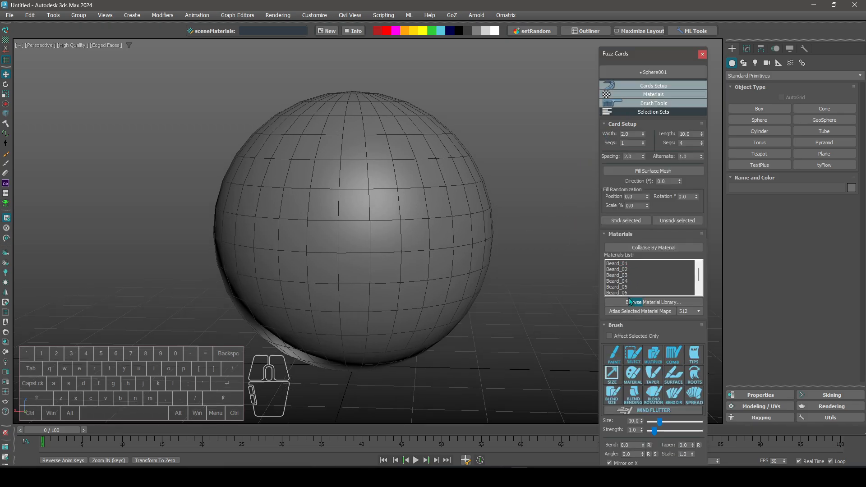
click(630, 300)
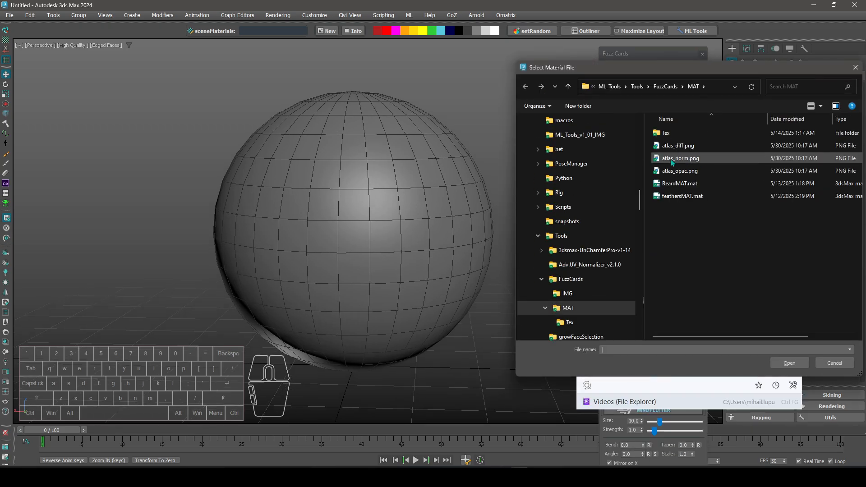
double_click(672, 184)
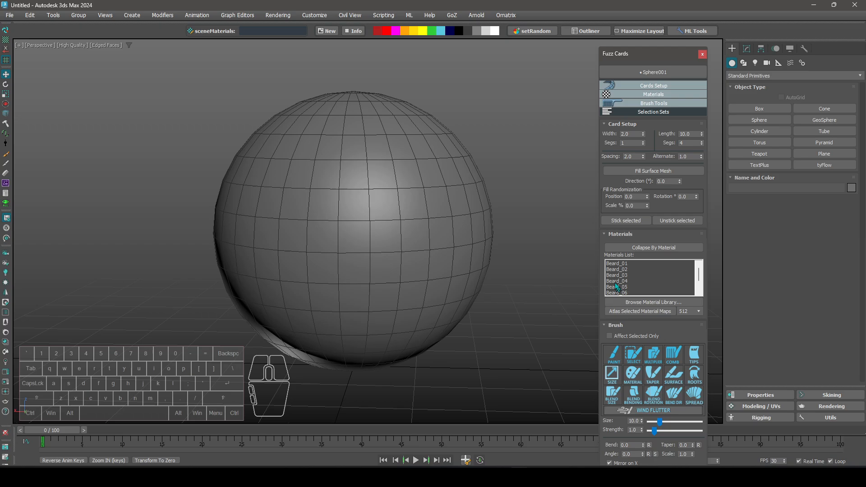
mouse_move(701, 274)
mouse_down()
mouse_move(702, 290)
mouse_move(700, 265)
mouse_up()
middle_drag(500, 254, 497, 252)
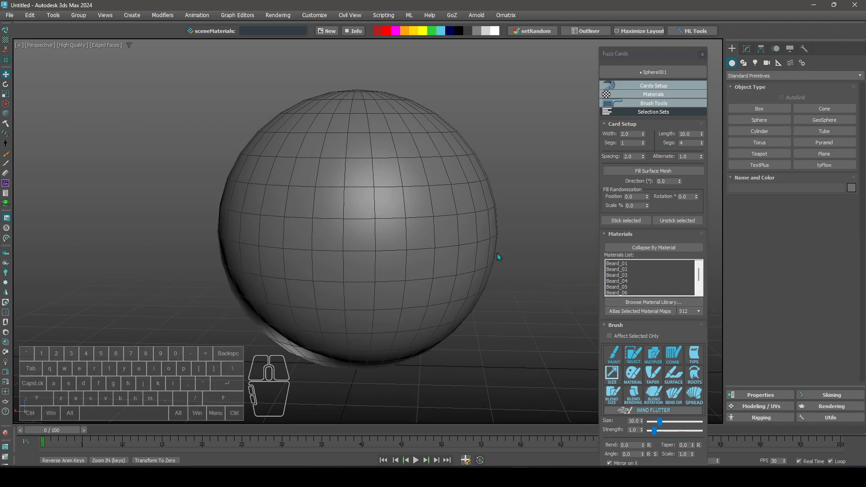
- Add the Beard_09 material from BeardMAT.mat to the node view of the Slate Material Editor
drag(0, 130, 323, 107)
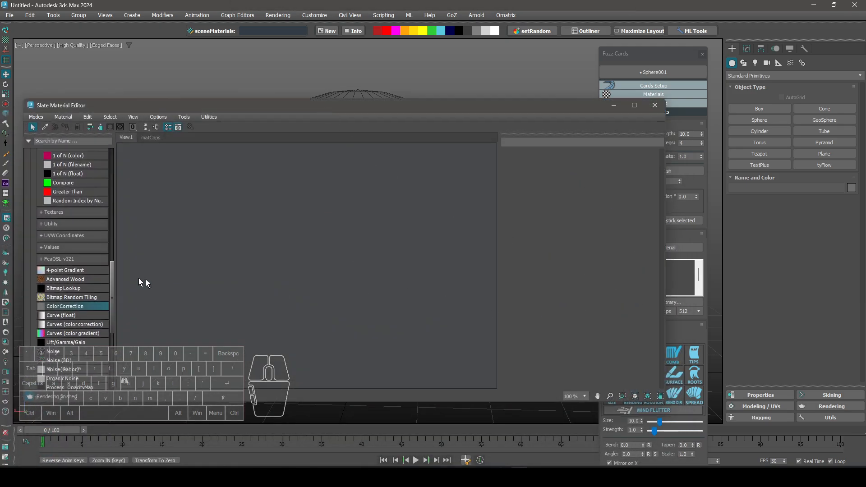
drag(112, 277, 112, 154)
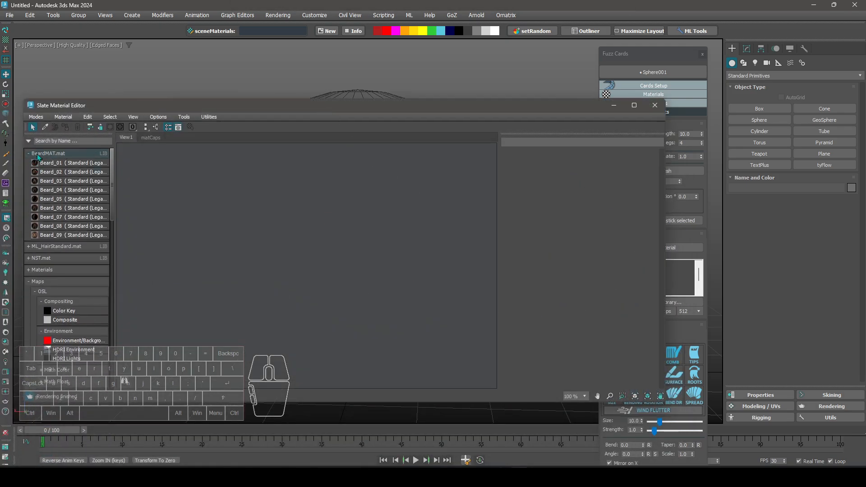
drag(55, 235, 379, 272)
middle_drag(293, 250, 321, 193)
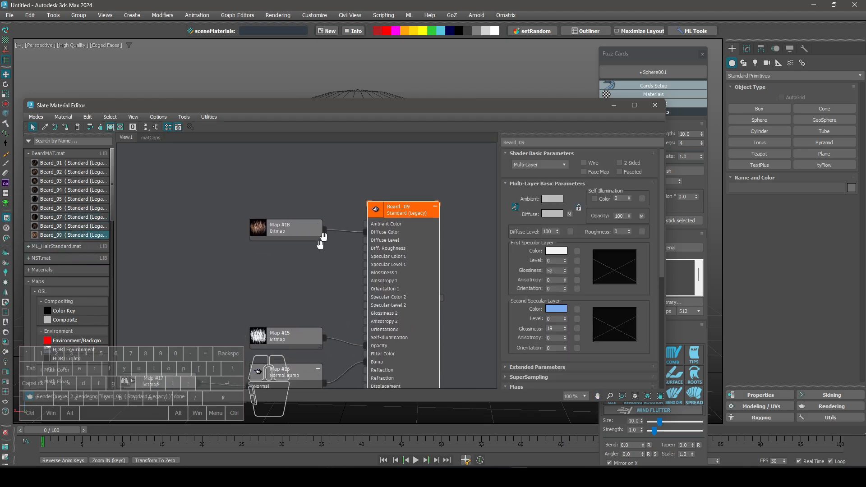
- Open the parameters of the bitmap feeding Beard_09's diffuse color
middle_drag(321, 244, 338, 208)
middle_drag(290, 238, 331, 251)
click(327, 241)
double_click(320, 209)
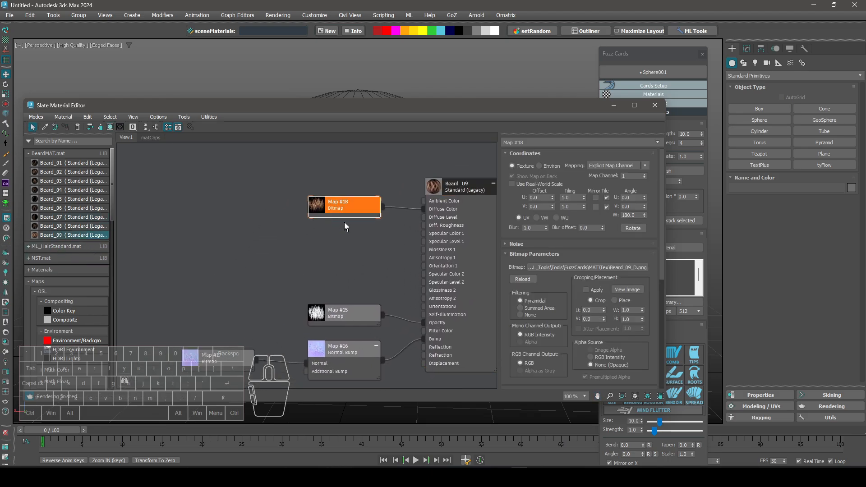
- View the source images of Beard_09's diffuse, opacity and normal bitmaps one after another
click(627, 290)
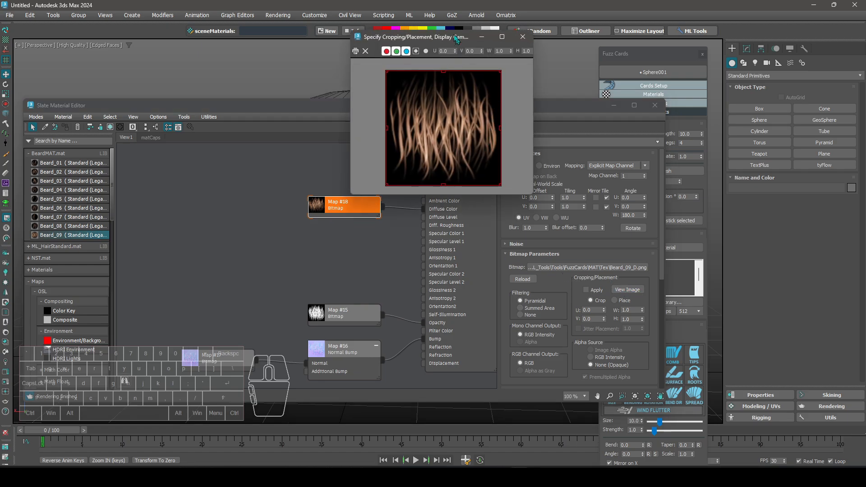
drag(456, 39, 487, 131)
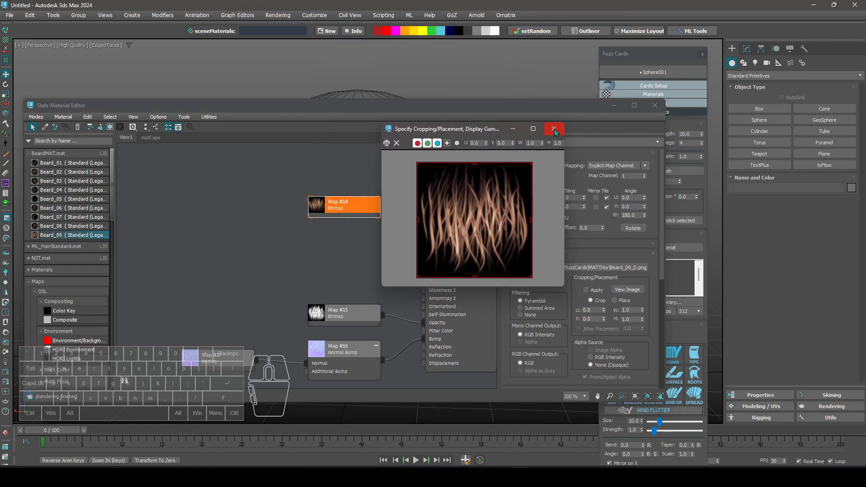
click(554, 130)
double_click(317, 313)
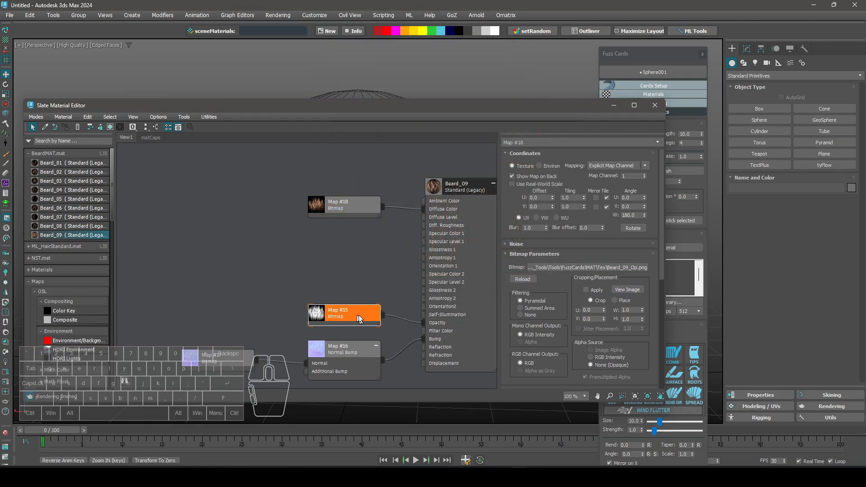
click(621, 290)
click(560, 132)
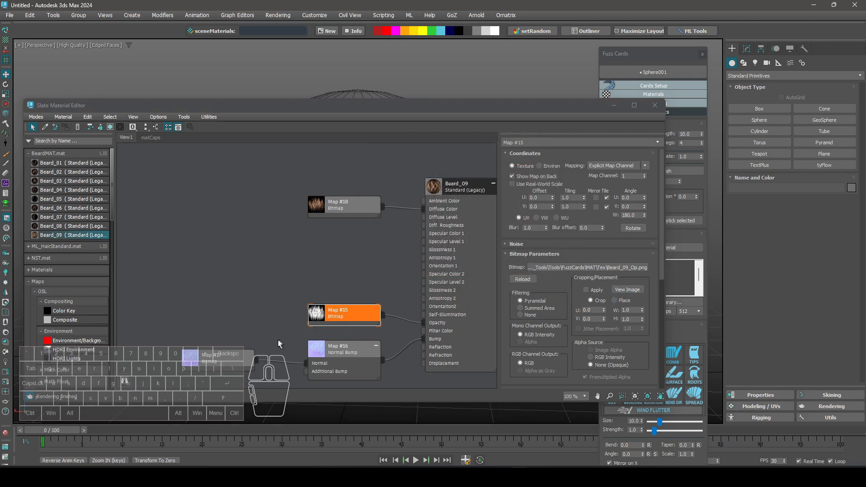
double_click(230, 367)
click(627, 290)
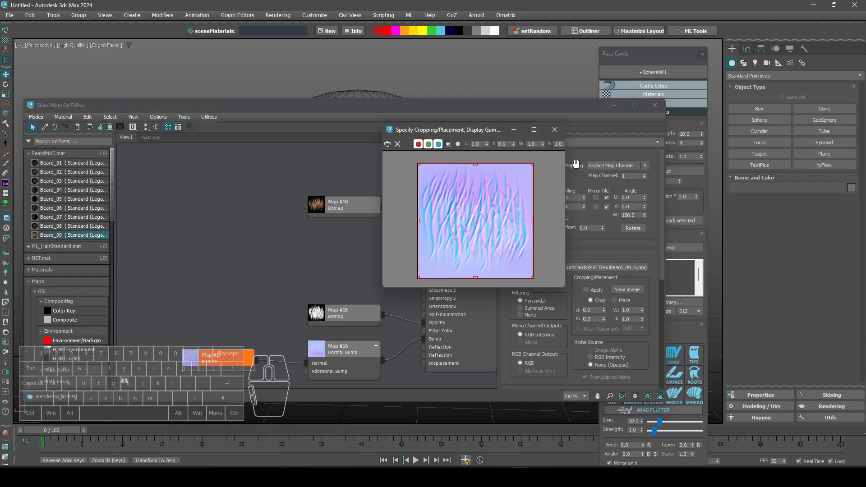
click(555, 130)
- Open Beard_09's material parameters and examine its Multi-Layer shader settings
middle_drag(327, 283, 294, 276)
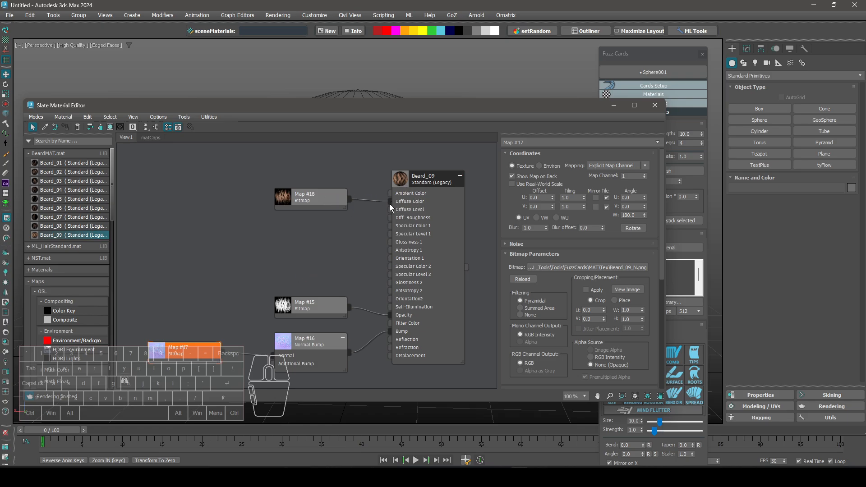
double_click(433, 182)
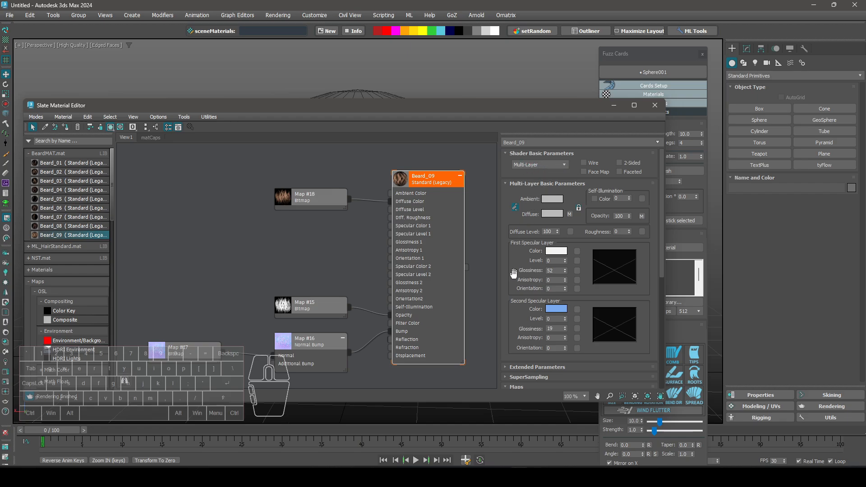
drag(513, 296, 498, 329)
- Create a new material library named TEST on the Desktop, with the BeardMAT.mat and Maps groups collapsed
click(41, 156)
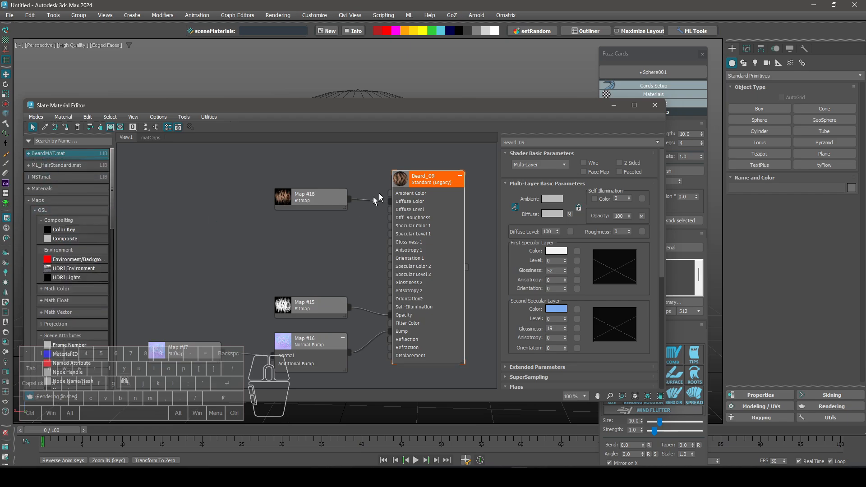
click(29, 141)
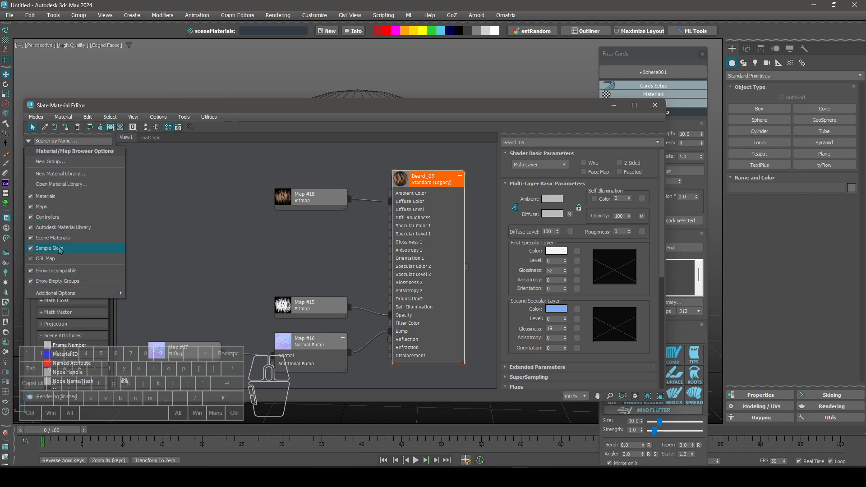
click(60, 178)
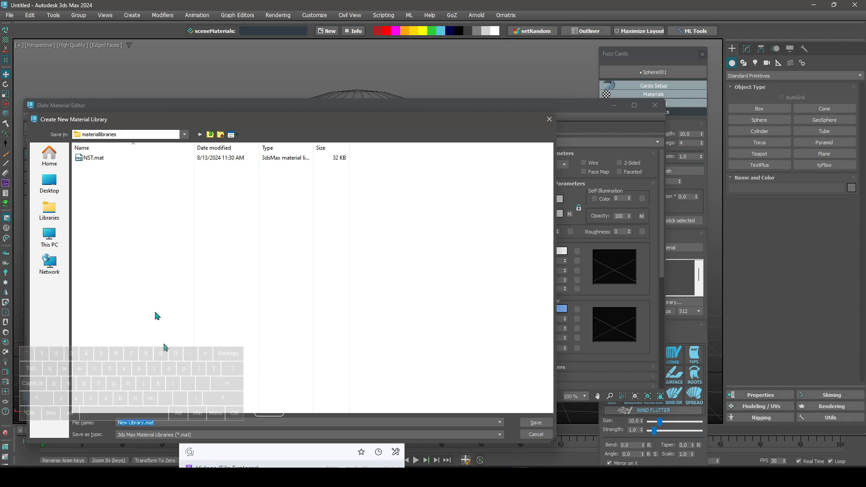
click(49, 183)
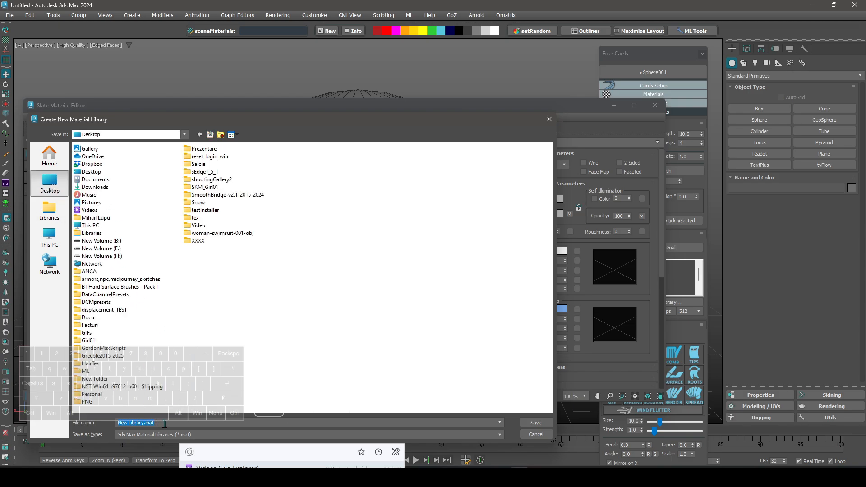
text(TEST)
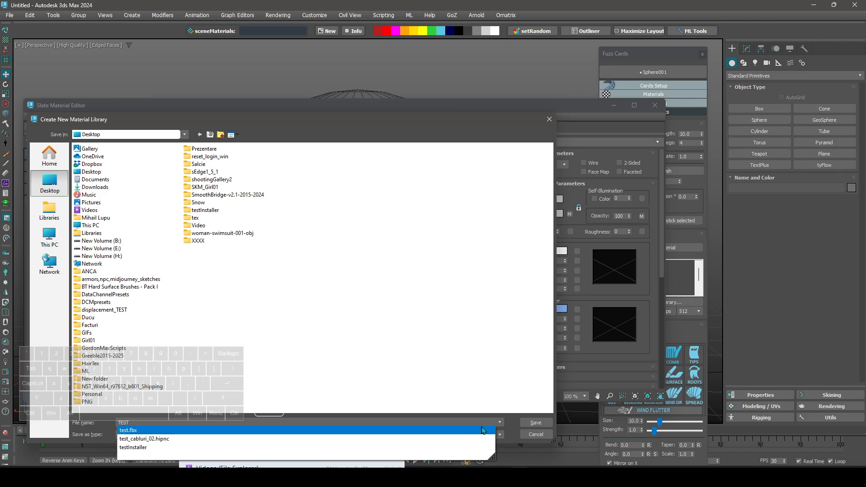
click(536, 423)
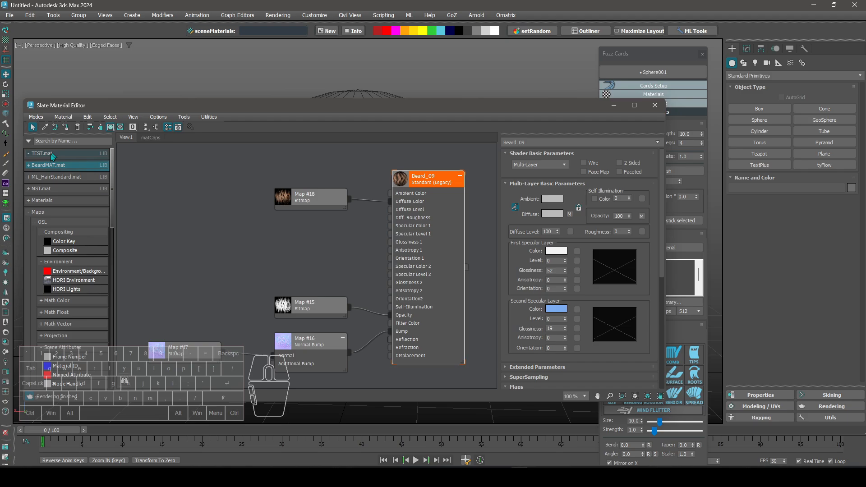
click(30, 212)
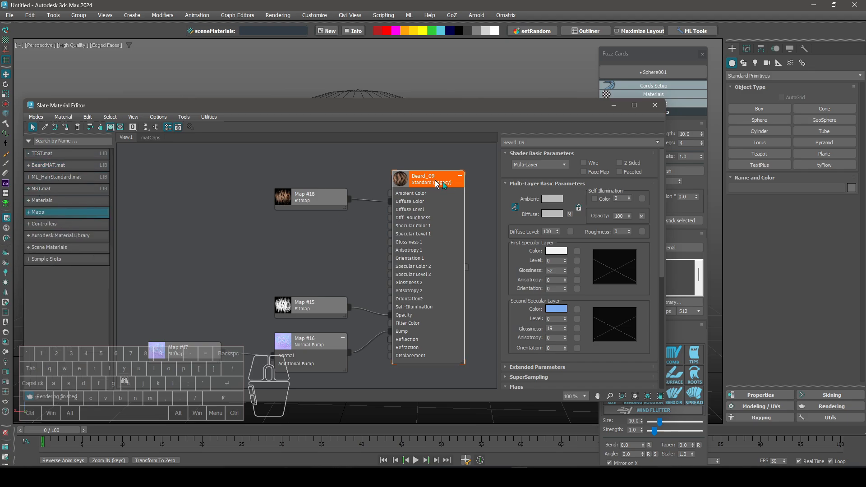
- Rename the Beard_09 material as Test-01
click(550, 143)
text(Te)
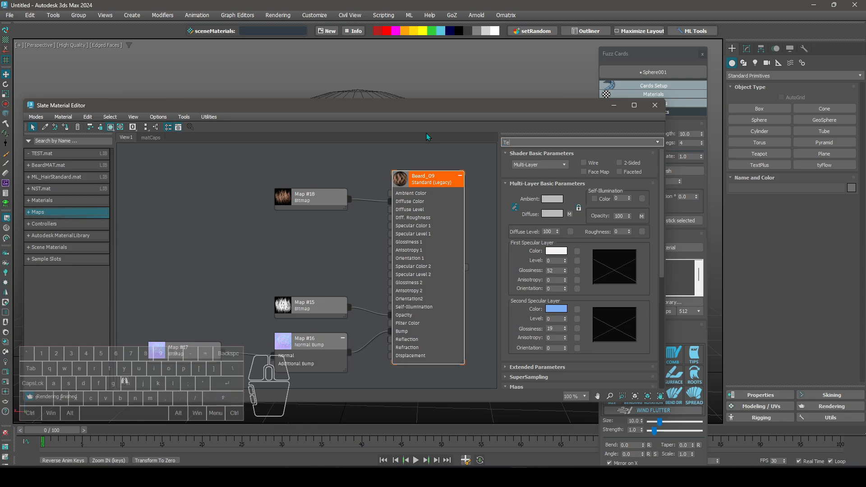
text(st-01)
key(Return)
- Select the Test-01 material with all its map nodes, hide their unused slots and lay them out automatically
middle_drag(252, 168, 199, 156)
scroll(228, 183, up, 3)
scroll(216, 204, down, 3)
scroll(215, 204, down, 2)
drag(167, 180, 437, 361)
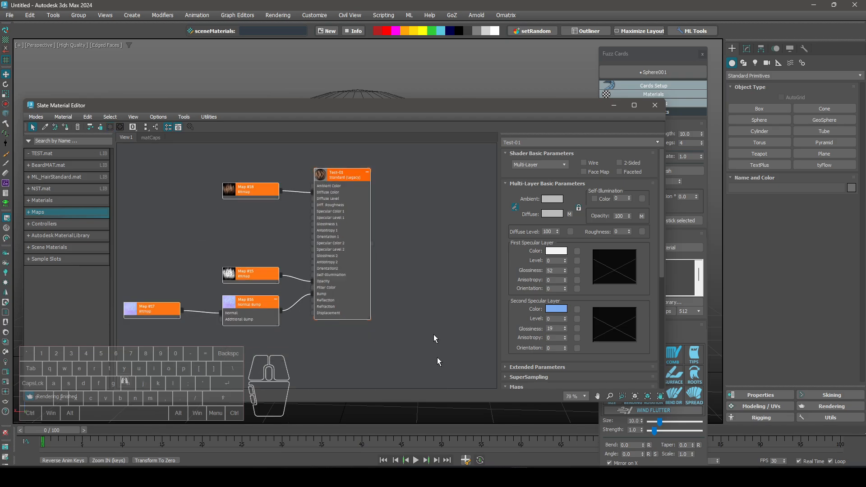
drag(359, 203, 313, 209)
middle_drag(373, 241, 391, 249)
key(h)
key(l)
scroll(355, 194, down, 1)
middle_drag(355, 193, 301, 186)
middle_drag(377, 216, 293, 174)
scroll(292, 174, up, 1)
- Duplicate the Test-01 material together with its maps below the original and name the copy test-02
shift+drag(292, 174, 293, 342)
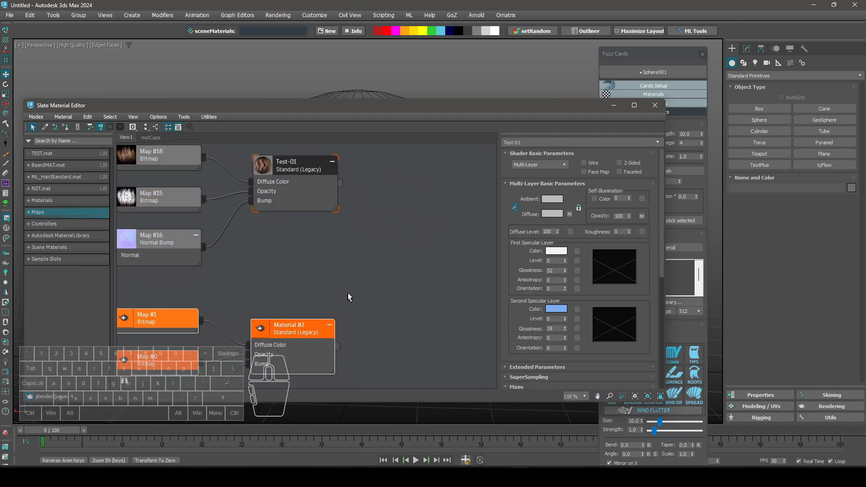
click(348, 293)
click(298, 346)
drag(605, 142, 448, 137)
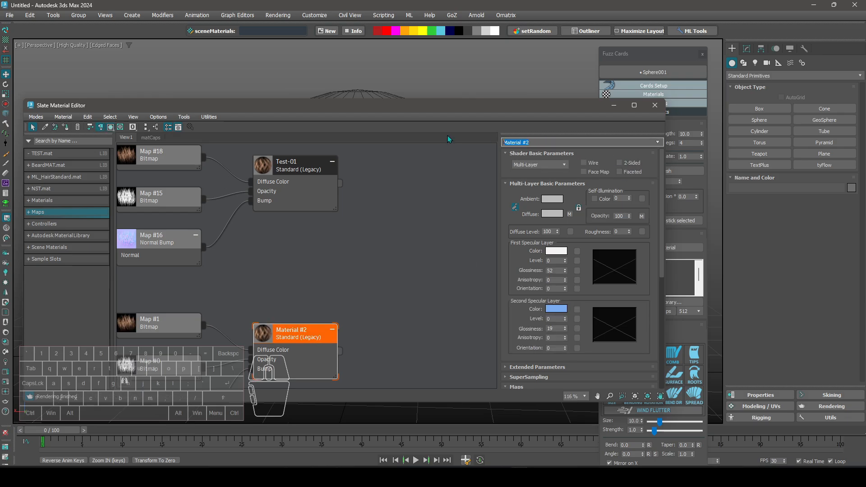
text(test-02)
key(Return)
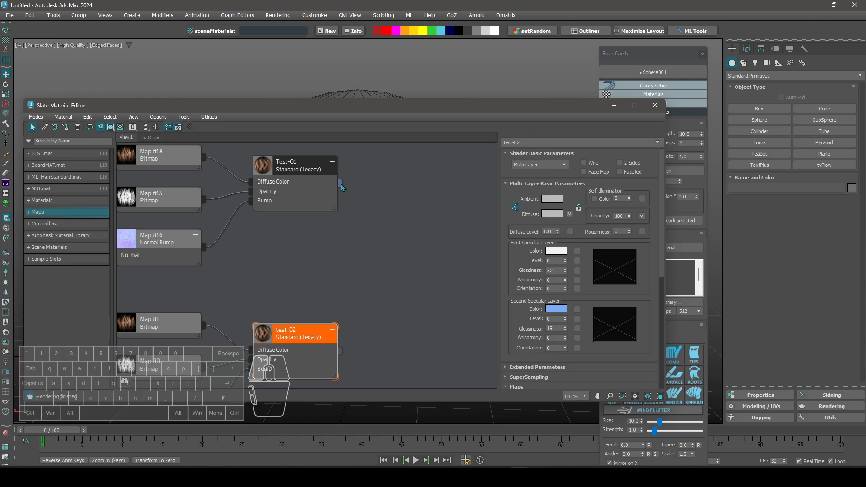
- Add the Test-01 and test-02 materials to the TEST.mat library and save the library
drag(341, 184, 80, 158)
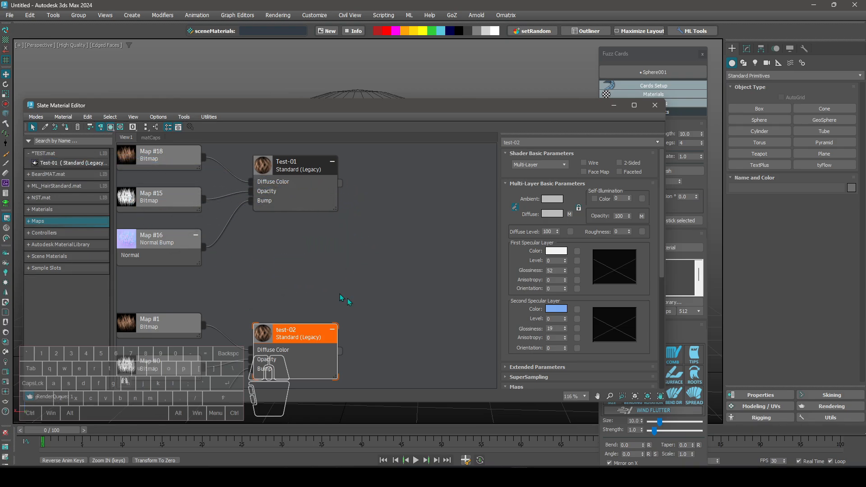
drag(341, 351, 74, 167)
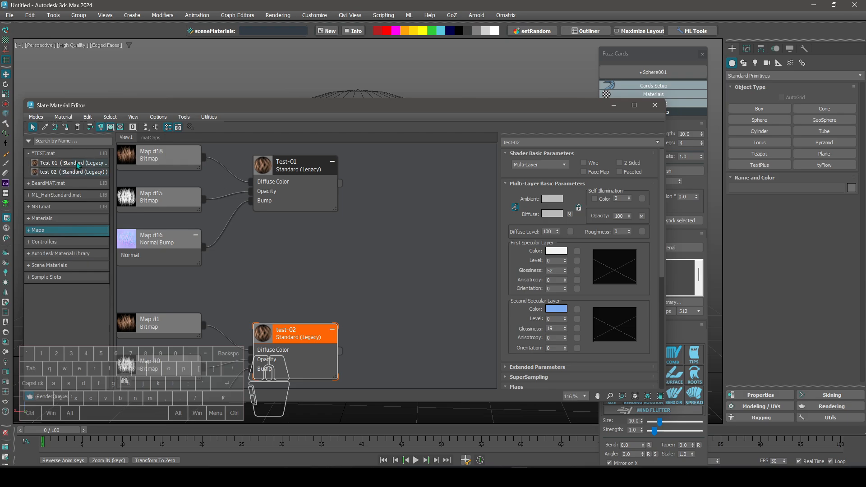
click(86, 153)
right_click(85, 153)
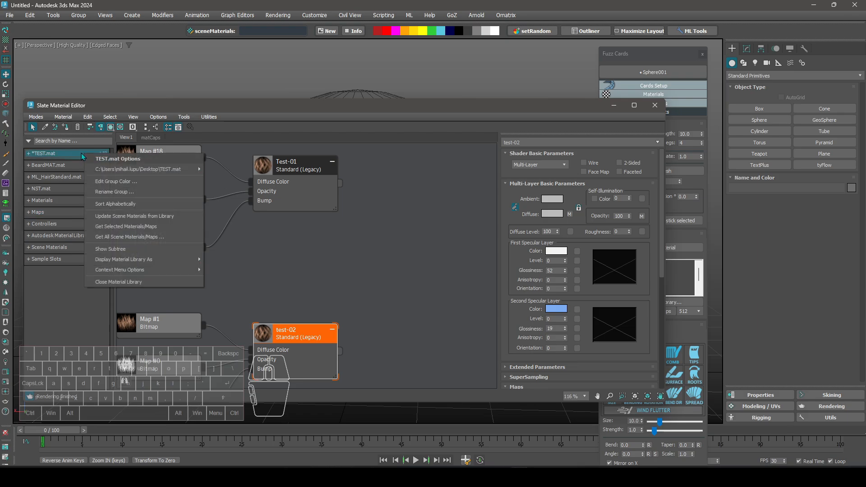
mouse_move(151, 174)
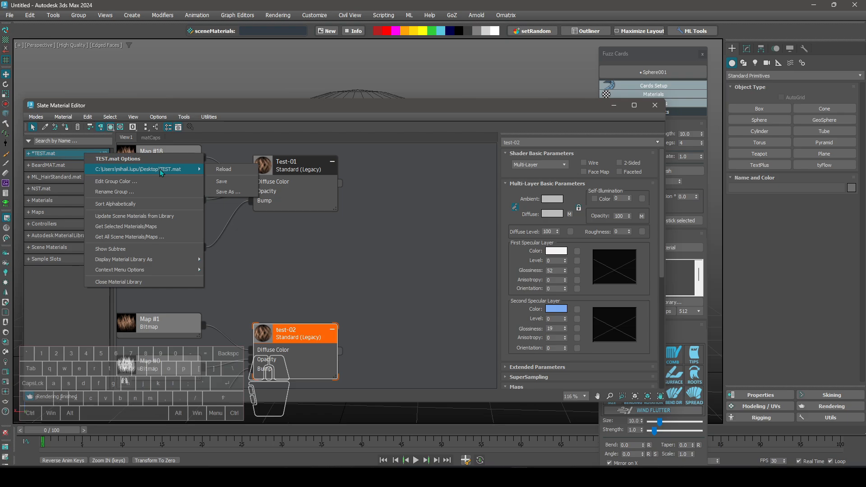
click(230, 182)
click(380, 259)
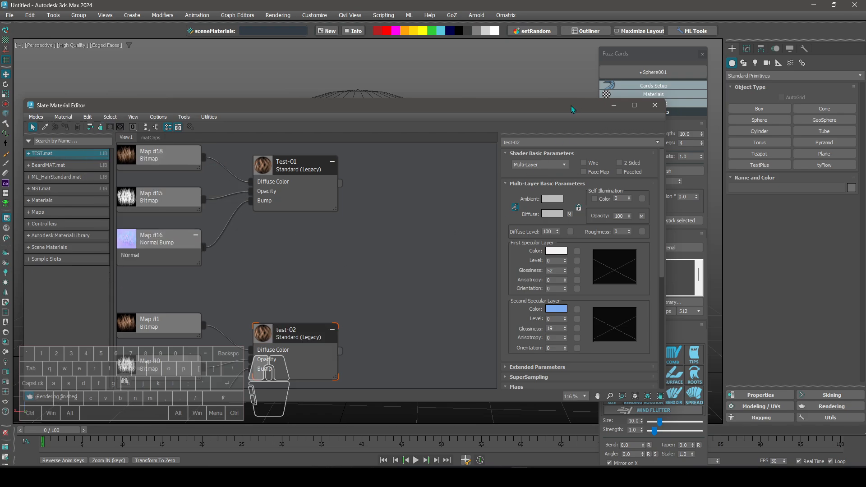
- Load the TEST.mat library from the Desktop into the Fuzz Cards materials list
drag(571, 106, 365, 269)
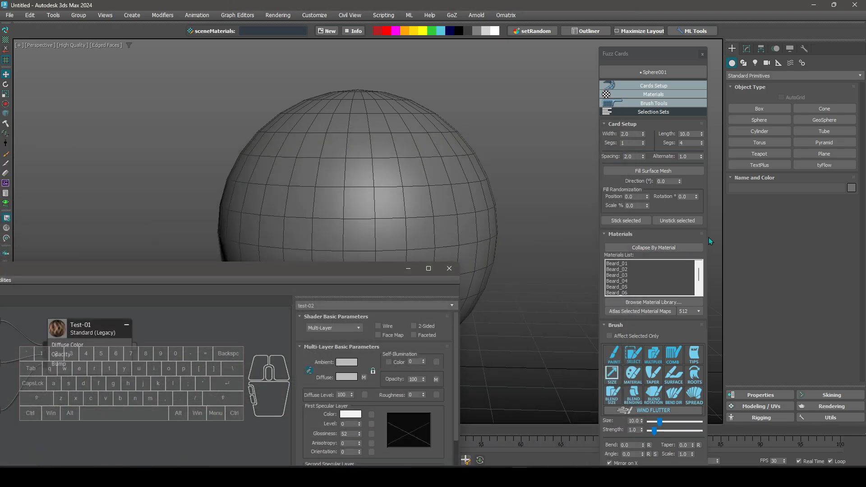
click(638, 303)
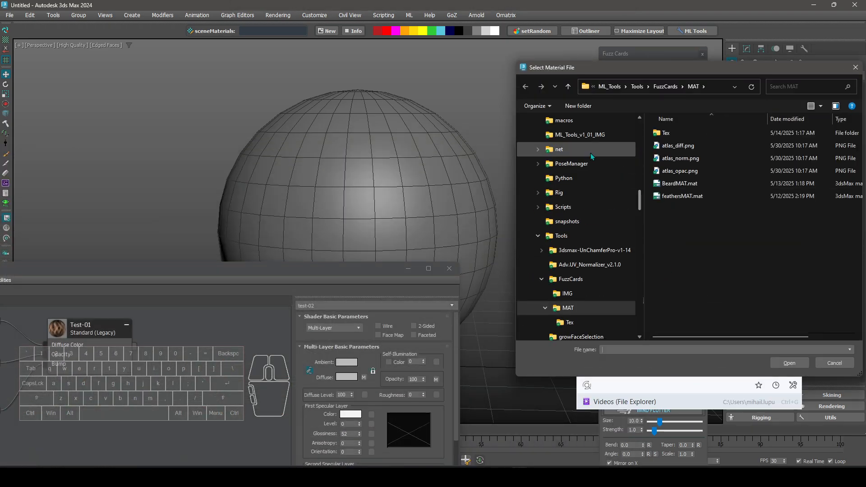
click(710, 86)
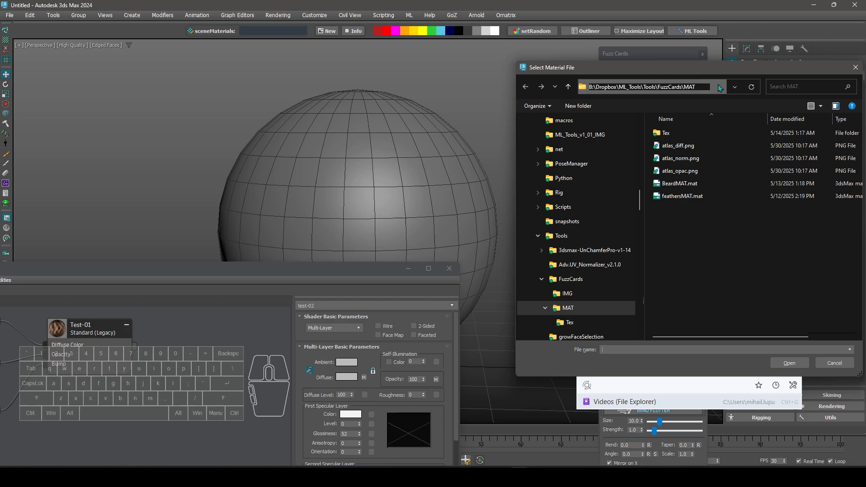
drag(639, 203, 639, 133)
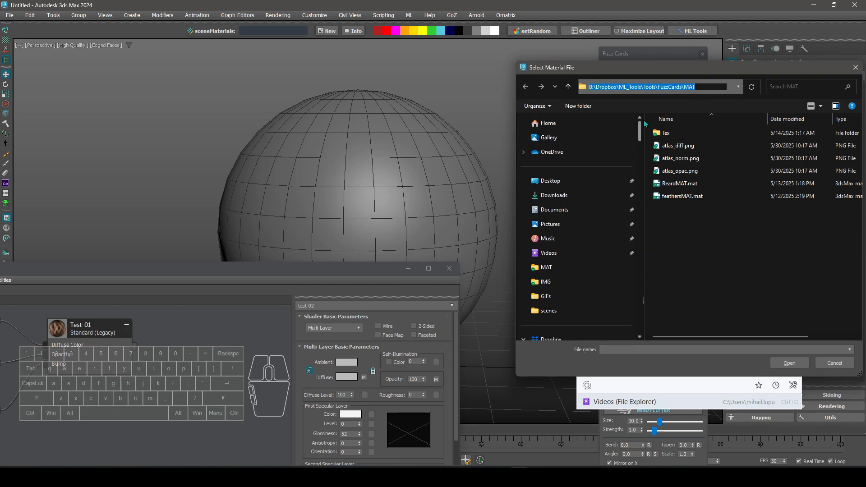
click(550, 181)
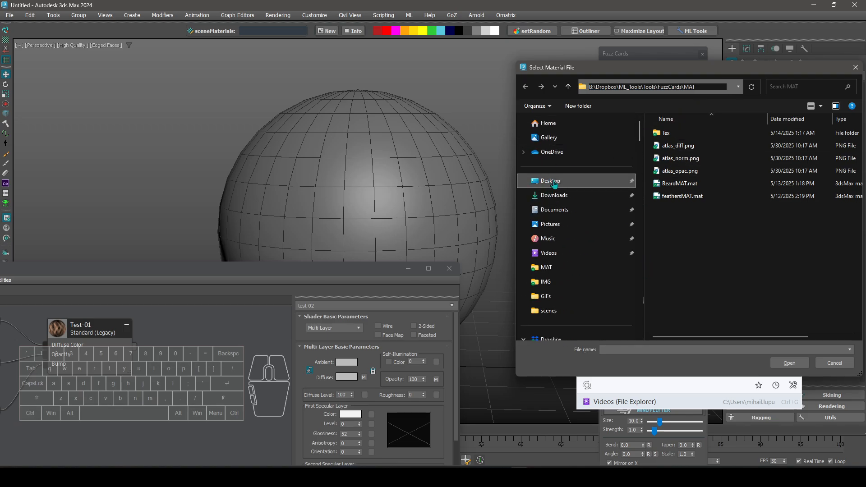
click(687, 349)
text(test)
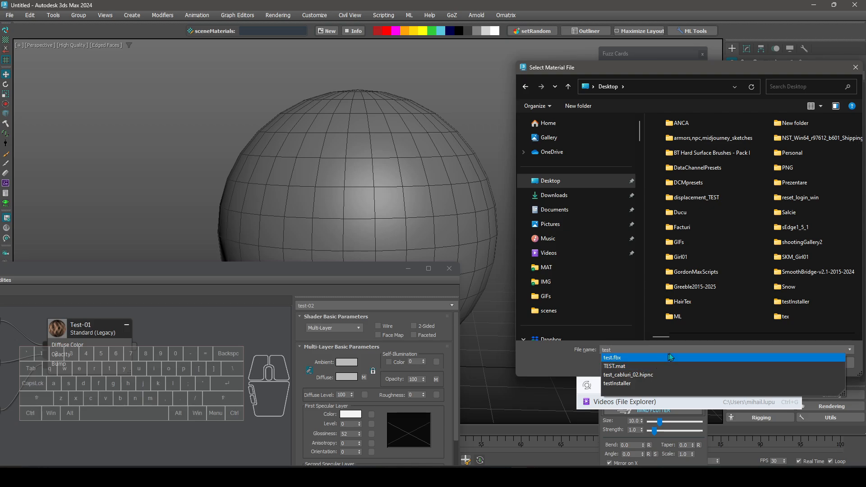
click(638, 366)
click(793, 363)
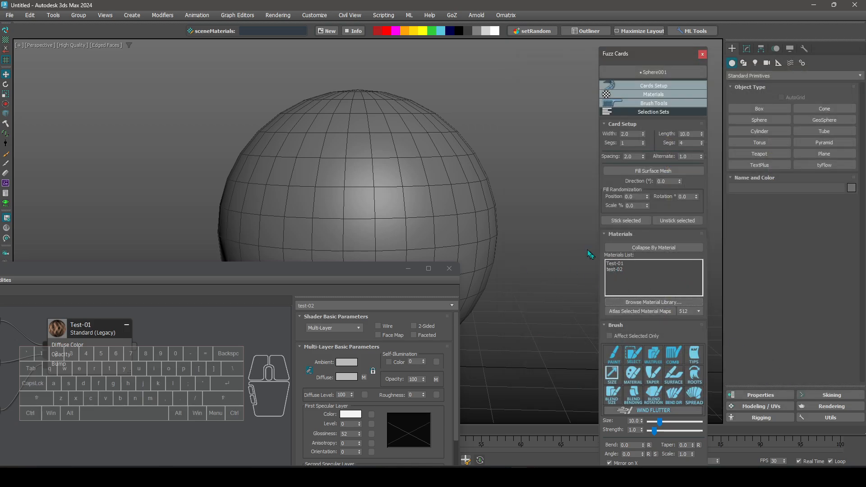
- Close the Slate Material Editor, leaving the loaded Fuzz Cards library as it is
drag(358, 269, 207, 206)
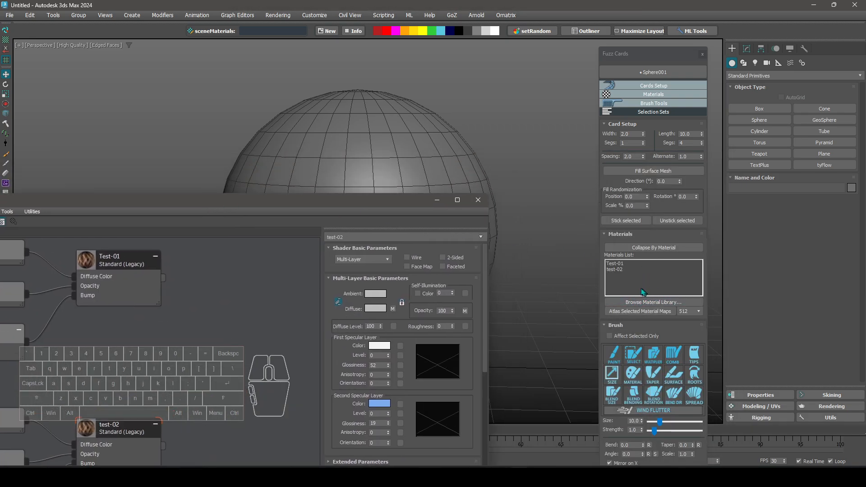
click(479, 200)
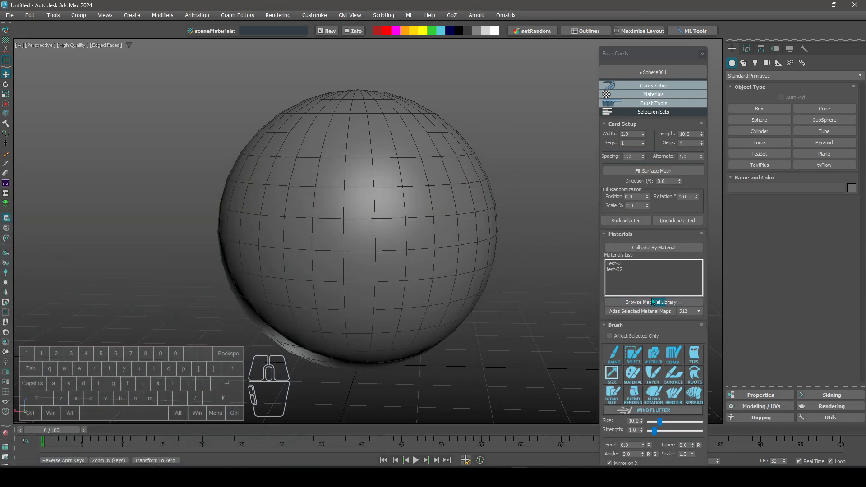
click(653, 302)
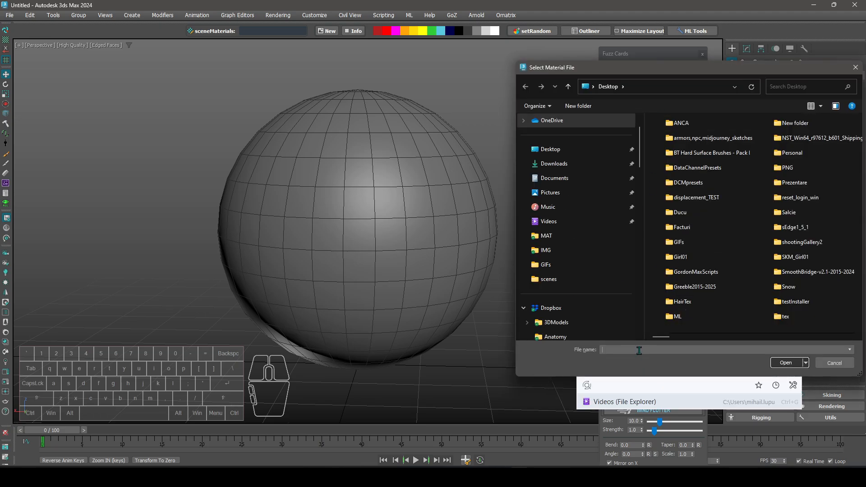
click(834, 362)
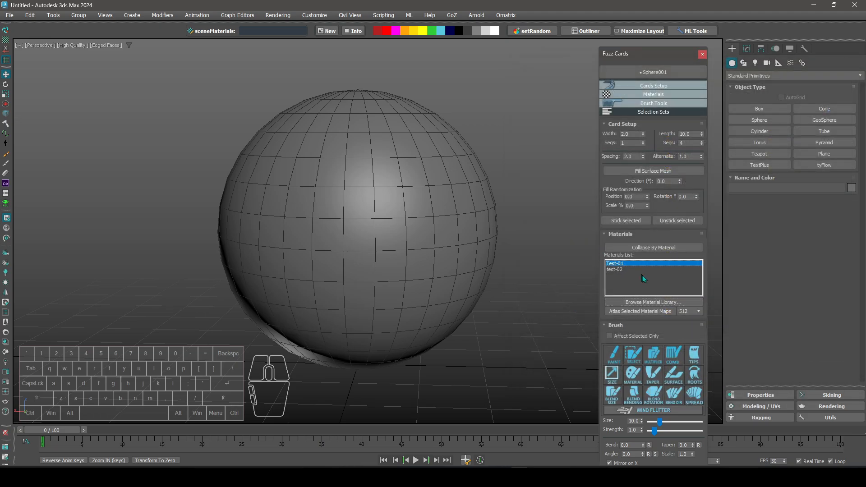
- Paint a mirrored band of Test-01 cards across the front of the sphere, and undo the stroke
click(612, 356)
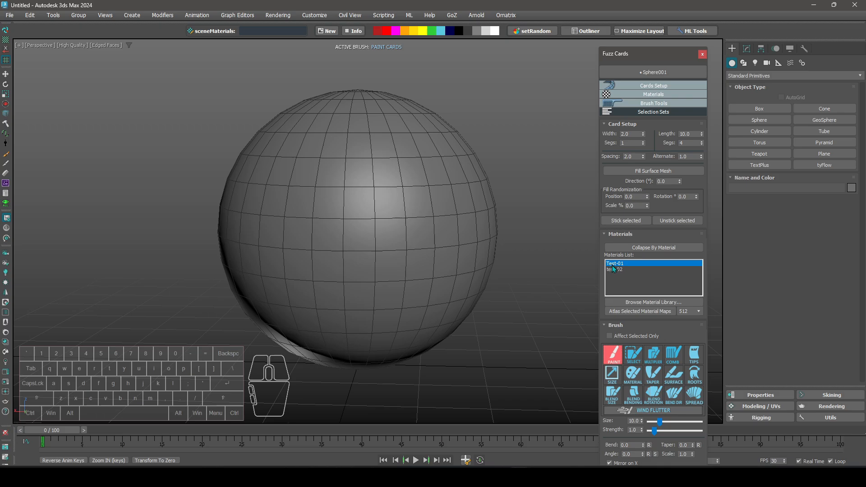
mouse_move(316, 182)
mouse_down()
mouse_move(318, 191)
mouse_move(484, 185)
mouse_up()
alt+middle_drag(419, 170, 433, 167)
right_click(535, 156)
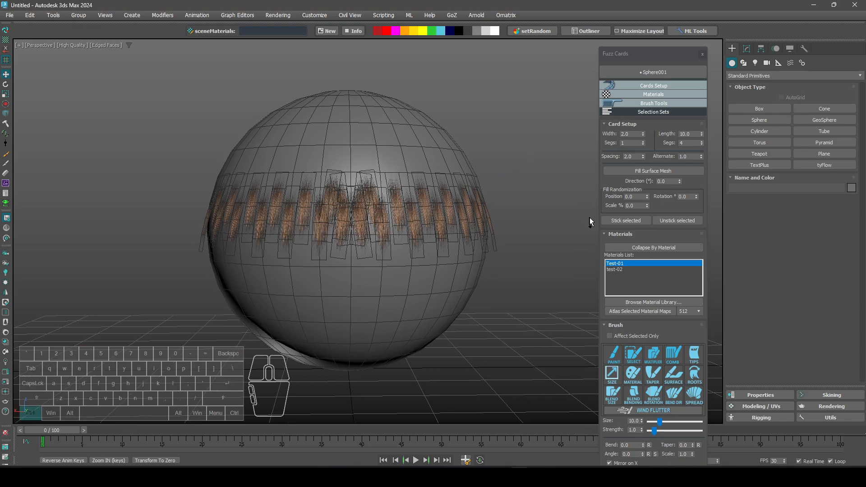
key(ctrl+z)
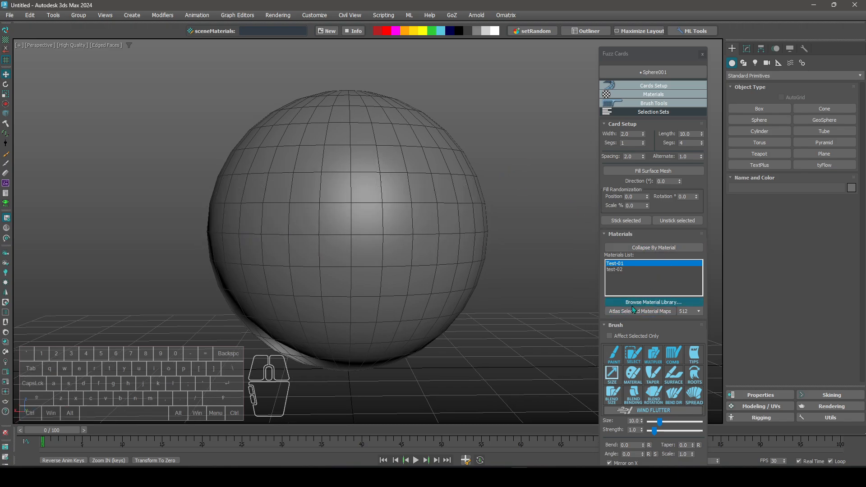
- Load the beard material library from the FuzzCards MAT folder into the Fuzz Cards materials list
key(ctrl)
key(ctrl)
click(625, 246)
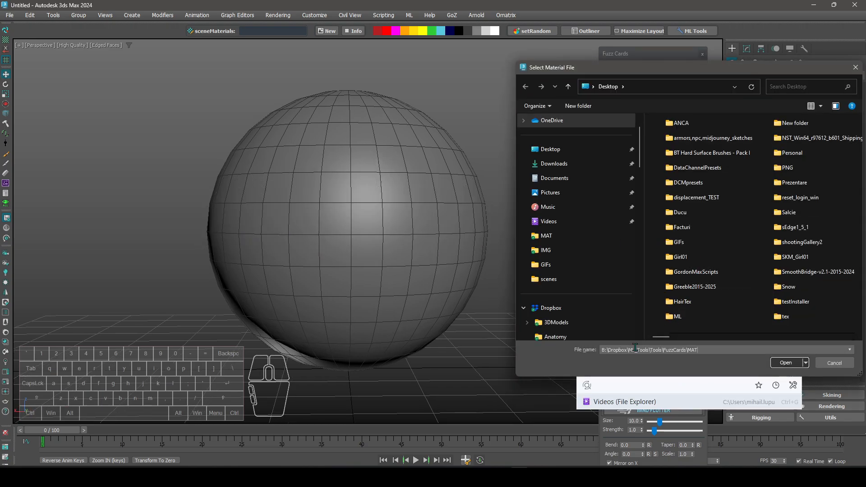
key(Return)
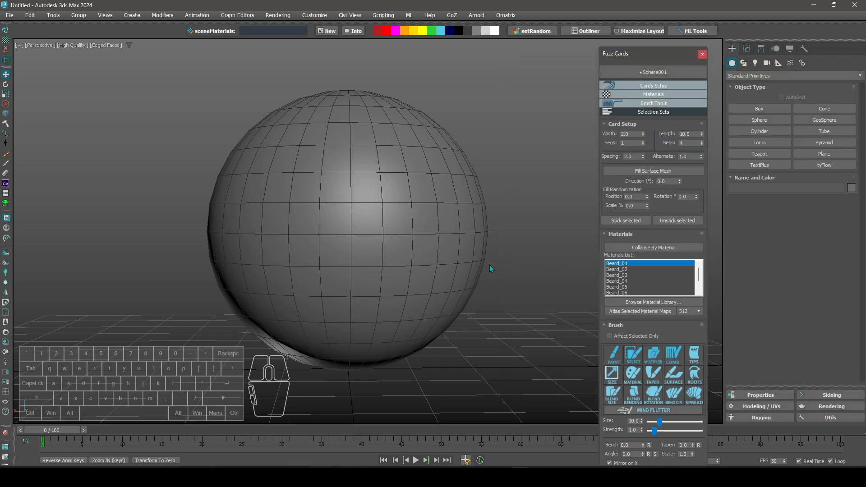
- Set the card width to 5.0, the spacing to 1.0 and the alternate value to 1.5
alt+middle_drag(459, 226, 455, 230)
alt+scroll(454, 230, down, 1)
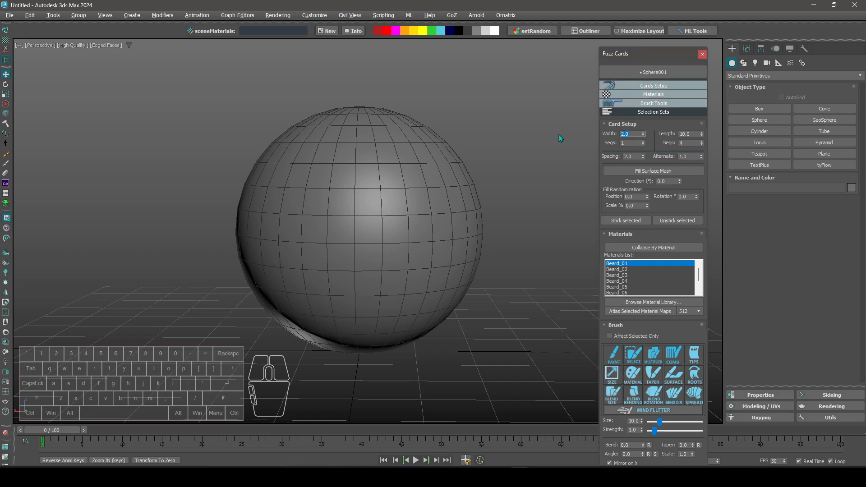
text(5)
key(Return)
double_click(636, 156)
text(4)
double_click(691, 156)
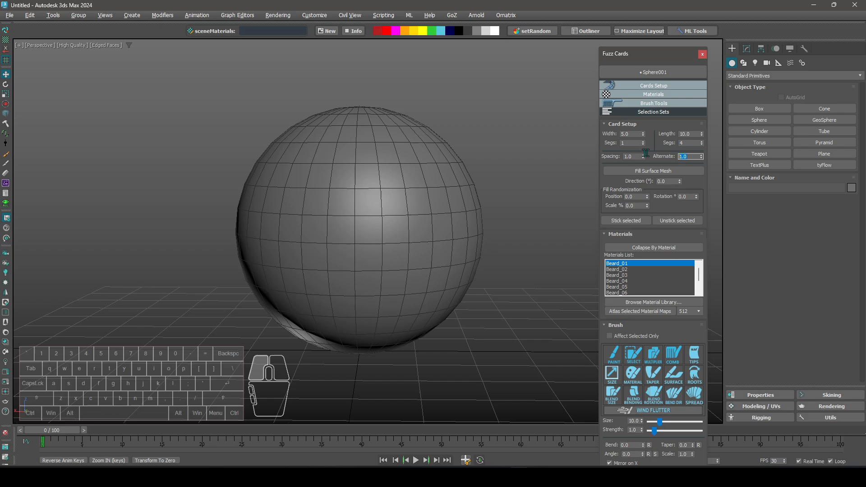
text(4)
- Paint a band of Beard_01 cards across the front of the sphere and turn off edged faces in the viewport
alt+middle_drag(423, 241, 429, 265)
alt+right_drag(429, 265, 457, 258)
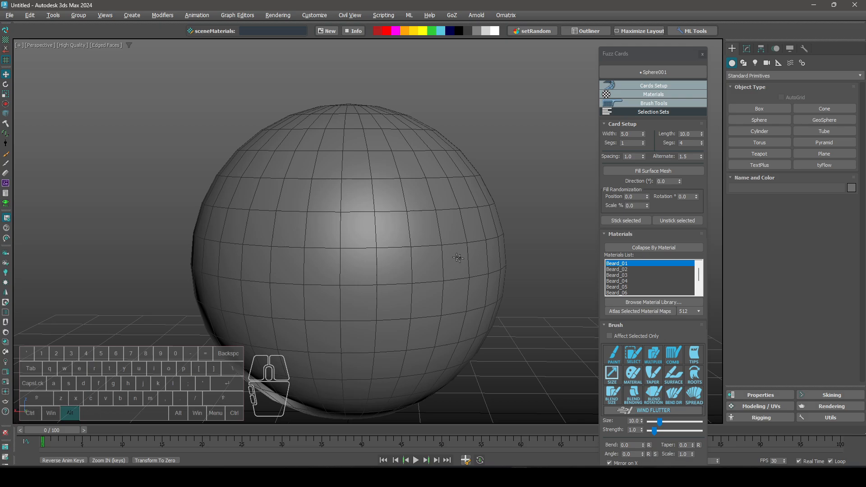
click(614, 355)
alt+middle_drag(412, 229, 356, 230)
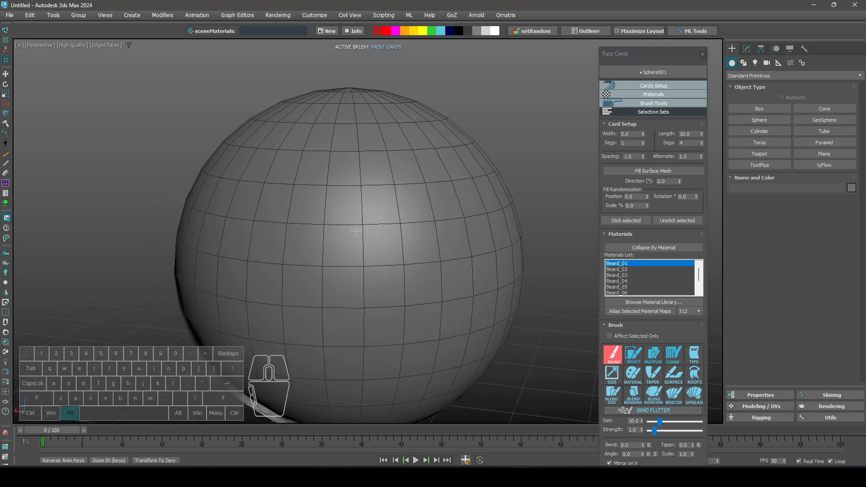
mouse_move(332, 238)
mouse_down()
mouse_move(399, 239)
mouse_move(488, 215)
mouse_up()
key(F4)
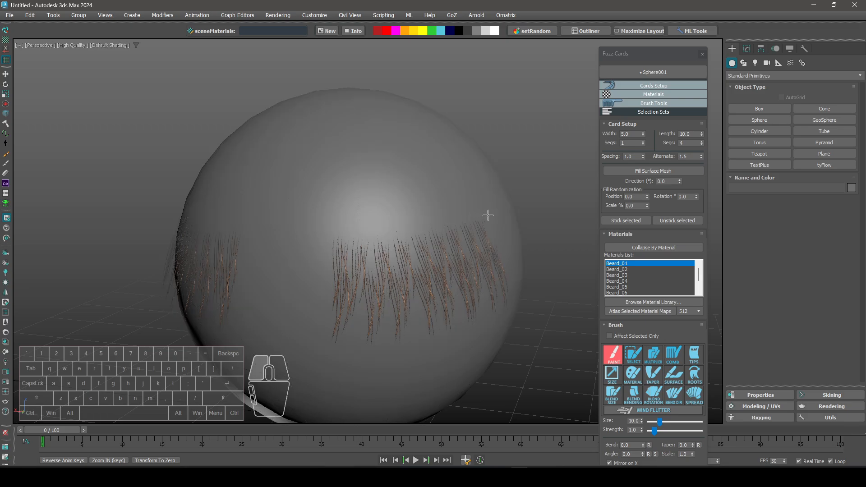
mouse_move(490, 222)
alt+middle_down()
mouse_move(485, 214)
mouse_move(507, 218)
alt+middle_up()
right_click(511, 221)
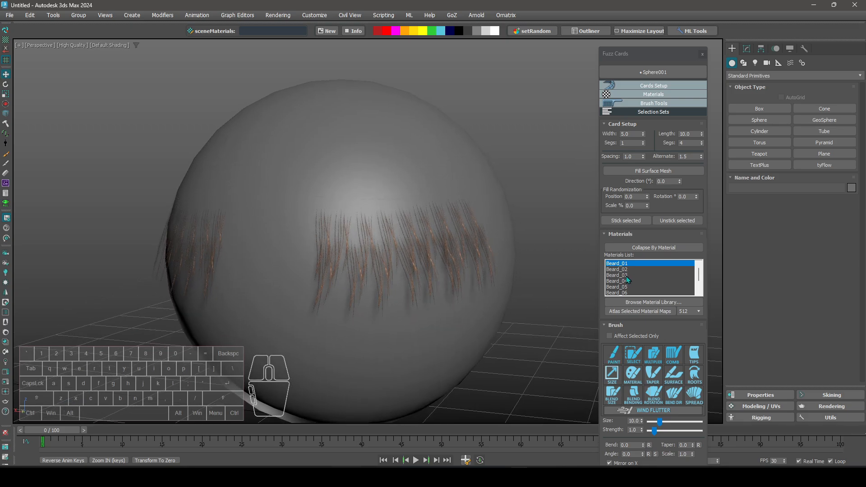
- Paint a second band of cards with the Beard_02 material just above the first one
click(627, 270)
click(614, 363)
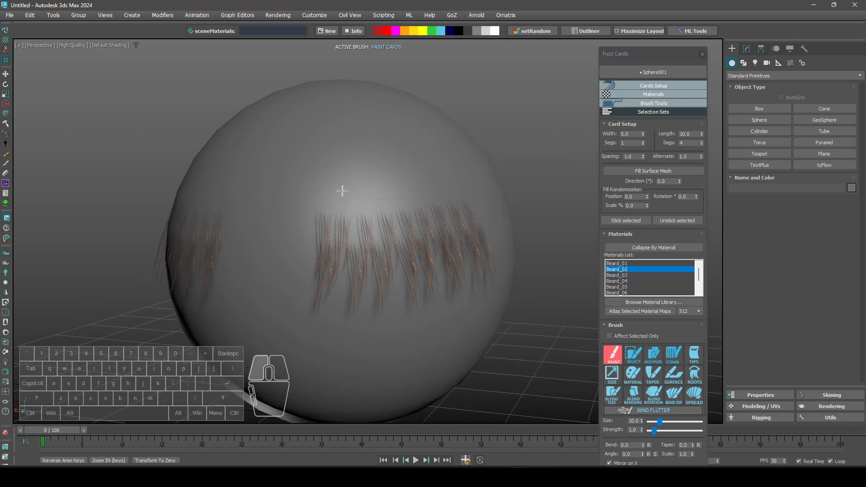
drag(344, 188, 456, 179)
right_click(456, 179)
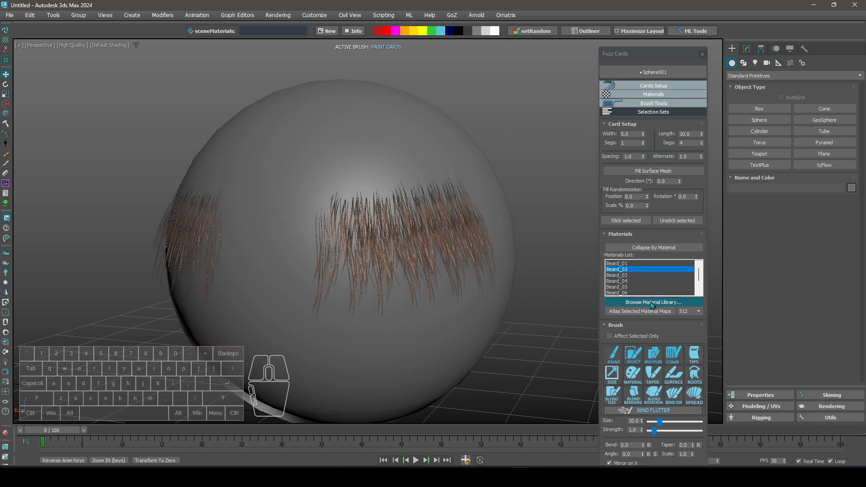
- Paint another band above the existing cards using Beard_01 and Beard_02 together
click(626, 268)
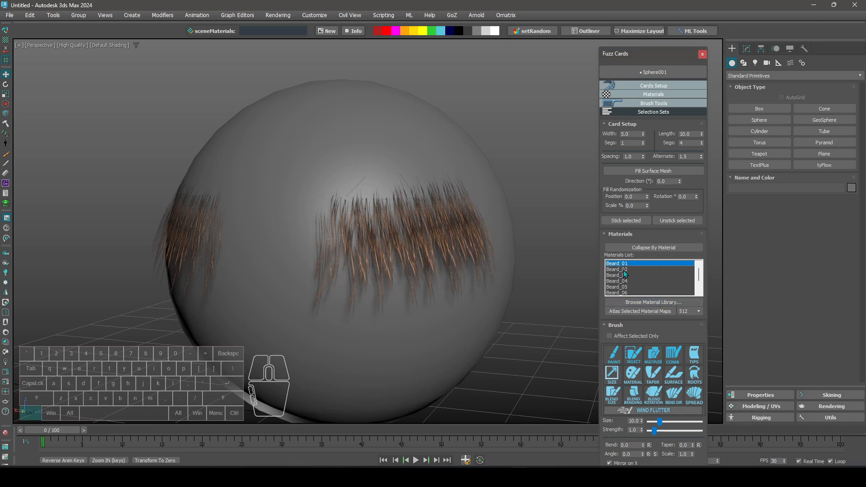
ctrl+click(624, 270)
middle_drag(390, 190, 373, 223)
click(611, 354)
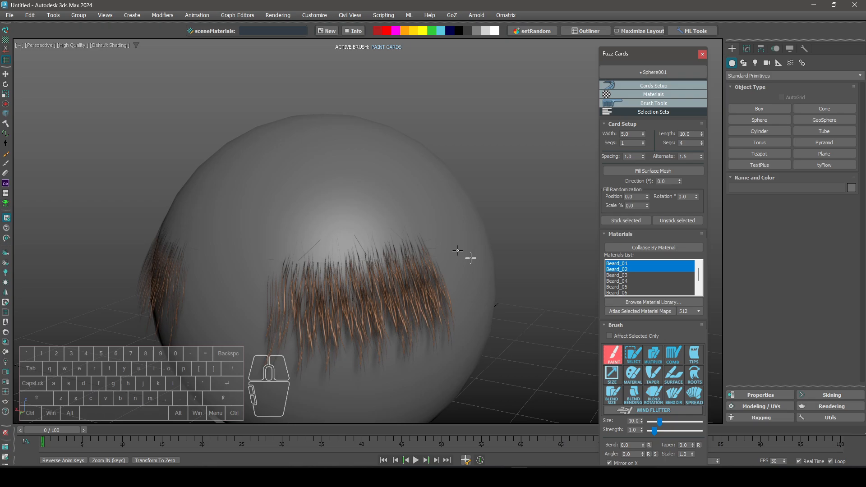
mouse_move(300, 232)
mouse_down()
mouse_move(332, 228)
mouse_move(434, 187)
mouse_up()
alt+middle_drag(434, 187, 398, 187)
right_click(361, 215)
- Select all the beard materials in the materials list, from the last entry up to Beard_01
alt+middle_drag(410, 234, 422, 234)
mouse_move(699, 270)
mouse_down()
mouse_move(699, 286)
mouse_move(697, 261)
mouse_up()
click(639, 294)
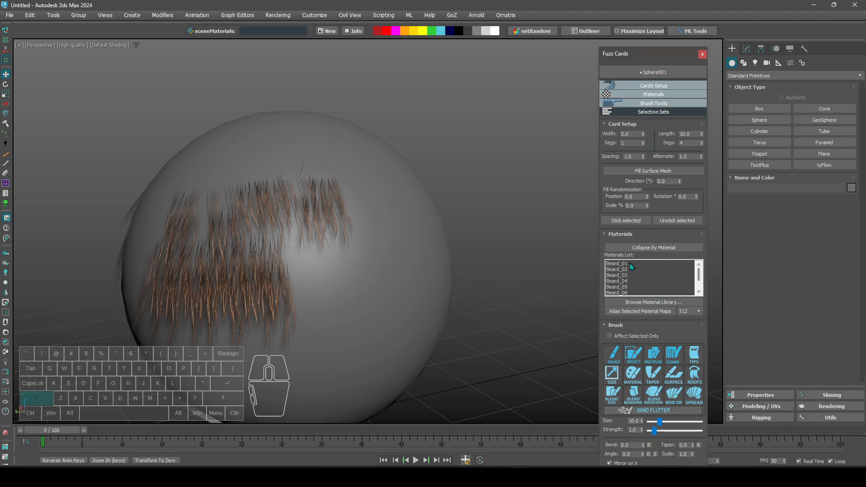
shift+click(630, 264)
- Paint several overlapping bands of cards with the selected beard materials across the lower half of the sphere
mouse_move(505, 276)
alt+middle_down()
mouse_move(421, 224)
mouse_move(432, 234)
alt+middle_up()
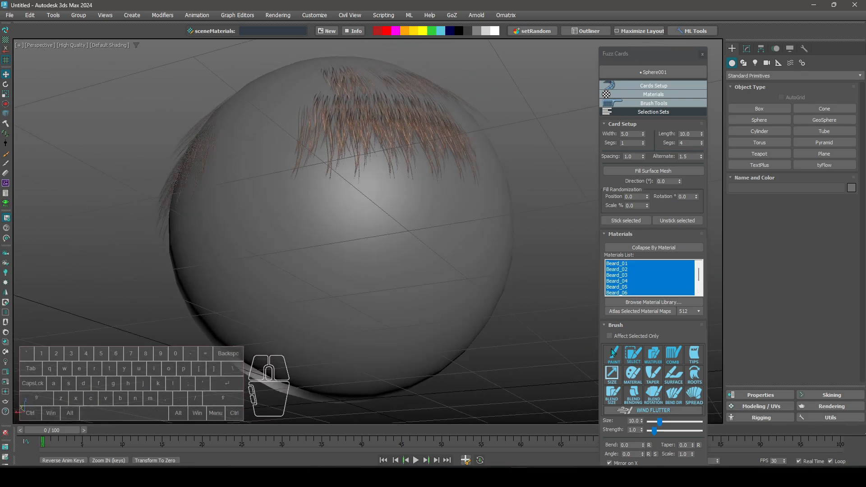
click(614, 353)
alt+middle_drag(286, 218, 370, 238)
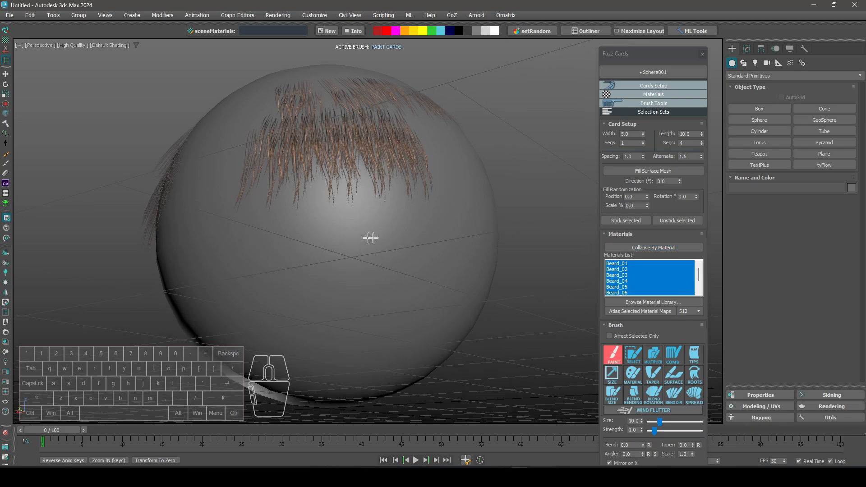
alt+middle_drag(274, 226, 293, 236)
mouse_move(277, 234)
mouse_down()
mouse_move(406, 228)
mouse_move(511, 249)
mouse_up()
mouse_move(352, 239)
alt+middle_down()
mouse_move(368, 242)
mouse_move(331, 239)
alt+middle_up()
drag(362, 214, 453, 226)
drag(380, 197, 507, 228)
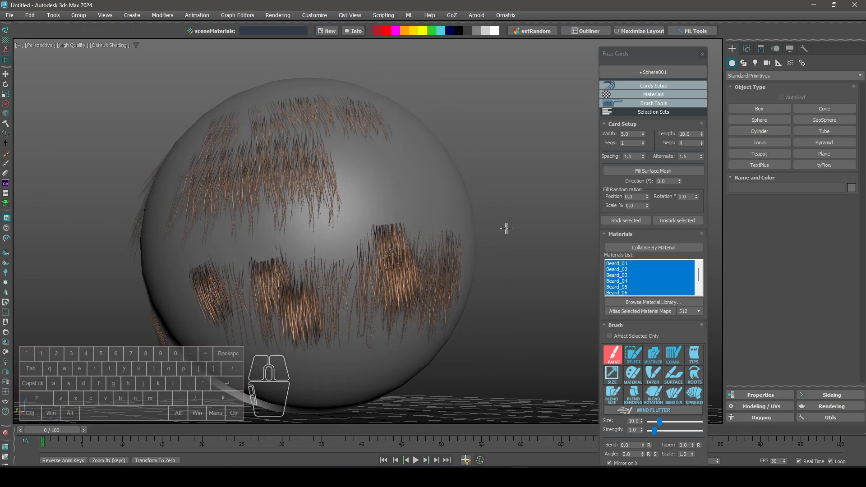
right_click(507, 228)
- Select all the painted cards with the Select brush and delete them from the sphere
alt+middle_drag(435, 294, 474, 300)
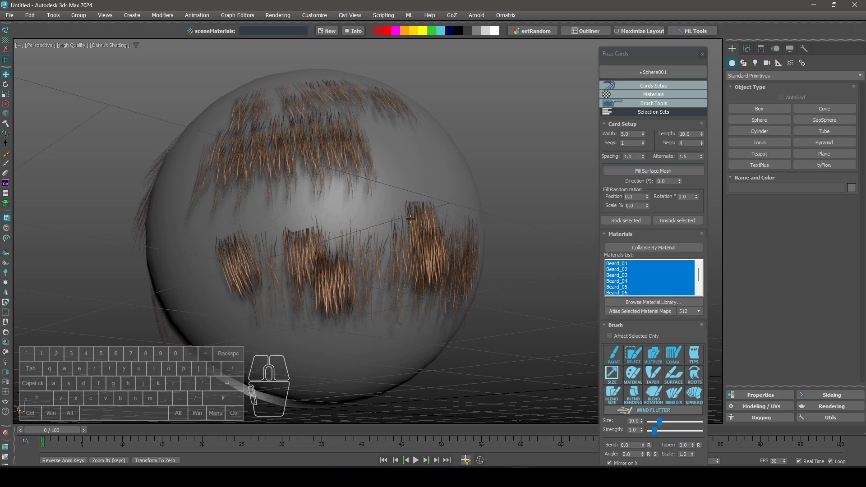
scroll(408, 255, down, 3)
mouse_move(410, 246)
alt+middle_down()
mouse_move(416, 263)
mouse_move(406, 253)
mouse_move(447, 264)
mouse_move(452, 280)
alt+middle_up()
mouse_move(493, 319)
alt+middle_down()
mouse_move(508, 327)
mouse_move(474, 292)
alt+middle_up()
click(638, 356)
mouse_move(381, 185)
mouse_down()
mouse_move(347, 265)
mouse_move(408, 189)
mouse_move(408, 267)
mouse_up()
alt+middle_drag(428, 294, 397, 295)
mouse_move(397, 295)
mouse_down()
mouse_move(410, 295)
mouse_move(305, 176)
mouse_move(327, 277)
mouse_up()
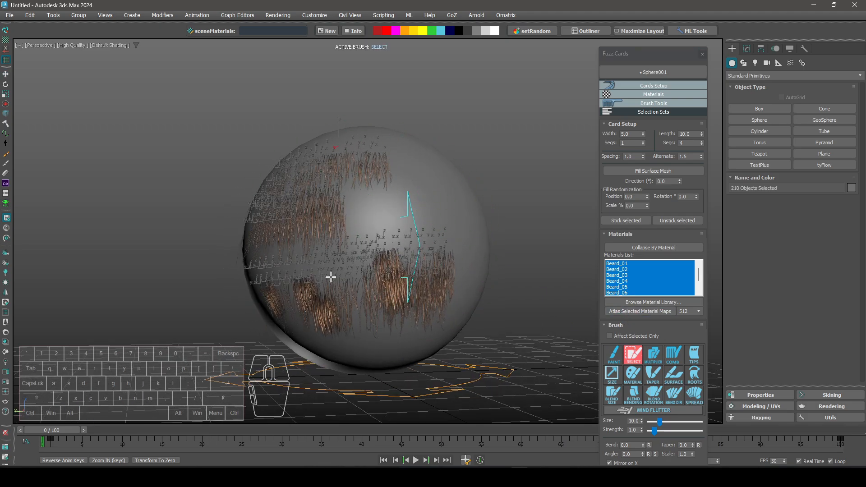
key(Delete)
- Check the sphere's modifier stack, turn edged faces back on in the viewport and deselect the sphere
mouse_move(356, 271)
alt+middle_down()
mouse_move(405, 273)
mouse_move(354, 265)
mouse_move(317, 291)
mouse_move(364, 274)
alt+middle_up()
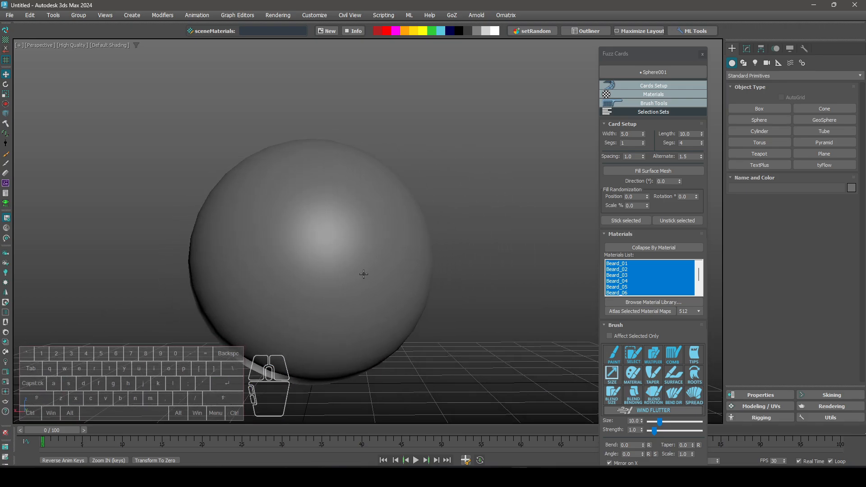
click(362, 268)
click(747, 48)
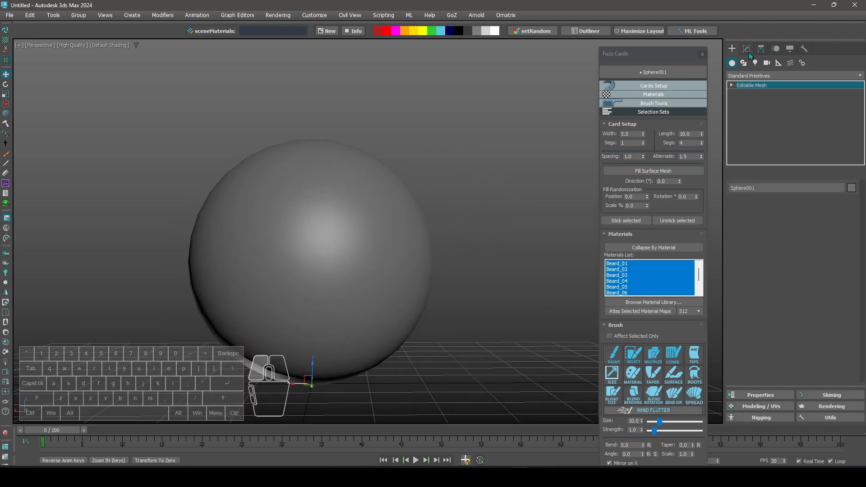
right_click(761, 85)
click(791, 153)
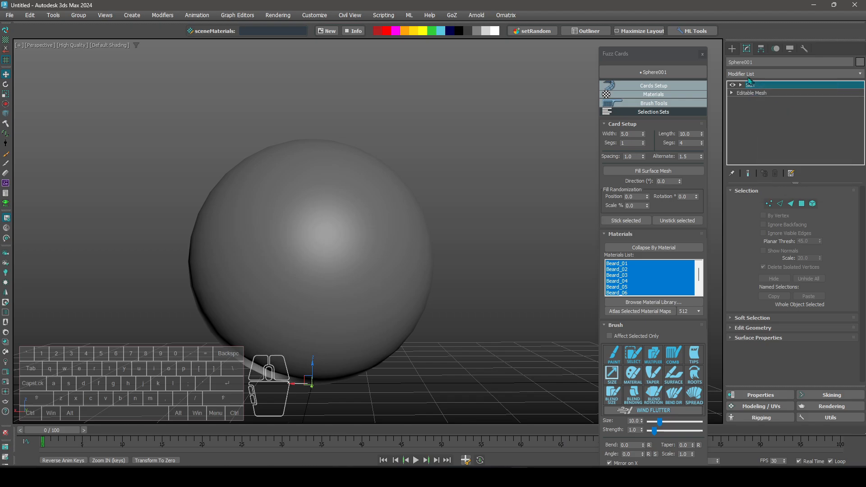
click(733, 49)
key(F4)
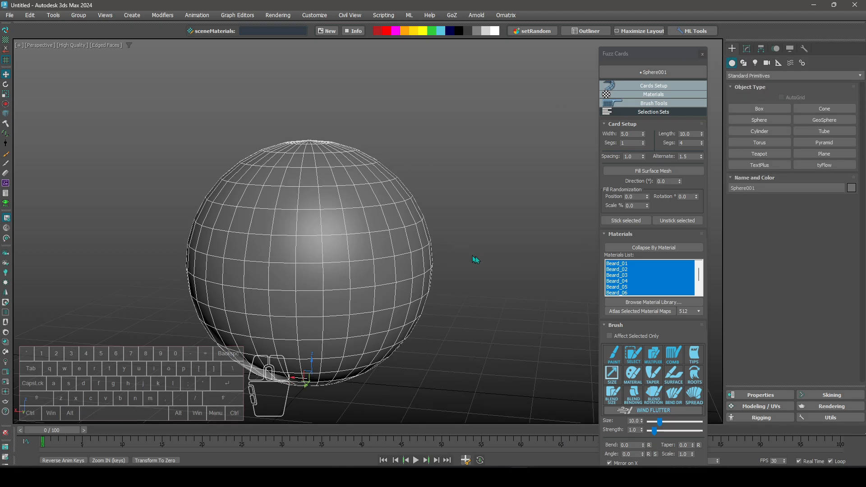
click(475, 261)
- Make Beard_01 the only selected material and hide the Cards Setup section of Fuzz Cards
click(642, 275)
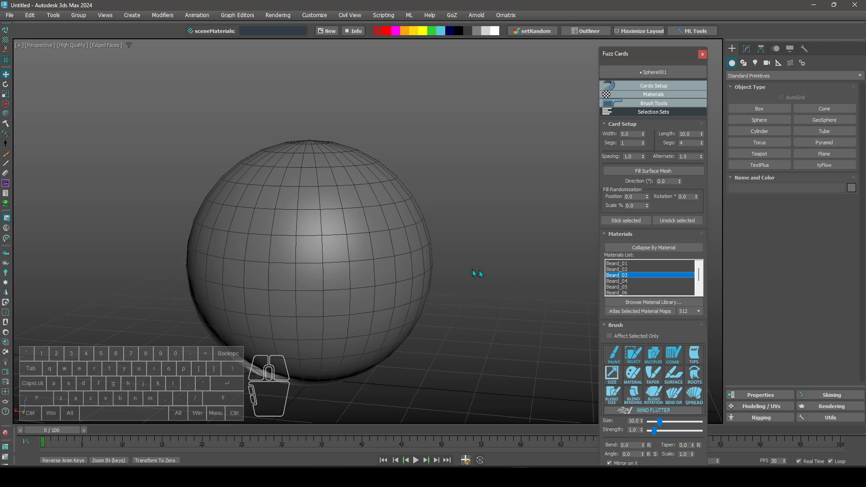
click(641, 263)
click(648, 89)
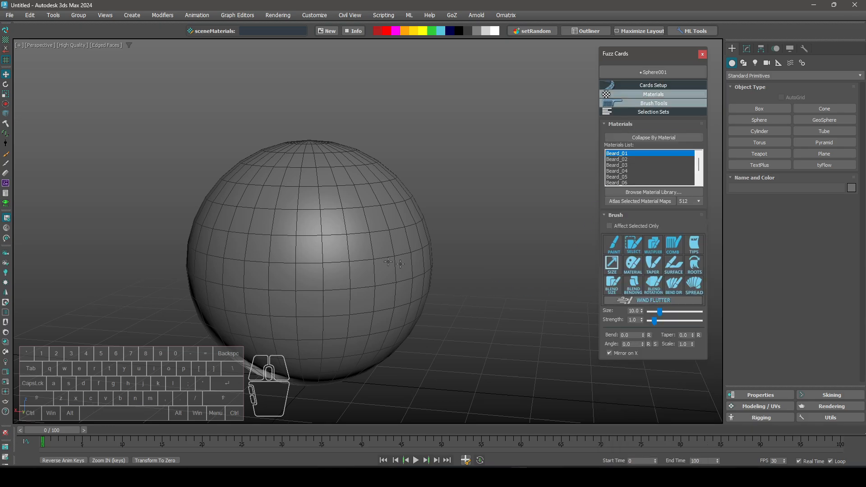
alt+middle_drag(338, 235, 356, 244)
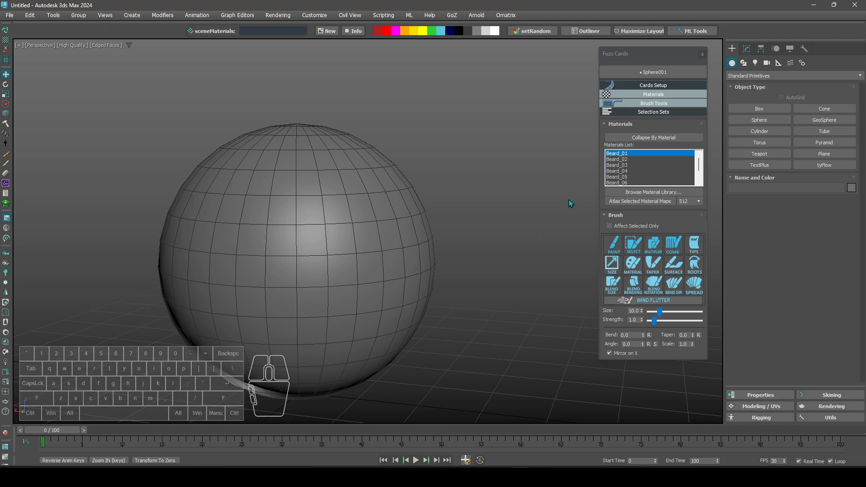
middle_drag(463, 203, 481, 199)
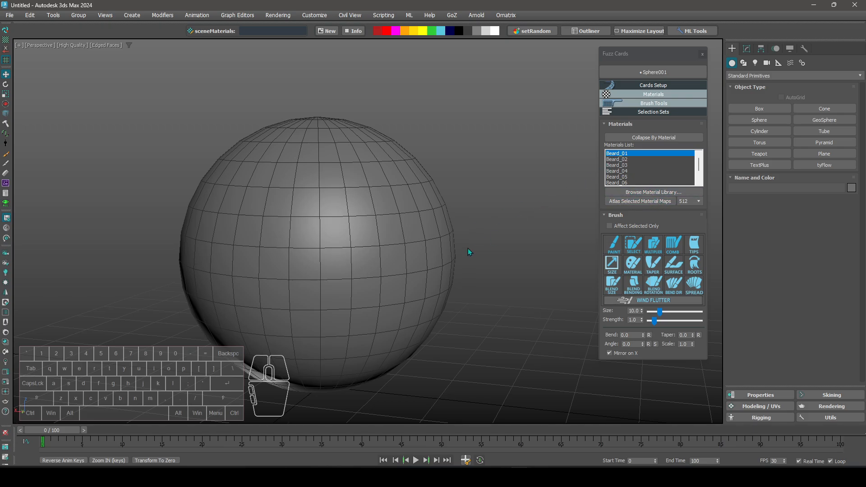
- View the diffuse bitmap Beard_09_D.png of the Test-01 material in the Slate Material Editor, and close the editor
key(m)
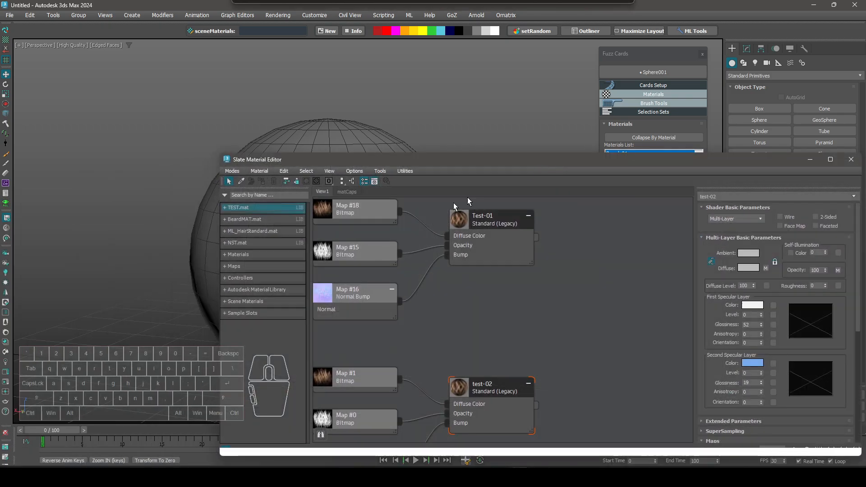
middle_drag(403, 279, 482, 313)
double_click(408, 249)
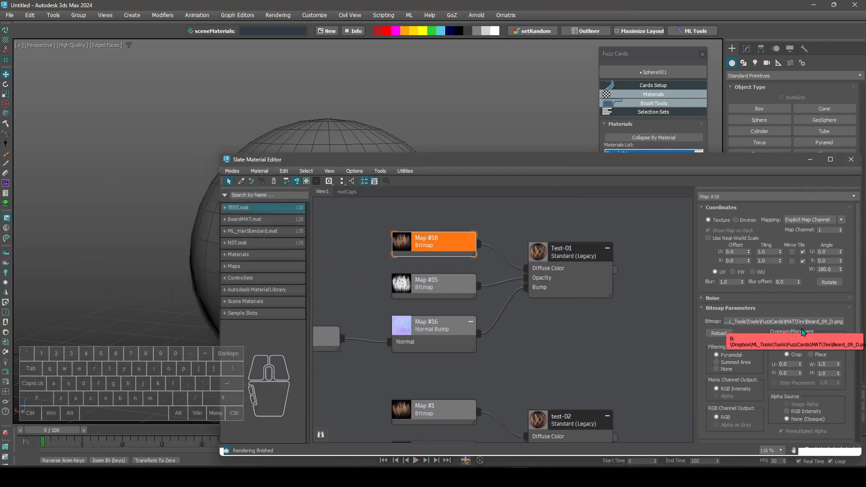
click(823, 343)
click(555, 130)
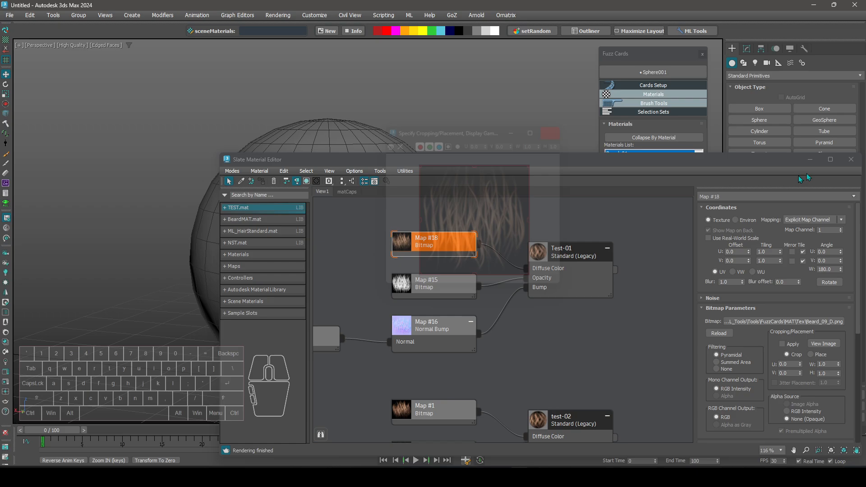
click(851, 160)
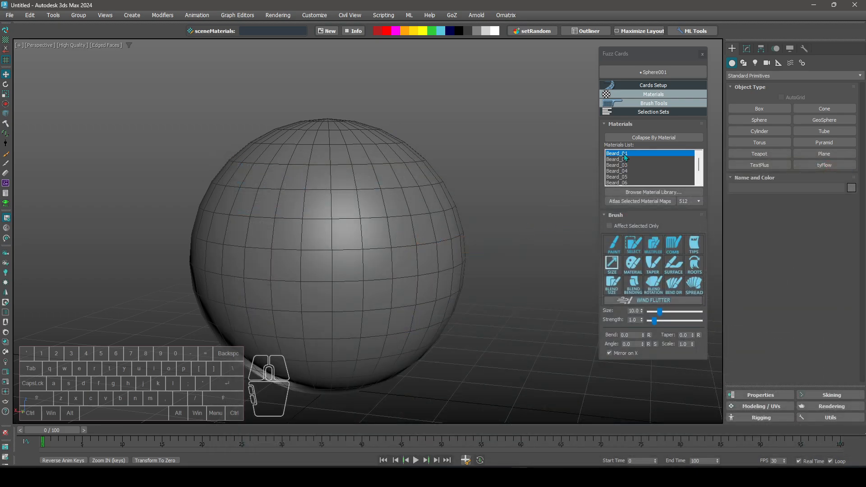
- Select the range of beard materials ending with Beard_09 in the materials list
drag(699, 165, 699, 172)
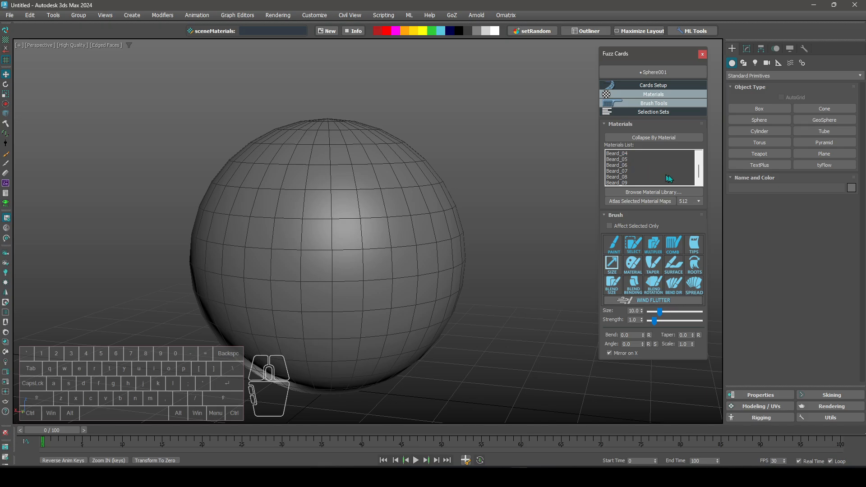
click(616, 154)
mouse_move(695, 170)
mouse_down()
mouse_move(697, 158)
mouse_move(695, 175)
mouse_up()
shift+click(686, 182)
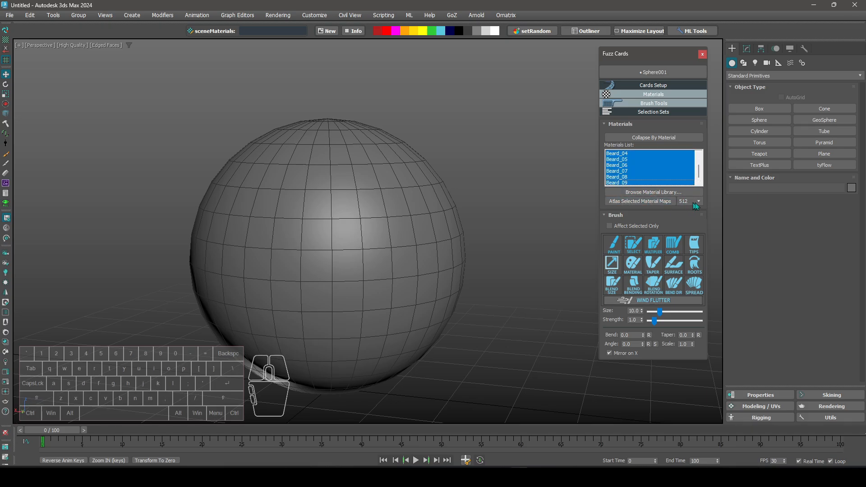
- Atlas the selected beard material maps at 1024 and save the atlases to the FuzzCards MAT folder
click(687, 216)
click(634, 202)
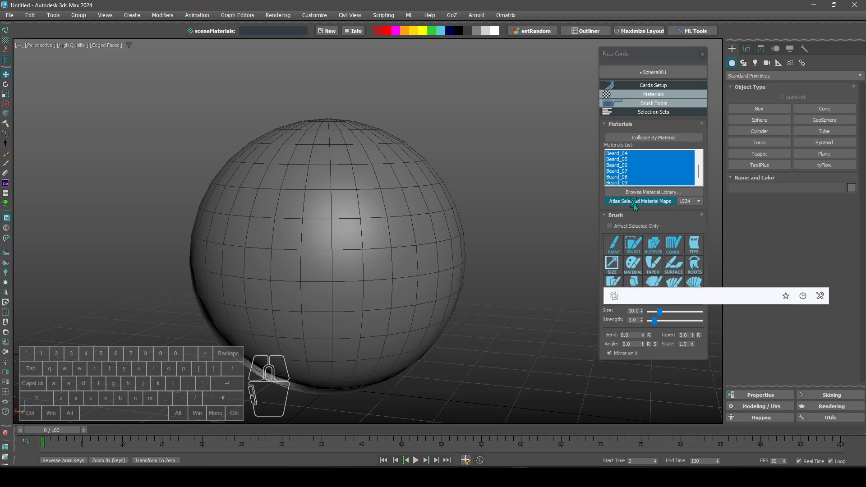
drag(698, 68, 536, 67)
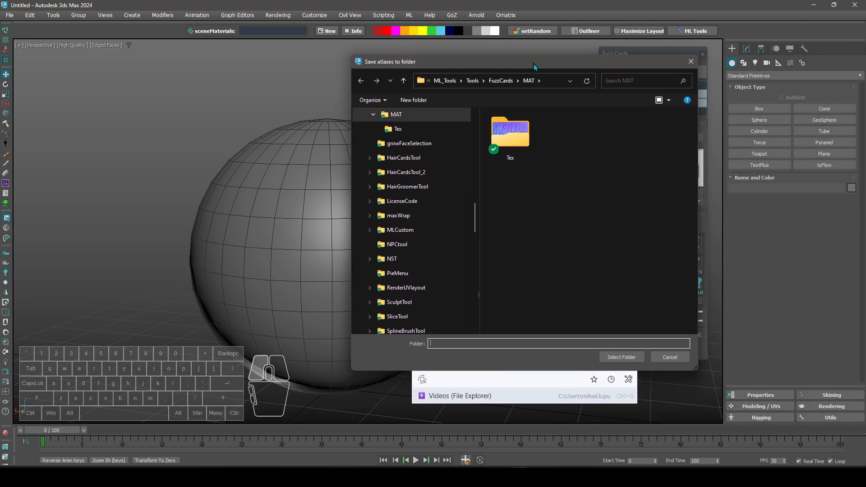
click(626, 362)
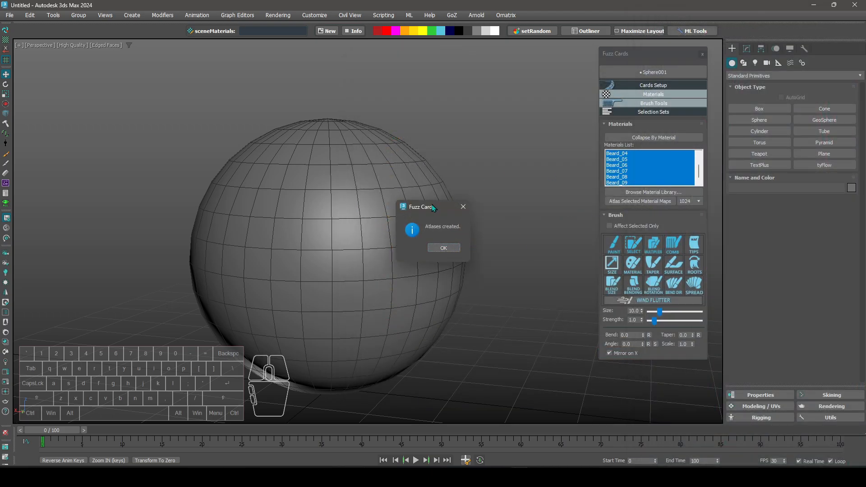
drag(432, 208, 426, 213)
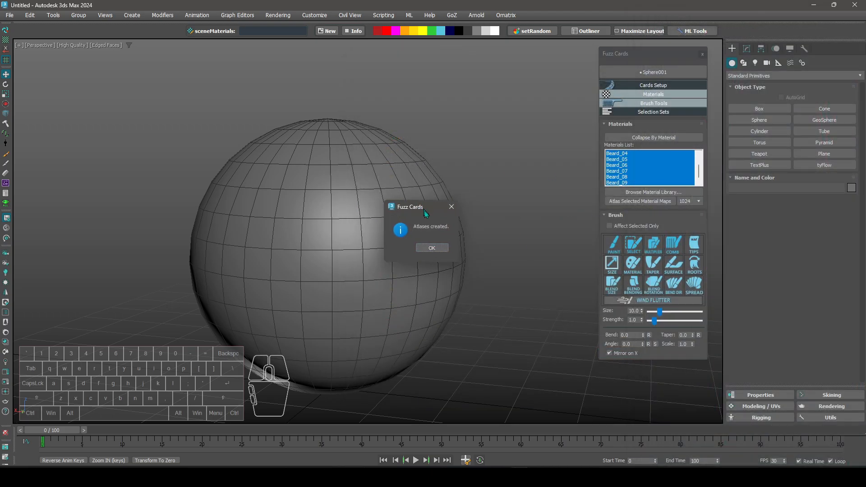
click(432, 248)
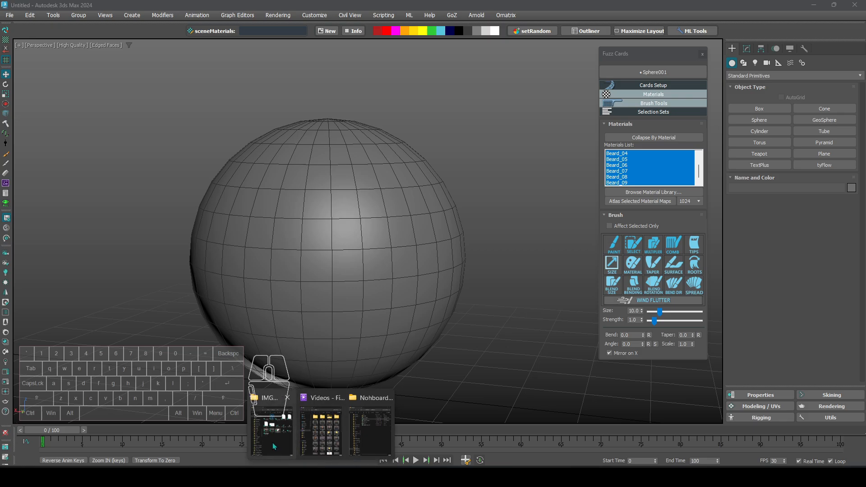
- Switch to File Explorer, view the diffuse, normal and opacity atlas images in the FuzzCards MAT folder, and close both windows
click(274, 446)
click(351, 106)
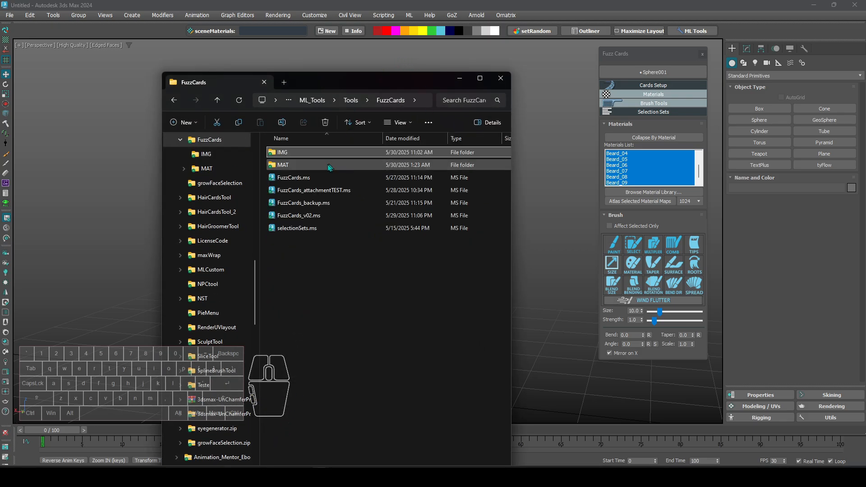
double_click(299, 165)
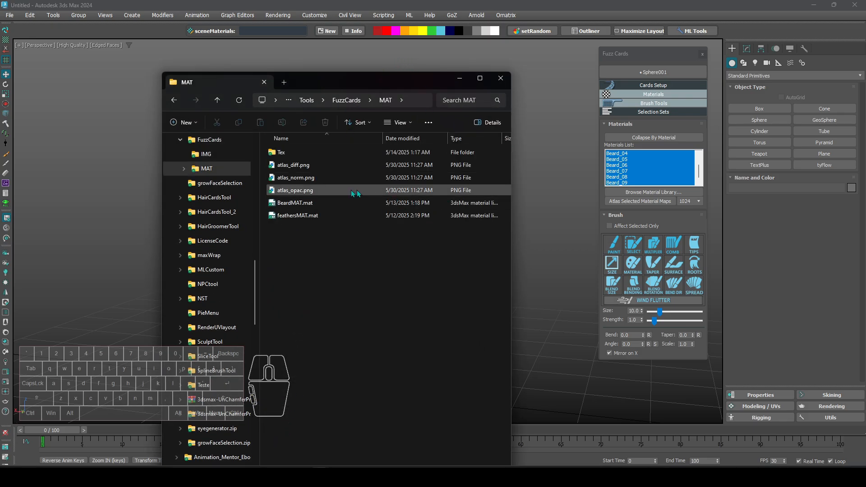
click(301, 167)
double_click(299, 165)
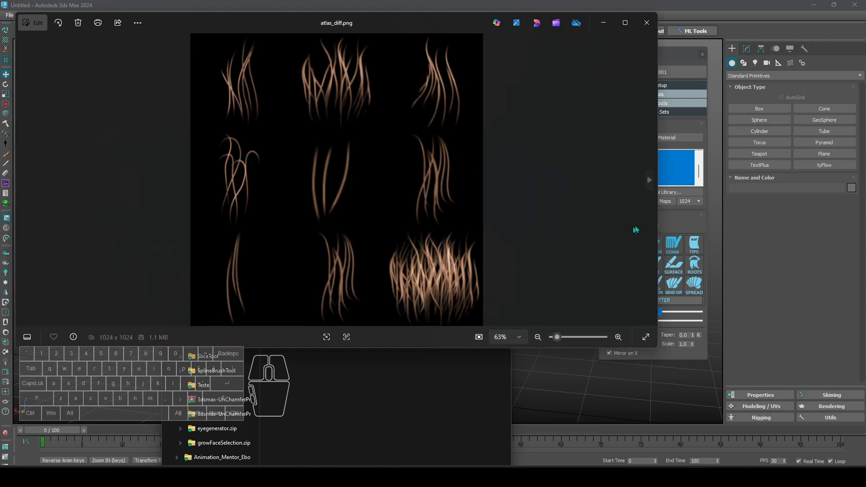
click(650, 181)
click(650, 181)
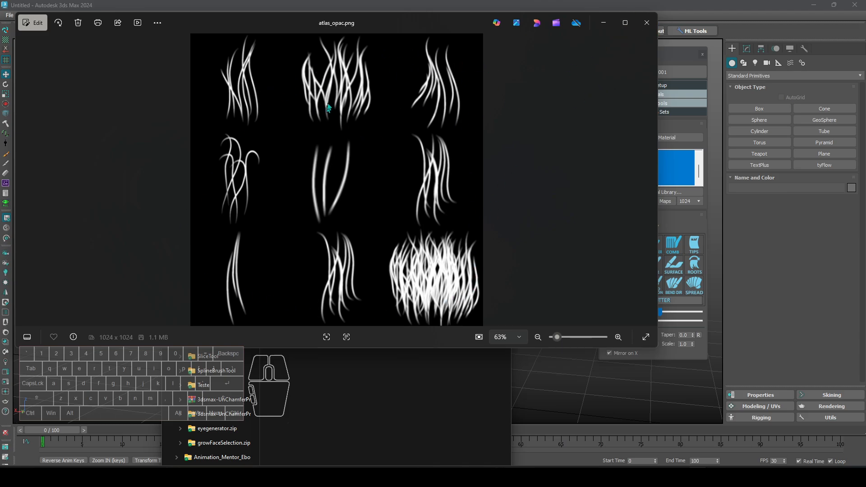
click(648, 24)
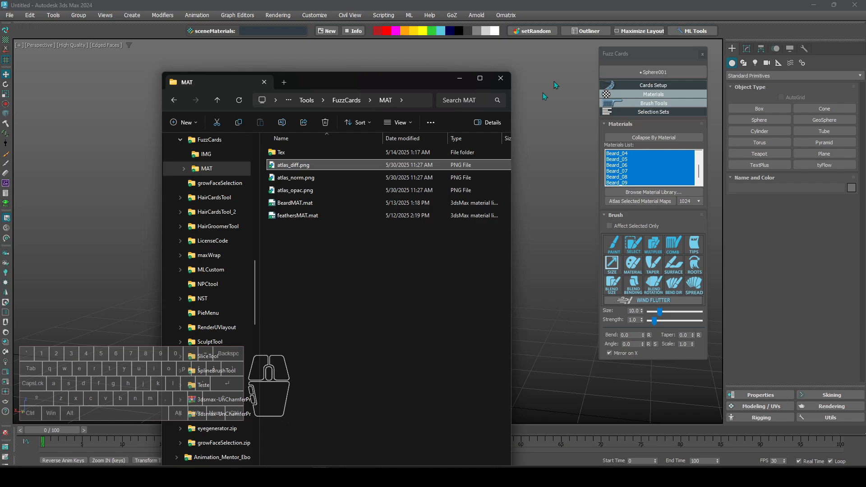
click(500, 79)
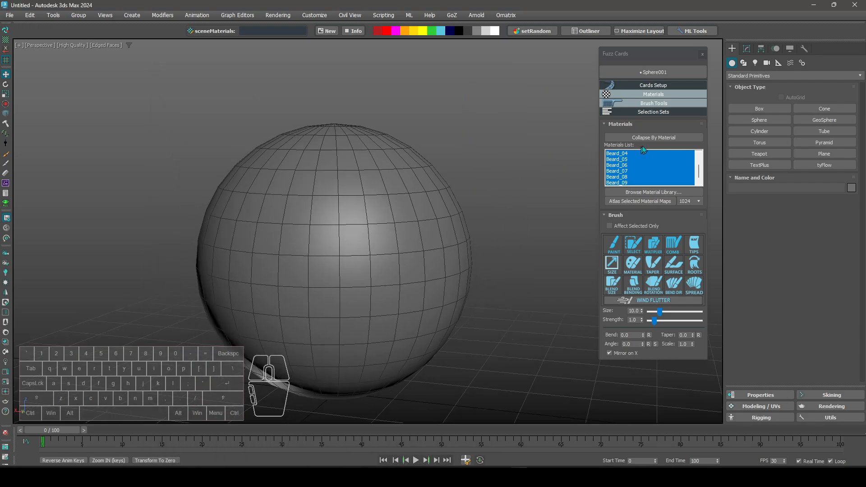
- Paint mirrored cards with the selected beard materials in overlapping strokes across the front of the sphere
alt+middle_drag(482, 179, 396, 212)
click(613, 245)
mouse_move(282, 221)
mouse_down()
mouse_move(288, 244)
mouse_move(429, 252)
mouse_up()
drag(300, 244, 360, 255)
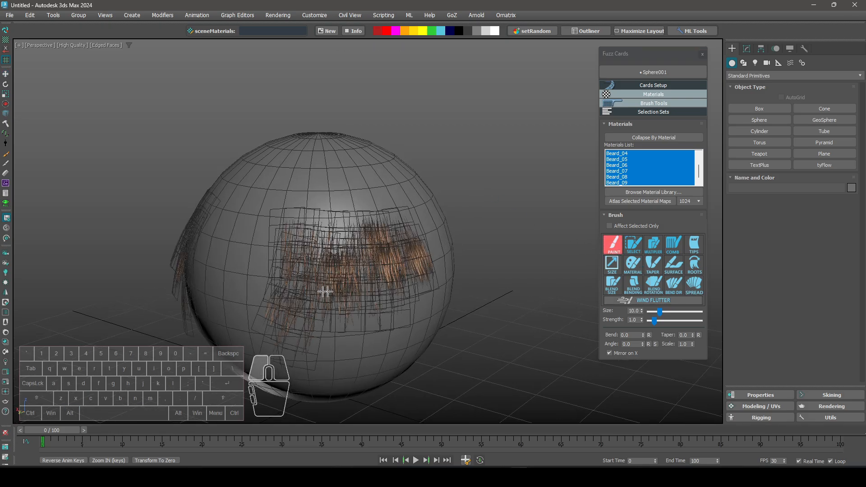
mouse_move(293, 282)
alt+middle_down()
mouse_move(280, 284)
mouse_move(325, 203)
alt+middle_up()
mouse_move(325, 203)
mouse_down()
mouse_move(305, 268)
mouse_move(333, 319)
mouse_move(440, 317)
mouse_up()
mouse_move(441, 317)
alt+middle_down()
mouse_move(405, 262)
mouse_move(417, 266)
alt+middle_up()
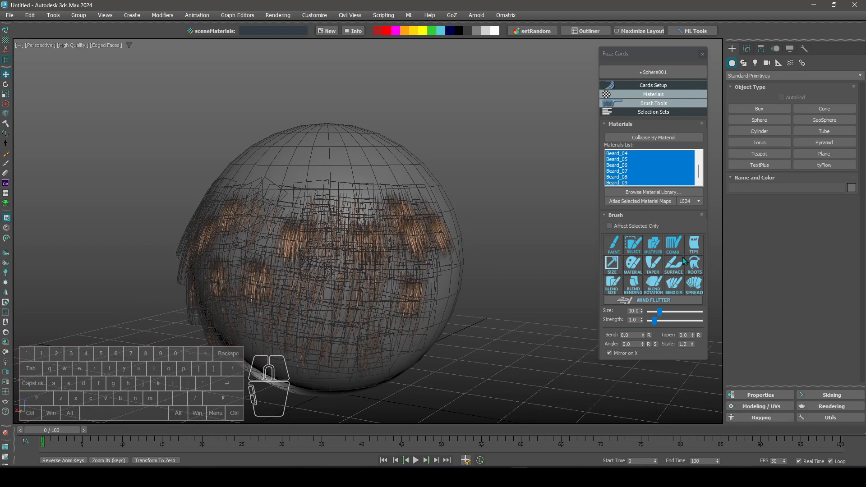
- Comb the painted cards downward across the front of the sphere with the Comb brush, raising its strength to 6.2
click(675, 246)
alt+middle_drag(298, 180, 329, 170)
drag(343, 215, 356, 322)
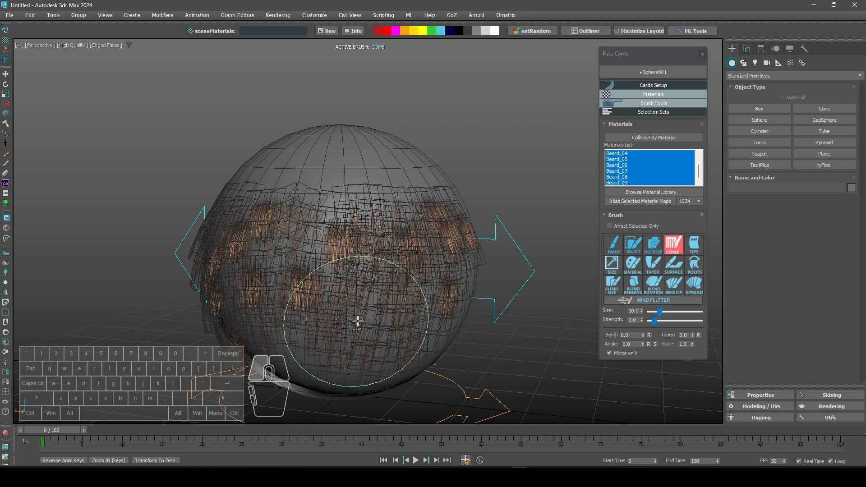
mouse_move(376, 216)
mouse_down()
mouse_move(394, 300)
mouse_move(393, 196)
mouse_up()
drag(375, 222, 378, 314)
drag(328, 248, 321, 312)
drag(293, 252, 307, 320)
alt+middle_drag(331, 176, 362, 172)
drag(346, 235, 341, 323)
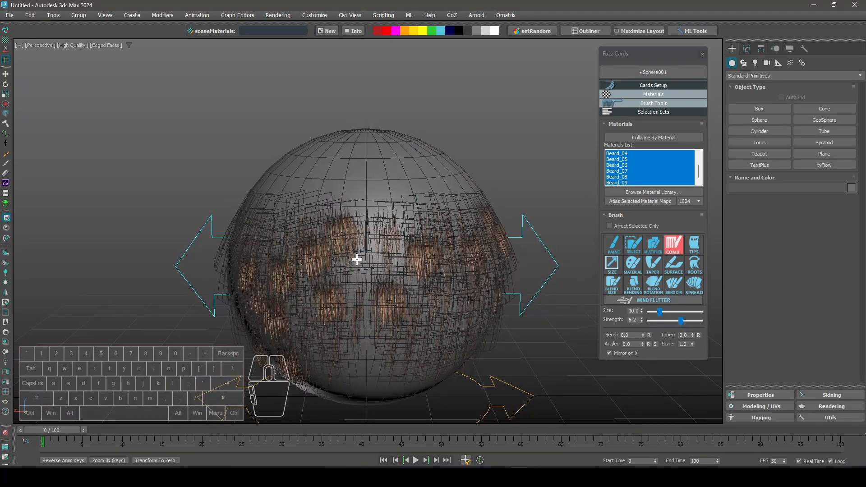
- Continue combing the cards downward, hiding edged faces in the viewport partway, and exit the Comb brush
drag(338, 229, 301, 351)
alt+middle_drag(367, 192, 343, 185)
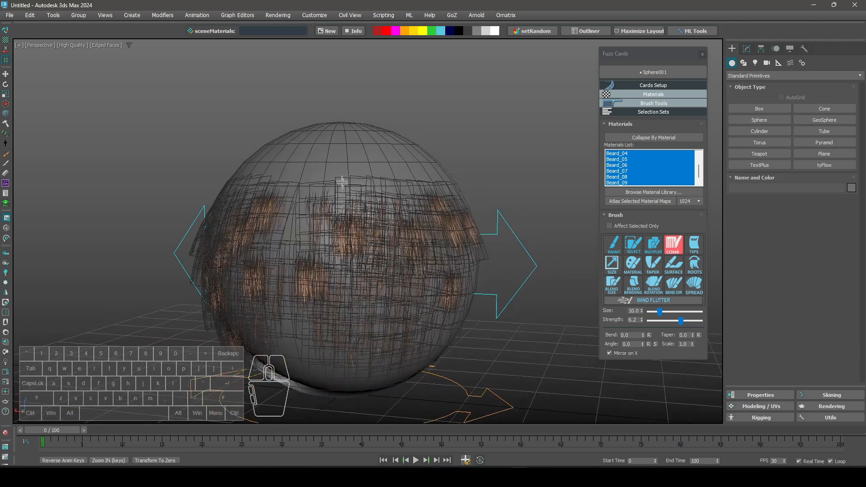
drag(342, 198, 355, 323)
key(F4)
drag(361, 232, 382, 311)
alt+drag(424, 241, 442, 294)
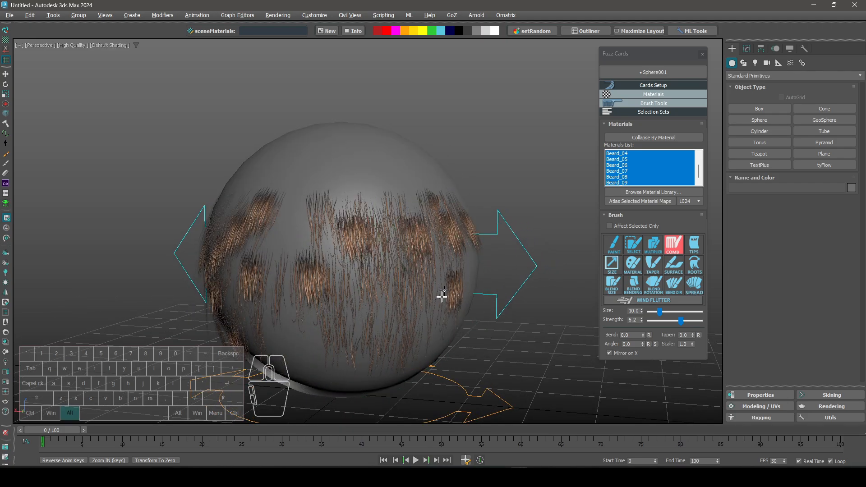
alt+drag(459, 227, 465, 303)
alt+middle_drag(362, 216, 389, 216)
right_click(381, 212)
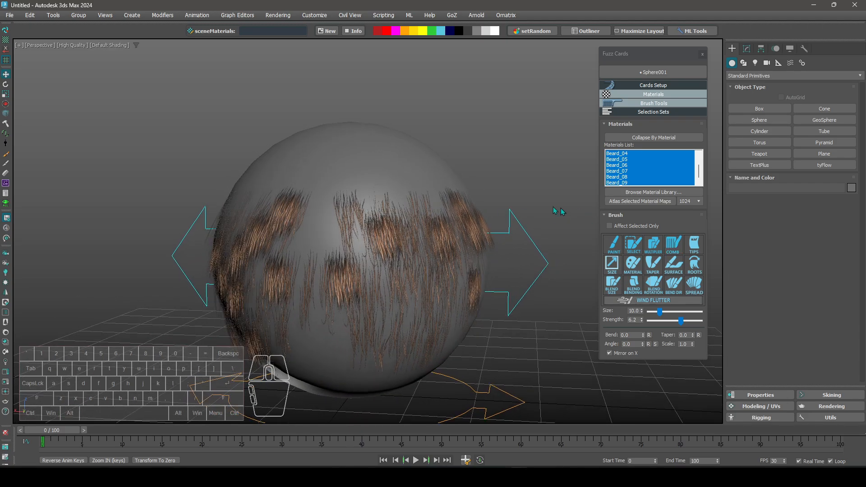
alt+middle_drag(434, 183, 453, 181)
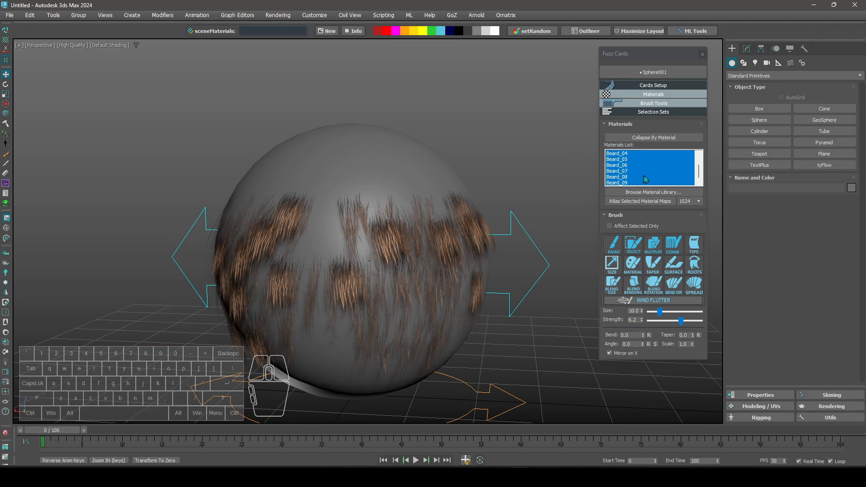
click(667, 171)
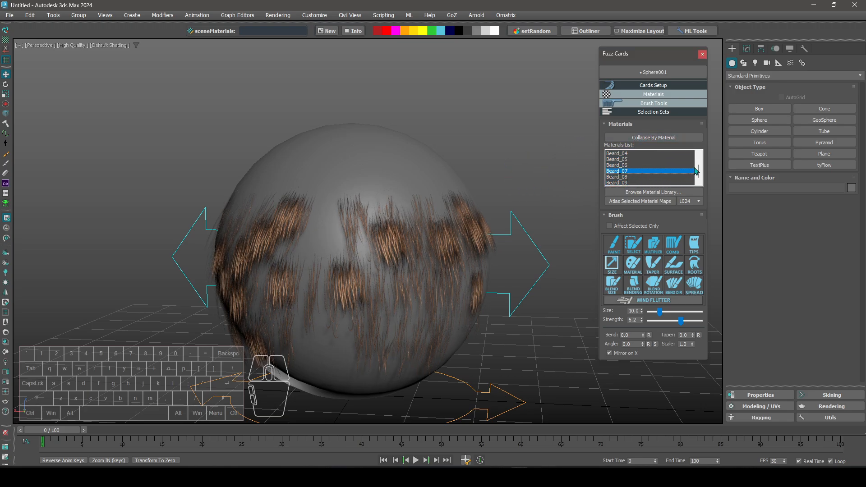
drag(697, 171, 609, 171)
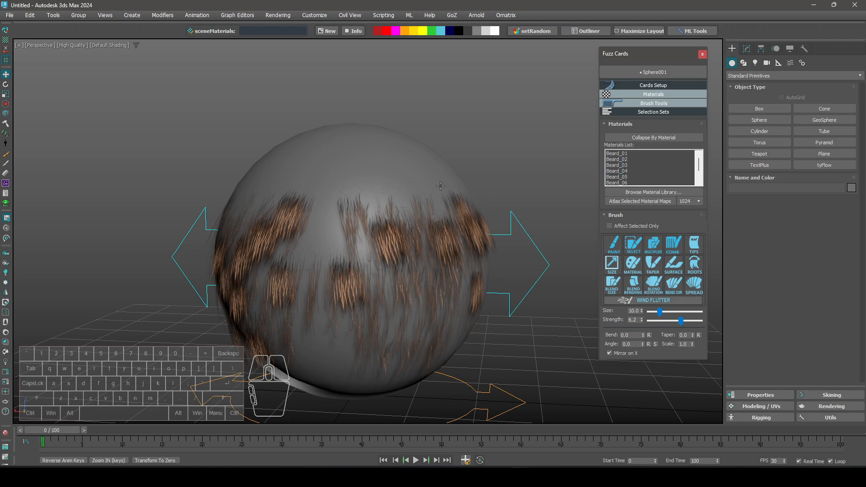
alt+middle_drag(321, 218, 351, 242)
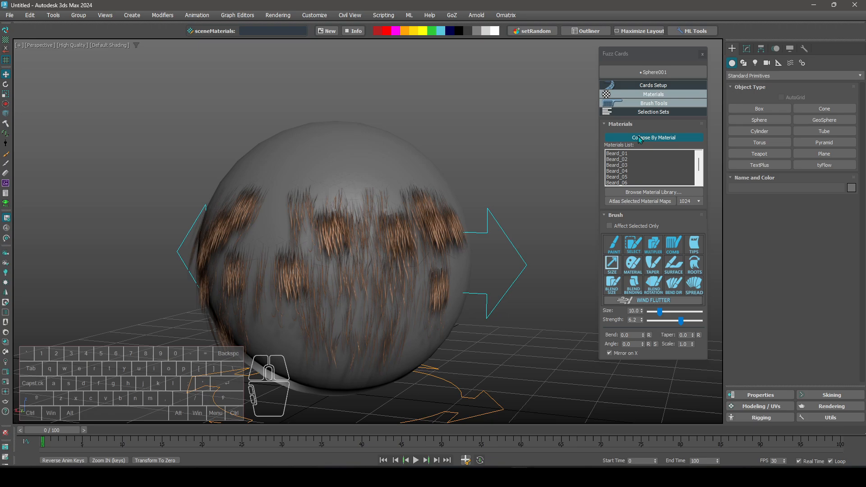
mouse_move(501, 190)
middle_down()
mouse_move(505, 174)
mouse_move(497, 176)
middle_up()
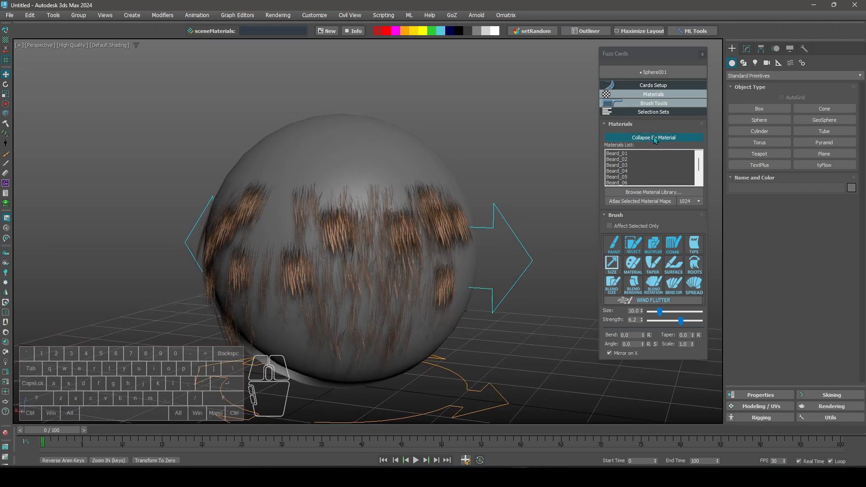
- Collapse the painted cards by material and save the atlases to the FuzzCards MAT folder
click(654, 138)
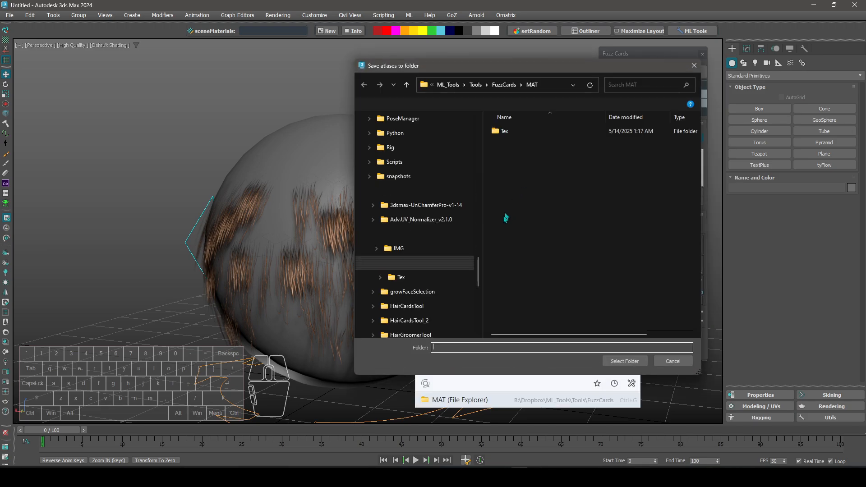
click(625, 361)
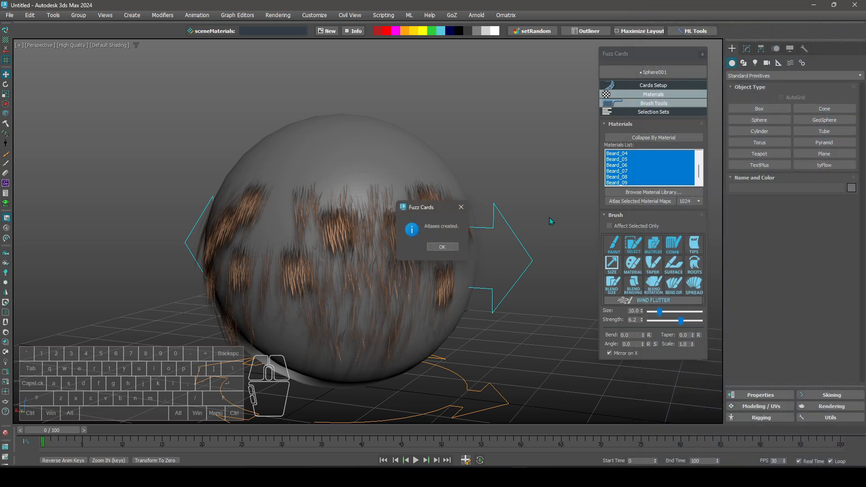
click(444, 248)
- Isolate the collapsed cards object and turn on edged faces in the viewport
right_click(357, 274)
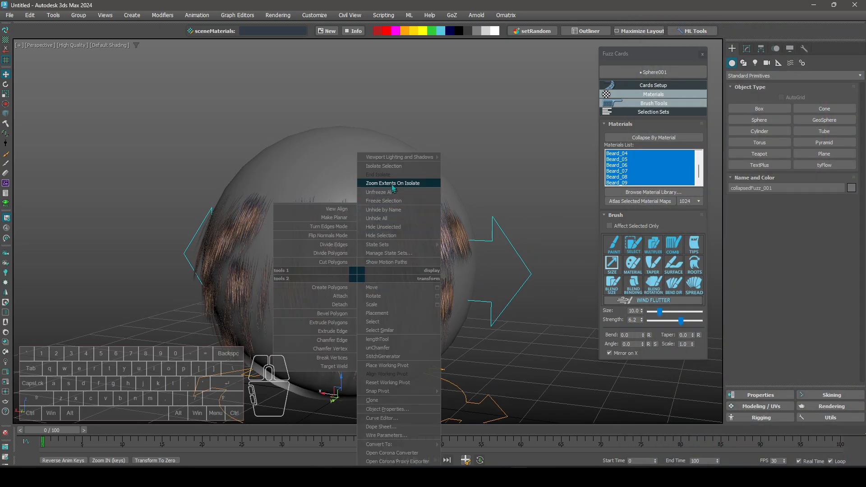
click(387, 167)
key(F4)
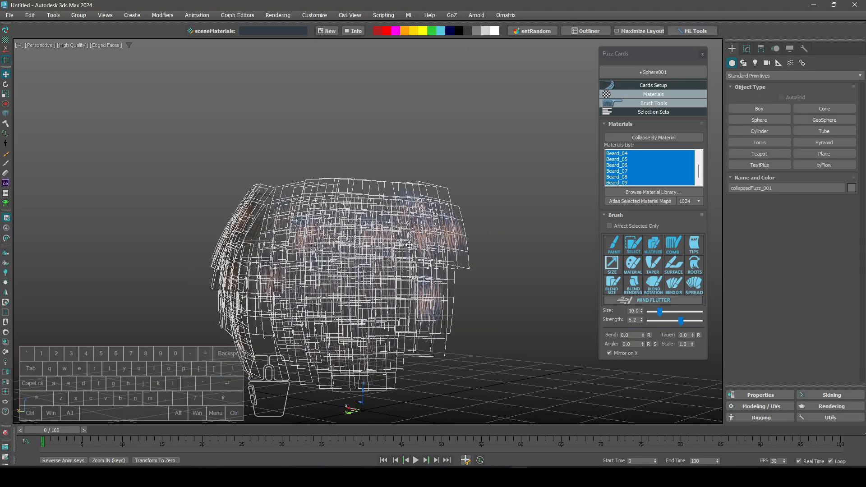
alt+middle_drag(409, 245, 456, 144)
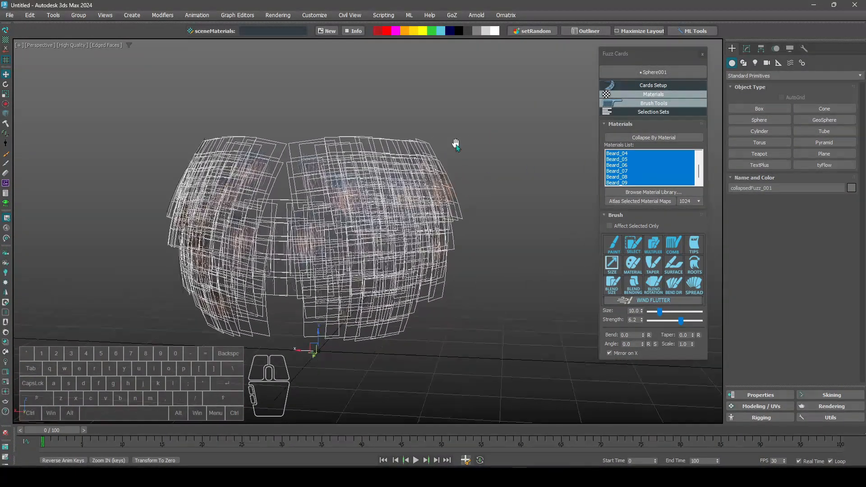
- Add an Unwrap UVW modifier to the collapsed cards, open its UV editor, and shrink and move the editor beside the mesh
ctrl+right_drag(455, 138, 382, 215)
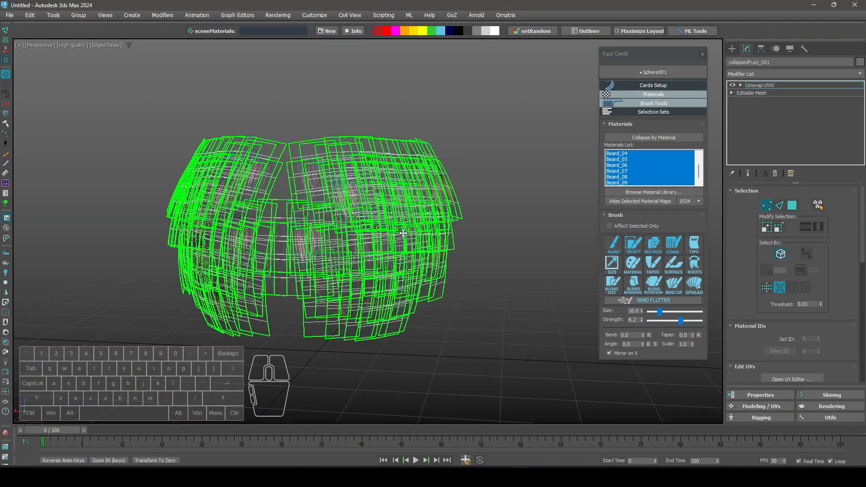
key(ctrl+e)
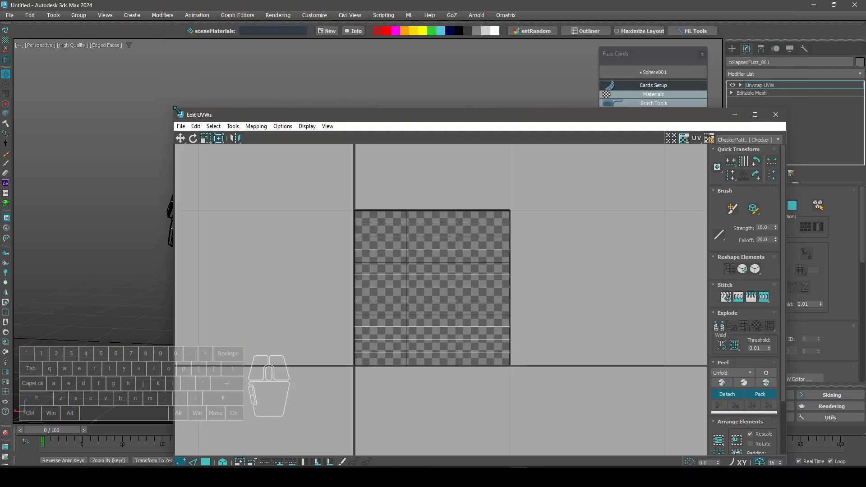
drag(177, 110, 483, 215)
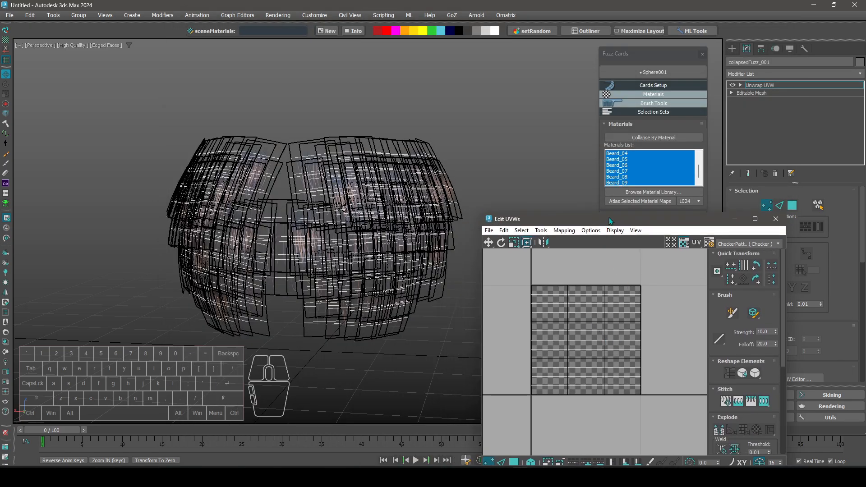
drag(609, 221, 582, 109)
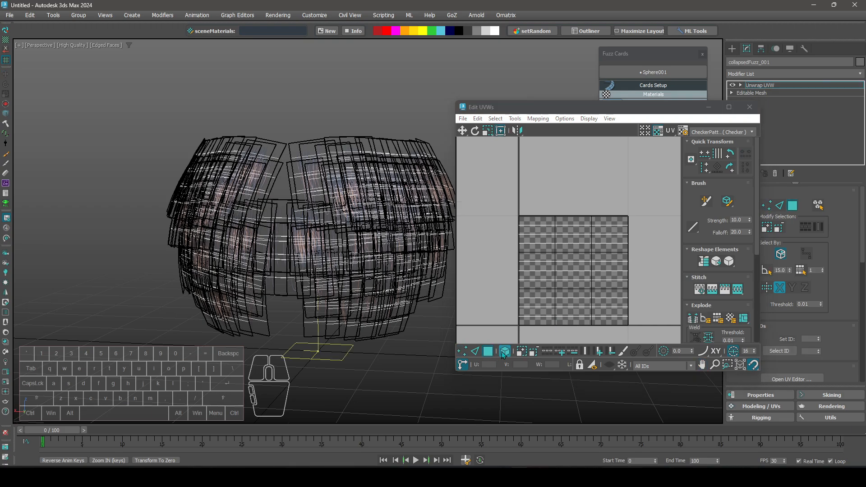
- Select individual tiles of the 3-by-3 UV layout in turn, ending with the upper-right tile, to examine which cards use each
drag(503, 190, 541, 239)
drag(615, 205, 636, 256)
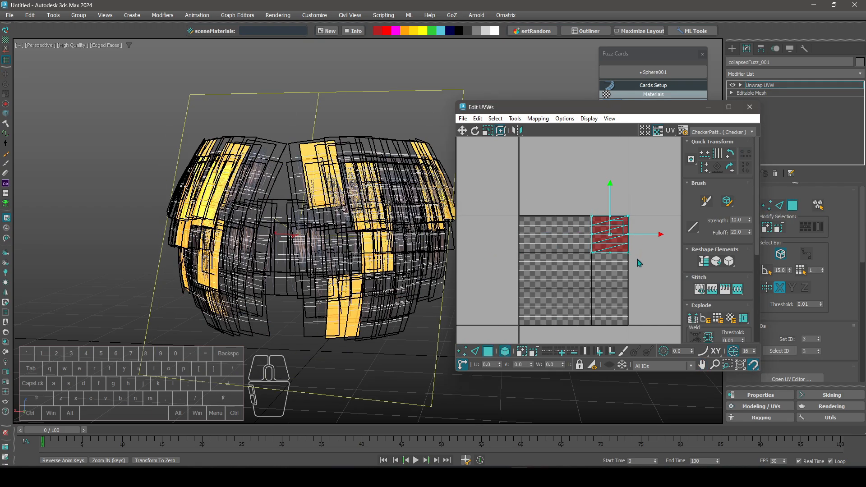
drag(638, 313, 621, 296)
drag(509, 321, 539, 302)
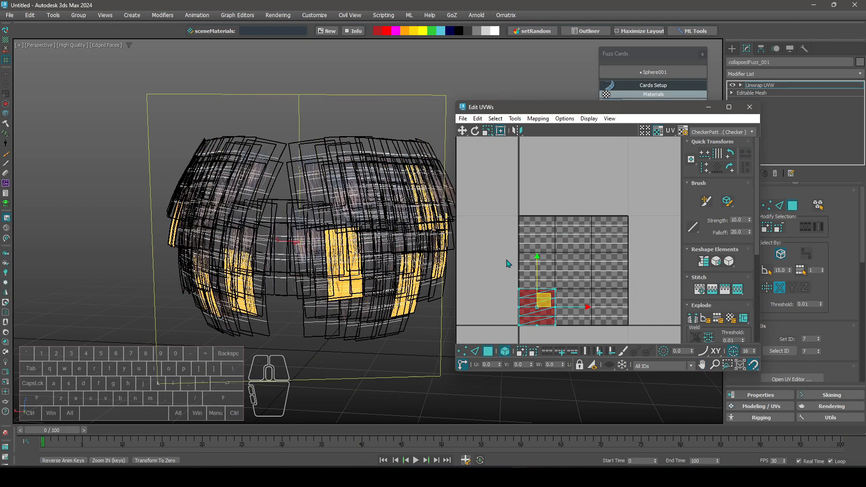
drag(507, 260, 537, 279)
drag(646, 264, 608, 283)
drag(644, 213, 614, 246)
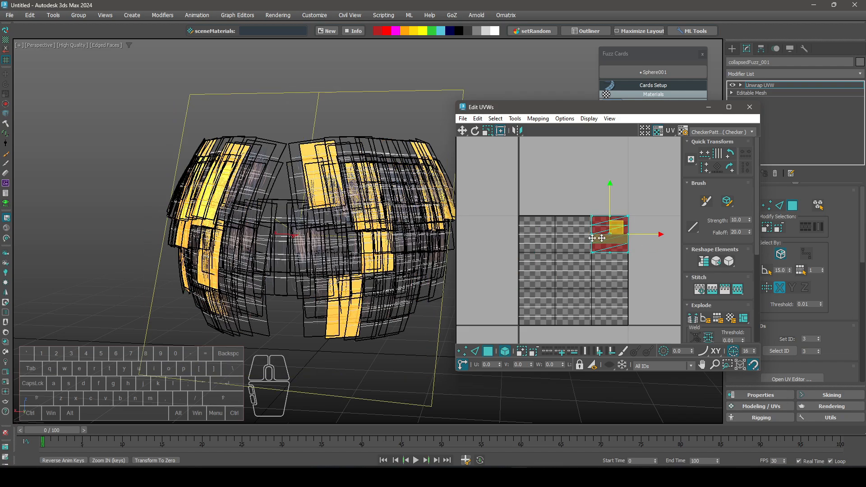
- Clear the UV selection and filter the UV layout by material IDs 4, 5, 8 and 2 in turn to examine each tile
click(627, 177)
click(690, 366)
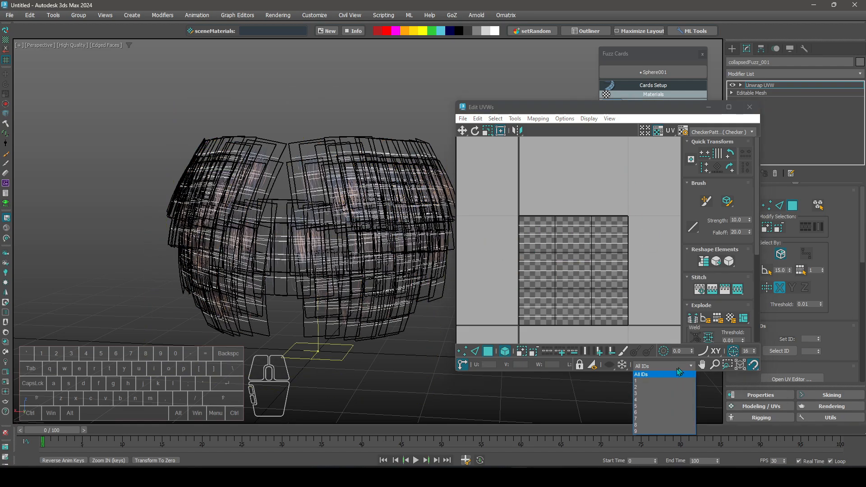
click(649, 401)
click(693, 367)
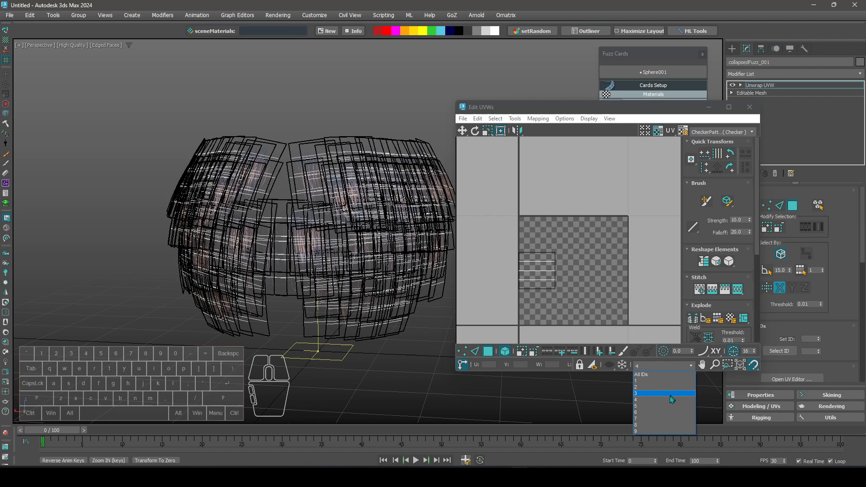
click(661, 407)
click(691, 366)
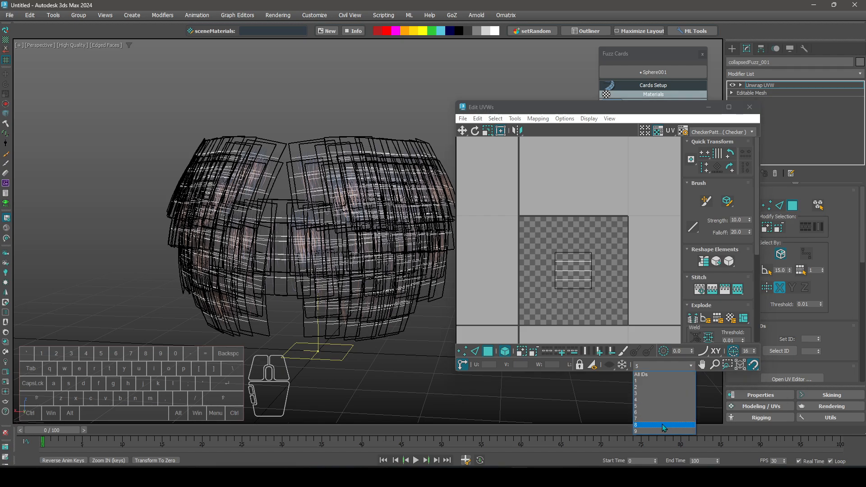
click(663, 425)
click(690, 366)
click(646, 388)
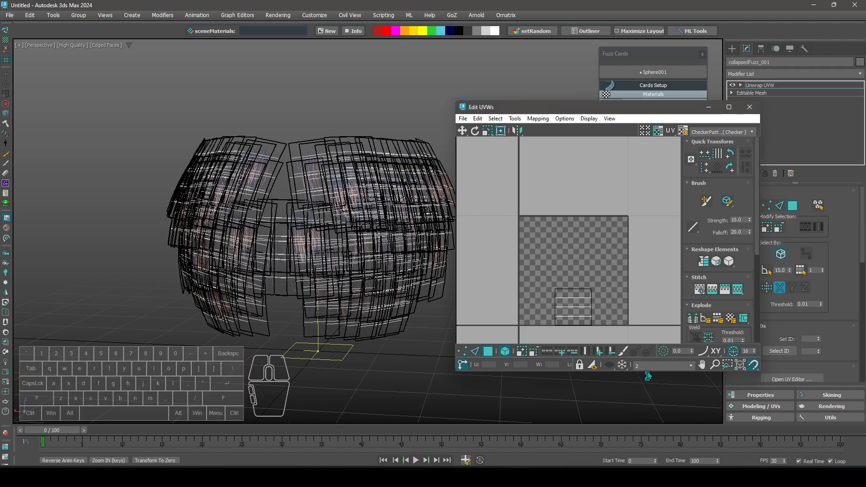
- Remove the Unwrap UVW modifier from the collapsed cards and exit isolation to show the whole scene
click(749, 106)
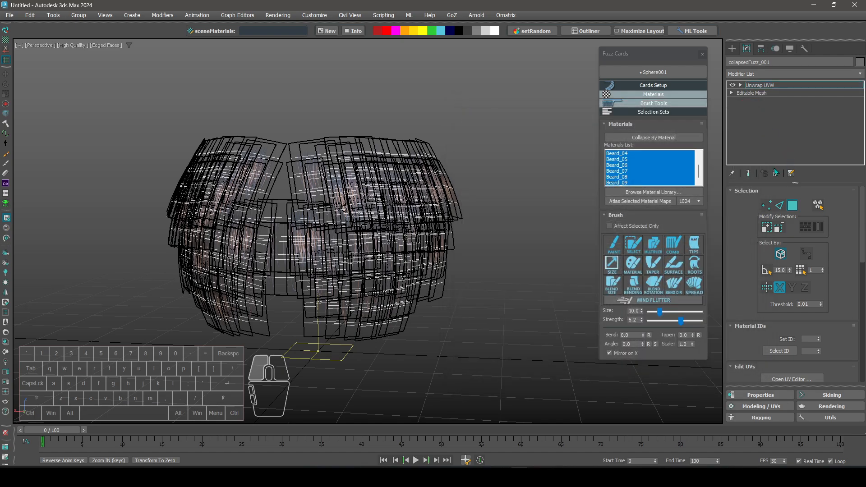
click(775, 174)
alt+middle_drag(521, 188, 520, 188)
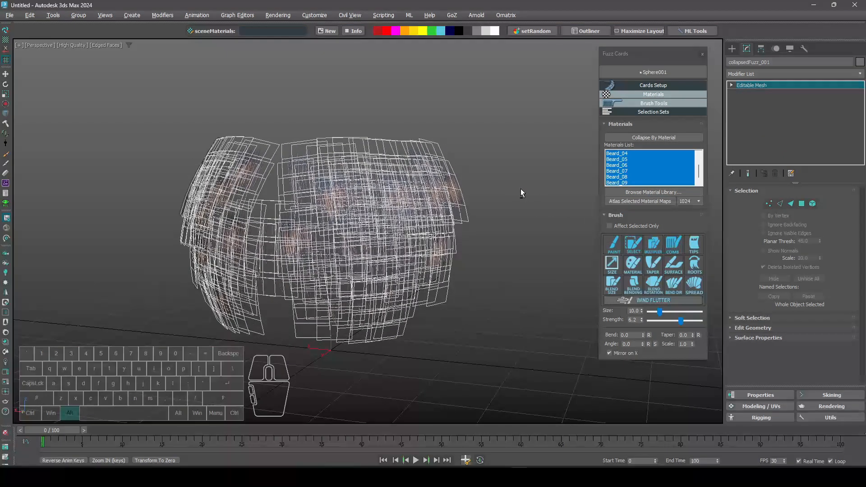
scroll(520, 189, up, 4)
click(507, 195)
key(alt+q)
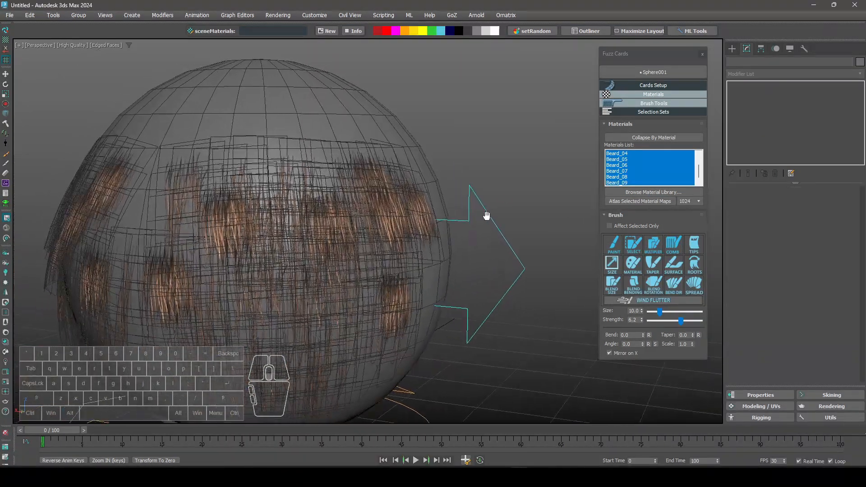
scroll(492, 212, down, 5)
scroll(461, 216, up, 3)
- Select all the cards on the sphere with the Select brush and delete them
click(630, 243)
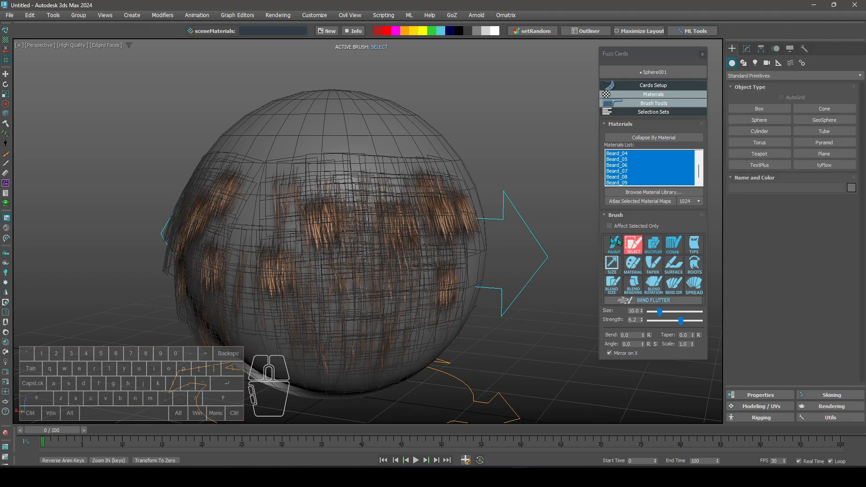
scroll(378, 172, down, 3)
middle_drag(378, 172, 383, 156)
scroll(379, 162, up, 3)
mouse_move(378, 180)
mouse_down()
mouse_move(406, 280)
mouse_move(295, 151)
mouse_up()
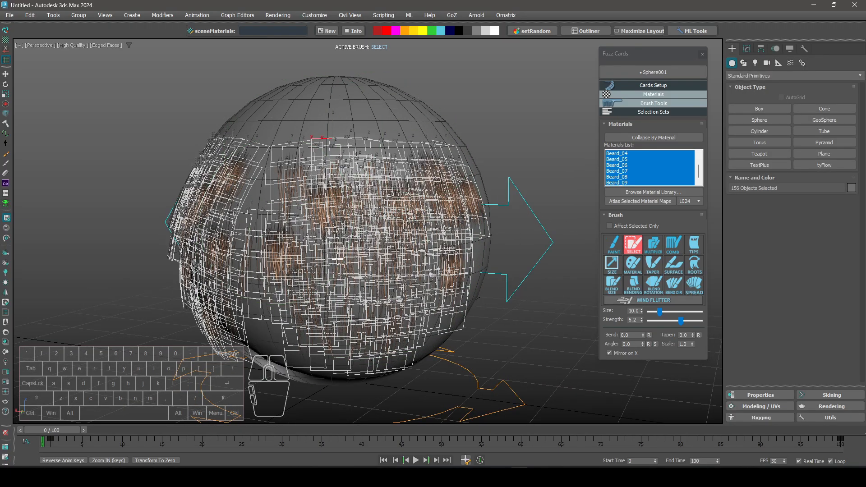
alt+middle_drag(295, 151, 383, 226)
key(Delete)
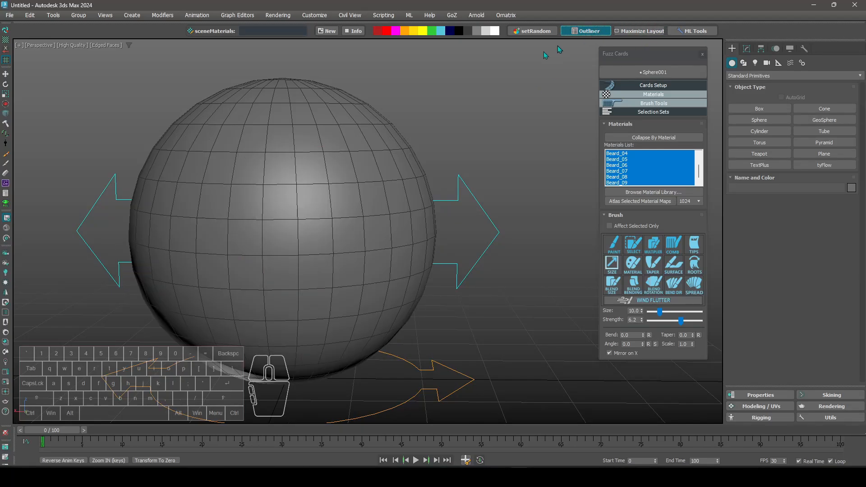
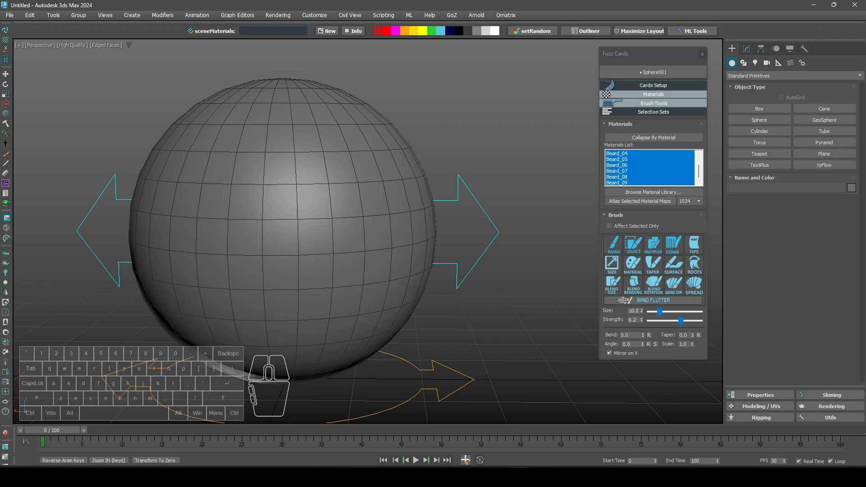
- Move 2way_ctrl_001, CTRL_Pelvis and Shape001 into the FuzzCards layer and hide that layer
click(480, 205)
key(ctrl+alt+o)
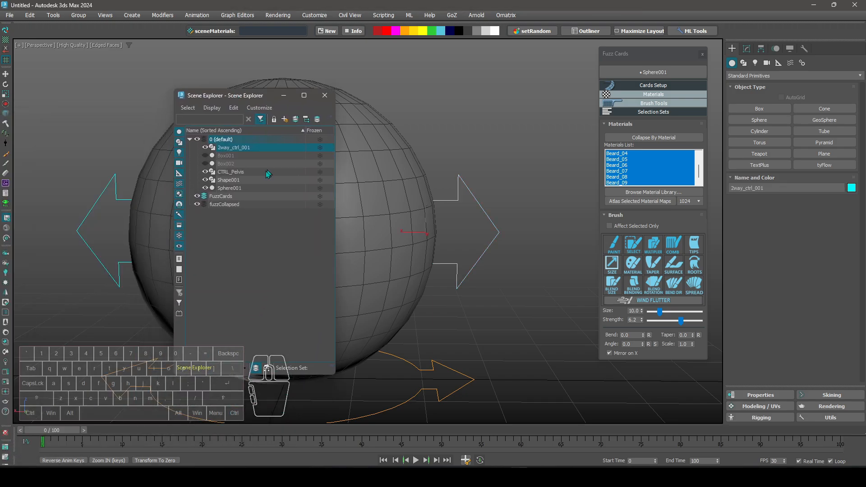
ctrl+click(234, 173)
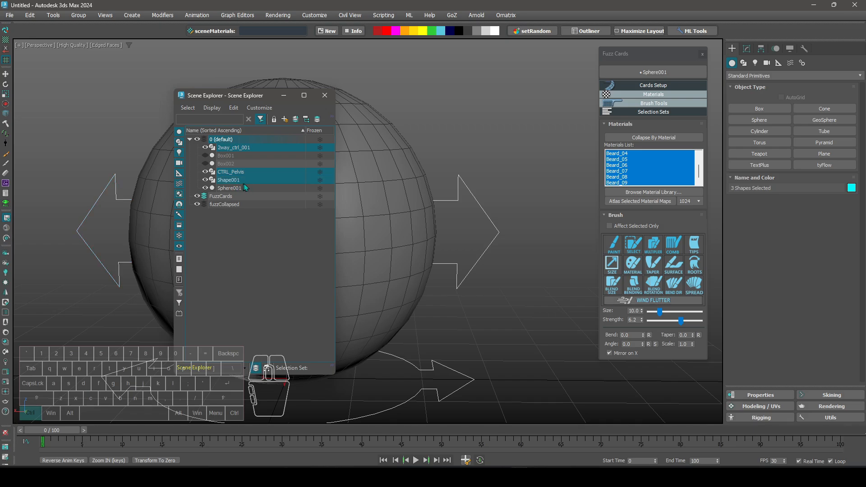
mouse_move(233, 183)
mouse_down()
mouse_move(239, 202)
mouse_move(225, 196)
mouse_up()
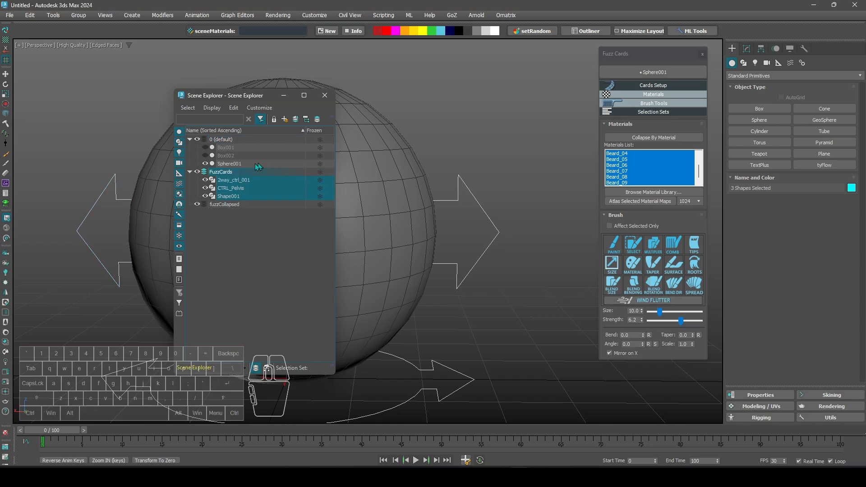
click(198, 171)
click(189, 172)
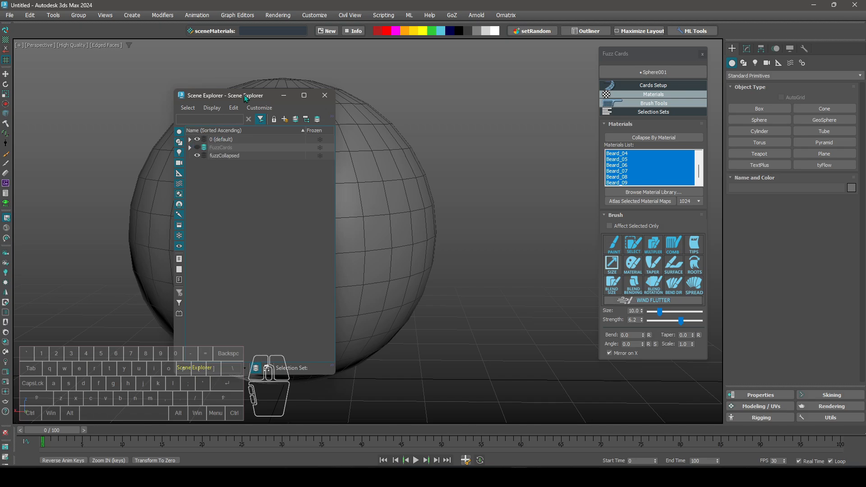
click(325, 95)
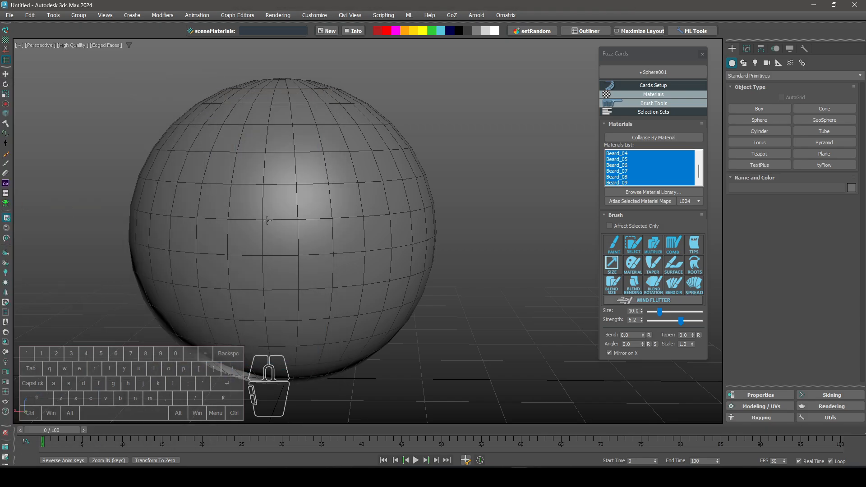
- Reopen the Scene Explorer to check the fuzzCollapsed layer, and close it again
middle_drag(247, 205, 277, 212)
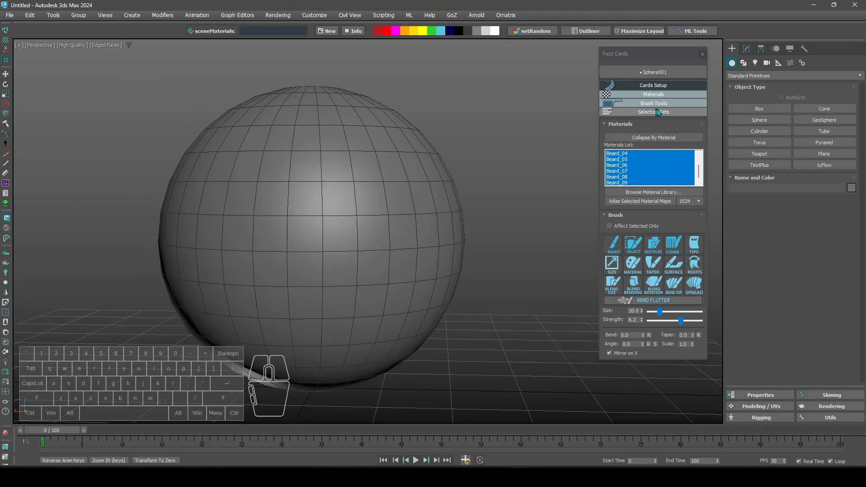
click(586, 31)
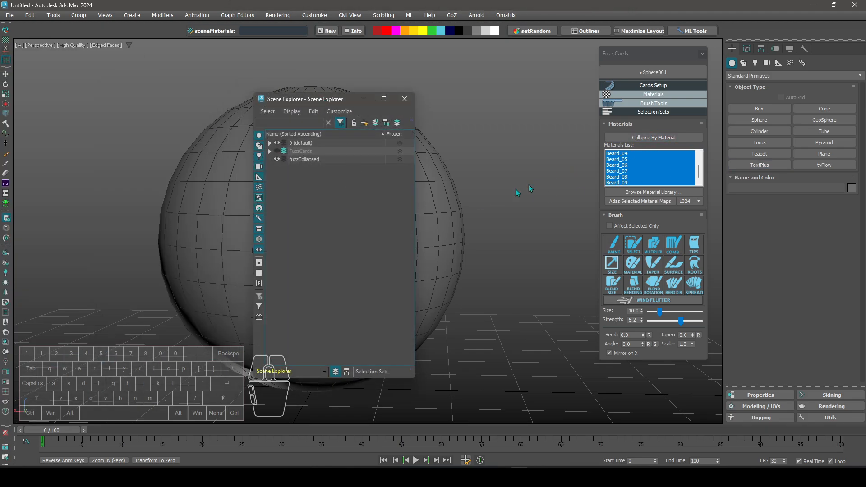
click(307, 160)
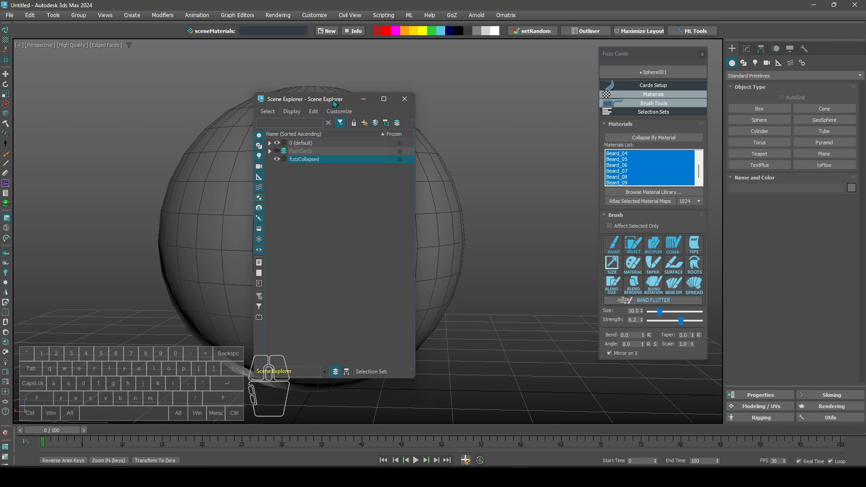
click(405, 99)
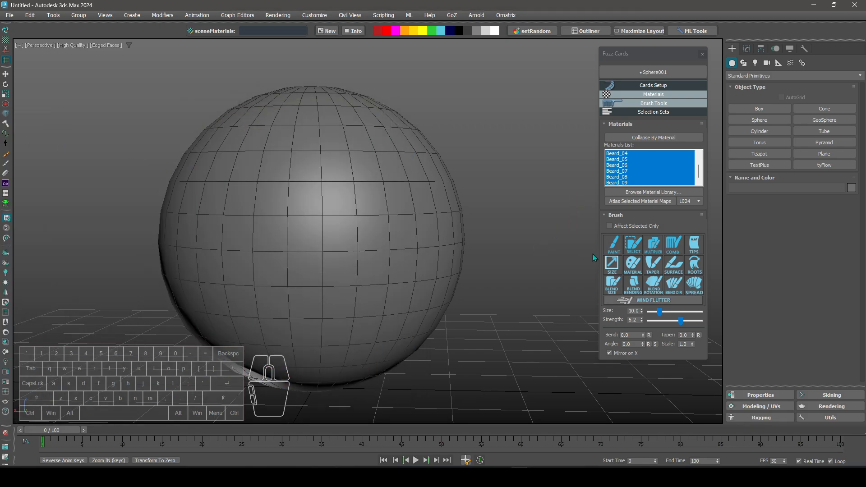
- Look through the materials list from Beard_01 onward and make Beard_09 the only selected card material
alt+middle_drag(593, 253, 532, 243)
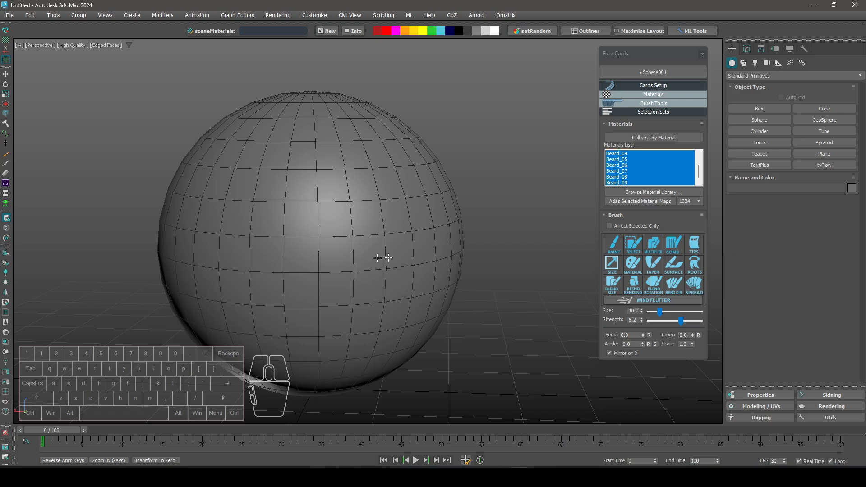
alt+middle_drag(377, 258, 388, 258)
alt+scroll(389, 257, up, 1)
click(630, 159)
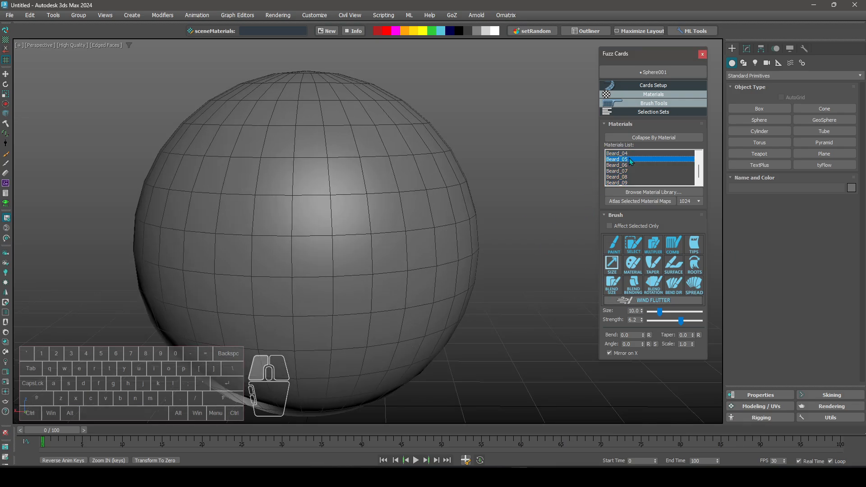
drag(699, 167, 697, 150)
click(644, 154)
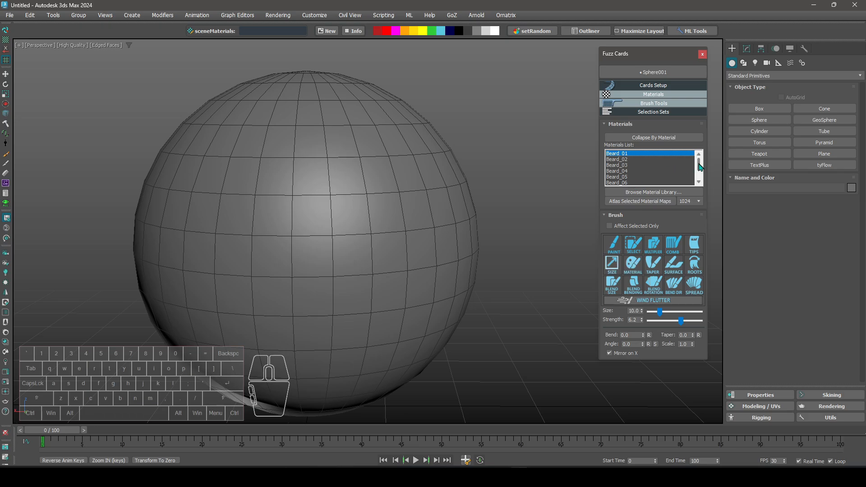
drag(701, 167, 700, 180)
click(627, 183)
- Paint a patch of Beard_09 cards on the front of the sphere with the Paint brush
click(612, 244)
alt+middle_drag(377, 225, 309, 201)
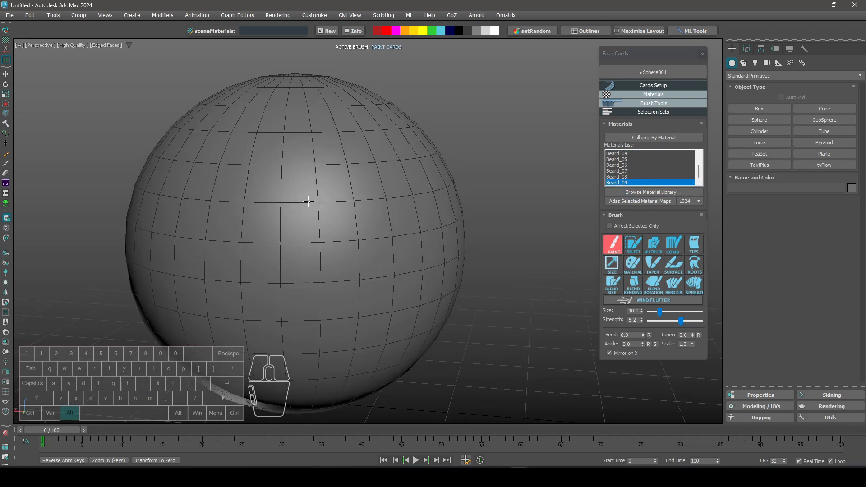
alt+scroll(309, 201, up, 5)
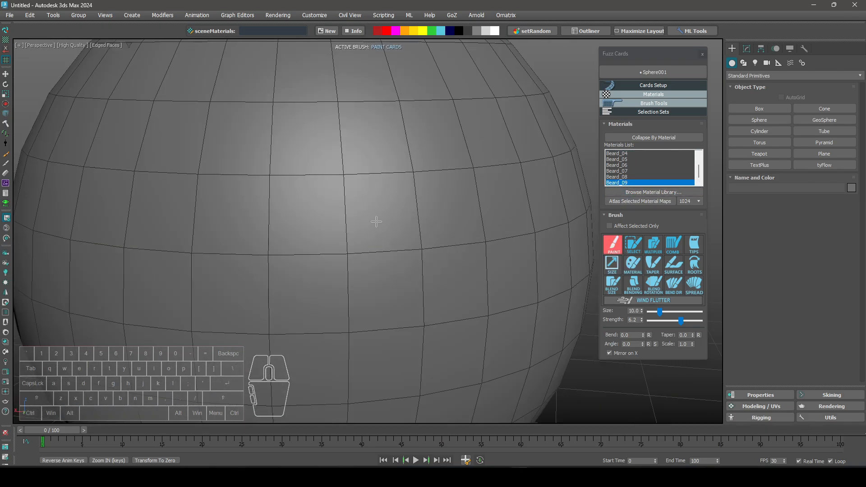
key(z)
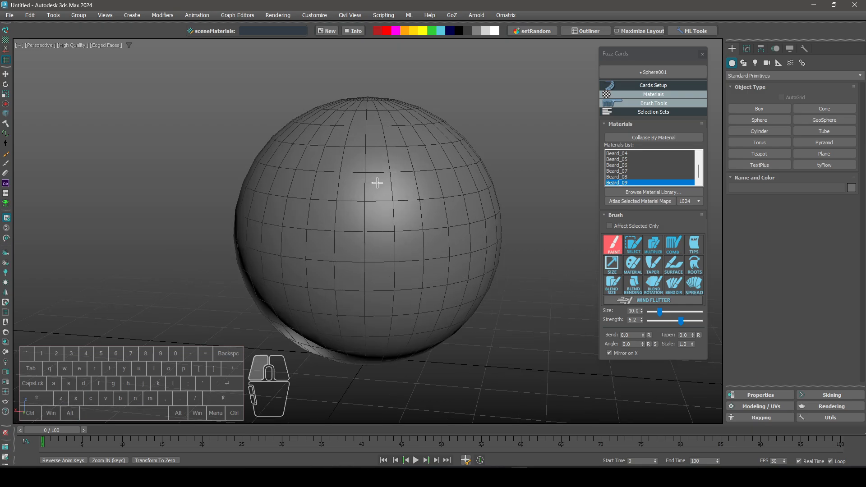
alt+middle_drag(428, 183, 443, 187)
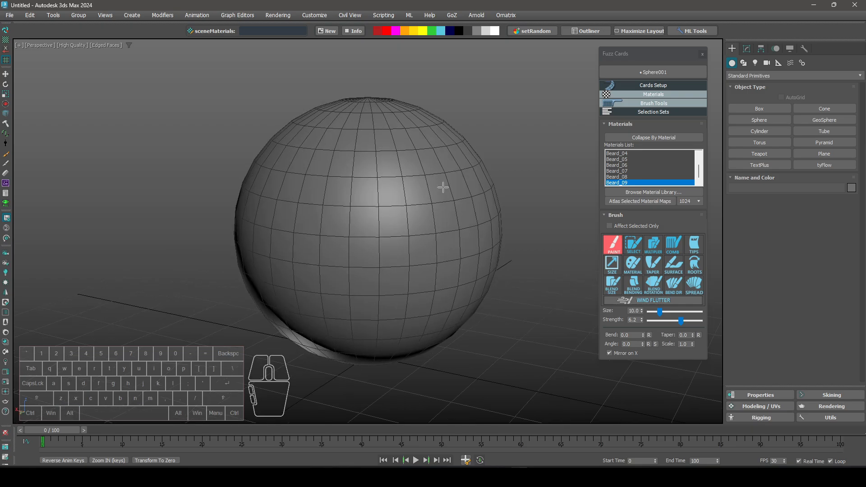
right_click(442, 186)
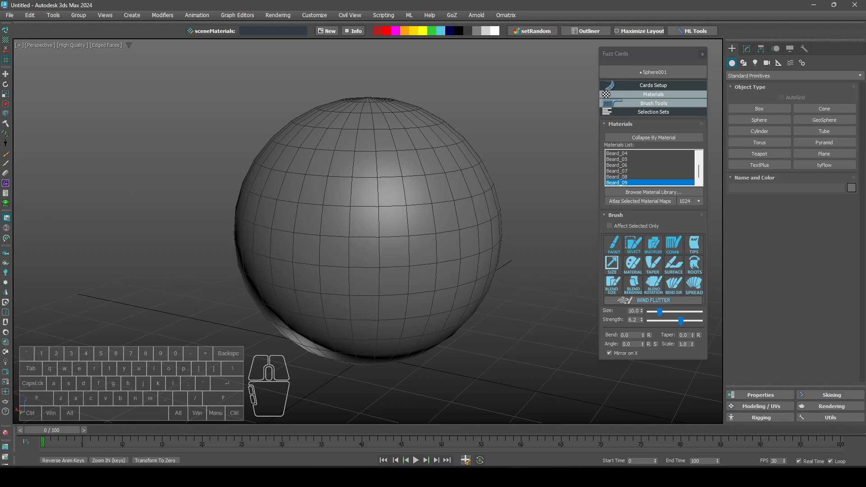
- Unhide the FuzzCards layer in the Scene Explorer and expand its contents
key(h)
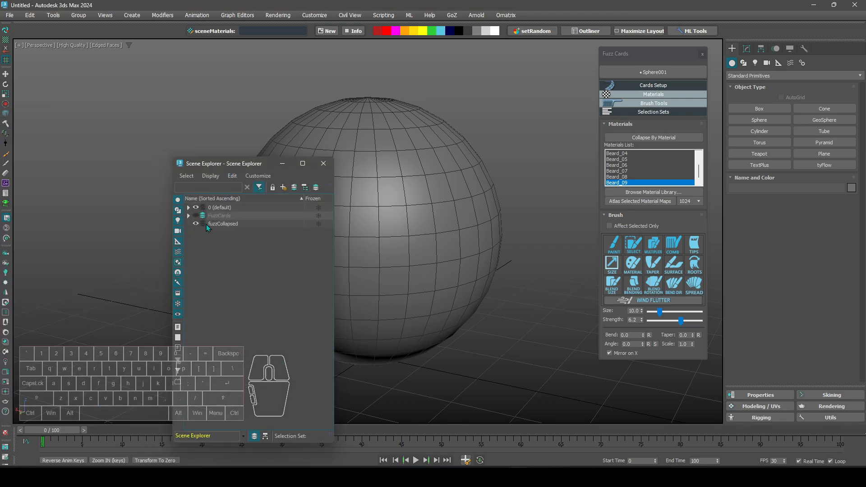
click(202, 216)
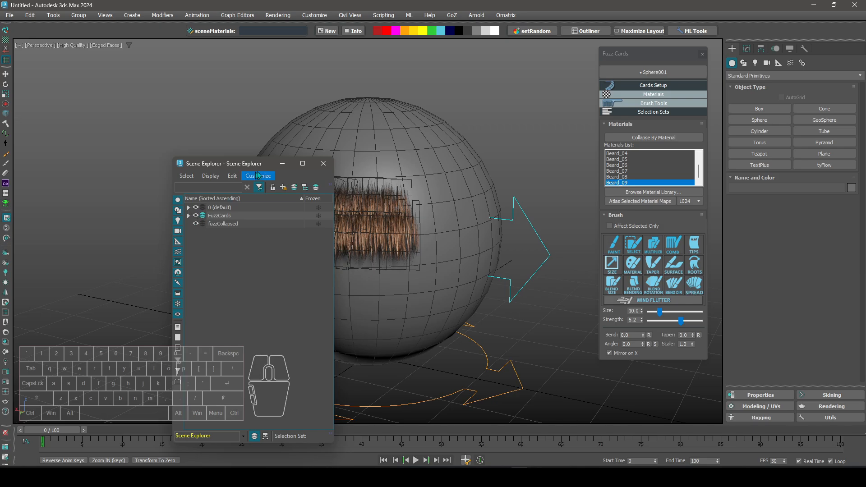
click(189, 216)
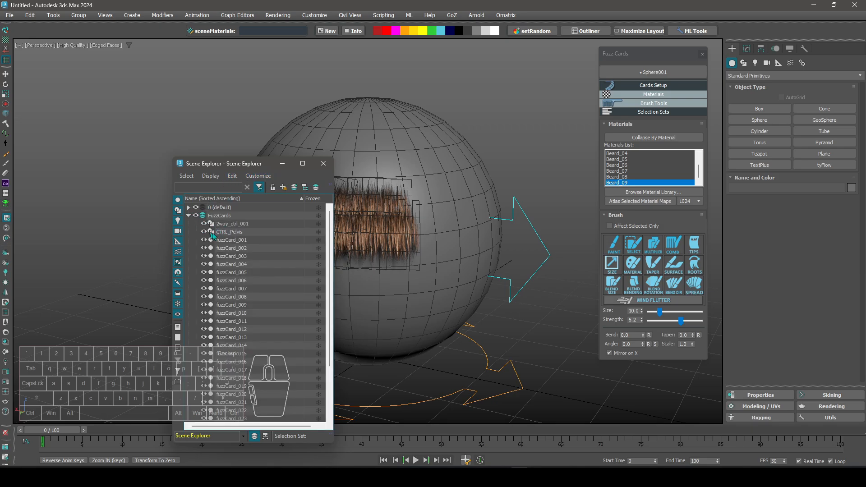
- Move 2way_ctrl_001, CTRL_Pelvis and Shape001 from the FuzzCards layer to the 0 (default) layer
click(230, 232)
ctrl+click(234, 225)
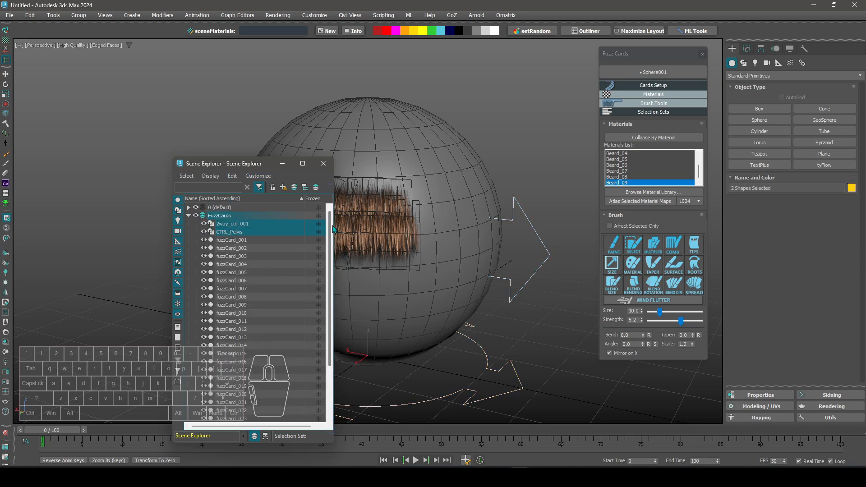
drag(330, 236, 326, 381)
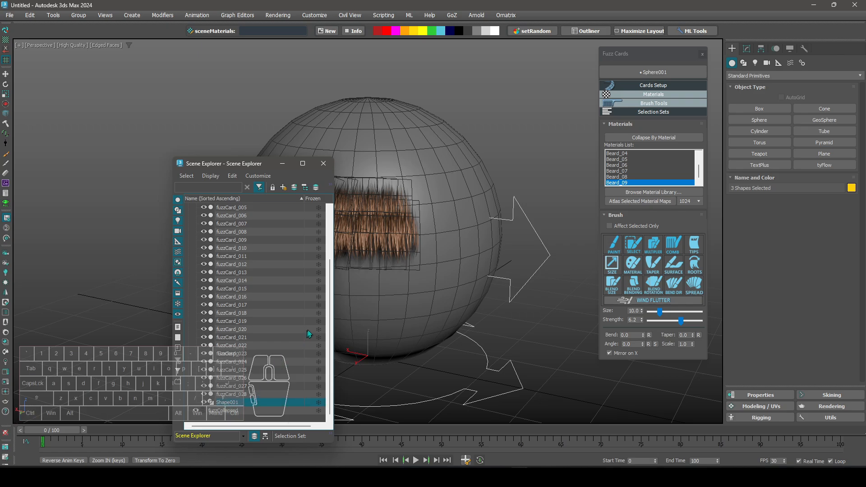
drag(332, 345, 337, 261)
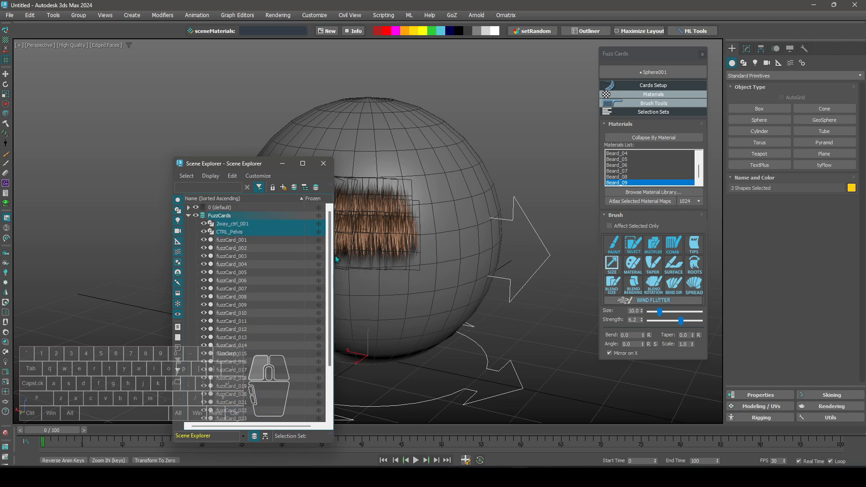
drag(230, 234, 224, 208)
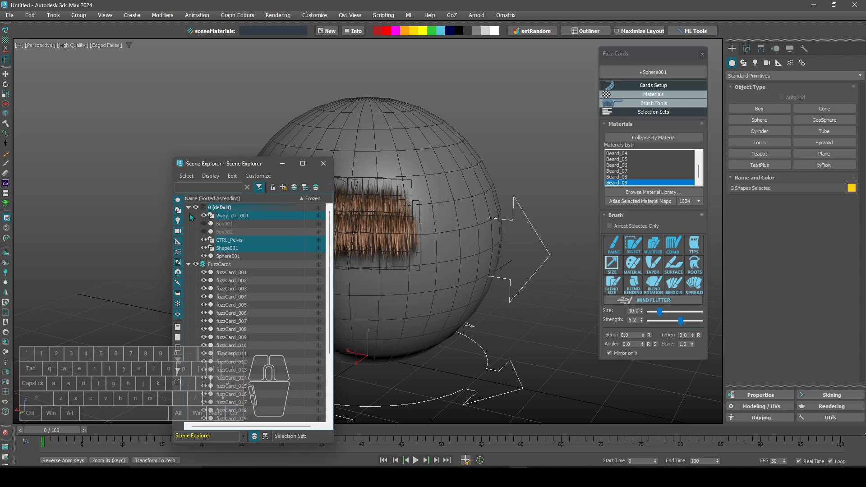
- Hide the three selected control shapes in the 0 (default) layer, collapse both layers and close the Scene Explorer
click(204, 216)
click(188, 208)
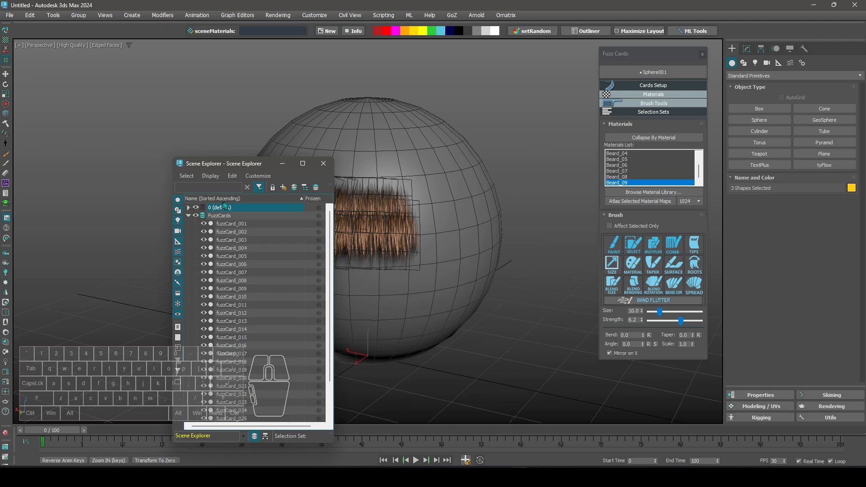
click(189, 216)
click(323, 164)
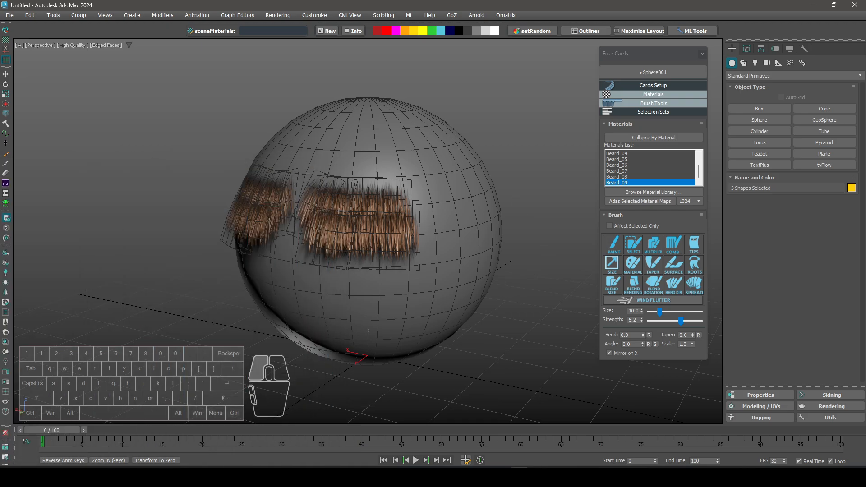
- Select the painted Beard_09 cards on the sphere with the Select brush and delete them
mouse_move(432, 239)
alt+middle_down()
mouse_move(454, 235)
mouse_move(450, 246)
alt+middle_up()
click(635, 246)
drag(361, 204, 426, 230)
click(629, 247)
key(Delete)
- Paint successive rows of Beard_09 cards down the front of the sphere with Mirror on X enabled
click(613, 246)
scroll(396, 188, up, 3)
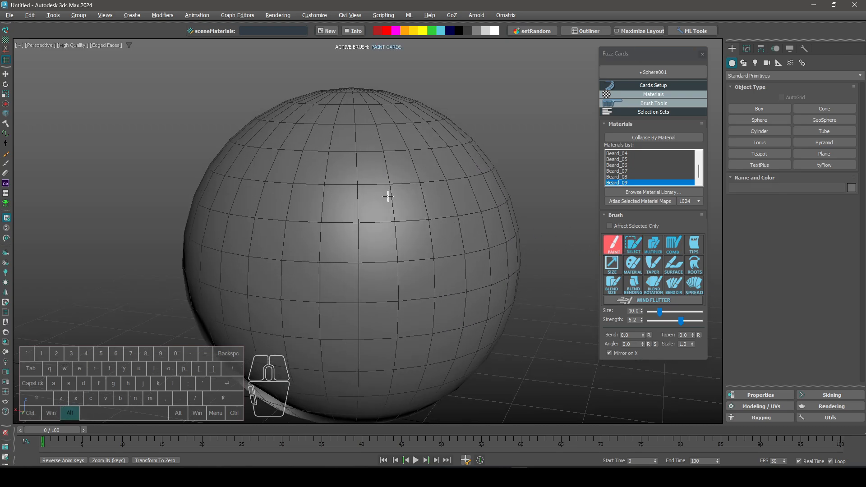
drag(329, 203, 480, 192)
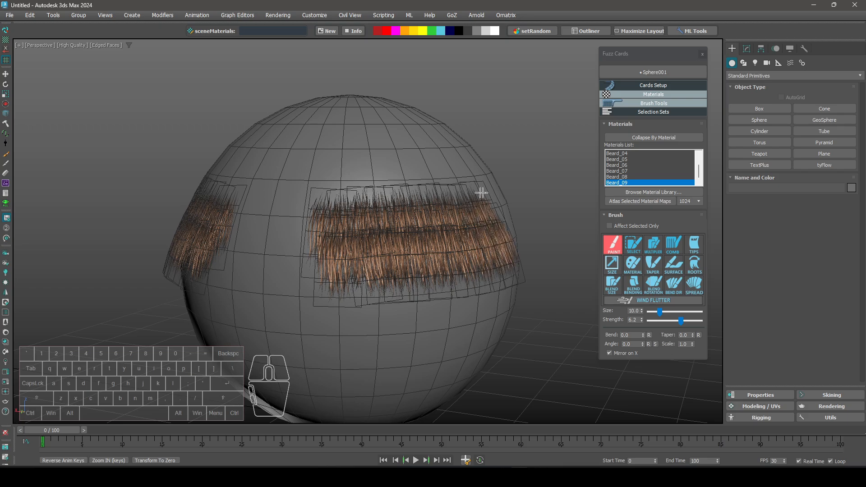
alt+middle_drag(336, 248, 351, 228)
drag(326, 225, 485, 230)
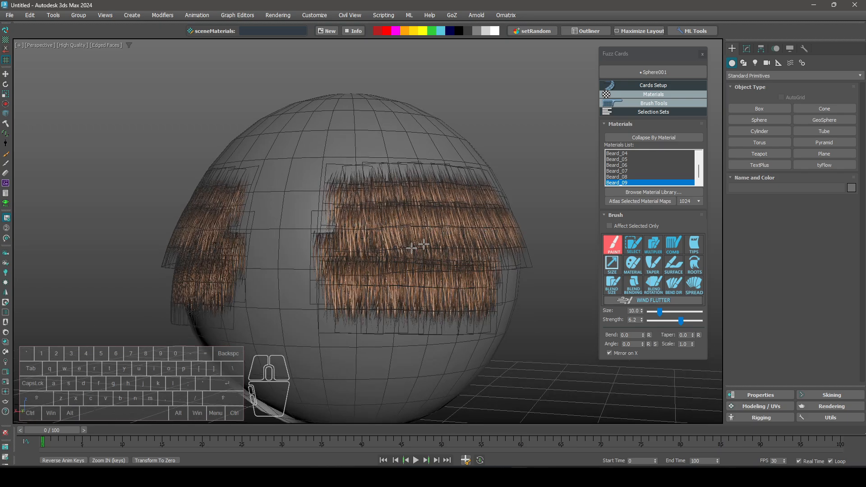
drag(325, 272, 492, 272)
alt+middle_drag(345, 270, 351, 257)
drag(339, 285, 469, 298)
mouse_move(469, 298)
alt+middle_down()
mouse_move(528, 298)
mouse_move(487, 305)
mouse_move(467, 294)
alt+middle_up()
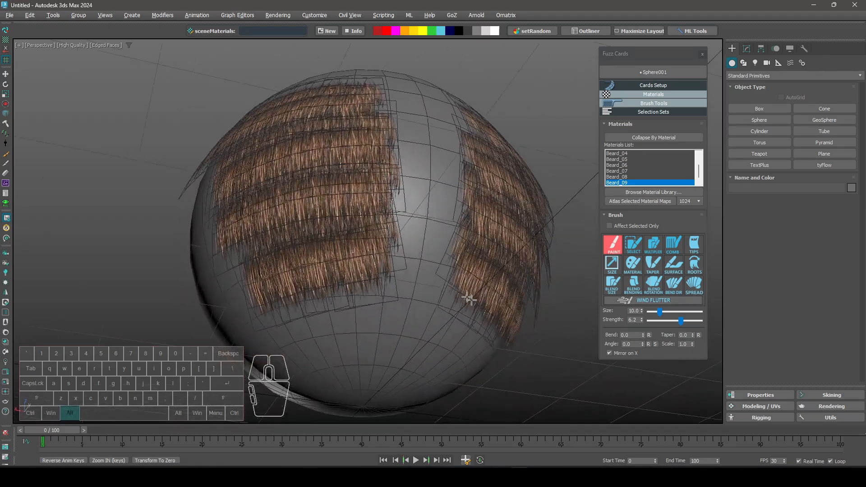
drag(468, 293, 508, 324)
alt+middle_drag(509, 324, 347, 247)
- Paint more Beard_09 cards above the existing rows and across the bare gap between the mirrored patches
alt+middle_drag(418, 246, 381, 239)
alt+scroll(381, 239, up, 3)
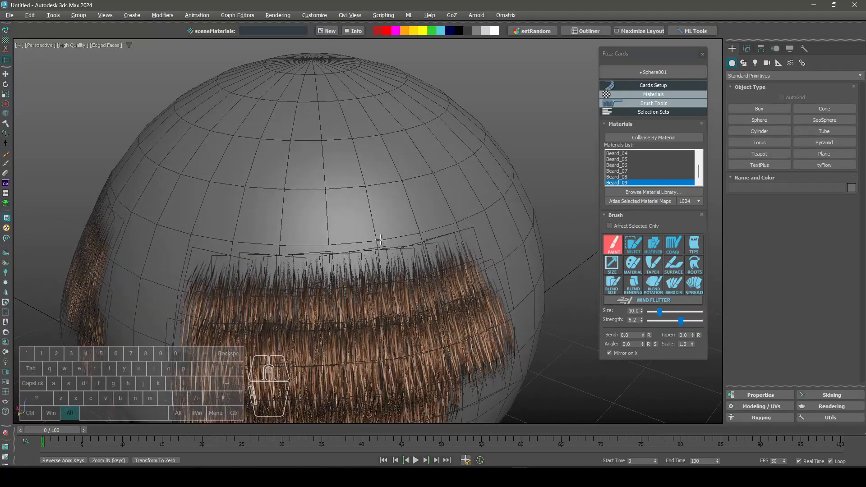
drag(456, 228, 228, 234)
alt+middle_drag(228, 234, 289, 237)
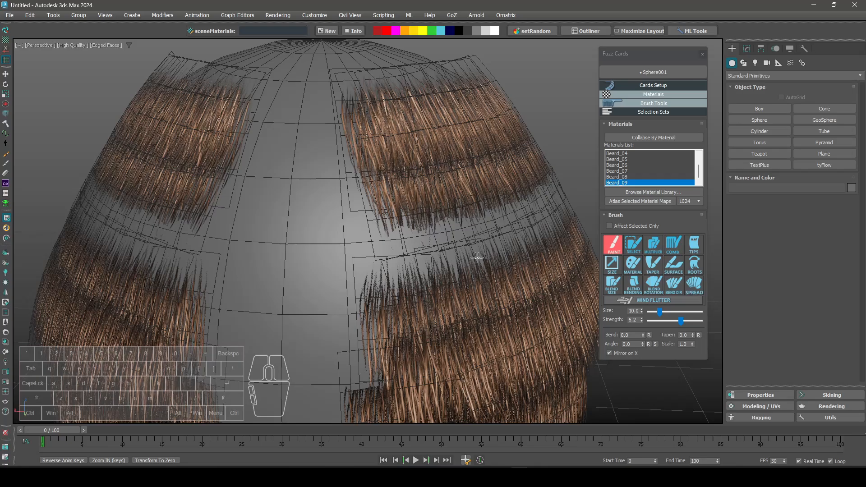
mouse_move(531, 257)
mouse_down()
mouse_move(470, 271)
mouse_move(217, 289)
mouse_up()
drag(483, 317, 240, 318)
drag(434, 355, 284, 351)
scroll(284, 351, down, 5)
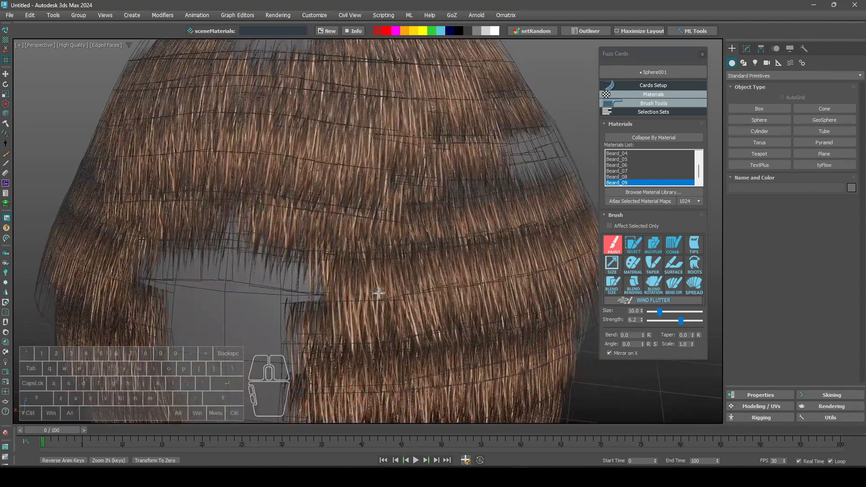
- Undo all the paint strokes to clear the cards from the sphere
key(ctrl+z)
key(ctrl+z)
key(ctrl+z)
key(ctrl+z)
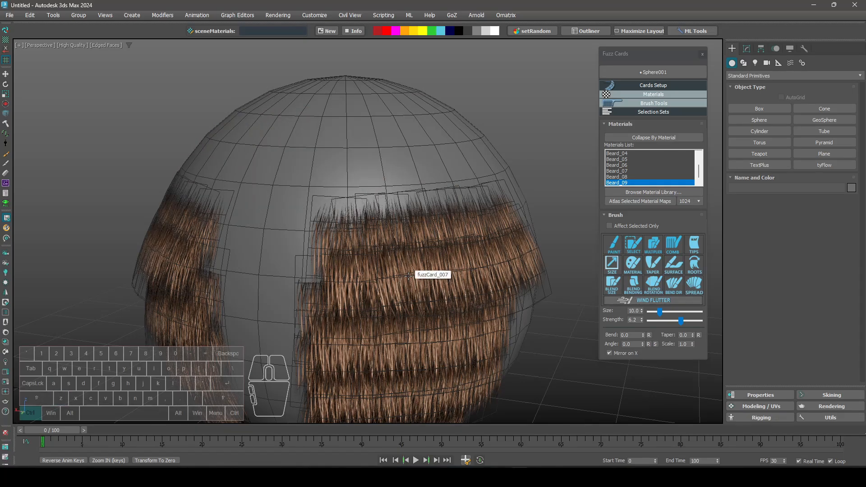
alt+middle_drag(408, 275, 393, 253)
scroll(394, 228, down, 5)
scroll(393, 248, up, 3)
key(ctrl+z)
key(ctrl+z)
key(ctrl+z)
key(ctrl+z)
key(ctrl+z)
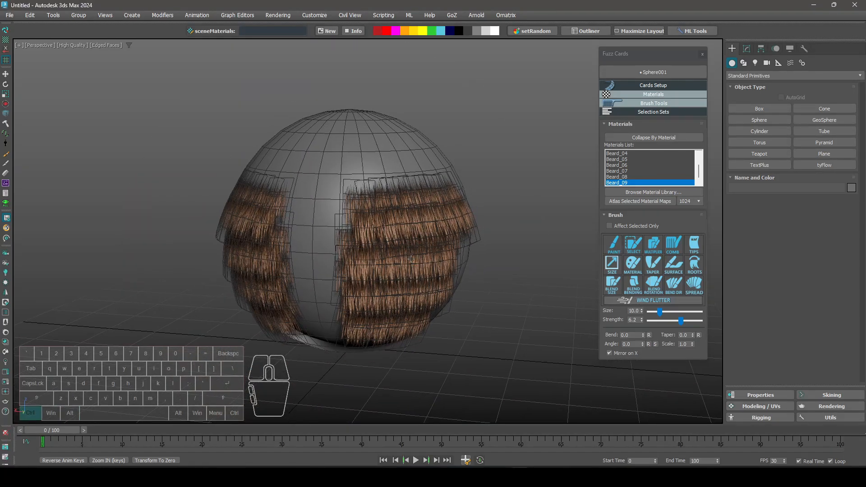
key(ctrl+z)
key(ctrl+z)
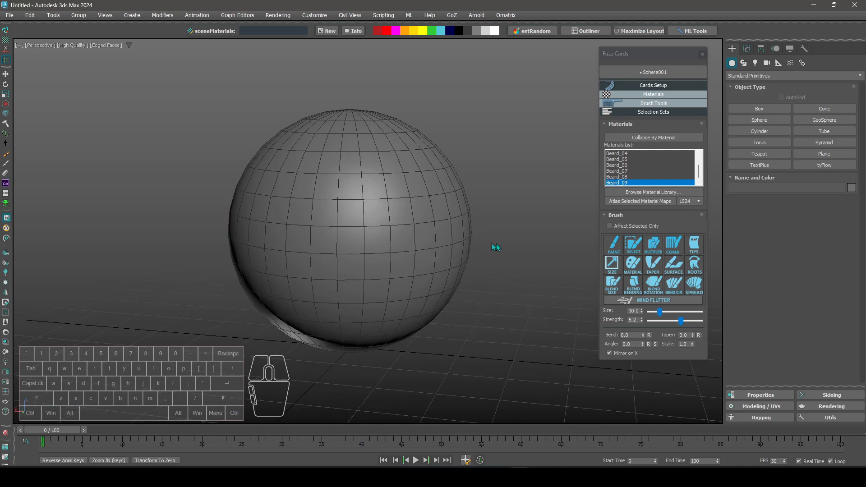
- Create a plane of about 12 by 10 units on the ground beside the sphere and delete it
alt+middle_drag(502, 233, 493, 235)
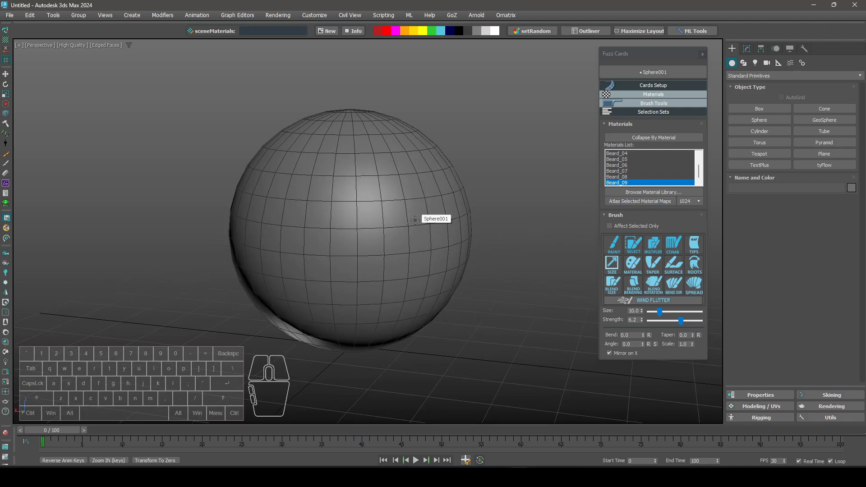
alt+middle_drag(401, 221, 447, 219)
click(818, 157)
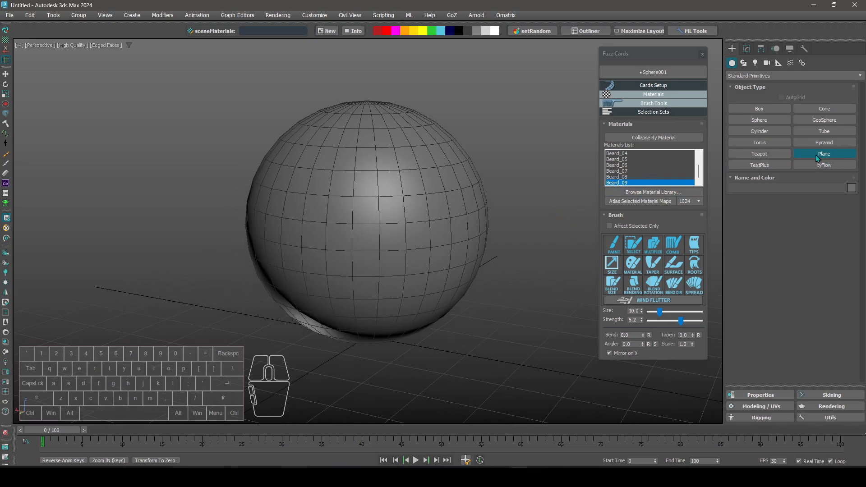
middle_drag(503, 226, 501, 220)
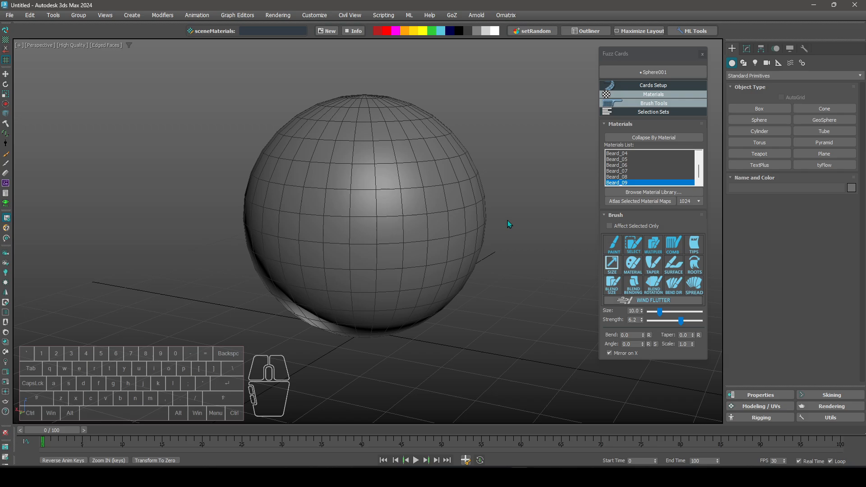
click(821, 158)
click(825, 156)
drag(179, 312, 178, 340)
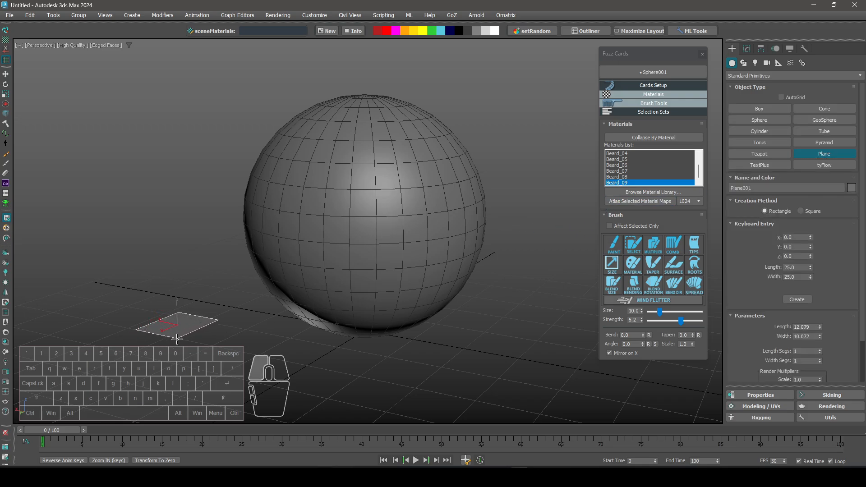
right_click(224, 344)
middle_drag(226, 332, 238, 372)
key(Delete)
- Select the sphere and paint a tall mirrored patch of Beard_09 cards down its front with the Paint brush
click(341, 279)
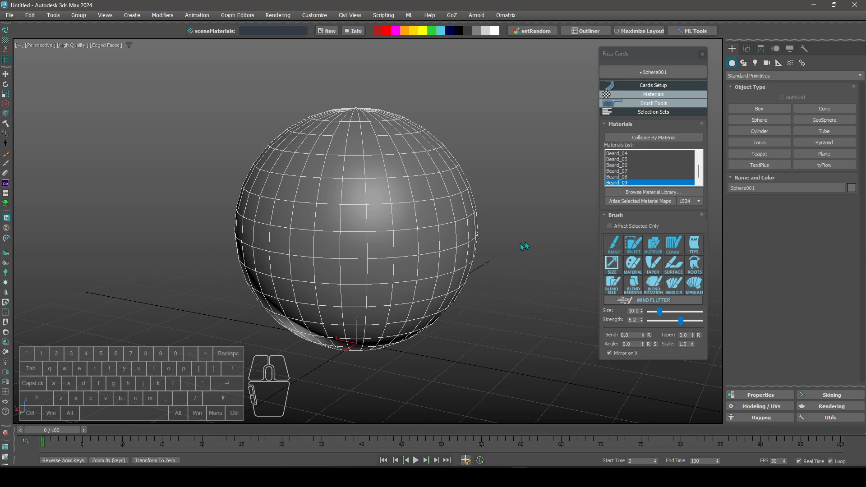
scroll(486, 267, up, 4)
click(613, 246)
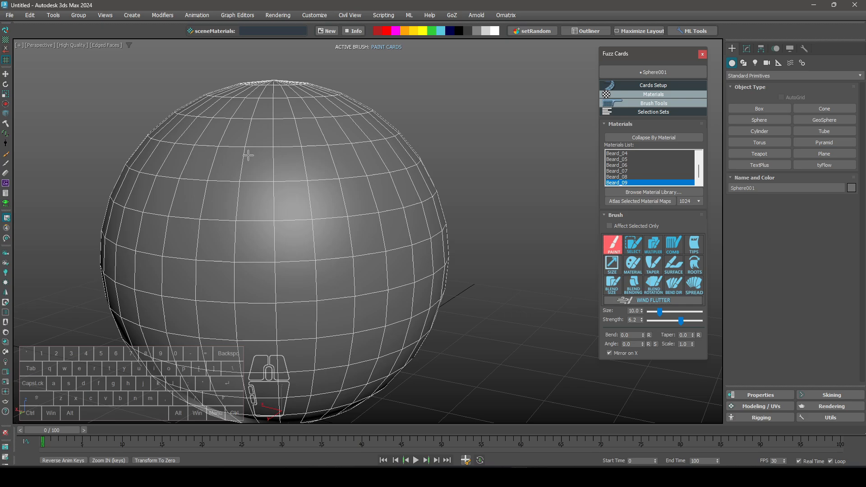
drag(248, 155, 387, 181)
drag(255, 212, 411, 253)
drag(271, 275, 296, 312)
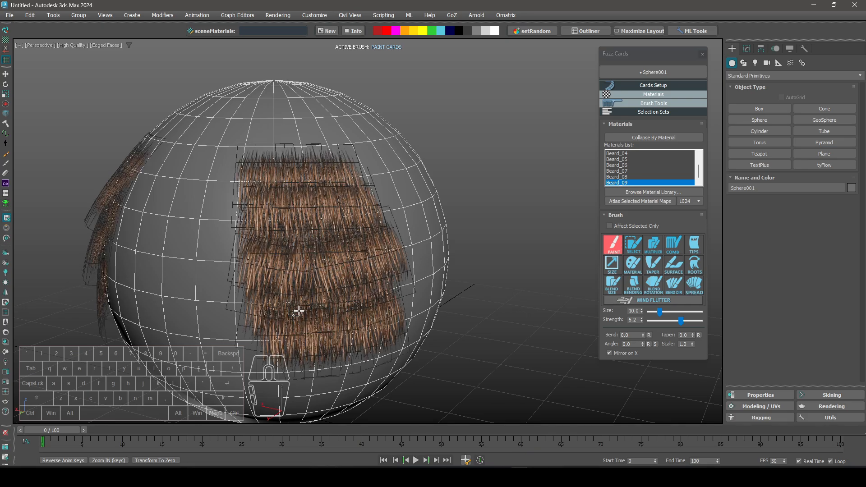
drag(268, 337, 366, 340)
- Try painting rows of Beard_09 cards that point upward across the top of the sphere
mouse_move(357, 207)
middle_down()
mouse_move(345, 253)
mouse_move(312, 245)
mouse_move(342, 236)
mouse_move(302, 225)
middle_up()
key(ctrl)
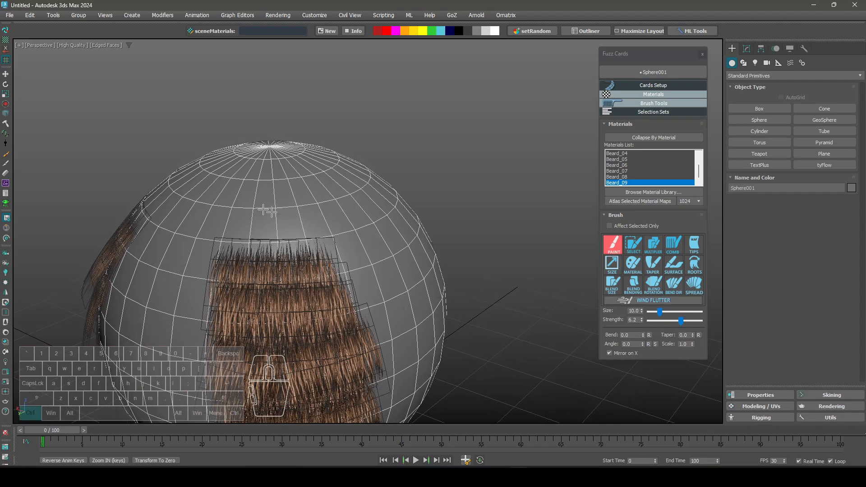
mouse_move(231, 198)
ctrl+mouse_down()
mouse_move(328, 194)
mouse_move(235, 217)
mouse_move(365, 205)
ctrl+mouse_up()
ctrl+drag(217, 224, 327, 229)
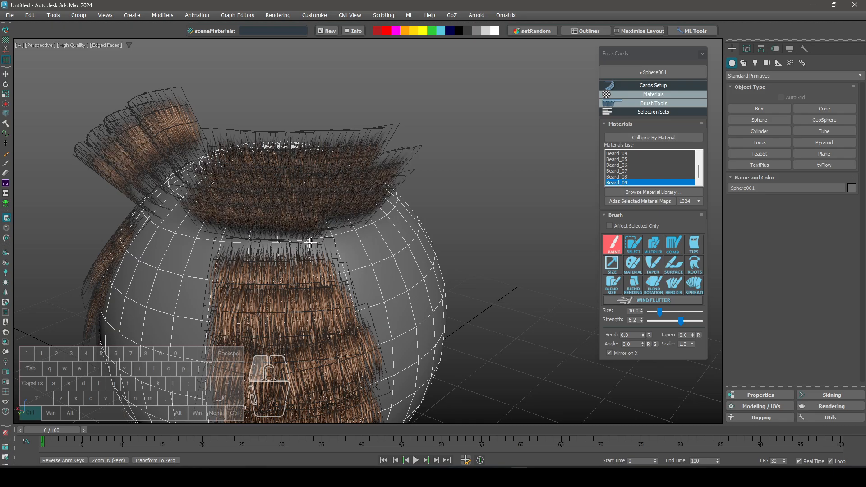
alt+middle_drag(326, 229, 419, 273)
alt+middle_drag(388, 302, 361, 246)
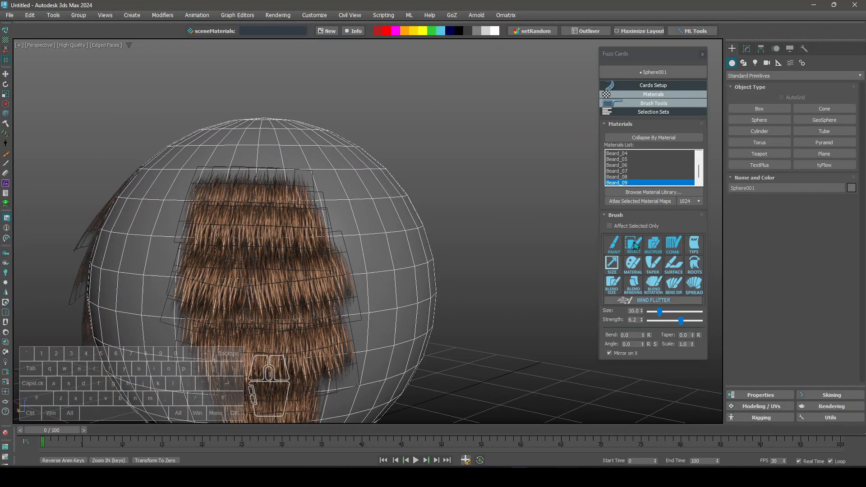
- Fill the bare area between the two mirrored patches with Beard_09 cards using the Paint brush
click(614, 244)
alt+middle_drag(435, 253, 257, 180)
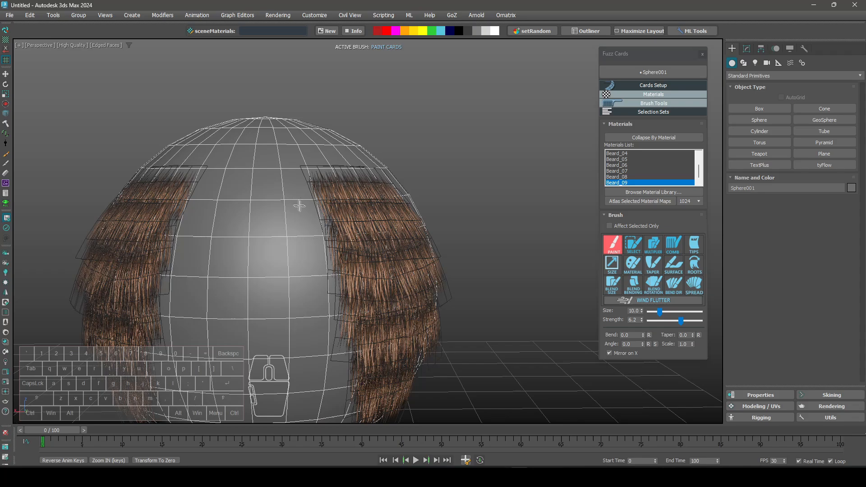
mouse_move(257, 181)
mouse_down()
mouse_move(299, 184)
mouse_move(252, 250)
mouse_move(293, 257)
mouse_up()
mouse_move(233, 279)
mouse_down()
mouse_move(253, 343)
mouse_move(244, 316)
mouse_move(252, 293)
mouse_move(264, 326)
mouse_move(278, 332)
mouse_up()
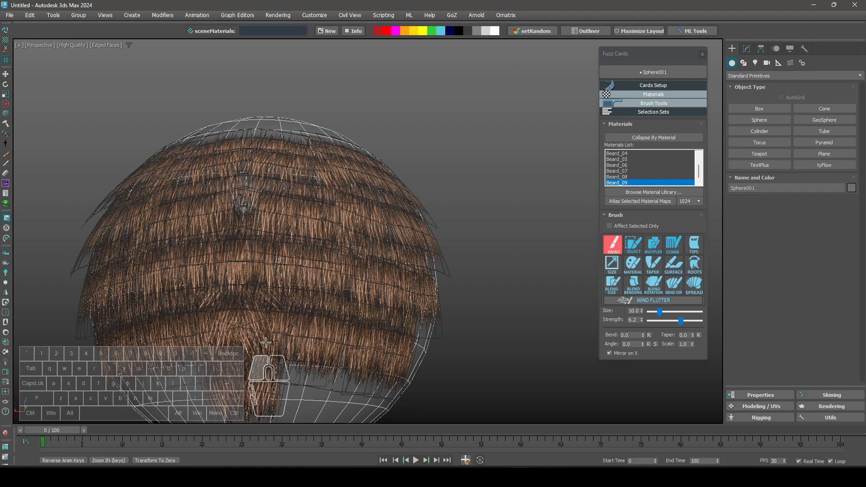
alt+middle_drag(386, 358, 336, 268)
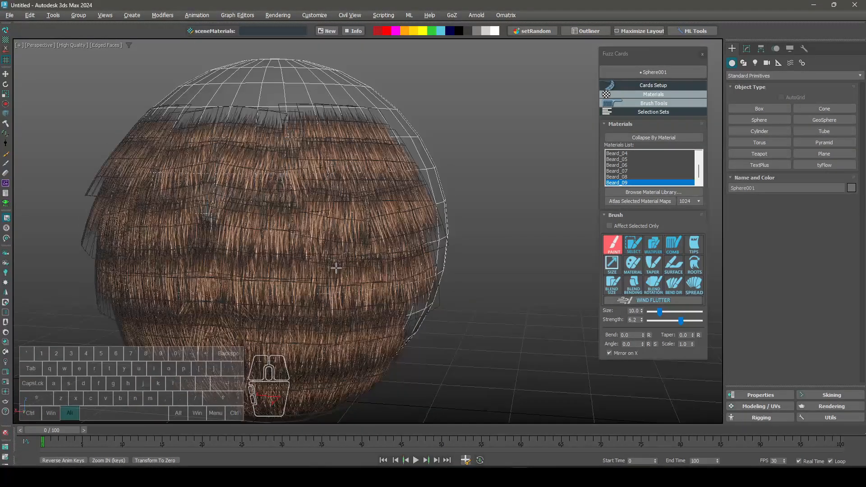
- Select the cards along the side of the sphere and their mirrored counterparts with the Select brush
click(634, 244)
alt+middle_drag(496, 235, 429, 207)
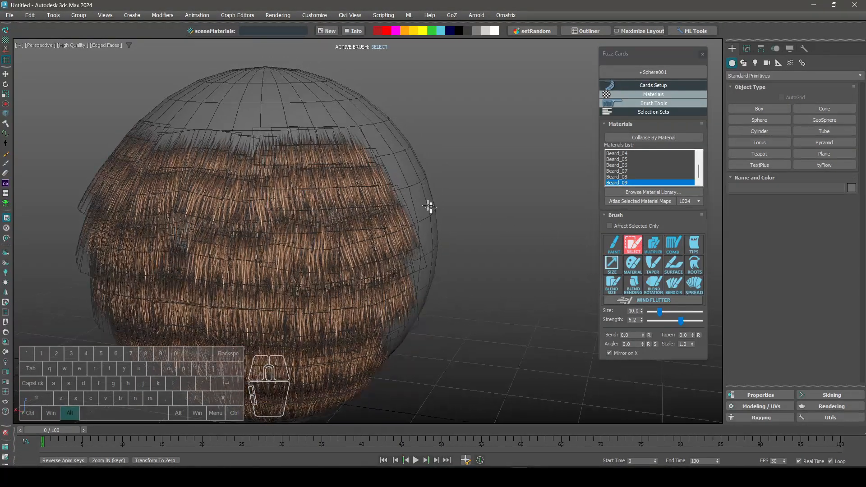
mouse_move(429, 207)
mouse_down()
mouse_move(370, 117)
mouse_move(163, 225)
mouse_move(406, 245)
mouse_up()
mouse_move(406, 246)
middle_down()
mouse_move(445, 166)
mouse_move(310, 96)
middle_up()
drag(310, 97, 319, 121)
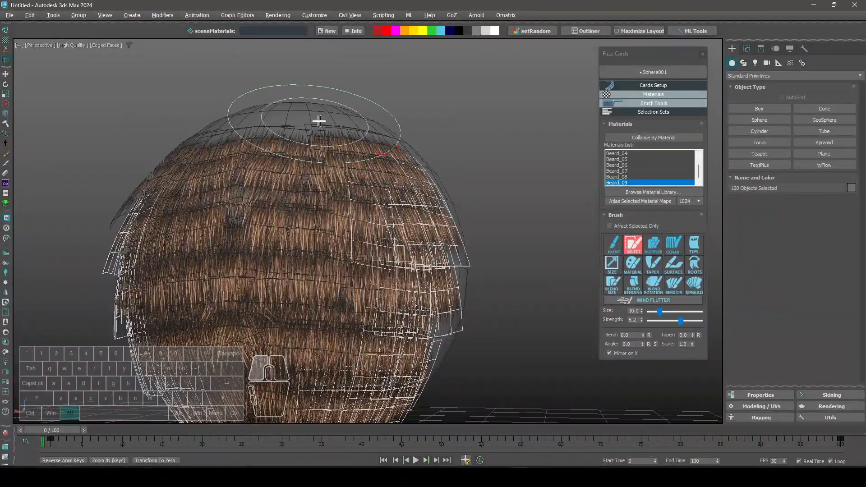
mouse_move(319, 121)
alt+middle_down()
mouse_move(381, 174)
mouse_move(388, 113)
alt+middle_up()
mouse_move(388, 113)
mouse_down()
mouse_move(392, 100)
mouse_move(339, 149)
mouse_move(397, 115)
mouse_move(427, 243)
mouse_up()
right_click(345, 168)
alt+middle_drag(346, 168, 302, 156)
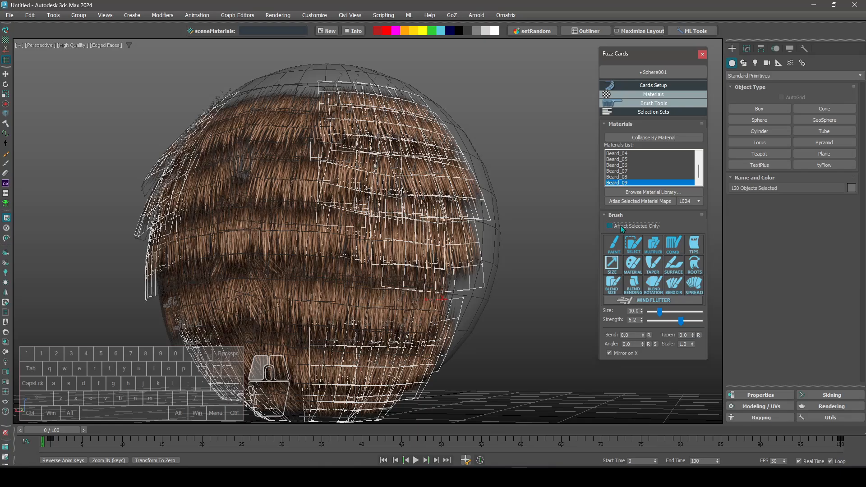
- Enable Affect Selected Only for the brushes and inspect the selected cards around the sphere
click(610, 226)
mouse_move(407, 89)
alt+middle_down()
mouse_move(421, 105)
mouse_move(394, 96)
alt+middle_up()
scroll(421, 104, down, 2)
middle_drag(394, 96, 399, 112)
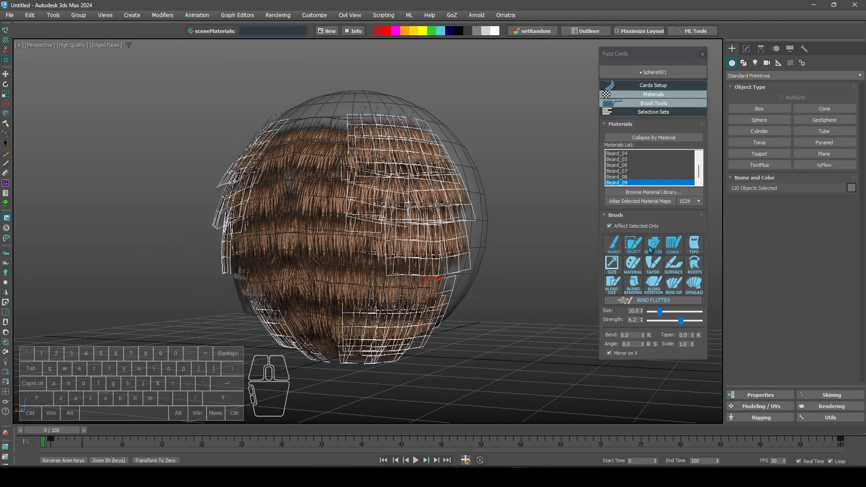
alt+middle_drag(406, 203, 419, 204)
alt+middle_drag(401, 167, 423, 169)
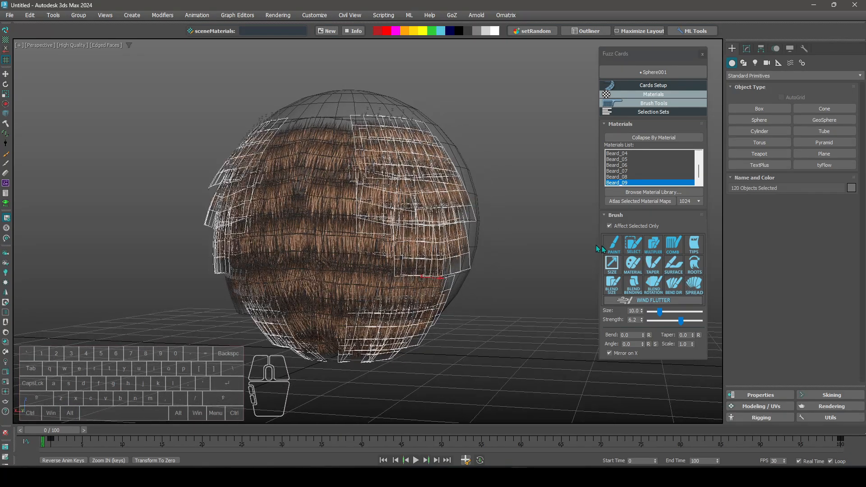
alt+middle_drag(386, 149, 354, 137)
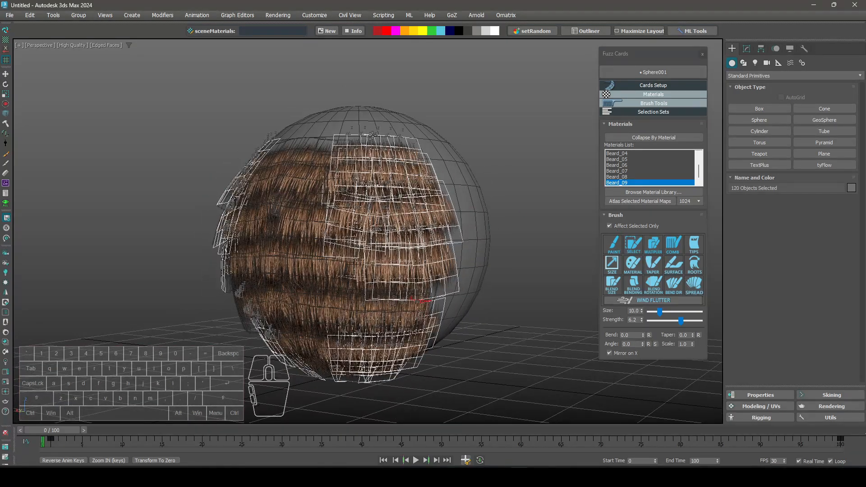
alt+middle_drag(417, 249, 531, 250)
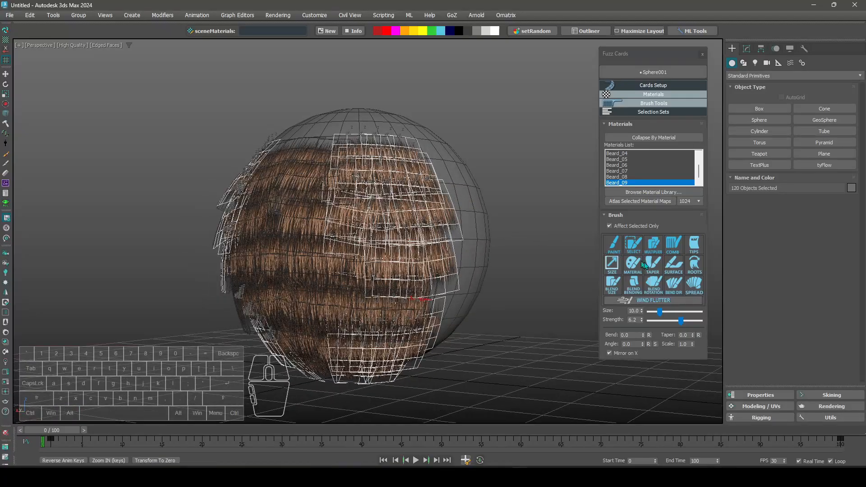
- Comb the selected cards diagonally down the sphere's side with the Comb brush
click(674, 245)
mouse_move(316, 149)
alt+middle_down()
mouse_move(280, 145)
mouse_move(368, 169)
mouse_move(314, 156)
alt+middle_up()
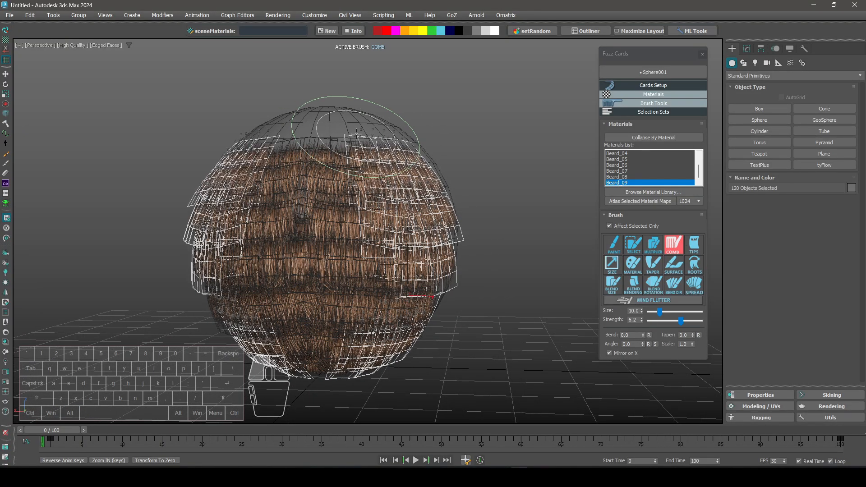
drag(356, 134, 383, 226)
drag(352, 135, 386, 234)
drag(357, 137, 393, 230)
- Turn off Affect Selected Only, comb the cards down the front of the sphere, and clear the card selection
click(610, 226)
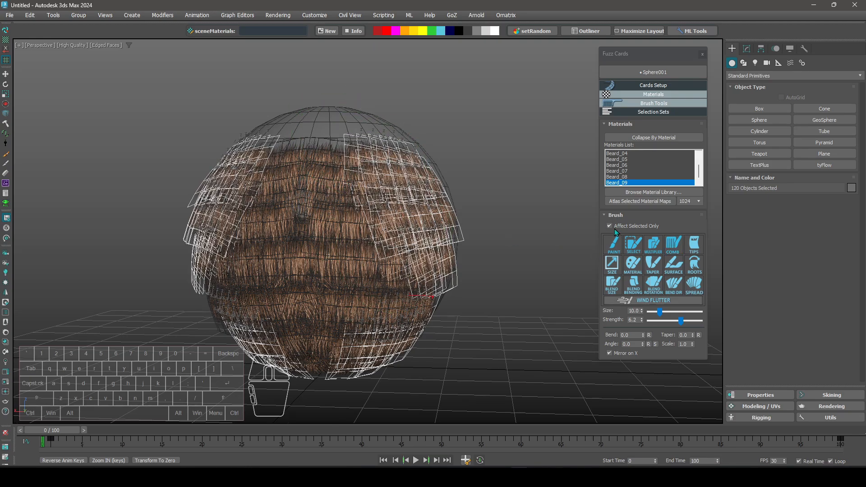
click(674, 245)
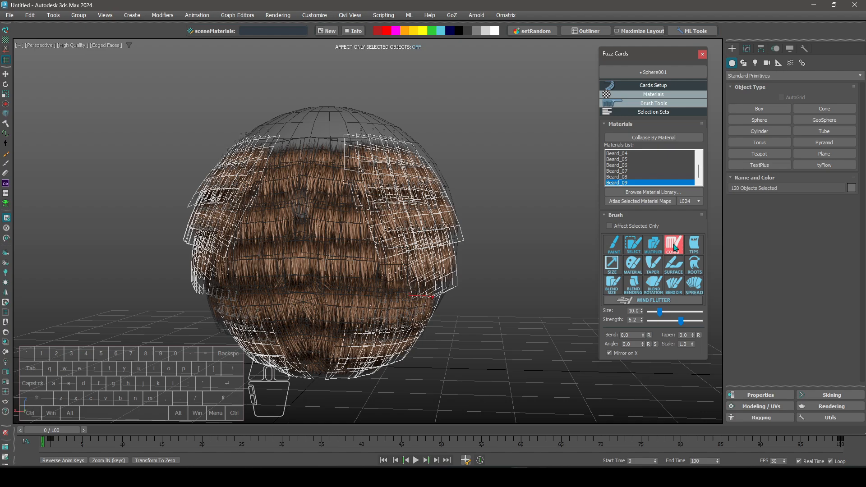
mouse_move(329, 122)
mouse_down()
mouse_move(358, 203)
mouse_move(357, 311)
mouse_up()
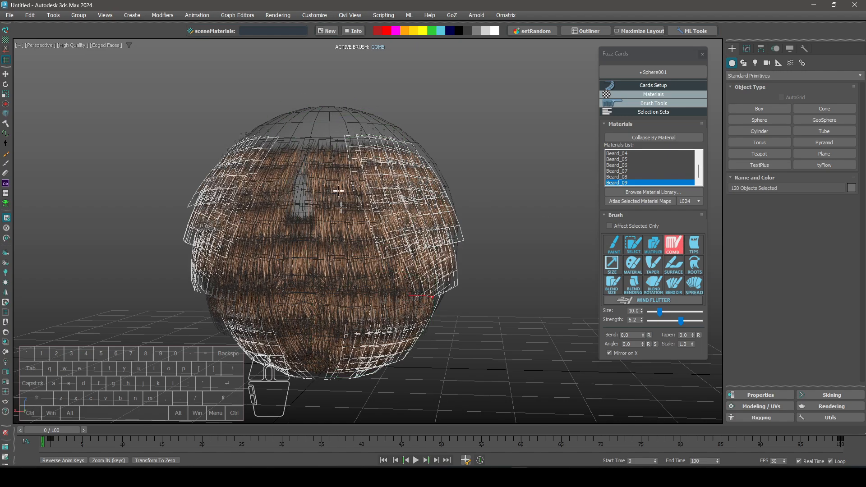
drag(332, 252, 328, 355)
drag(318, 275, 320, 356)
right_click(432, 223)
click(488, 213)
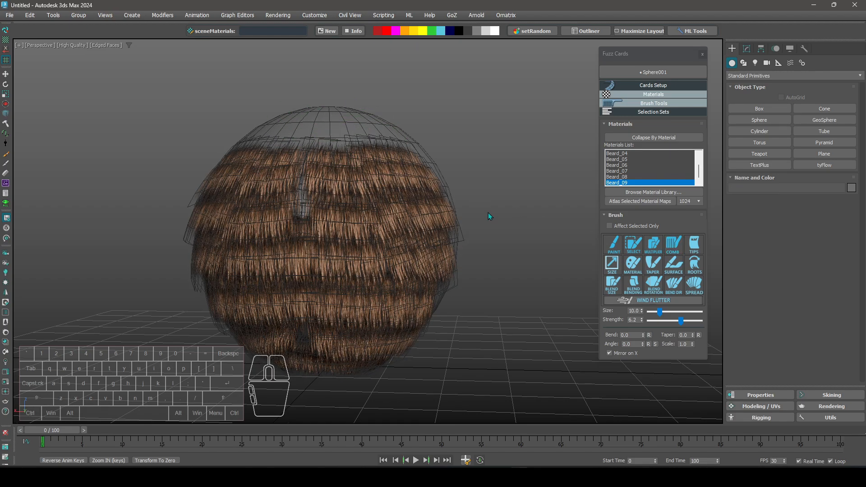
- Comb the unselected cards down the sphere's front and side with the Comb brush, checking them with and without edged faces
key(F4)
click(674, 245)
drag(335, 143, 323, 304)
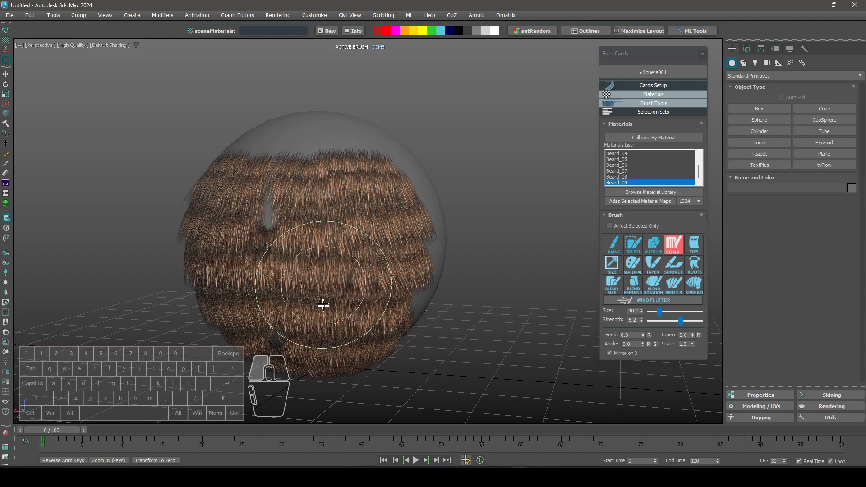
alt+middle_drag(323, 303, 343, 274)
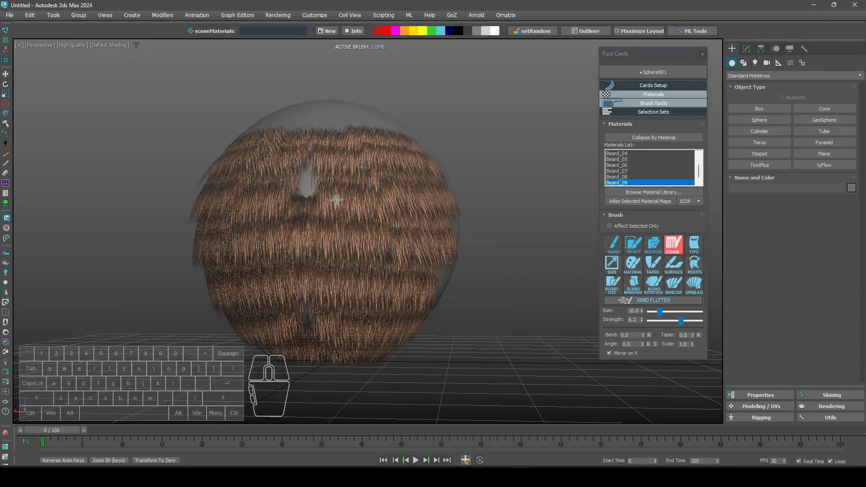
key(F4)
alt+middle_drag(336, 200, 338, 226)
alt+middle_drag(362, 169, 347, 150)
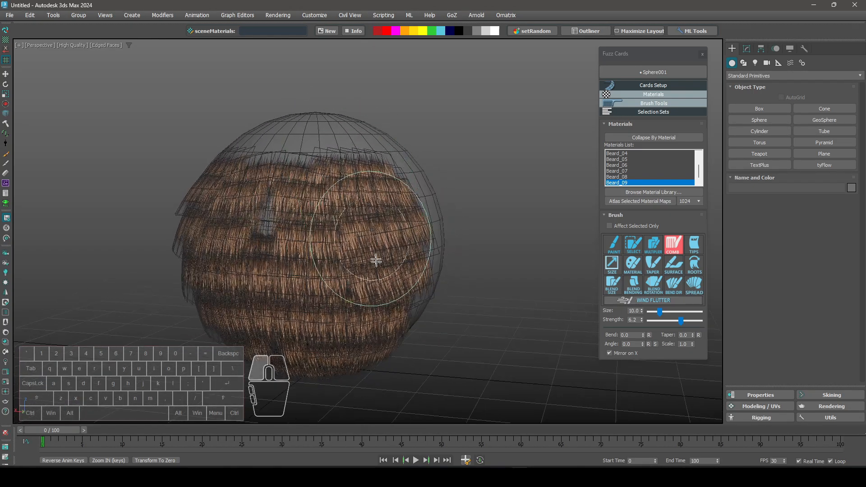
alt+middle_drag(363, 243, 373, 240)
mouse_move(344, 187)
alt+middle_down()
mouse_move(325, 172)
mouse_move(333, 200)
mouse_move(338, 192)
alt+middle_up()
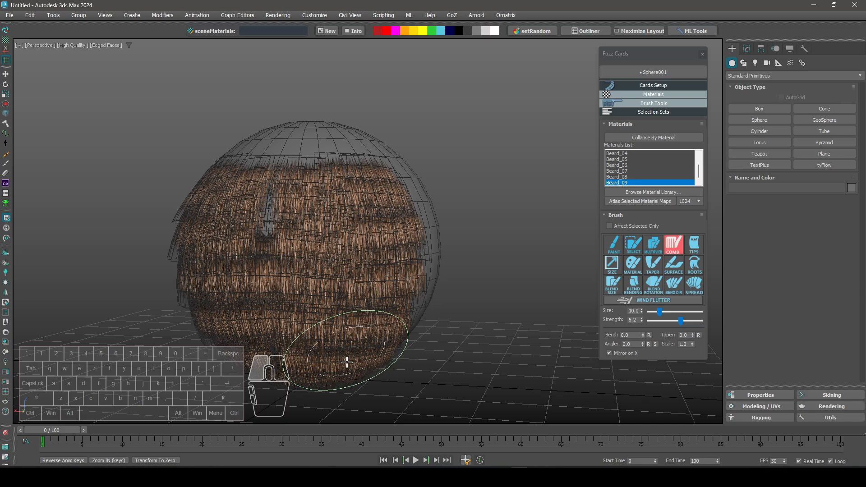
alt+middle_drag(346, 362, 348, 275)
- Curve the tips of the cards outward and back along the sphere's upper side with the Tips brush
click(694, 246)
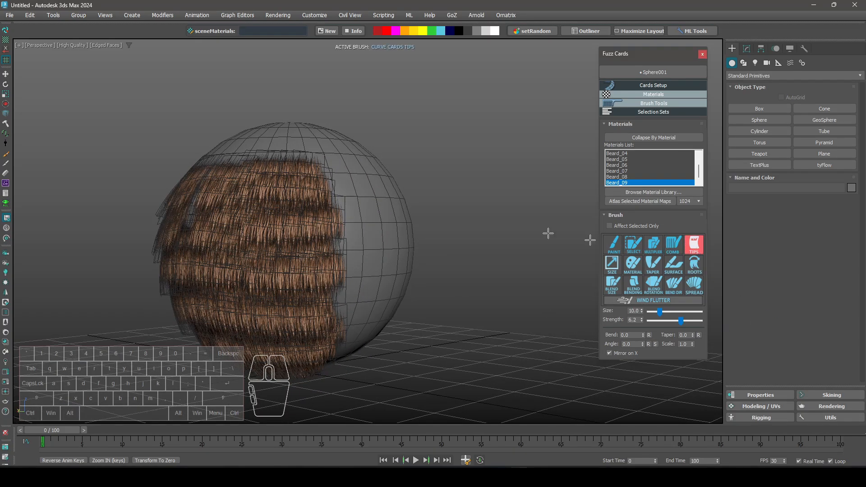
mouse_move(316, 171)
alt+middle_down()
mouse_move(262, 154)
mouse_move(280, 129)
mouse_move(304, 125)
alt+middle_up()
scroll(271, 157, up, 3)
scroll(280, 129, down, 2)
scroll(281, 130, up, 1)
drag(318, 120, 313, 98)
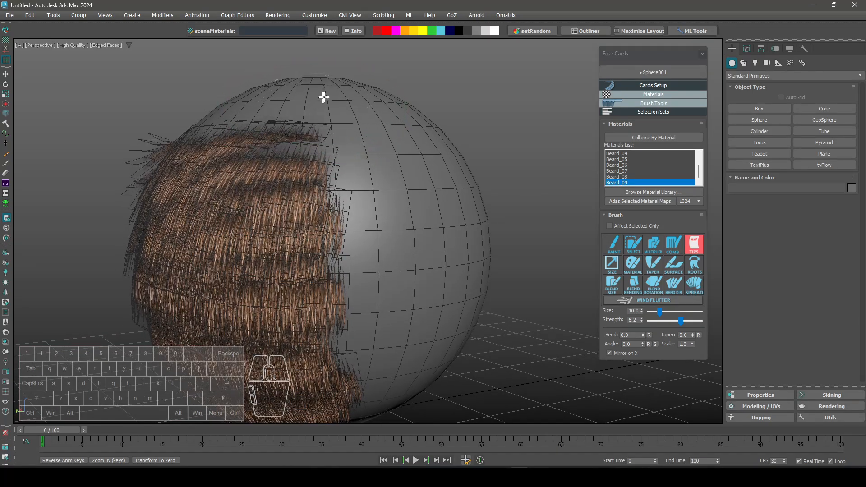
alt+middle_drag(321, 93, 313, 100)
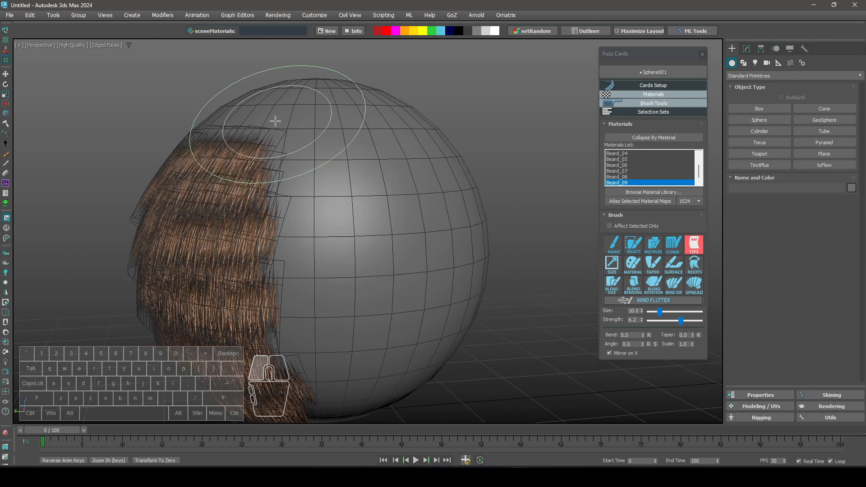
alt+middle_drag(271, 124, 289, 121)
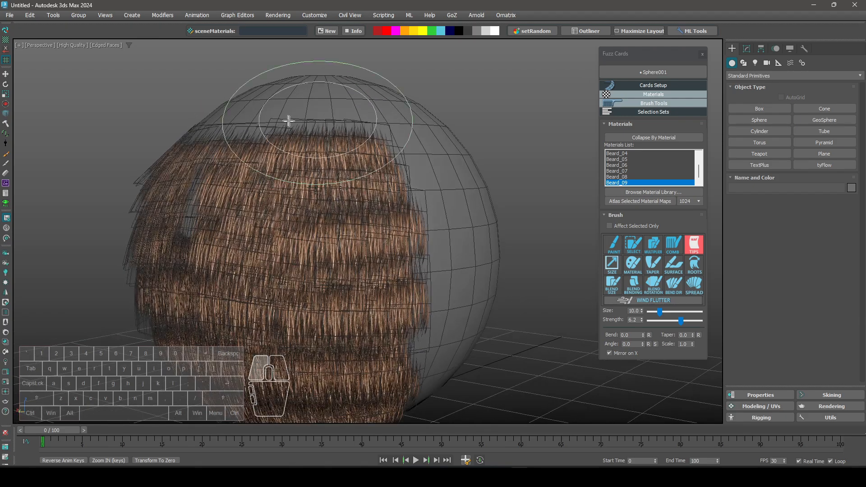
right_click(299, 118)
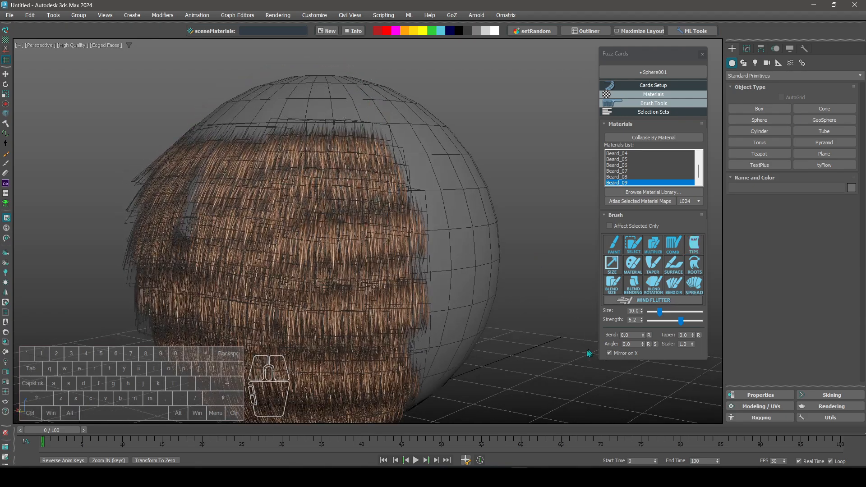
- Turn off Mirror on X and curve the tips of the side cards inward with the Tips brush
mouse_move(311, 181)
alt+middle_down()
mouse_move(291, 182)
mouse_move(316, 179)
alt+middle_up()
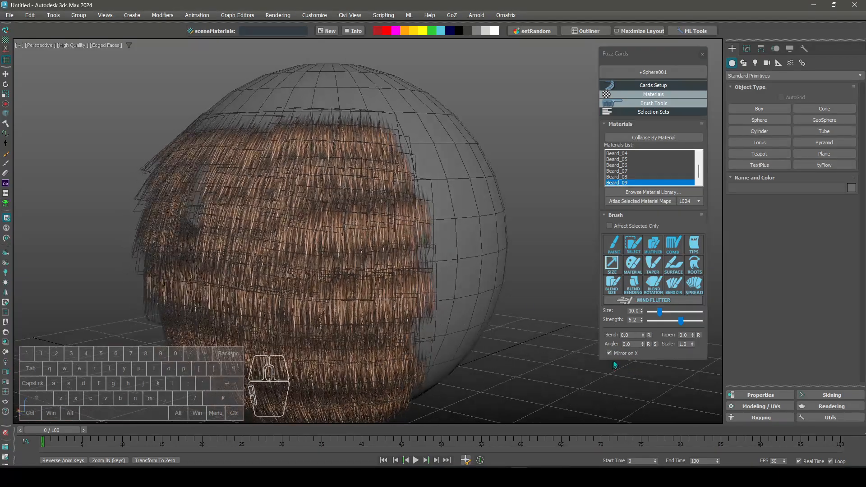
click(627, 354)
click(694, 246)
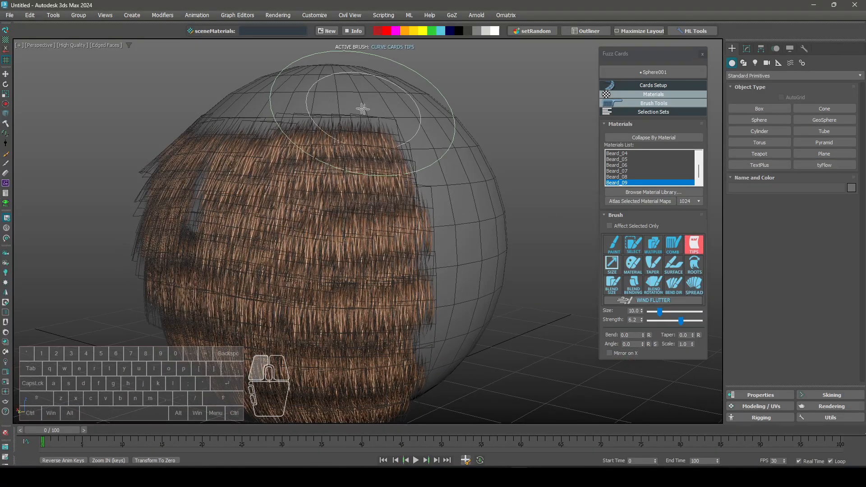
key(alt)
mouse_move(363, 120)
alt+mouse_down()
mouse_move(374, 118)
mouse_move(367, 126)
alt+mouse_up()
right_click(370, 127)
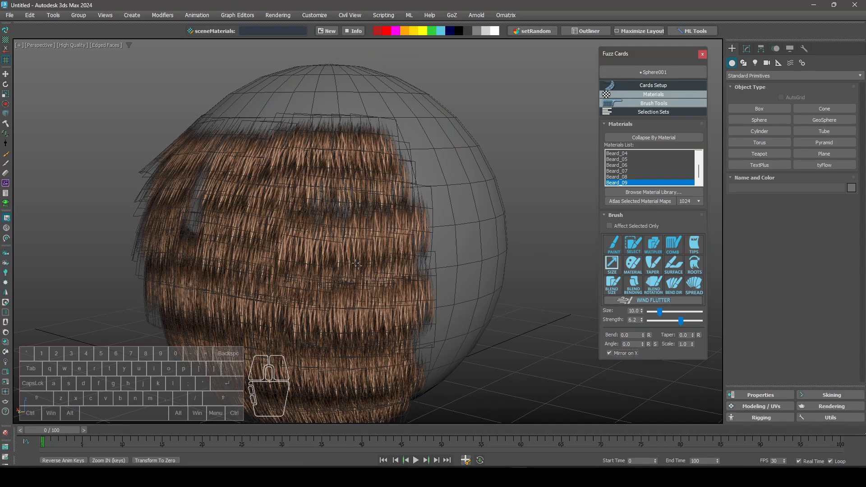
- Paint a single mirrored Beard_09 card on the bare side of the sphere with the Paint brush
alt+middle_drag(357, 264, 549, 271)
mouse_move(542, 305)
middle_down()
mouse_move(582, 290)
mouse_move(582, 308)
middle_up()
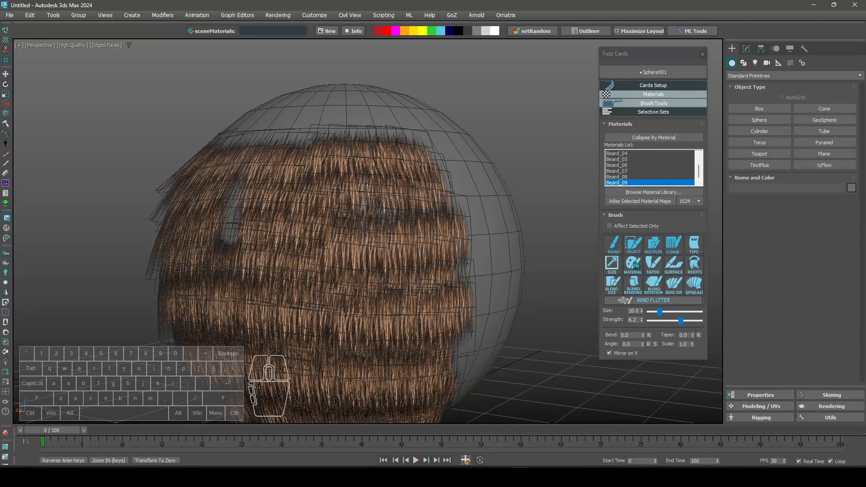
alt+middle_drag(566, 262, 487, 271)
click(615, 246)
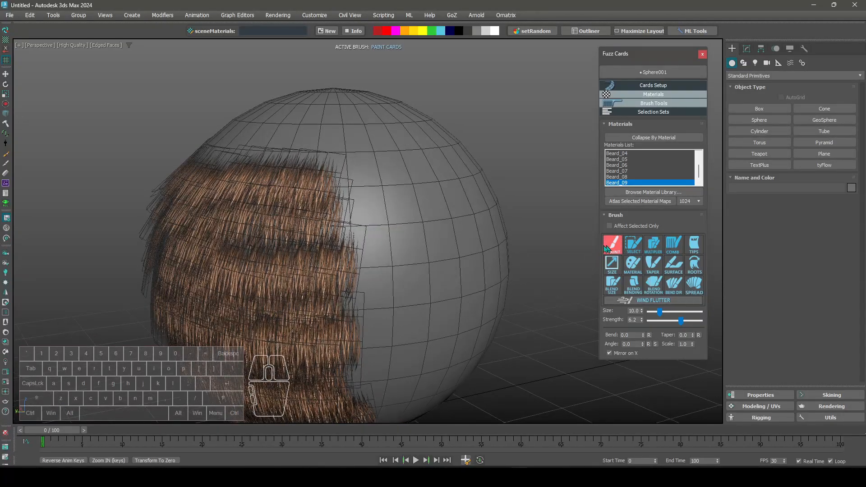
mouse_move(469, 210)
alt+middle_down()
mouse_move(395, 209)
mouse_move(546, 216)
alt+middle_up()
- Fill the vertical gap at the front of the sphere by duplicating the surrounding cards with the Multiplier brush
scroll(304, 229, up, 4)
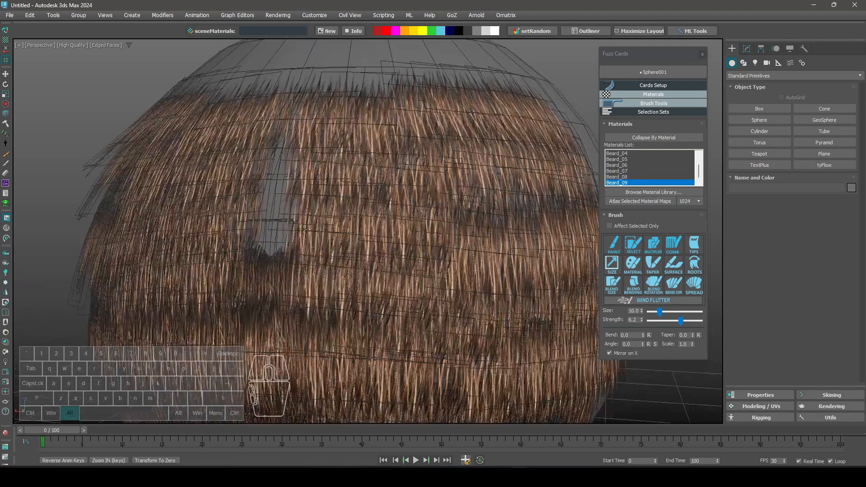
alt+middle_drag(304, 229, 344, 231)
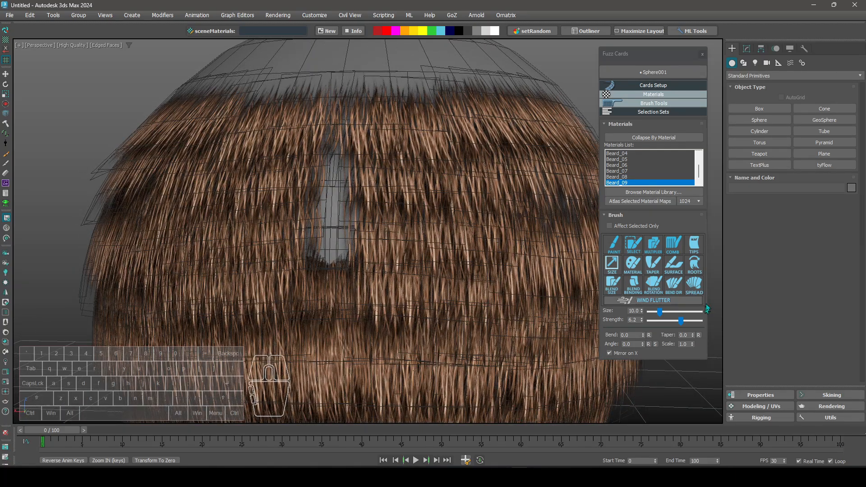
click(653, 245)
alt+middle_drag(361, 235, 403, 237)
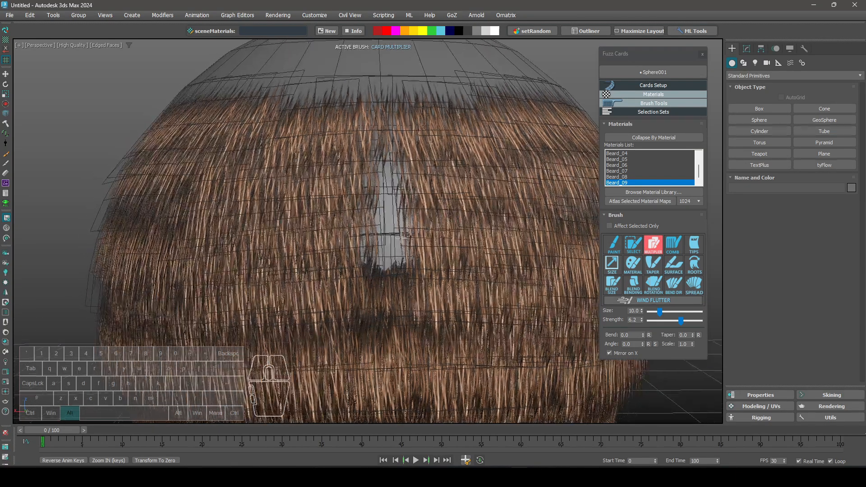
click(399, 207)
click(364, 159)
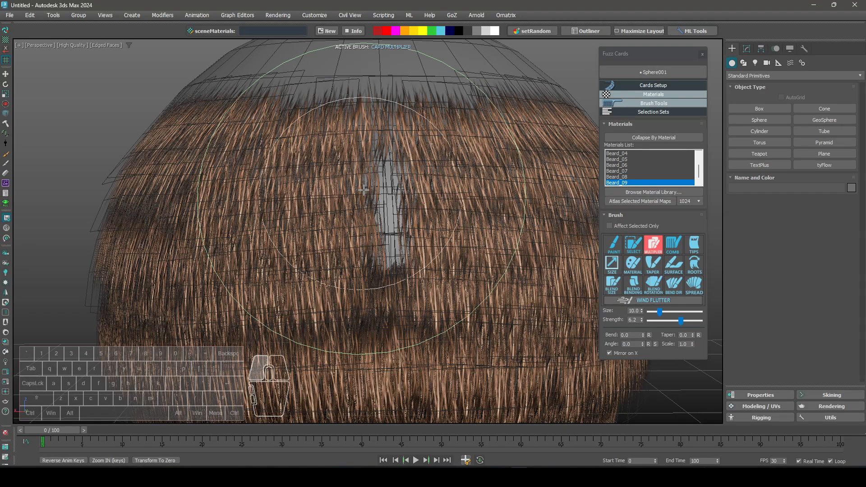
click(374, 160)
click(400, 162)
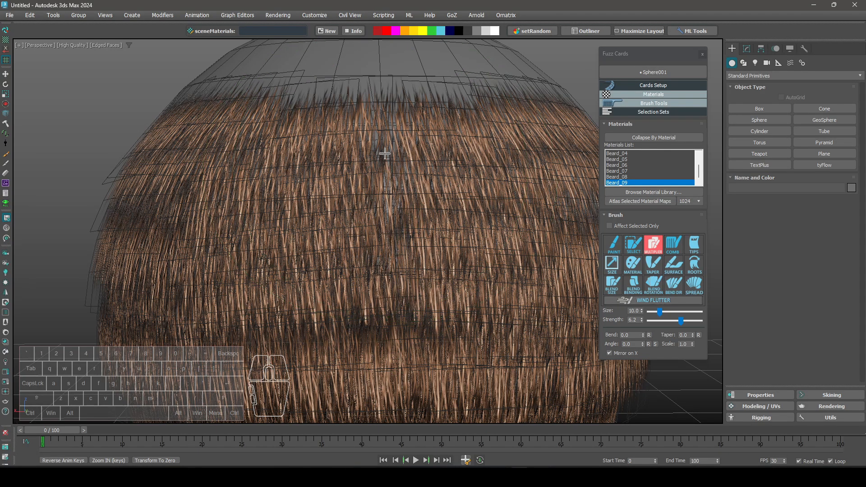
click(389, 151)
click(408, 151)
mouse_move(408, 153)
alt+middle_down()
mouse_move(408, 177)
mouse_move(431, 201)
alt+middle_up()
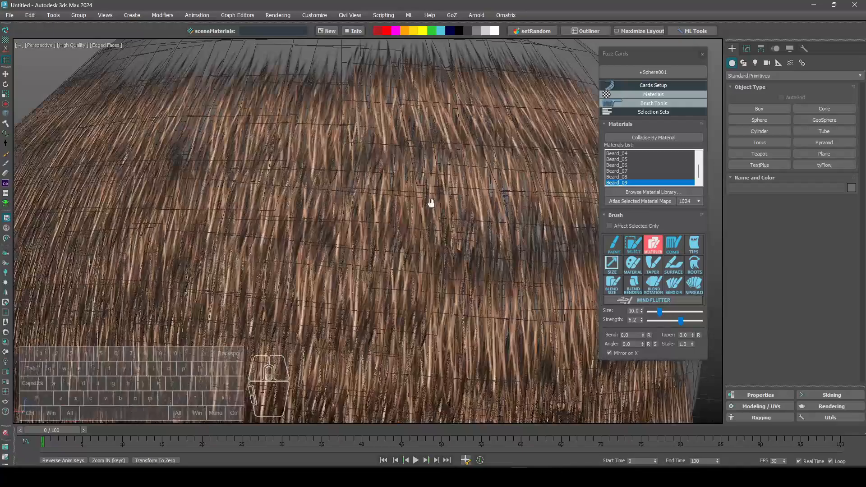
- Multiply the lone card on the bare side of the sphere into a small cluster with the Multiplier brush
scroll(433, 210, down, 5)
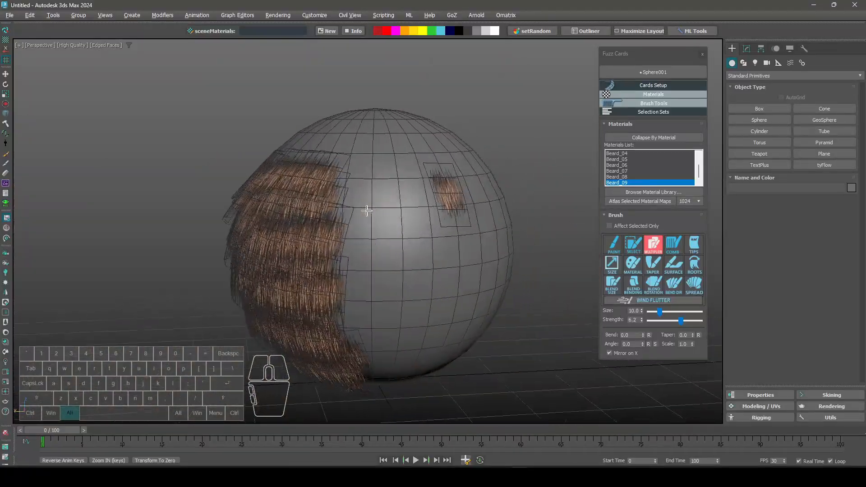
scroll(464, 193, up, 5)
alt+middle_drag(464, 193, 540, 201)
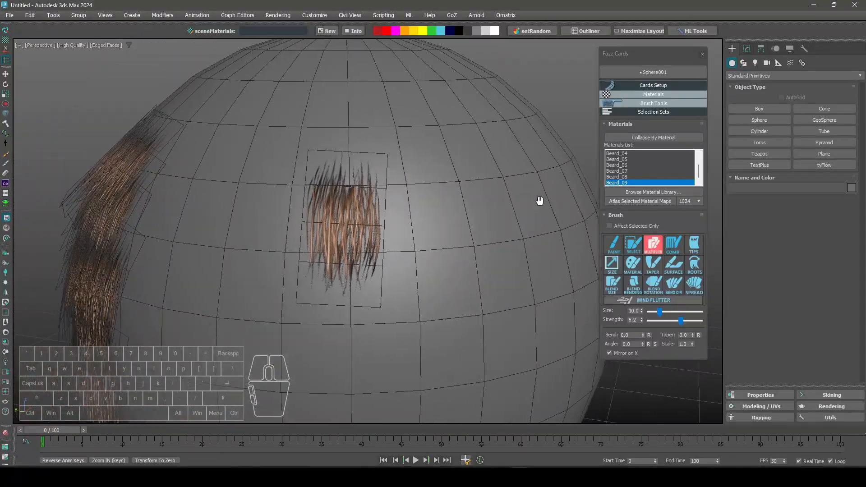
scroll(480, 222, up, 1)
scroll(480, 222, down, 1)
alt+middle_drag(438, 223, 403, 220)
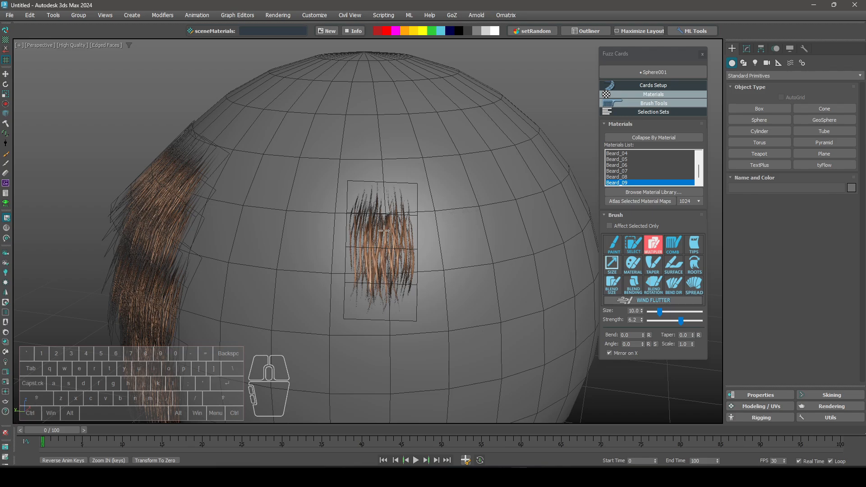
mouse_move(385, 209)
mouse_down()
mouse_move(403, 203)
mouse_move(378, 222)
mouse_move(417, 159)
mouse_up()
click(429, 138)
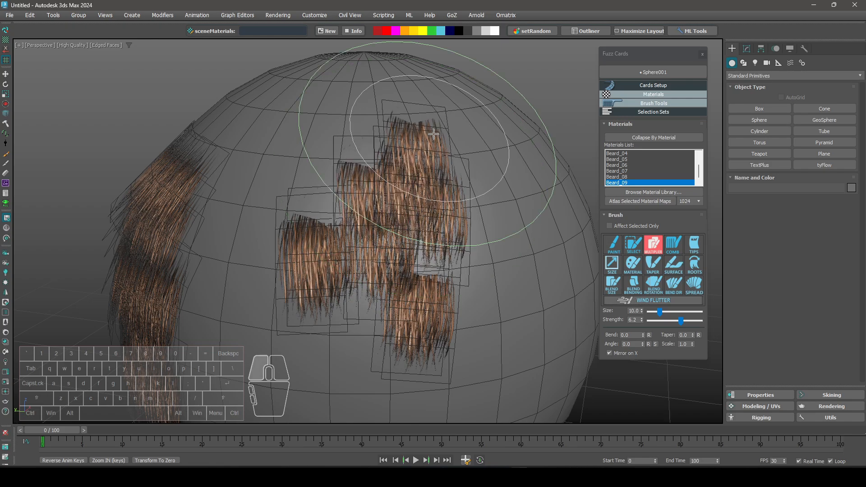
- Reduce the Multiplier brush to size 3.8 and strength 1.0
key(ctrl)
key(shift)
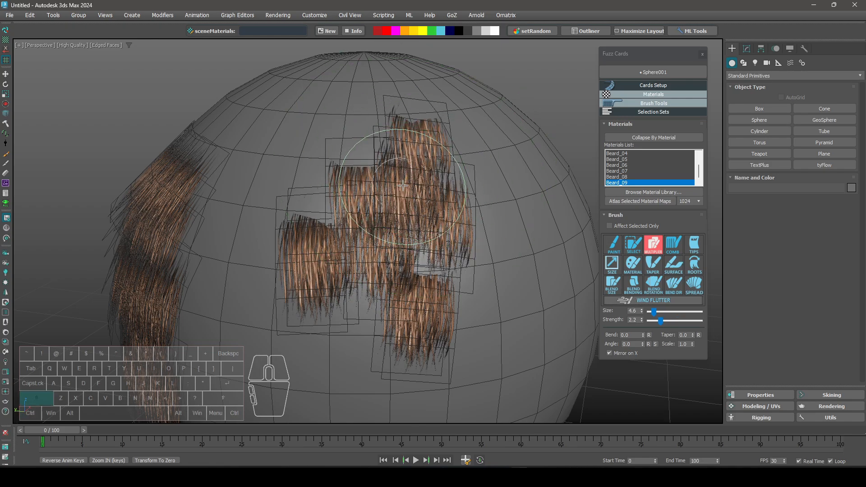
key(ctrl)
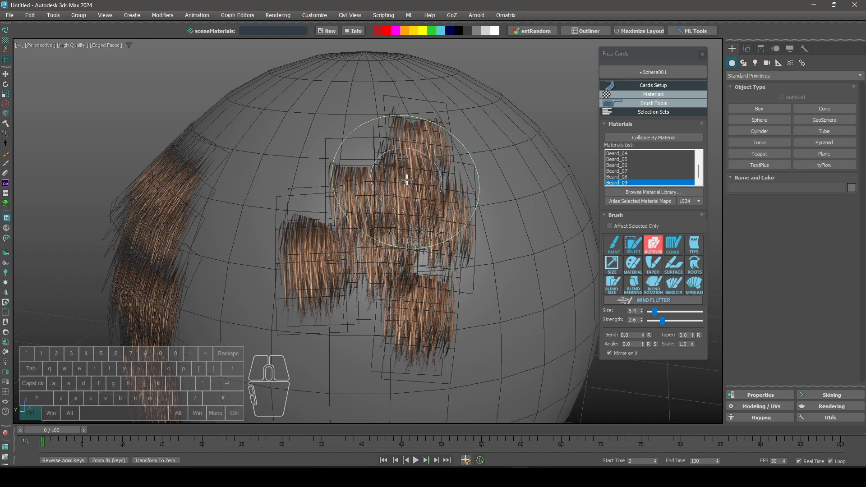
key(ctrl)
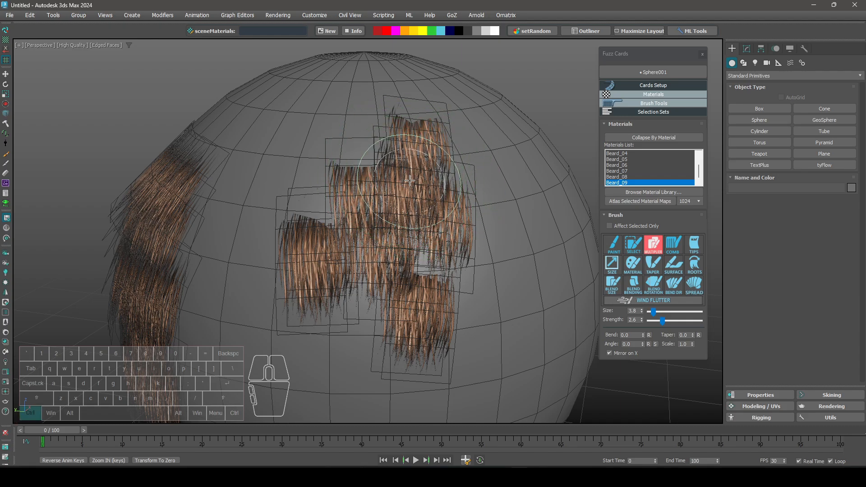
key(shift)
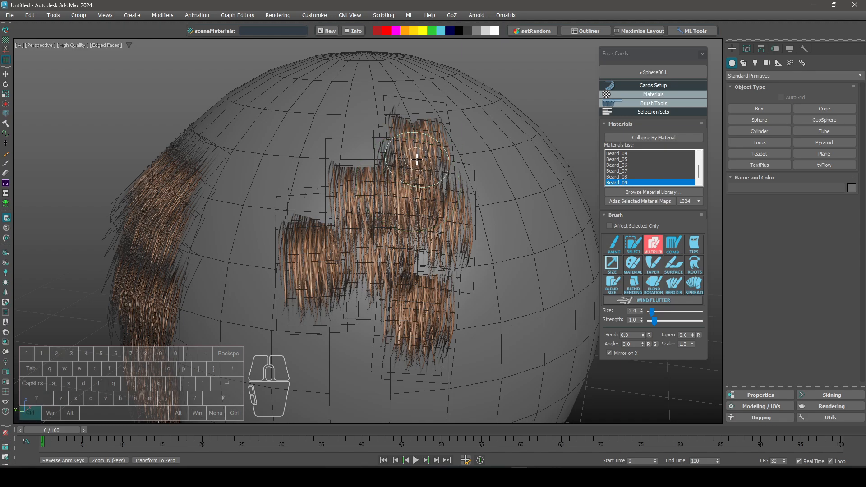
- Extend the side cluster upward and sideways and fill its lower gaps with the Multiplier brush
mouse_move(413, 112)
mouse_down()
mouse_move(356, 137)
mouse_move(305, 188)
mouse_up()
click(287, 197)
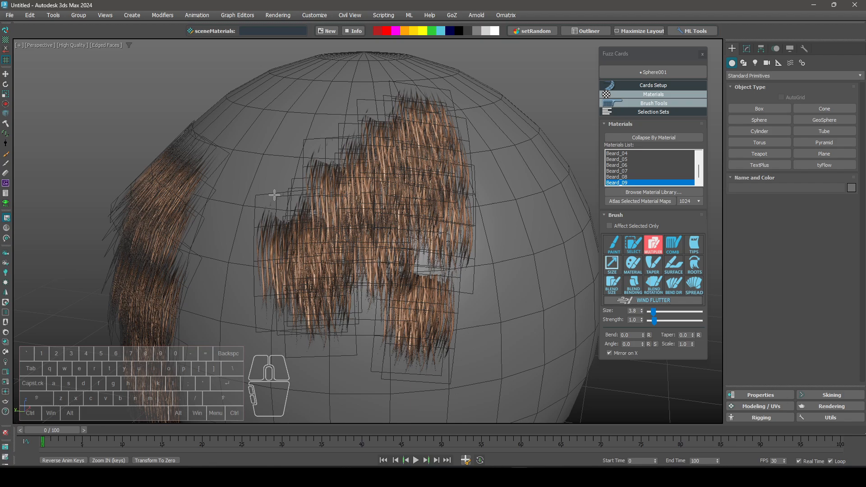
click(273, 196)
click(312, 147)
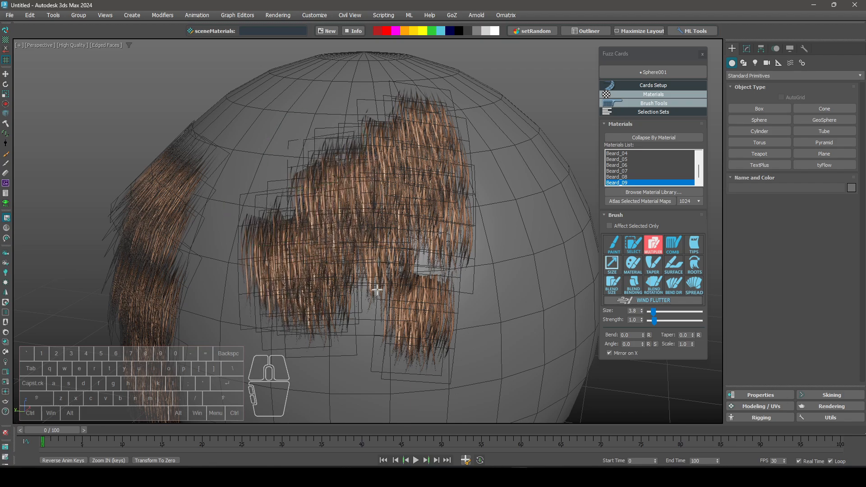
mouse_move(332, 327)
mouse_down()
mouse_move(356, 332)
mouse_move(357, 240)
mouse_move(372, 211)
mouse_up()
mouse_move(379, 214)
alt+middle_down()
mouse_move(368, 213)
mouse_move(393, 226)
mouse_move(402, 251)
mouse_move(448, 246)
alt+middle_up()
right_click(383, 218)
- Enlarge the Comb brush to size 9.6 and comb the multiplied side cluster downward
scroll(401, 251, down, 2)
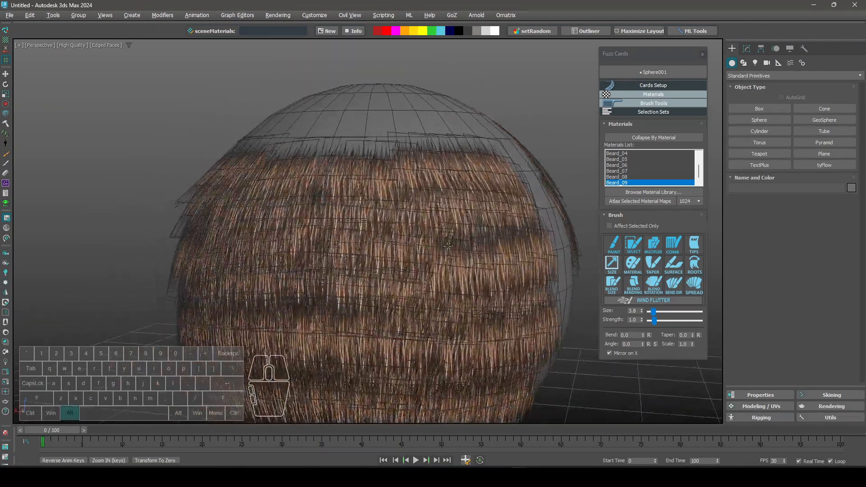
alt+middle_drag(344, 252, 276, 253)
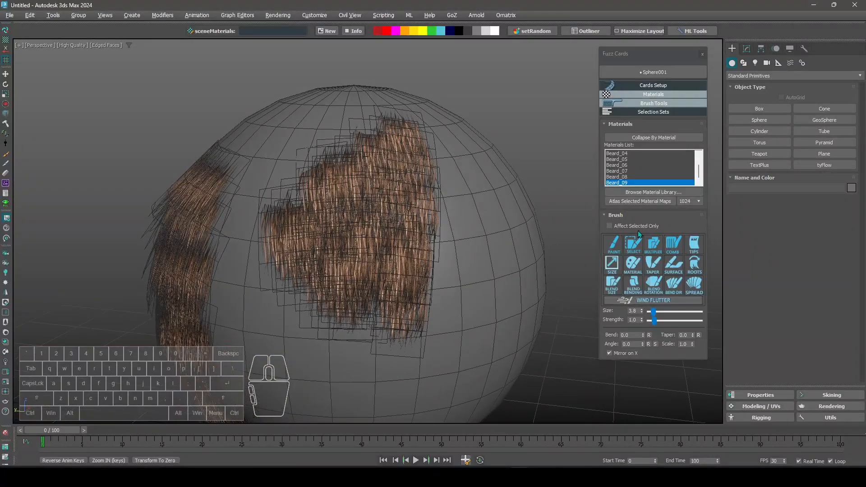
click(673, 244)
alt+middle_drag(453, 191, 460, 192)
drag(391, 238, 392, 262)
ctrl+drag(394, 220, 401, 203)
drag(408, 128, 416, 221)
mouse_move(333, 172)
mouse_down()
mouse_move(305, 290)
mouse_move(300, 270)
mouse_move(330, 224)
mouse_move(413, 158)
mouse_move(415, 230)
mouse_move(378, 224)
mouse_up()
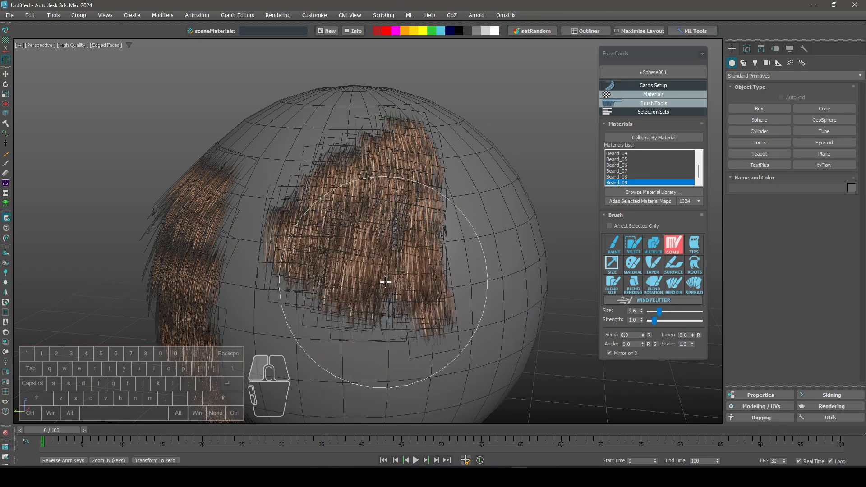
mouse_move(401, 266)
alt+middle_down()
mouse_move(388, 277)
mouse_move(397, 288)
alt+middle_up()
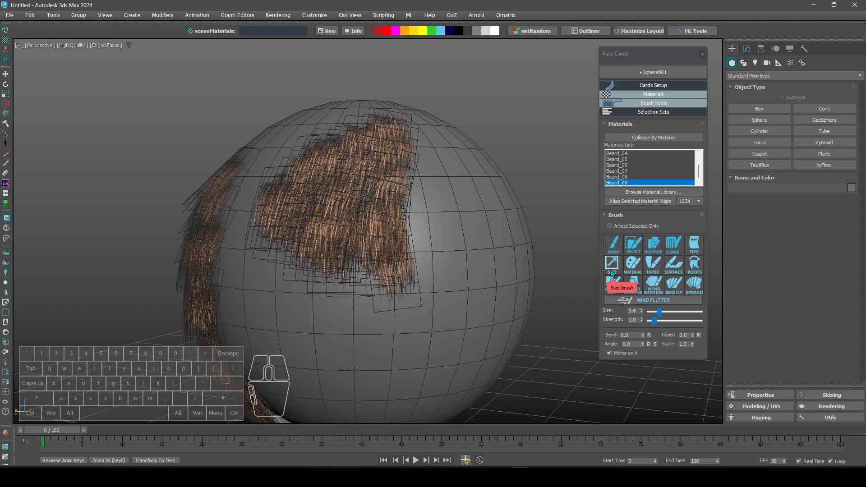
- Resize the lone card on the opposite side of the sphere with the Size brush
click(613, 265)
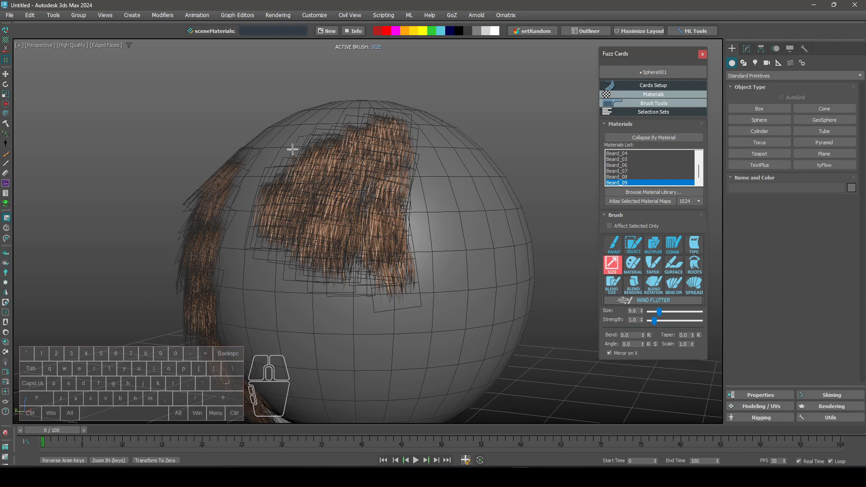
mouse_move(291, 149)
alt+middle_down()
mouse_move(344, 147)
mouse_move(371, 182)
mouse_move(361, 170)
mouse_move(400, 179)
mouse_move(332, 197)
alt+middle_up()
mouse_move(337, 179)
mouse_down()
mouse_move(336, 189)
mouse_move(305, 195)
mouse_move(329, 223)
mouse_move(346, 183)
mouse_up()
alt+drag(334, 231, 343, 200)
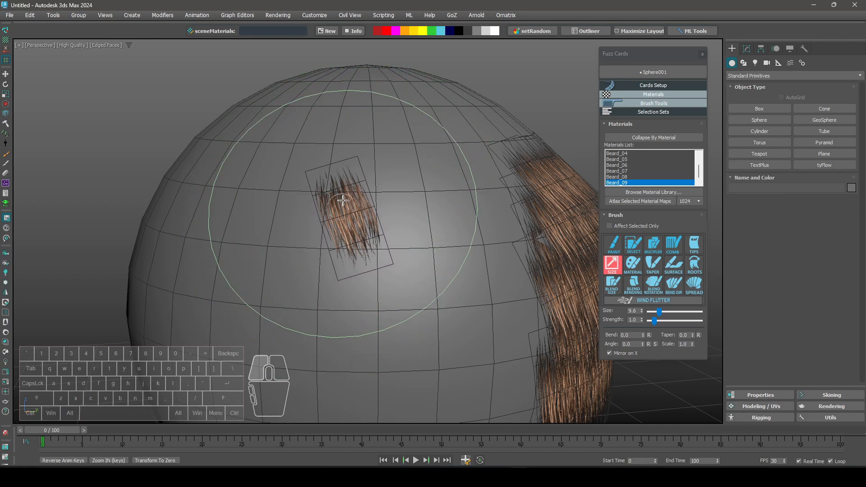
- Shrink and enlarge the isolated hair card on the sphere with the Size brush
alt+drag(352, 170, 350, 175)
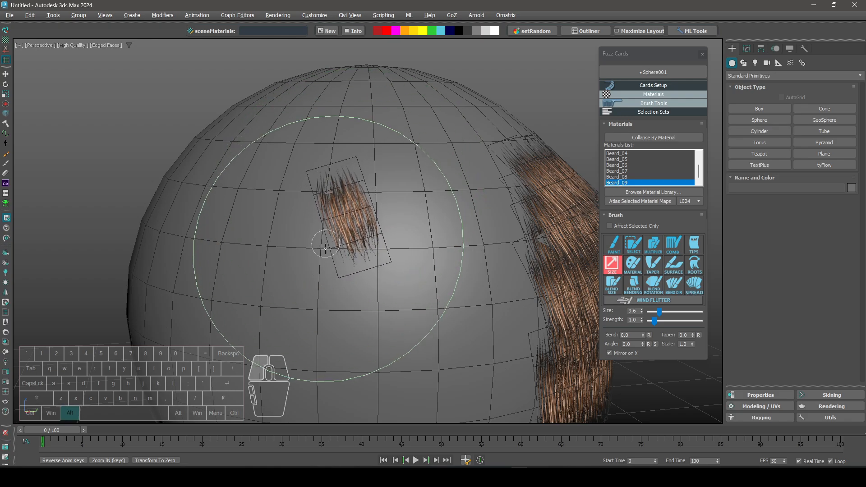
mouse_move(325, 248)
alt+mouse_down()
mouse_move(338, 262)
mouse_move(343, 220)
alt+mouse_up()
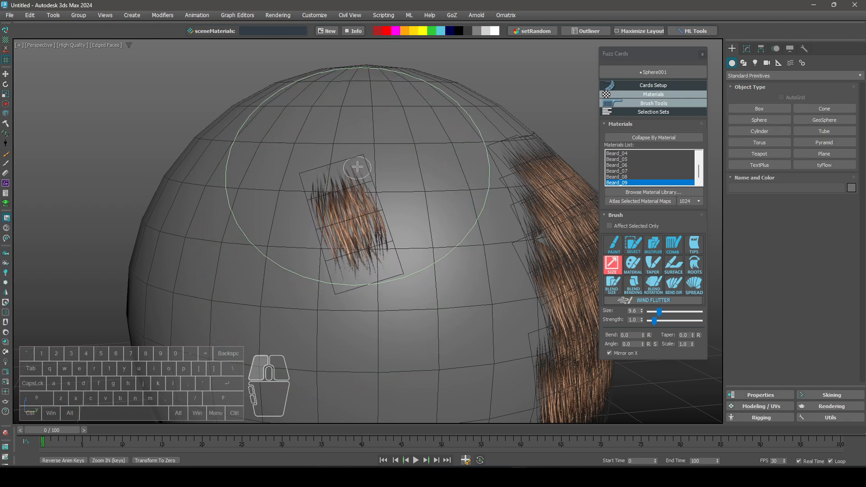
drag(348, 160, 348, 163)
mouse_move(348, 180)
alt+mouse_down()
mouse_move(345, 217)
mouse_move(349, 180)
alt+mouse_up()
mouse_move(348, 191)
mouse_down()
mouse_move(352, 178)
mouse_move(341, 204)
mouse_move(356, 200)
mouse_move(336, 231)
mouse_up()
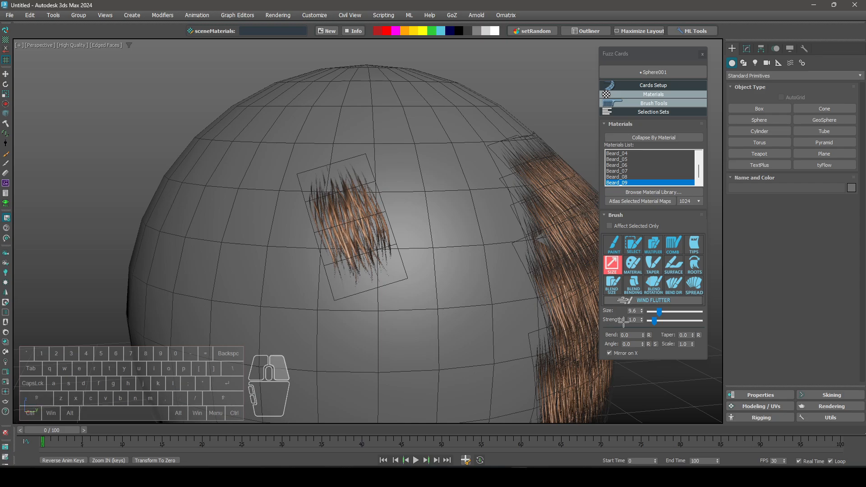
- Raise the brush strength to 2.03 and shorten and lengthen the isolated card with the Size brush
drag(656, 322, 660, 322)
click(617, 270)
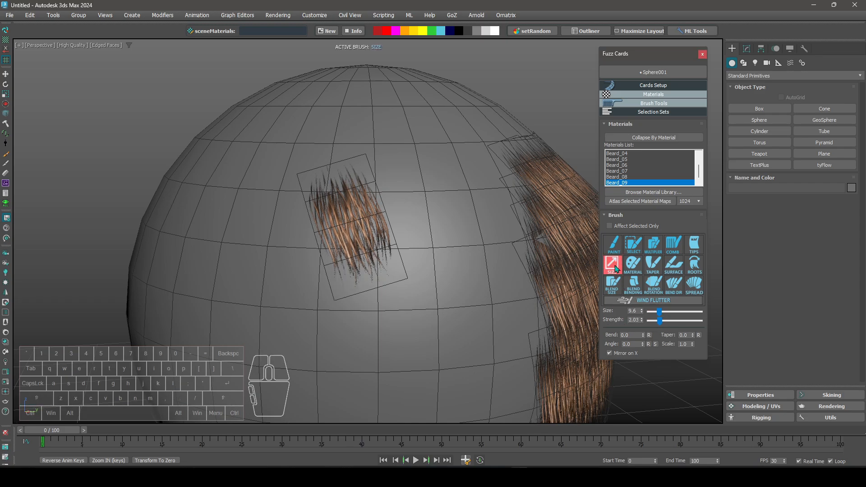
mouse_move(356, 211)
mouse_down()
mouse_move(361, 204)
mouse_move(350, 210)
mouse_up()
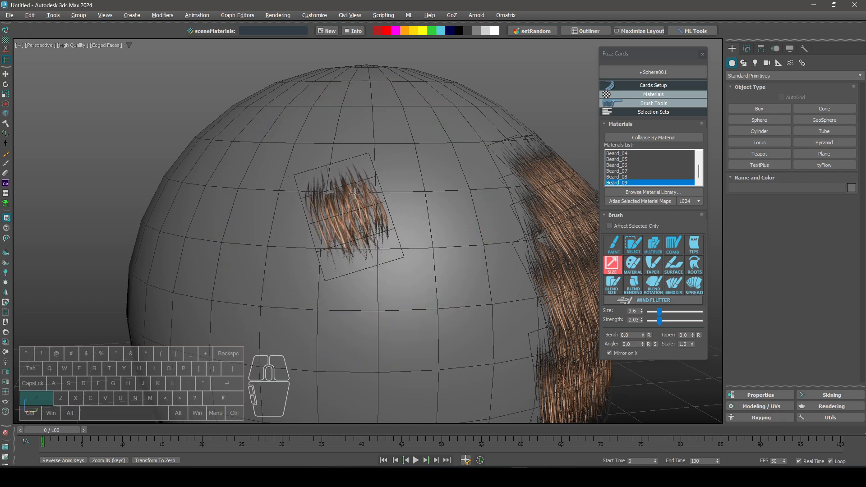
mouse_move(348, 212)
ctrl+mouse_down()
mouse_move(332, 178)
mouse_move(351, 199)
ctrl+mouse_up()
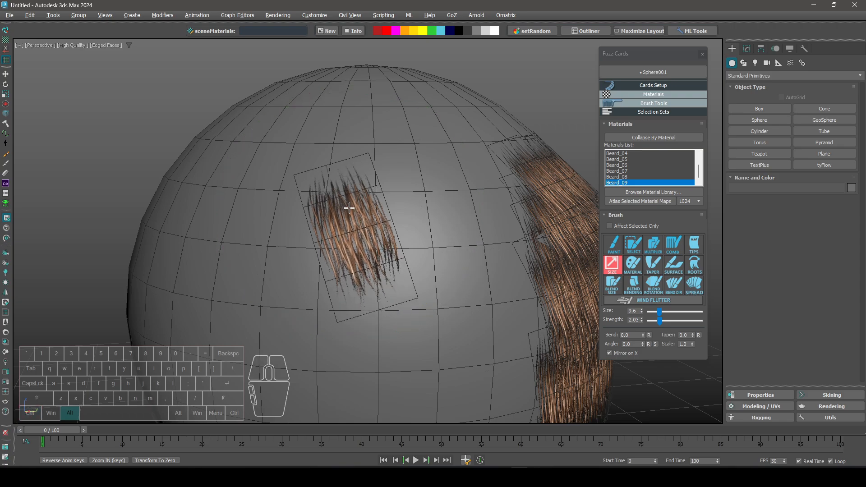
- Select the isolated card and the cards along the upper edge of the hair patch with the Select brush
alt+middle_drag(351, 198, 715, 266)
click(627, 244)
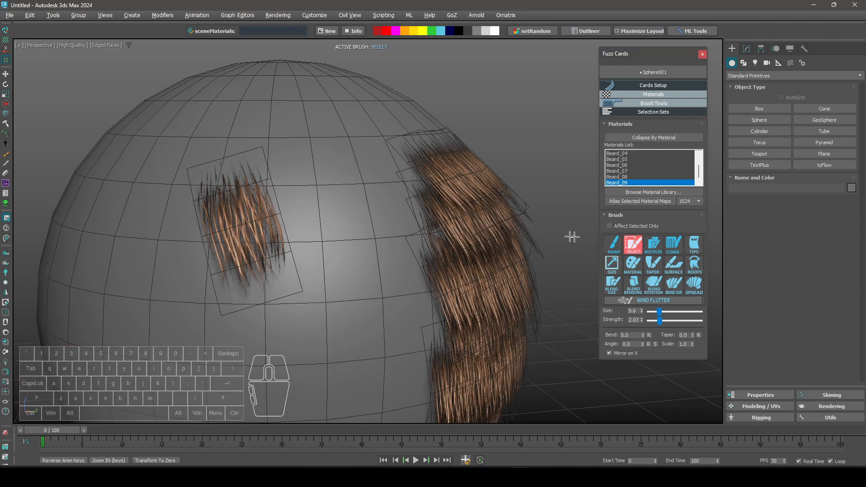
mouse_move(572, 236)
alt+middle_down()
mouse_move(441, 236)
mouse_move(335, 149)
alt+middle_up()
drag(182, 142, 261, 145)
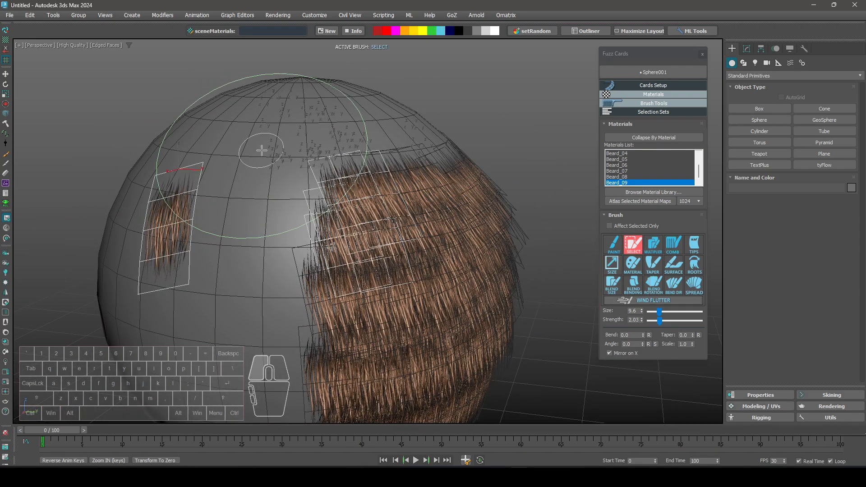
mouse_move(271, 176)
alt+middle_down()
mouse_move(349, 186)
mouse_move(546, 157)
alt+middle_up()
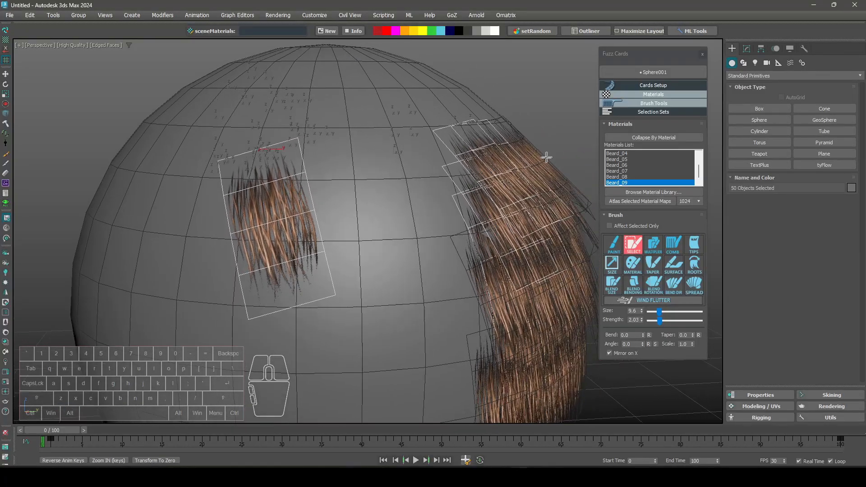
- Show the card setup settings and hide the material settings
click(654, 86)
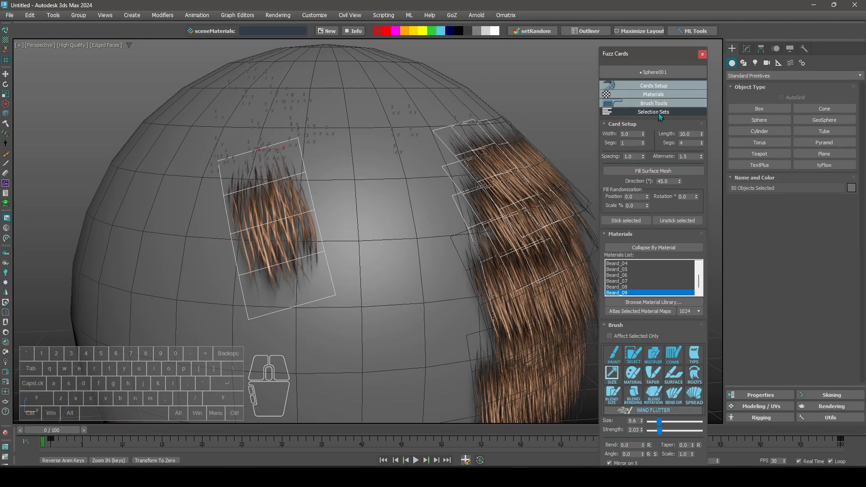
click(653, 94)
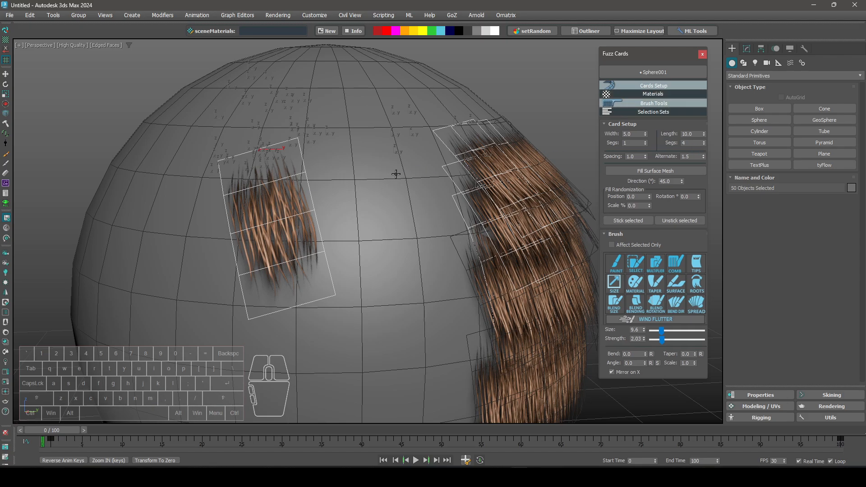
middle_drag(396, 175, 404, 190)
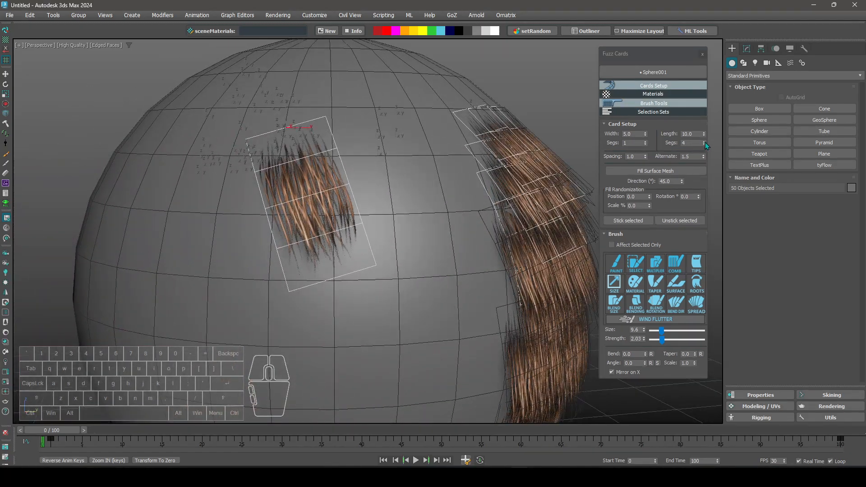
alt+middle_drag(458, 155, 410, 207)
middle_drag(444, 171, 460, 172)
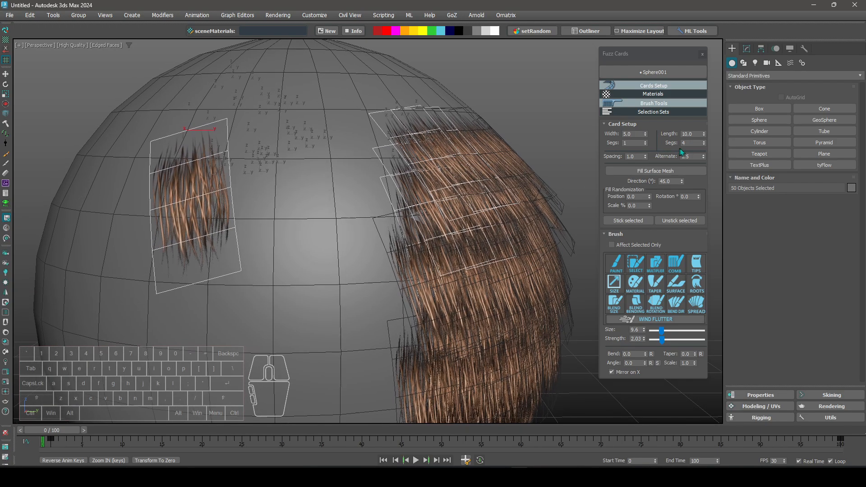
- Increase the selected cards' segments to 21 along the length and 7 across the width
click(705, 142)
click(705, 141)
click(705, 141)
drag(705, 142, 704, 143)
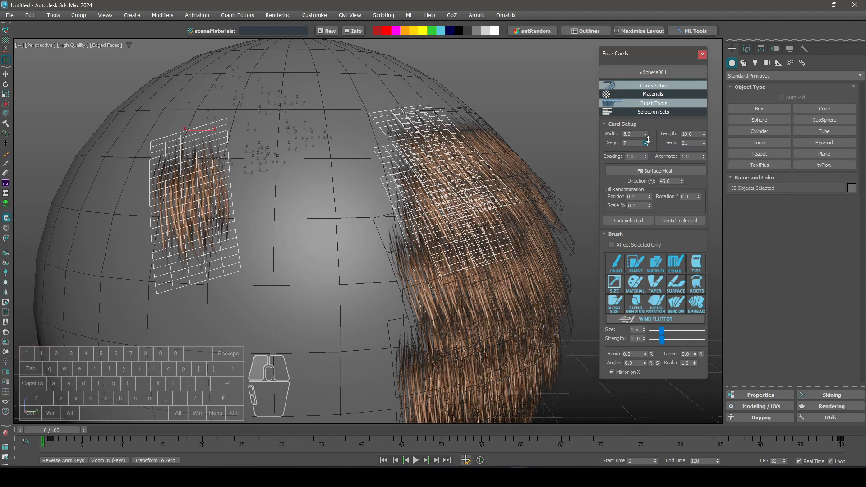
drag(646, 154, 646, 154)
drag(647, 144, 646, 143)
- Reset the selected cards to 1 width segment and 4 length segments
right_click(646, 144)
drag(704, 144, 704, 144)
click(686, 144)
text(4)
key(Return)
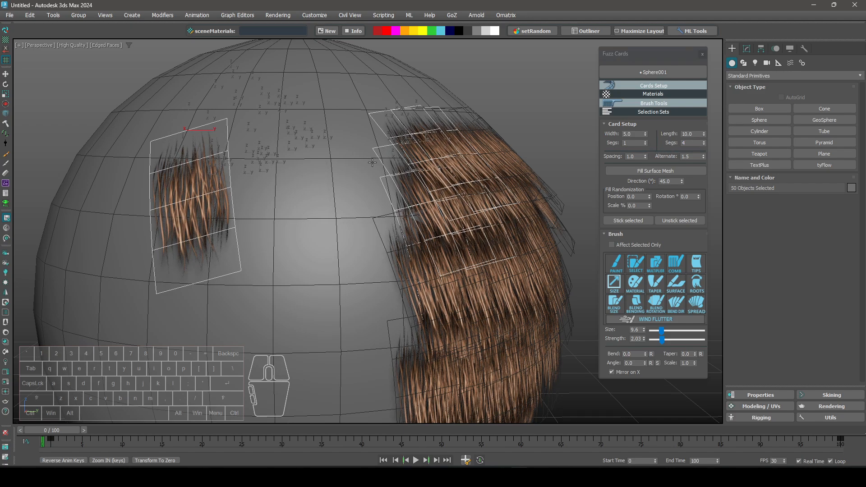
- Widen the selected cards to 7.6 and clear the selection
scroll(402, 174, up, 6)
scroll(403, 173, down, 7)
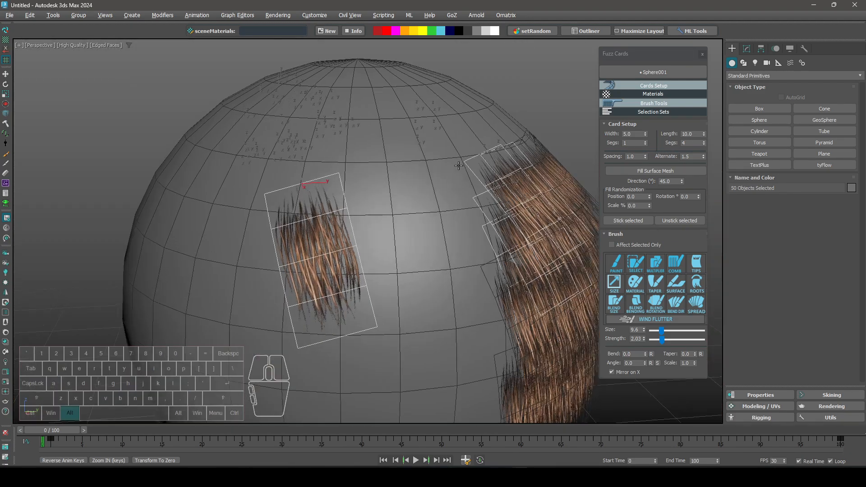
alt+middle_drag(572, 149, 520, 133)
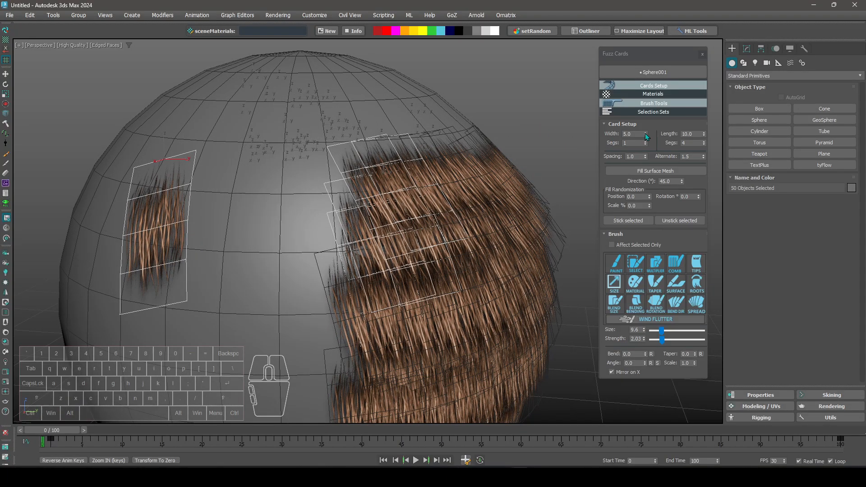
mouse_move(646, 135)
mouse_down()
mouse_move(644, 143)
mouse_move(647, 130)
mouse_up()
click(546, 110)
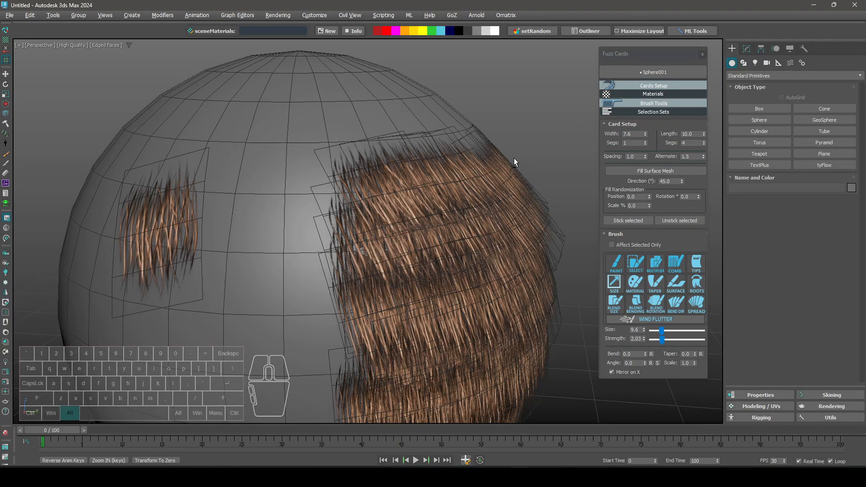
- Select only the isolated card, try lengths up to about 18.2 on it, and set its length to 10.0
mouse_move(514, 158)
alt+middle_down()
mouse_move(526, 150)
mouse_move(510, 151)
alt+middle_up()
alt+middle_drag(168, 192, 469, 176)
click(182, 186)
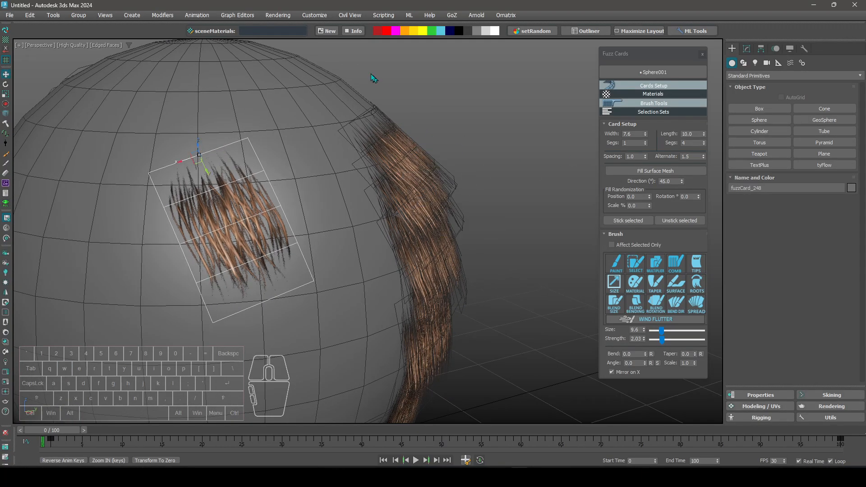
mouse_move(336, 160)
alt+middle_down()
mouse_move(318, 155)
mouse_move(343, 147)
alt+middle_up()
drag(704, 134, 704, 153)
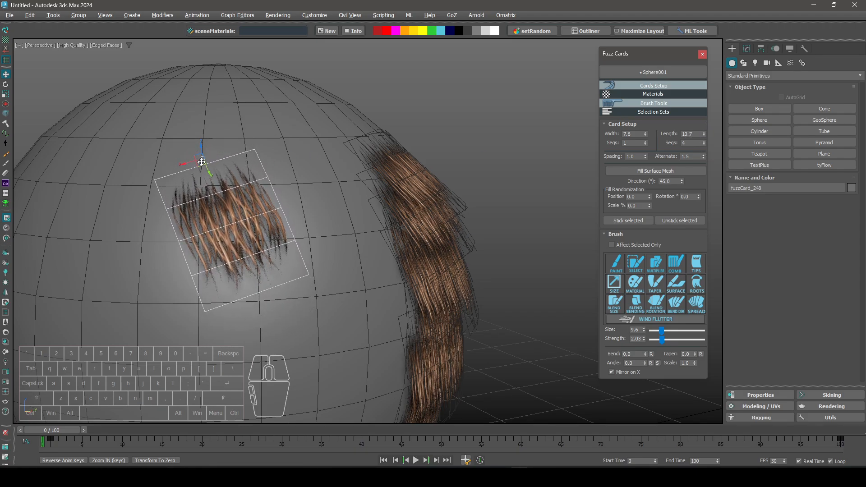
click(704, 133)
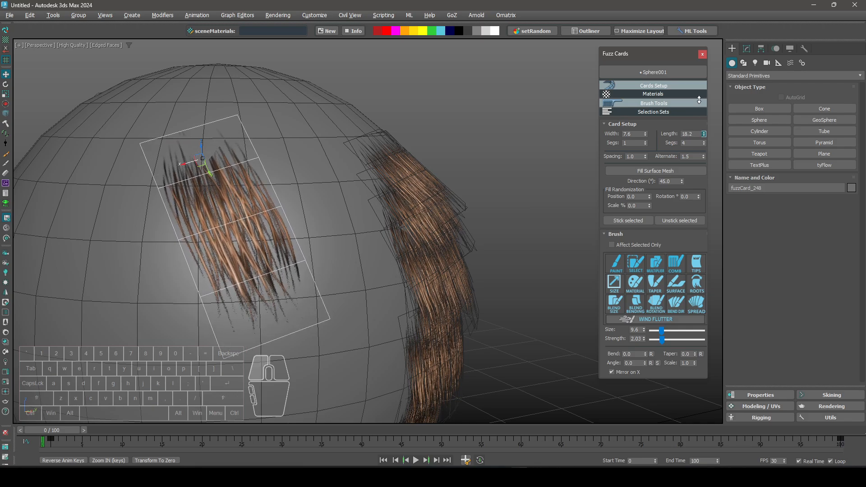
mouse_move(700, 128)
mouse_down()
mouse_move(705, 147)
mouse_move(705, 124)
mouse_up()
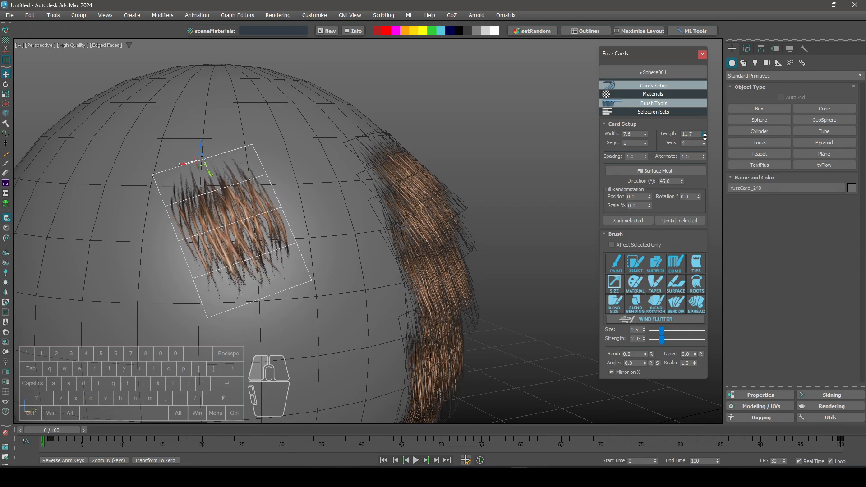
drag(705, 137, 705, 134)
alt+middle_drag(536, 190, 514, 186)
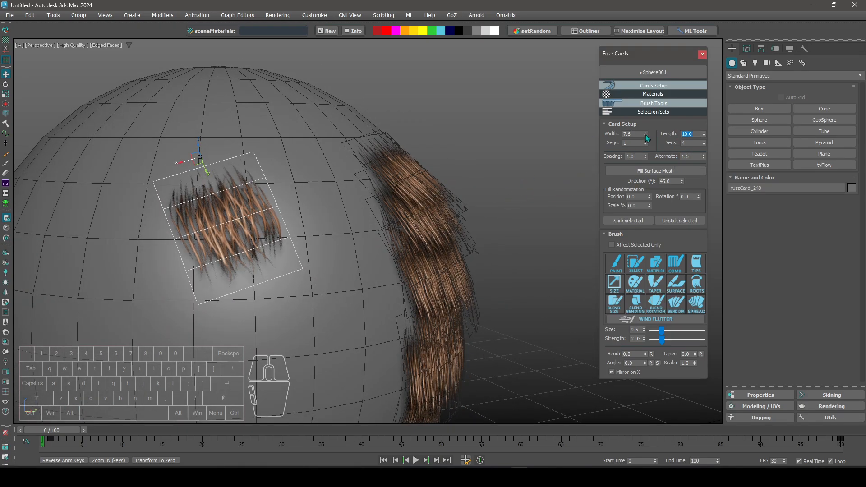
- Narrow the isolated card to a width of 5.6 and clear the selection
drag(646, 135, 646, 136)
click(560, 216)
alt+middle_drag(547, 275, 493, 248)
scroll(492, 247, down, 3)
alt+scroll(522, 248, up, 3)
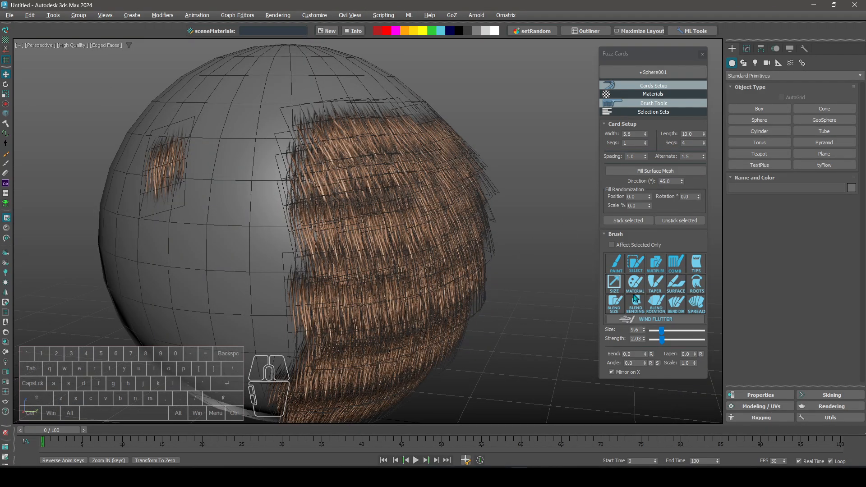
- Replace the card setup settings with the material settings and activate the Material brush with Beard_02
click(650, 85)
click(647, 95)
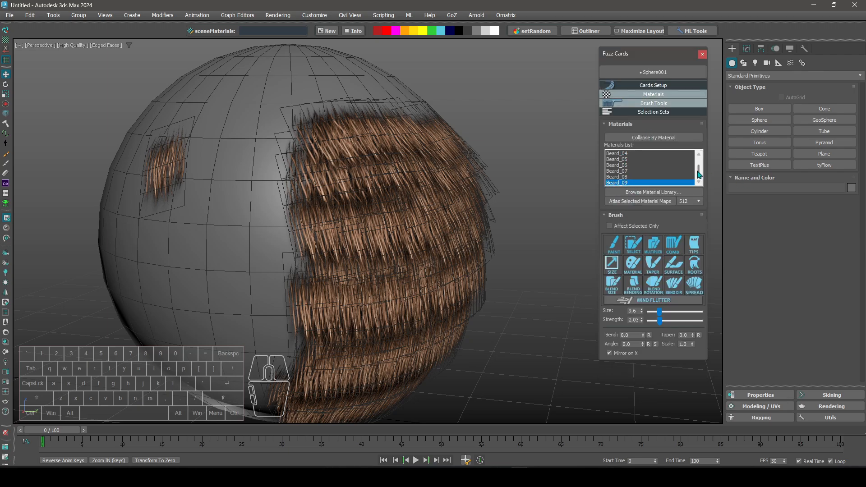
drag(699, 175, 702, 157)
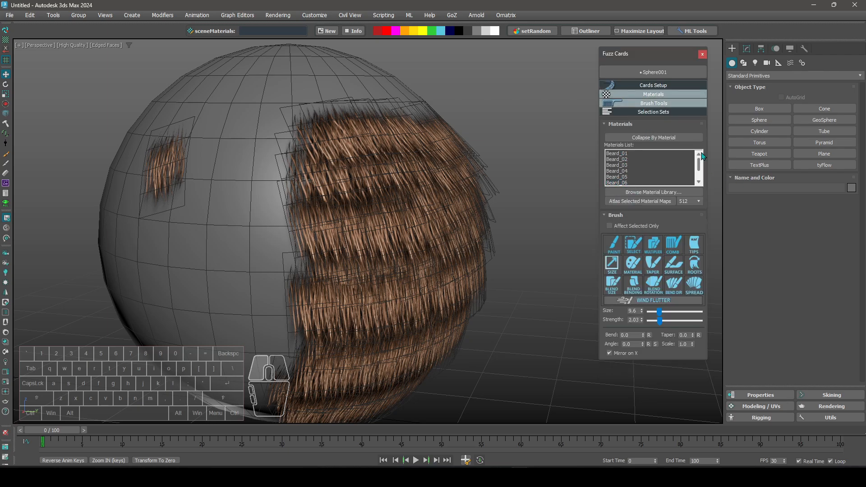
click(633, 265)
alt+middle_drag(343, 109, 250, 107)
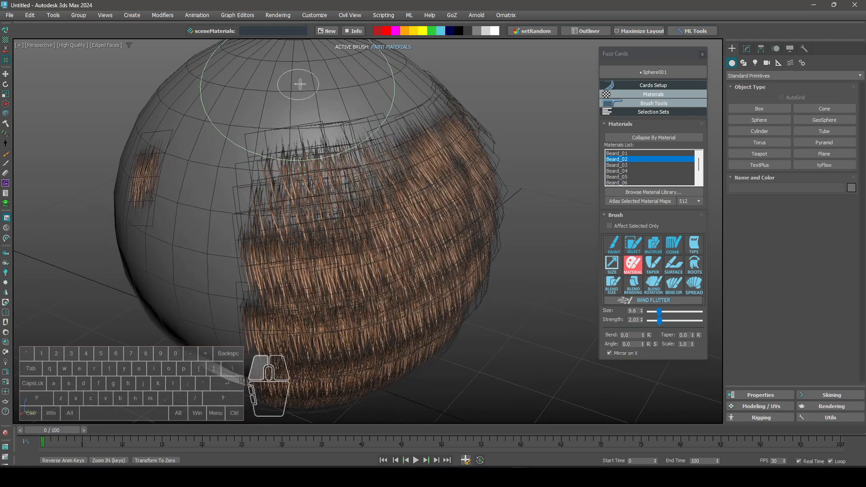
- Paint the Beard_02 material over the cards along the upper and front edges of the hair patch
drag(300, 84, 334, 85)
alt+middle_drag(334, 86, 264, 104)
mouse_move(265, 105)
mouse_down()
mouse_move(319, 81)
mouse_move(404, 73)
mouse_up()
alt+middle_drag(289, 145, 354, 126)
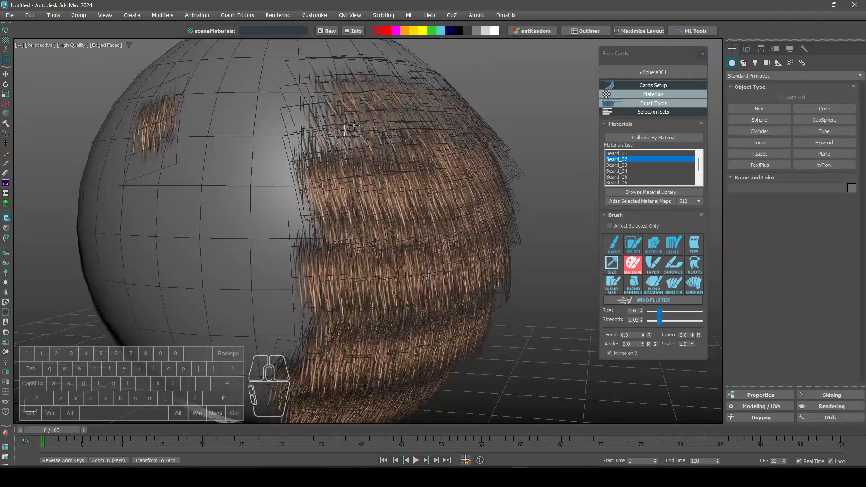
drag(268, 92, 229, 268)
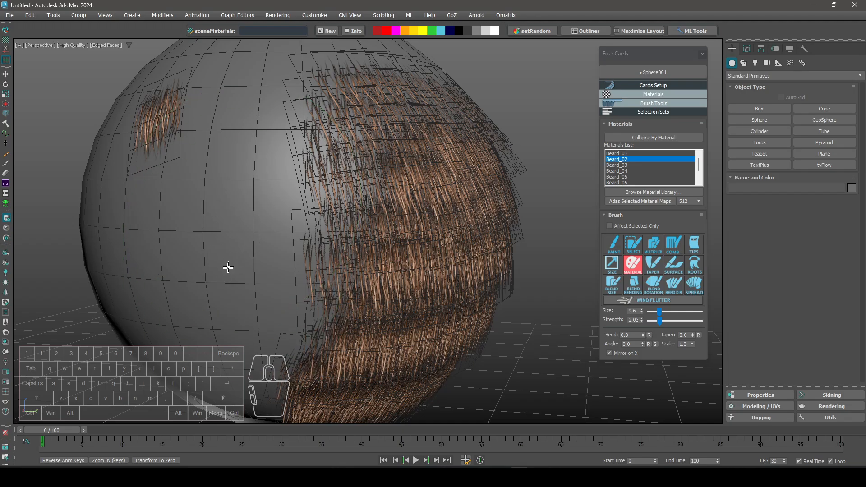
alt+middle_drag(228, 267, 280, 135)
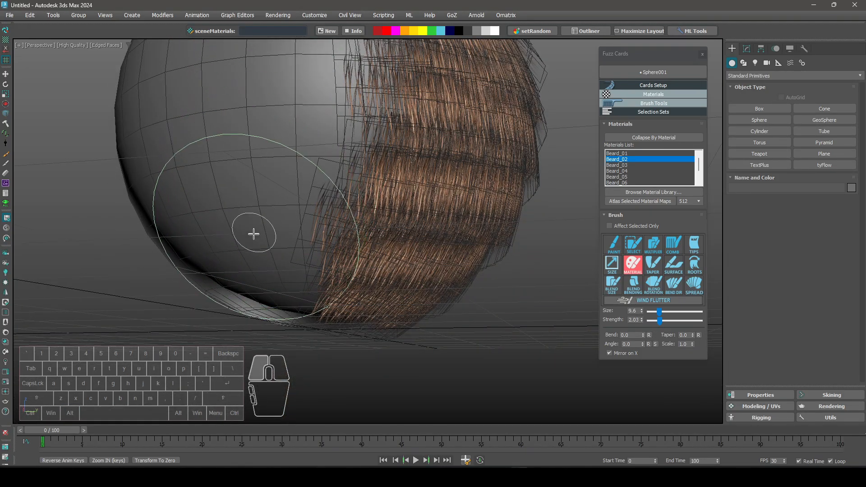
mouse_move(254, 234)
alt+middle_down()
mouse_move(300, 170)
mouse_move(230, 101)
mouse_move(376, 149)
mouse_move(386, 298)
mouse_move(382, 274)
mouse_move(367, 284)
mouse_move(460, 178)
alt+middle_up()
alt+middle_drag(421, 140, 399, 184)
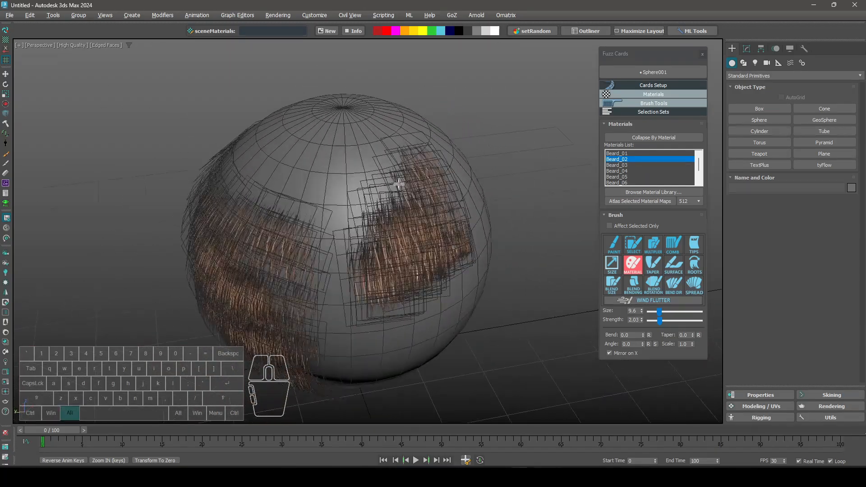
alt+middle_drag(380, 154, 413, 193)
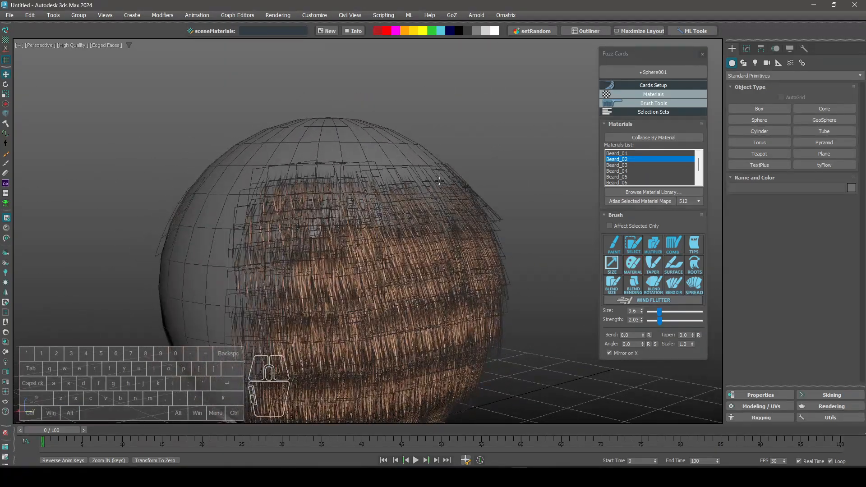
- Add Beard_03 and Beard_04 to the chosen materials, turn off edged faces, and paint the mix over the patch's upper cards
ctrl+click(626, 171)
ctrl+click(627, 165)
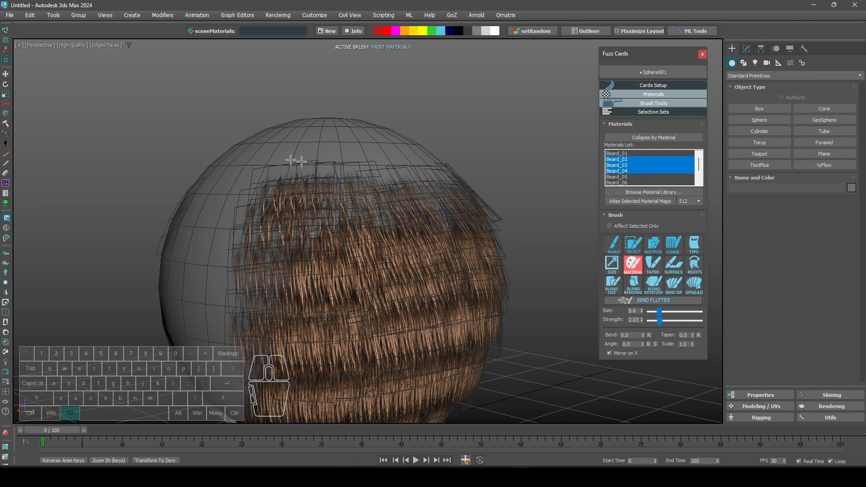
alt+middle_drag(296, 161, 295, 173)
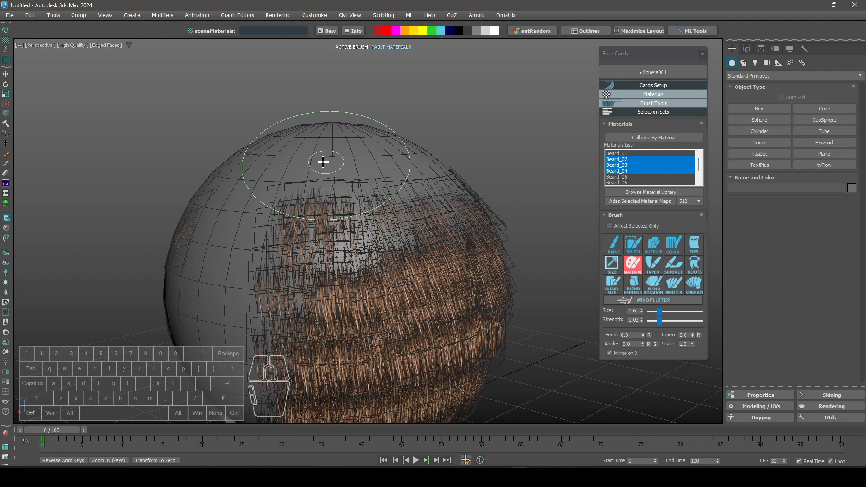
scroll(331, 189, up, 2)
mouse_move(299, 193)
alt+middle_down()
mouse_move(331, 189)
mouse_move(294, 191)
alt+middle_up()
key(F4)
mouse_move(293, 192)
mouse_down()
mouse_move(261, 206)
mouse_move(326, 157)
mouse_up()
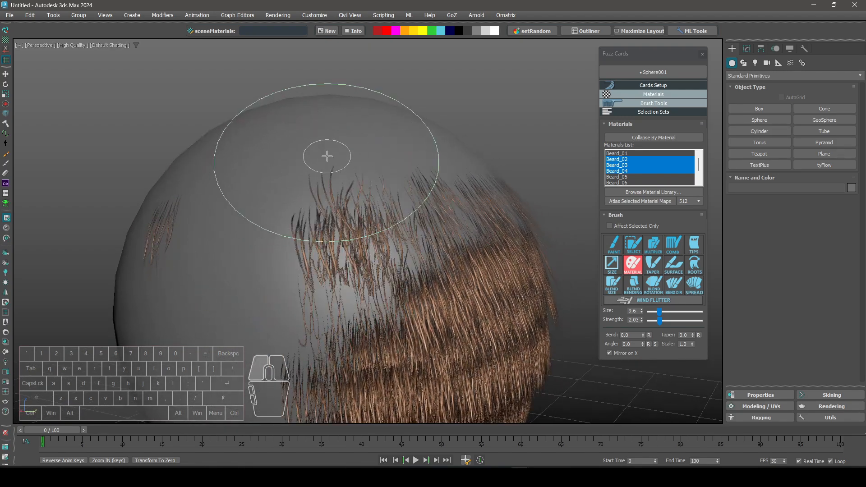
- Extend the Beard_02, Beard_03 and Beard_04 mix over the rest of the patch's upper and side cards
alt+middle_drag(327, 157, 331, 178)
mouse_move(271, 192)
mouse_down()
mouse_move(283, 173)
mouse_move(247, 168)
mouse_up()
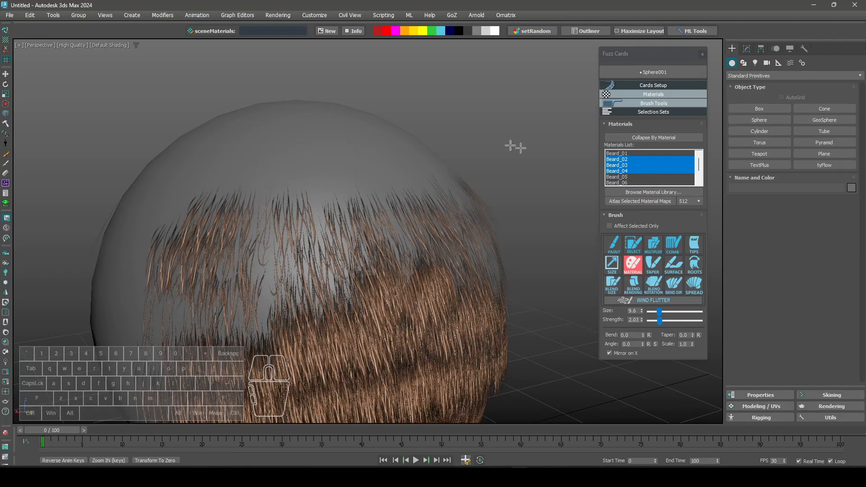
alt+middle_drag(269, 211, 285, 197)
mouse_move(196, 184)
mouse_down()
mouse_move(228, 164)
mouse_move(275, 159)
mouse_up()
alt+middle_drag(276, 159, 292, 164)
mouse_move(293, 163)
mouse_down()
mouse_move(323, 160)
mouse_move(283, 145)
mouse_up()
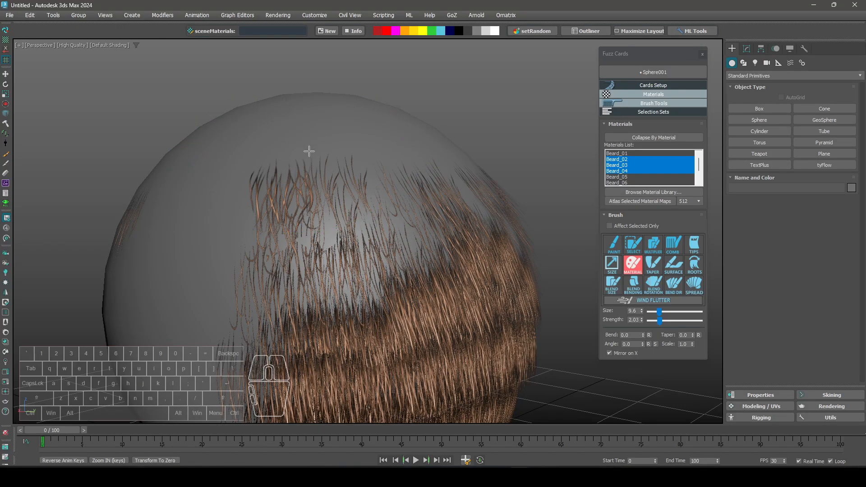
drag(336, 163, 376, 174)
alt+middle_drag(376, 174, 396, 179)
key(w)
alt+middle_drag(320, 181, 523, 221)
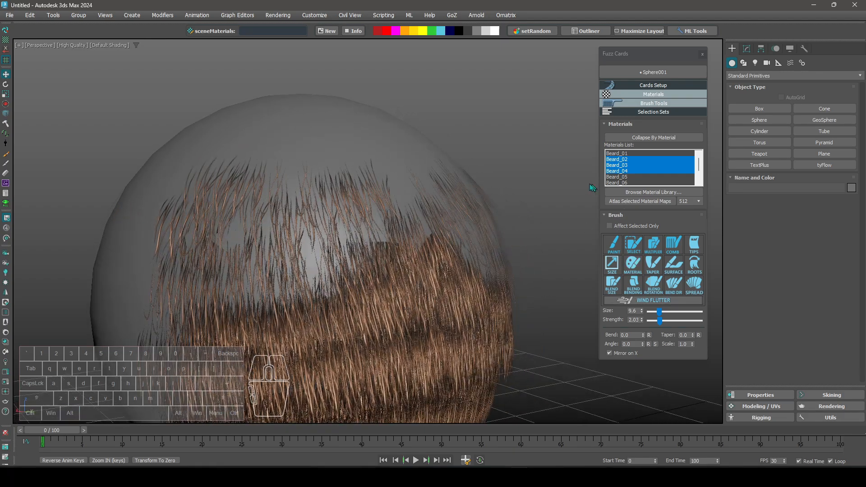
- Choose Beard_09 as the only material and paint it over the middle and upper cards of the large patch
scroll(635, 182, down, 1)
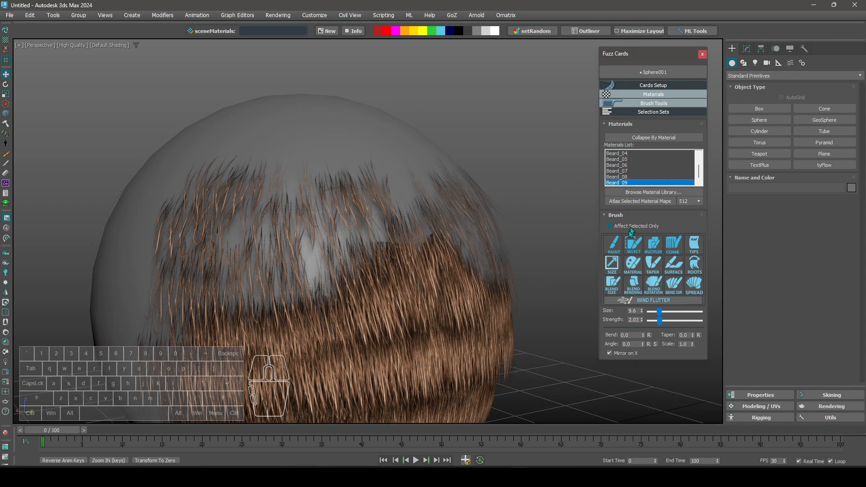
click(633, 265)
drag(451, 225, 261, 222)
scroll(400, 189, down, 5)
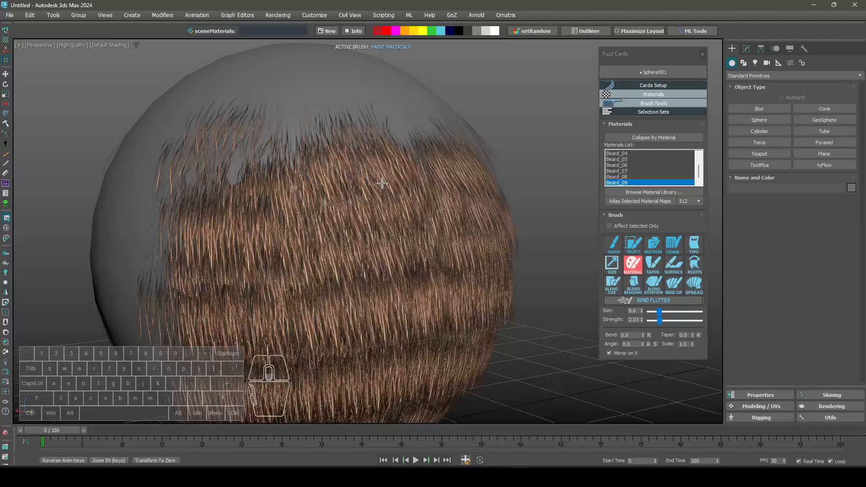
scroll(400, 190, up, 3)
alt+middle_drag(400, 189, 379, 162)
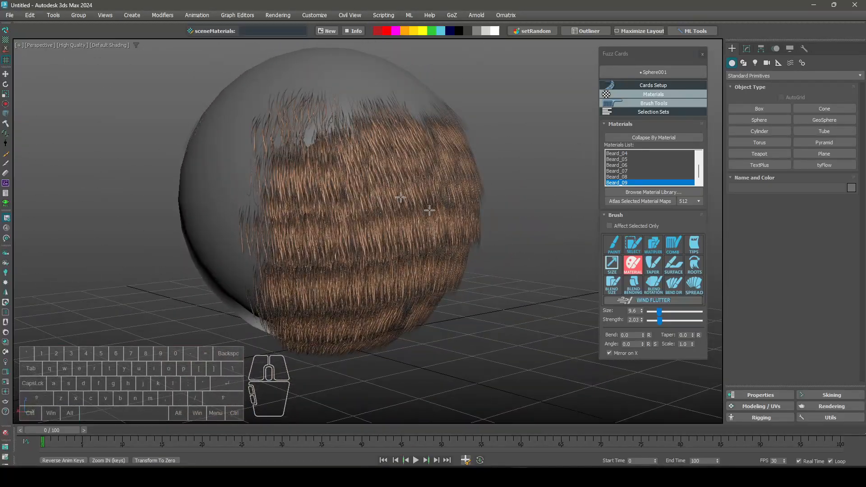
alt+middle_drag(325, 158, 365, 195)
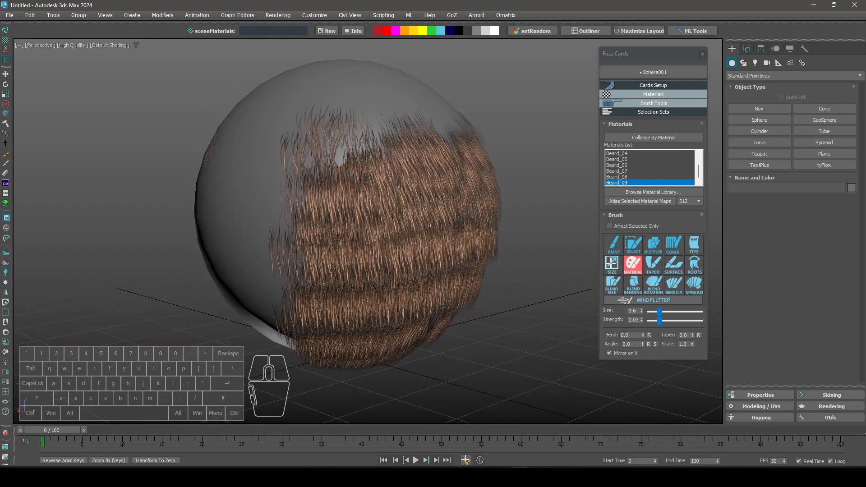
mouse_move(419, 226)
middle_down()
mouse_move(371, 207)
mouse_move(379, 203)
mouse_move(356, 204)
mouse_move(340, 124)
middle_up()
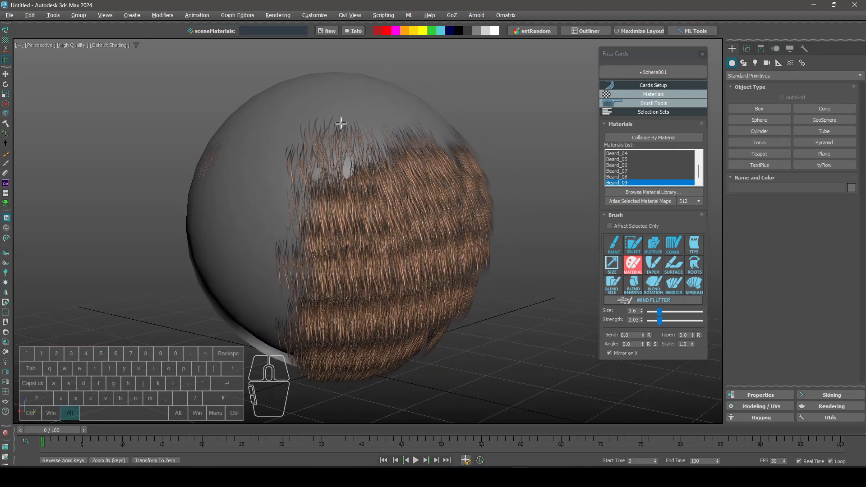
- Strip the hair material from all cards on the large patch with the Material brush, leaving plain card geometry
mouse_move(340, 123)
alt+mouse_down()
mouse_move(332, 137)
mouse_move(337, 220)
alt+mouse_up()
alt+middle_drag(331, 333, 333, 228)
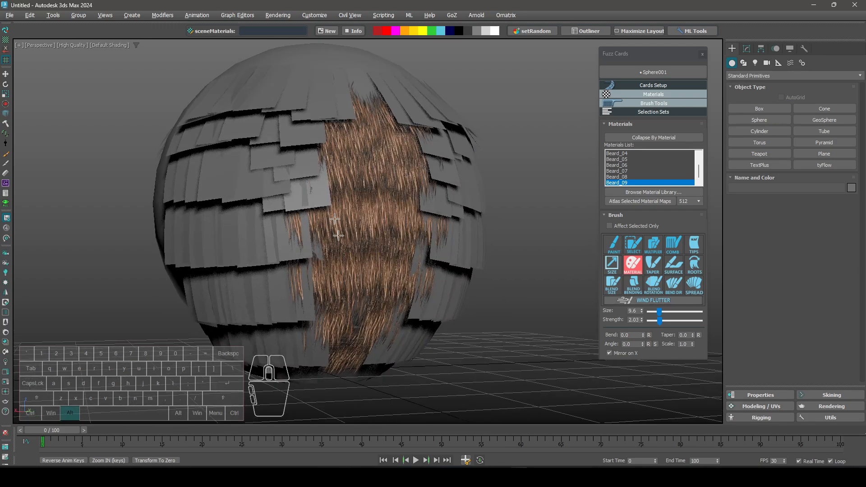
alt+drag(333, 228, 336, 280)
alt+middle_drag(339, 86, 433, 83)
alt+middle_drag(344, 208, 386, 237)
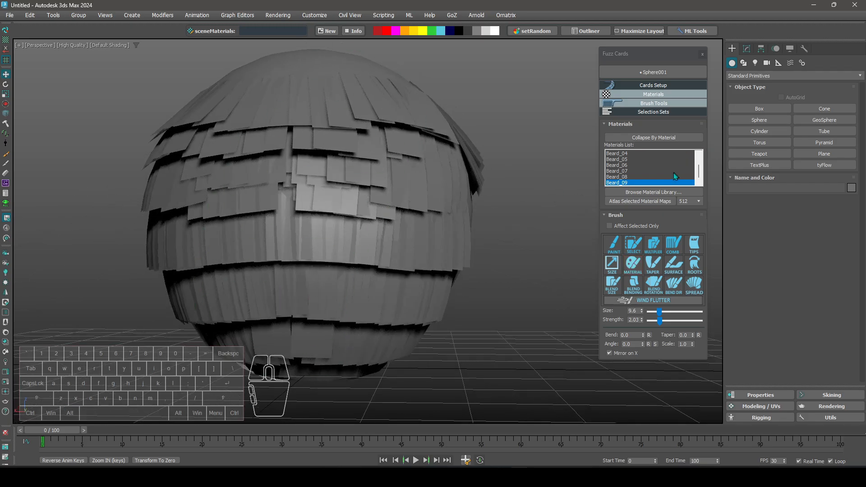
- Paint Beard_09 back over all the bare cards, including the isolated card, with the Material brush
click(633, 265)
mouse_move(451, 153)
alt+middle_down()
mouse_move(373, 180)
mouse_move(485, 170)
alt+middle_up()
mouse_move(370, 114)
alt+middle_down()
mouse_move(348, 329)
mouse_move(194, 310)
mouse_move(319, 236)
mouse_move(294, 231)
alt+middle_up()
drag(294, 231, 370, 203)
mouse_move(497, 203)
alt+middle_down()
mouse_move(466, 212)
mouse_move(338, 207)
alt+middle_up()
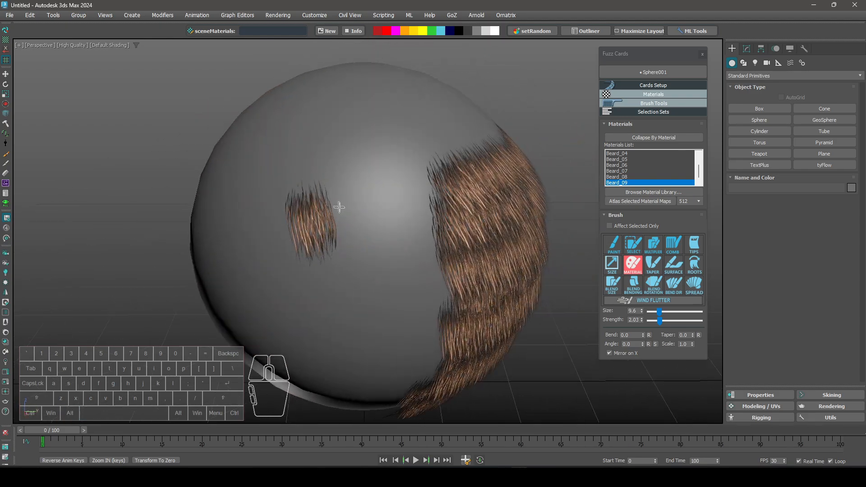
alt+middle_drag(510, 261, 388, 208)
scroll(387, 208, up, 2)
right_click(393, 205)
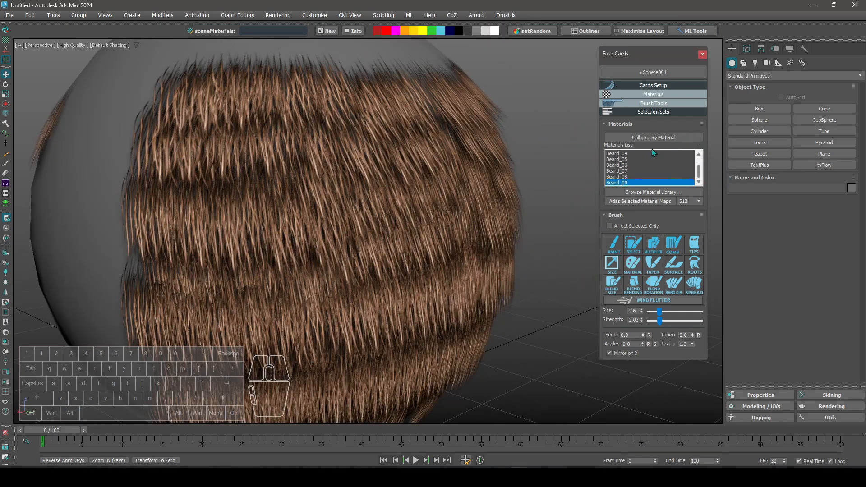
- Choose Beard_02 and paint it over the hair patches' outer edges using a Material brush size of 4.2
scroll(696, 170, up, 1)
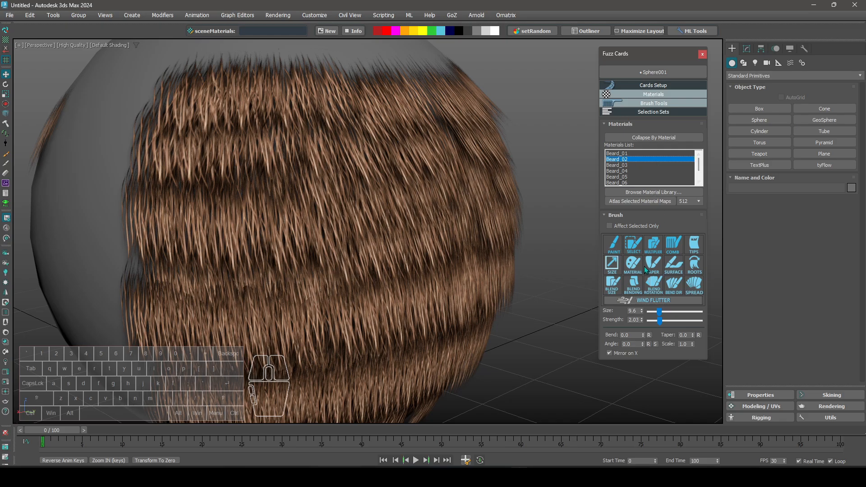
click(633, 265)
alt+middle_drag(506, 193, 531, 221)
mouse_move(438, 192)
alt+middle_down()
mouse_move(265, 110)
mouse_move(277, 110)
mouse_move(255, 145)
alt+middle_up()
alt+middle_drag(354, 135, 300, 130)
mouse_move(269, 235)
alt+middle_down()
mouse_move(410, 123)
mouse_move(269, 132)
alt+middle_up()
mouse_move(380, 127)
alt+middle_down()
mouse_move(348, 131)
mouse_move(372, 140)
alt+middle_up()
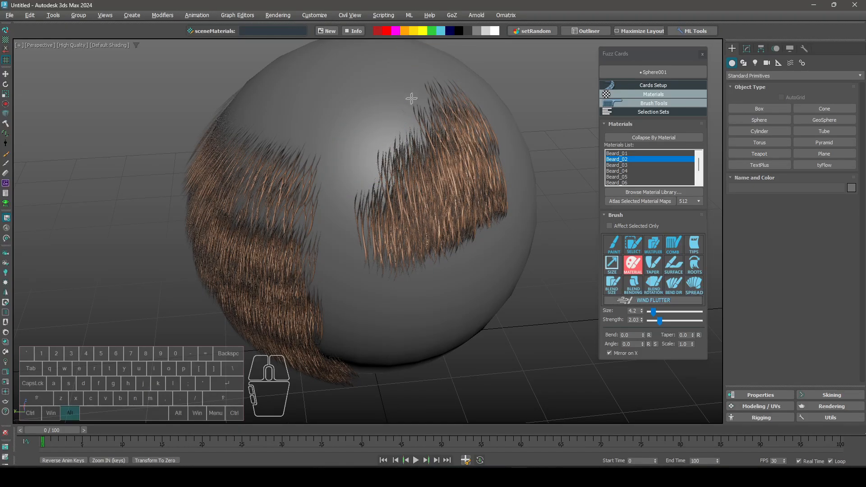
alt+middle_drag(412, 96, 473, 72)
scroll(490, 88, down, 3)
mouse_move(490, 89)
alt+middle_down()
mouse_move(505, 139)
mouse_move(458, 231)
mouse_move(396, 226)
mouse_move(400, 272)
mouse_move(445, 276)
alt+middle_up()
right_click(505, 140)
- Adjust the tip taper of the smaller patch's edge cards with the Taper brush, displaying edged faces only while brushing
scroll(459, 231, down, 1)
scroll(456, 225, up, 6)
scroll(401, 272, down, 3)
alt+middle_drag(444, 276, 433, 275)
click(653, 265)
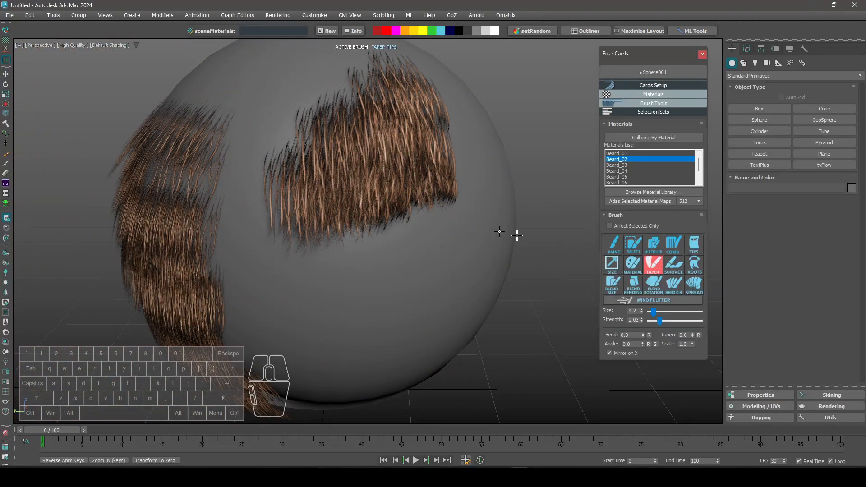
alt+middle_drag(516, 234, 289, 220)
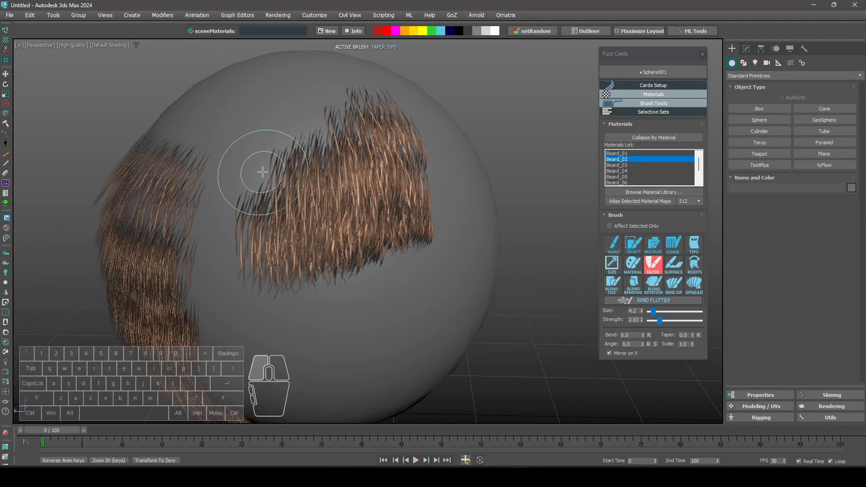
key(F4)
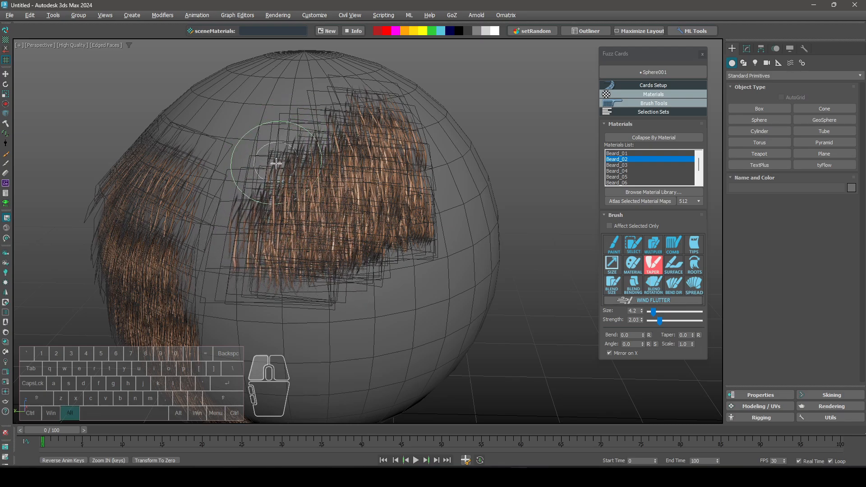
alt+drag(293, 155, 291, 148)
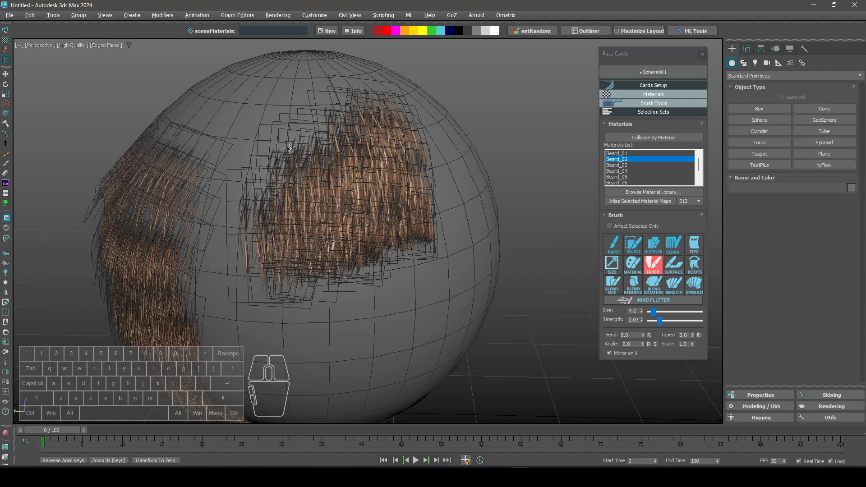
key(F4)
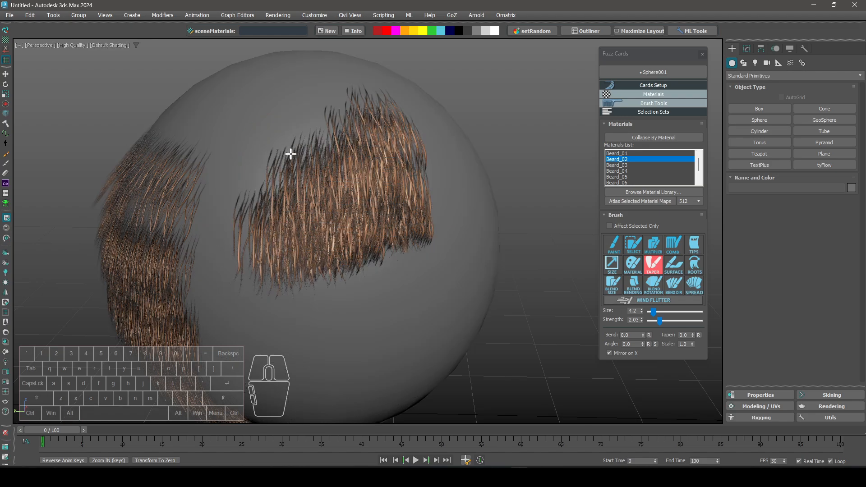
- Activate the Surface brush with size 10.0 and strength 1.23, apply it to the smaller patch, and display edged faces
click(614, 246)
click(671, 273)
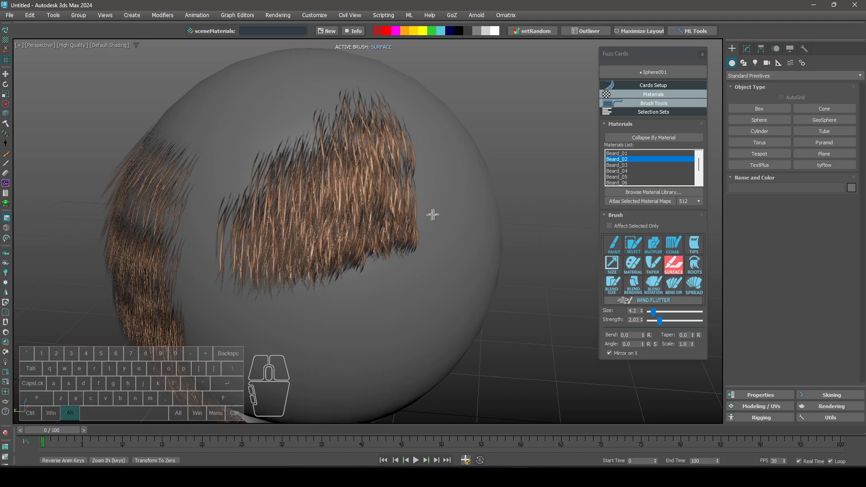
mouse_move(433, 214)
alt+middle_down()
mouse_move(384, 202)
mouse_move(412, 183)
mouse_move(378, 199)
mouse_move(373, 187)
mouse_move(402, 230)
mouse_move(391, 229)
alt+middle_up()
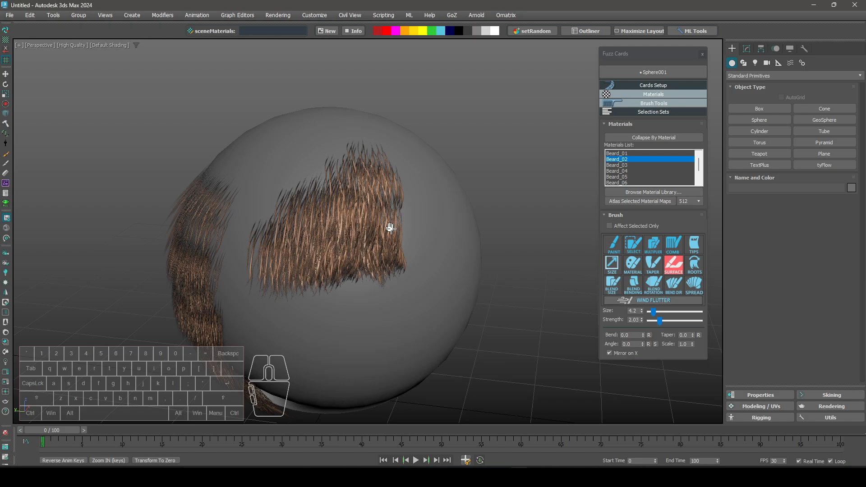
key(shift)
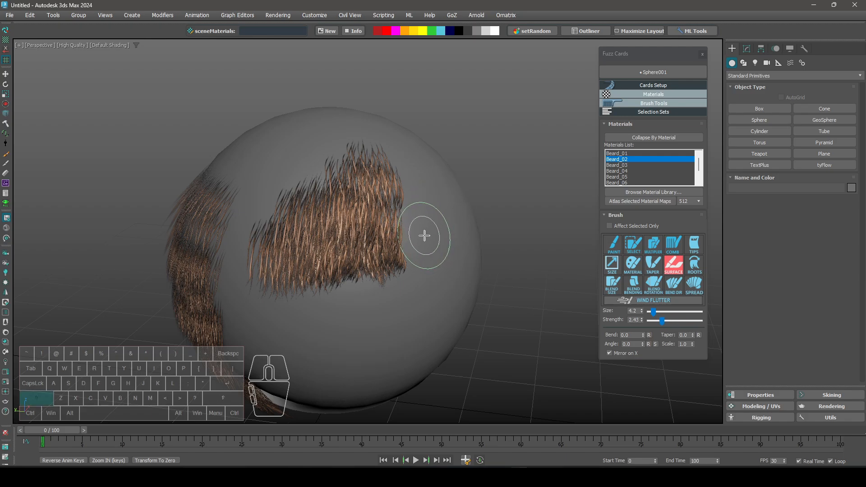
ctrl+drag(422, 238, 430, 224)
alt+middle_drag(414, 223, 433, 231)
drag(373, 154, 372, 157)
key(F4)
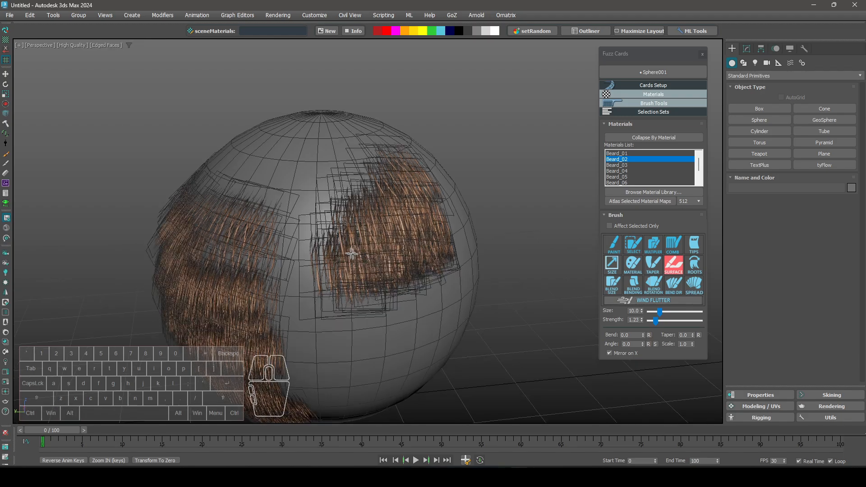
- Work the Surface brush over the smaller patch and all around the large patch down to its lower edge
mouse_move(379, 256)
mouse_down()
mouse_move(383, 209)
mouse_move(373, 162)
mouse_up()
alt+middle_drag(375, 163, 392, 177)
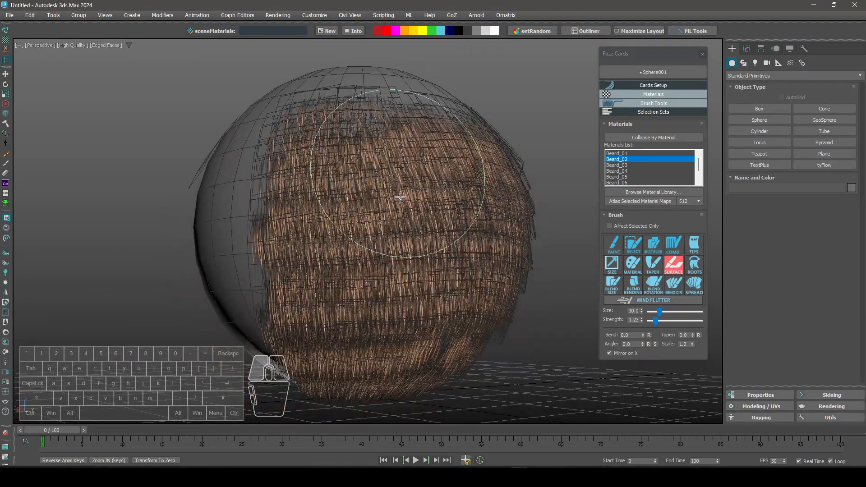
alt+middle_drag(323, 165, 306, 132)
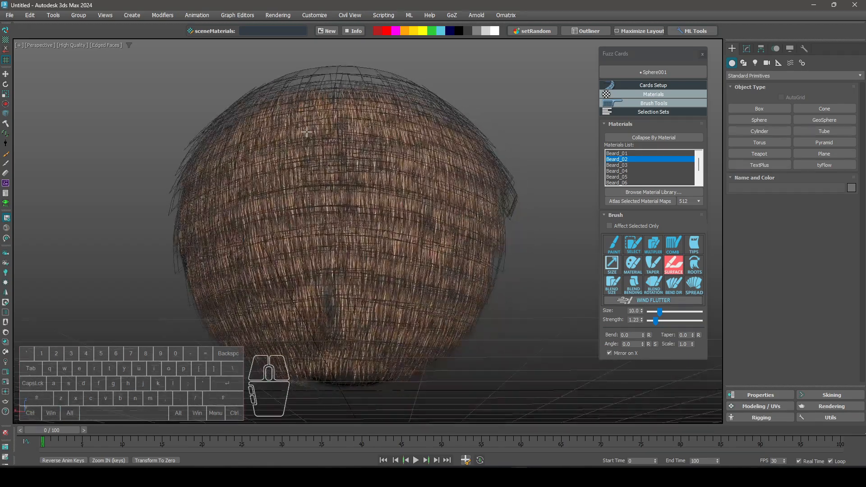
alt+middle_drag(333, 340, 366, 241)
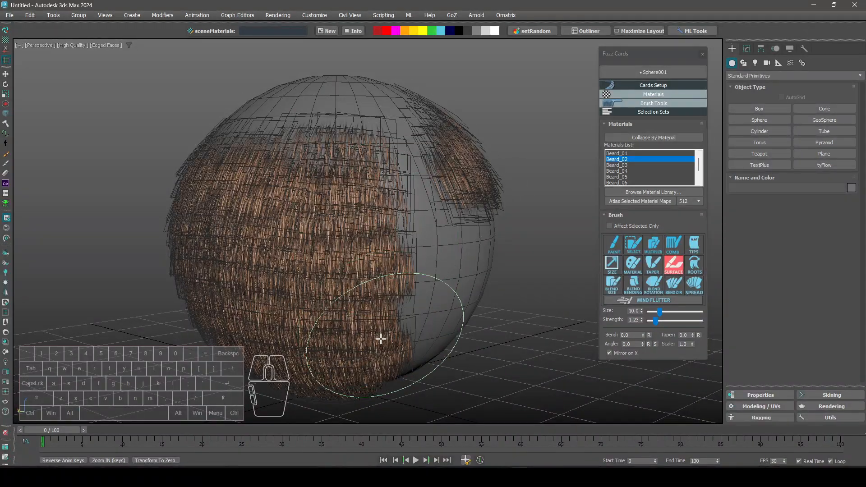
alt+middle_drag(381, 339, 360, 241)
alt+middle_drag(462, 305, 384, 199)
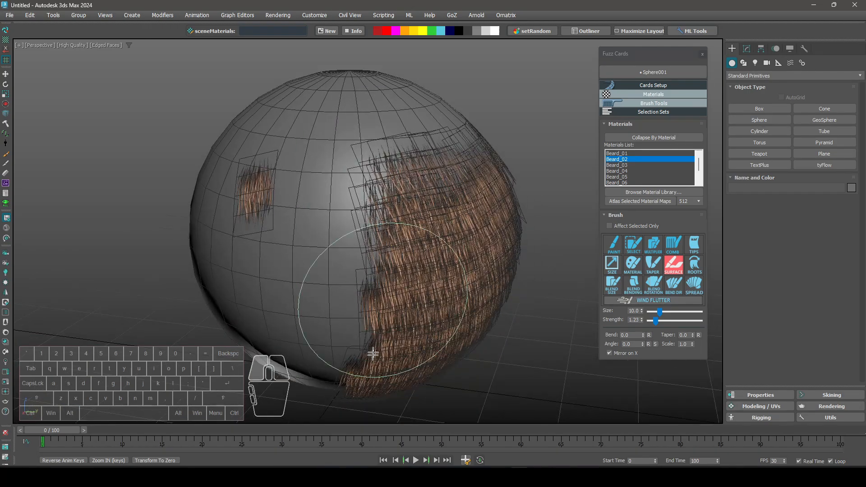
alt+middle_drag(373, 354, 381, 222)
mouse_move(375, 311)
alt+middle_down()
mouse_move(410, 262)
mouse_move(449, 244)
mouse_move(476, 252)
alt+middle_up()
- Activate the Roots brush and set its size to 5.75, framing the isolated card
click(695, 264)
alt+middle_drag(557, 230, 325, 191)
drag(659, 312, 661, 314)
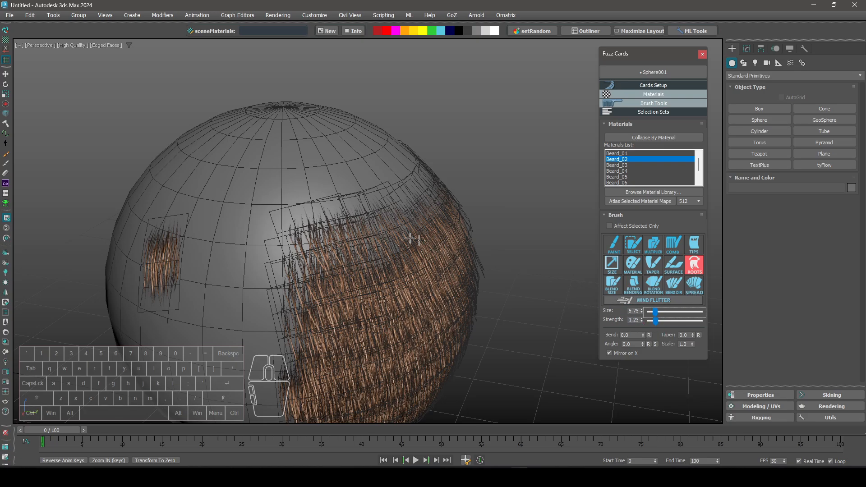
mouse_move(384, 226)
alt+middle_down()
mouse_move(296, 187)
mouse_move(329, 170)
mouse_move(226, 196)
mouse_move(334, 170)
alt+middle_up()
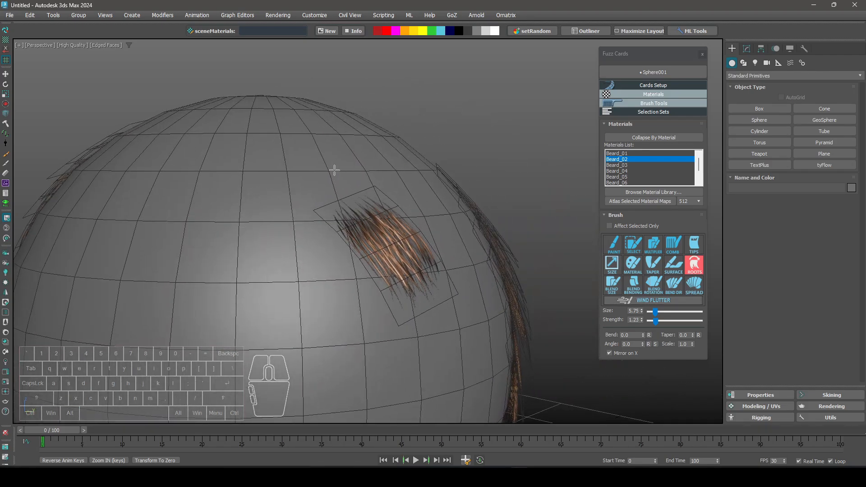
- Select the isolated card and adjust its root angle with the Roots brush
click(366, 224)
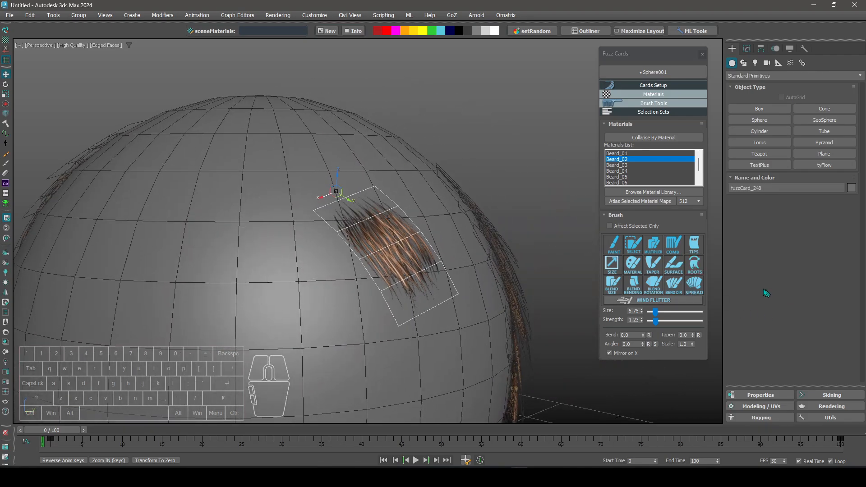
click(695, 270)
alt+middle_drag(285, 163, 333, 181)
alt+drag(339, 194, 328, 166)
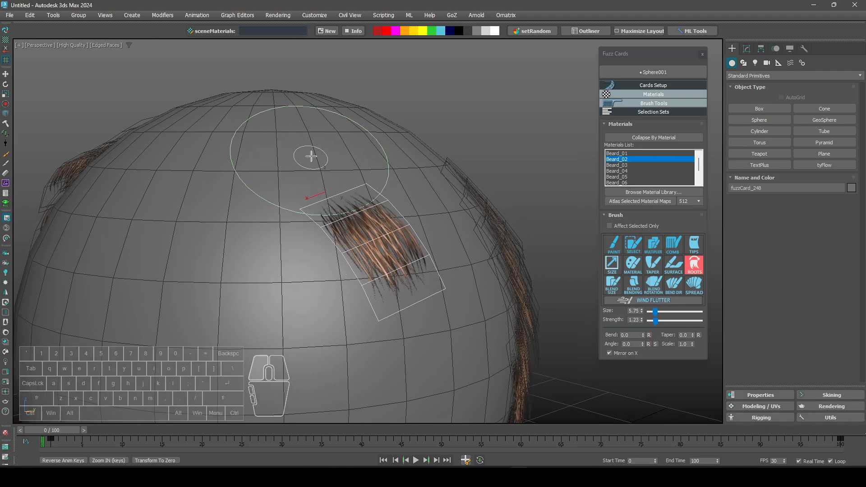
mouse_move(296, 162)
alt+middle_down()
mouse_move(356, 186)
mouse_move(334, 198)
mouse_move(310, 184)
mouse_move(541, 216)
alt+middle_up()
mouse_move(452, 209)
alt+middle_down()
mouse_move(477, 211)
mouse_move(462, 213)
alt+middle_up()
right_click(462, 212)
- Turn off mirroring on X and change the isolated card's root angle with several Roots brush strokes
click(612, 353)
alt+middle_drag(543, 284, 448, 269)
click(693, 265)
alt+middle_drag(451, 240, 412, 232)
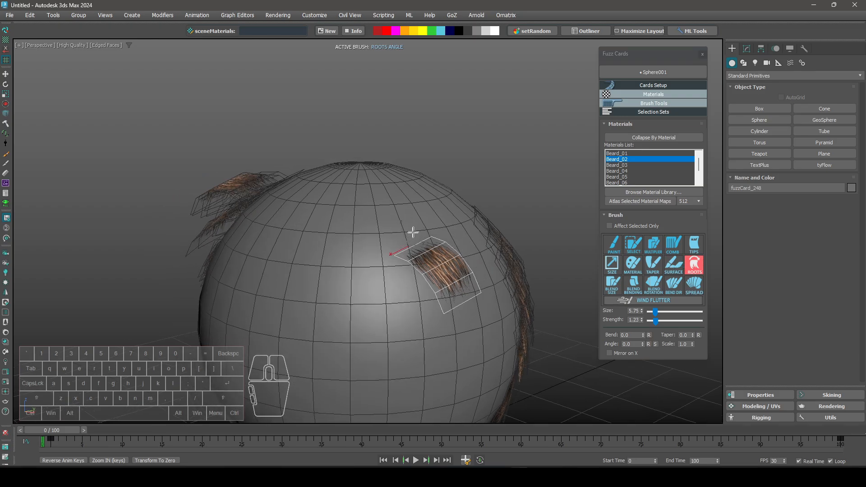
drag(412, 232, 418, 236)
alt+middle_drag(418, 236, 401, 239)
mouse_move(415, 241)
mouse_down()
mouse_move(429, 279)
mouse_move(424, 236)
mouse_move(407, 224)
mouse_up()
alt+middle_drag(414, 230, 426, 216)
drag(408, 236, 401, 230)
mouse_move(415, 236)
alt+middle_down()
mouse_move(399, 242)
mouse_move(420, 255)
alt+middle_up()
right_click(412, 256)
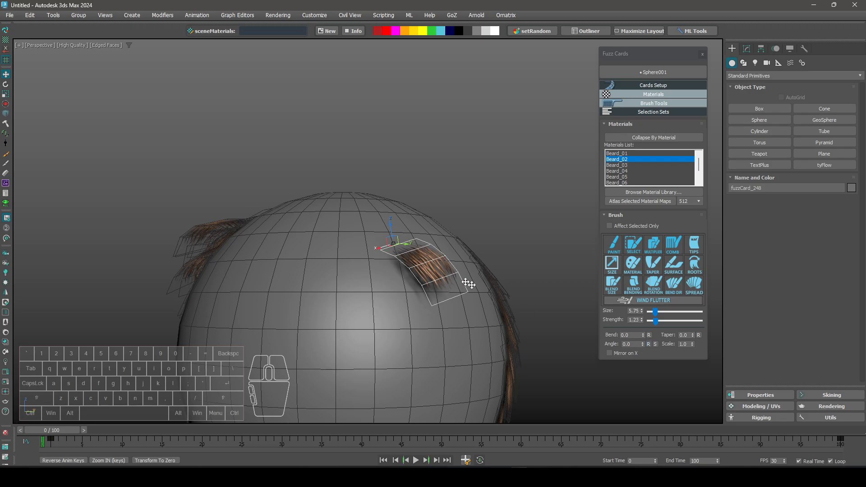
- Reset the isolated card's angle
click(649, 344)
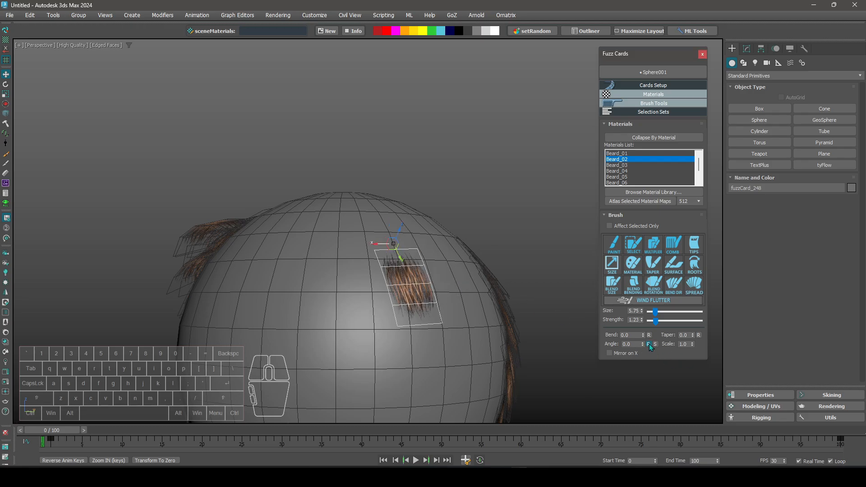
alt+middle_drag(441, 290, 545, 299)
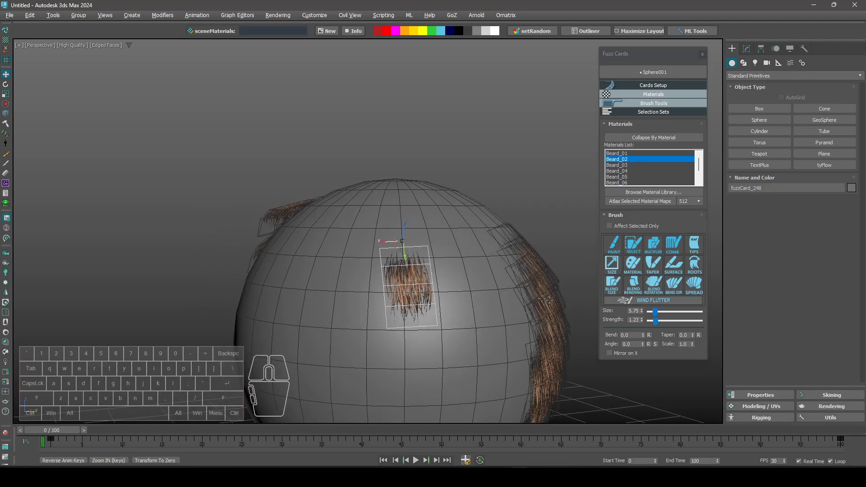
- Change the isolated card's root angle with a brush stroke just above its root
mouse_move(397, 219)
mouse_down()
mouse_move(406, 214)
mouse_move(377, 224)
mouse_move(397, 234)
mouse_up()
alt+middle_drag(396, 234, 419, 246)
right_click(420, 245)
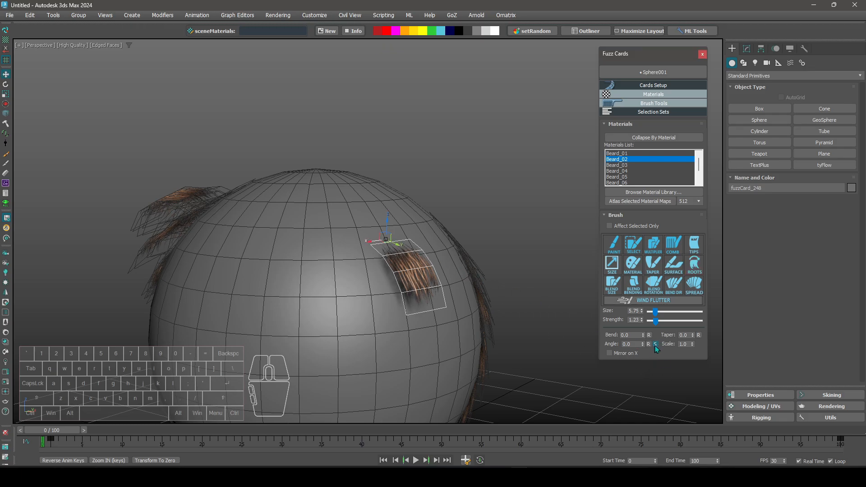
mouse_move(420, 290)
alt+middle_down()
mouse_move(395, 284)
mouse_move(418, 274)
alt+middle_up()
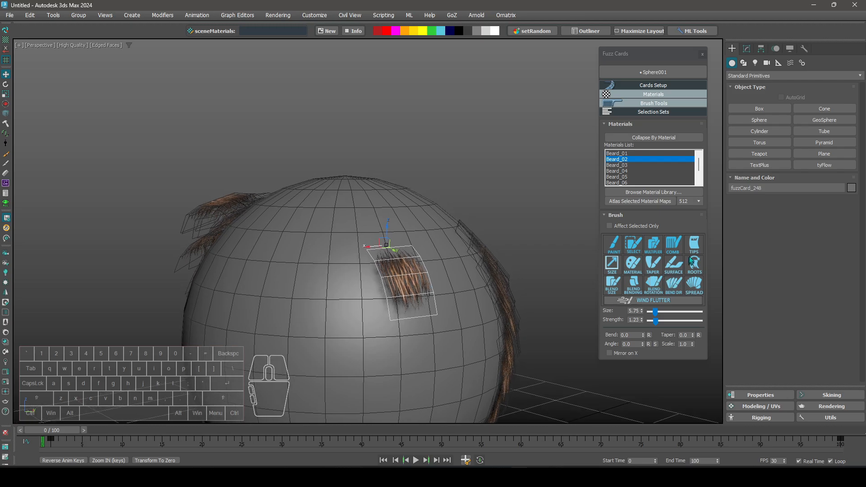
- Comb the isolated card downward along the sphere with the Comb brush
click(672, 254)
mouse_move(338, 224)
mouse_down()
mouse_move(397, 252)
mouse_move(389, 289)
mouse_up()
drag(384, 262, 358, 296)
right_click(358, 296)
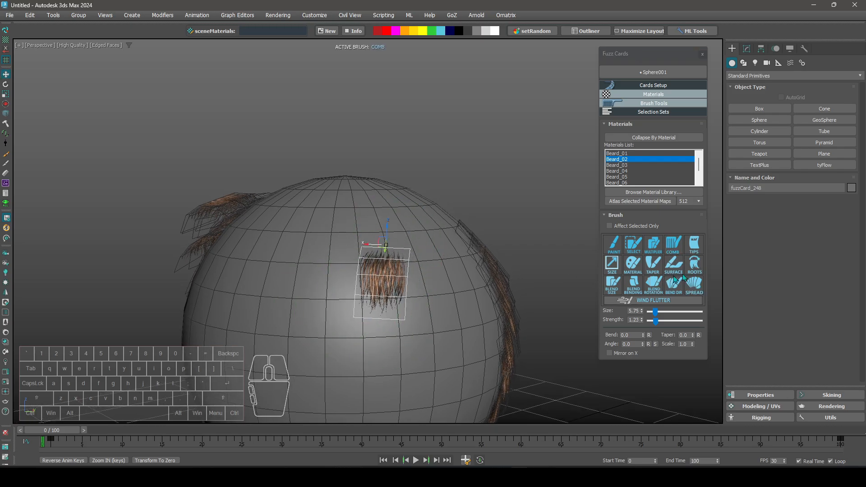
- Tilt the isolated card sideways at its root with a Roots brush stroke
click(700, 269)
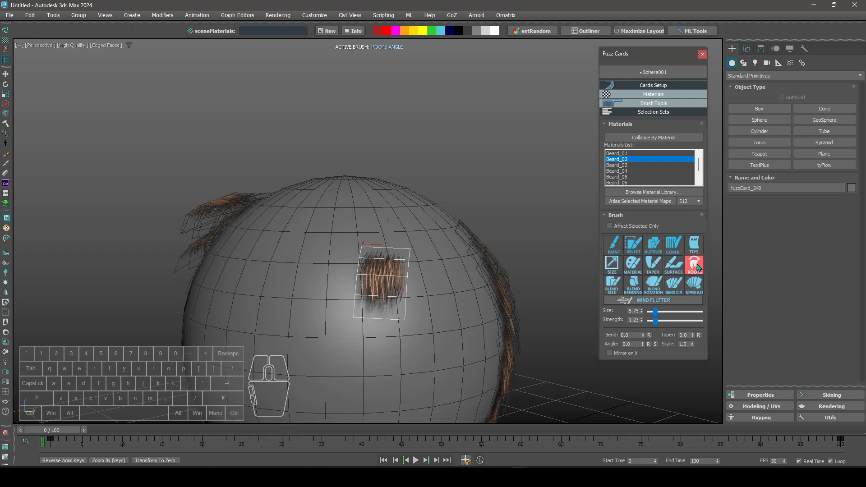
drag(387, 230, 405, 249)
right_click(405, 249)
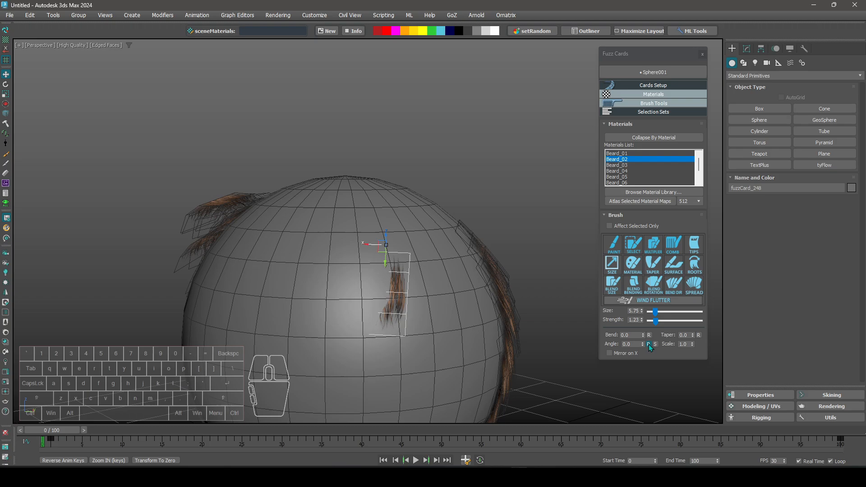
- Change the size of the hair cards along the upper edge of the large patch with the Size brush
alt+middle_drag(451, 279, 522, 307)
alt+middle_drag(582, 325, 424, 290)
alt+middle_drag(424, 290, 345, 248)
middle_drag(345, 248, 579, 284)
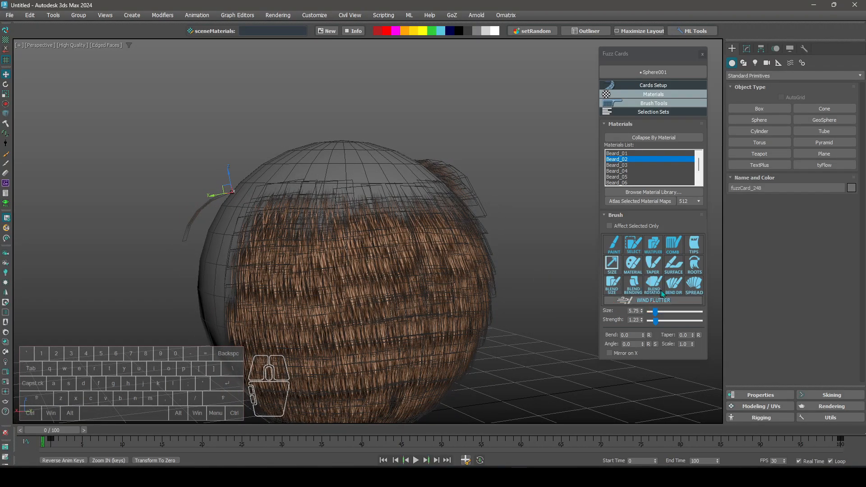
click(612, 264)
alt+middle_drag(408, 214, 426, 231)
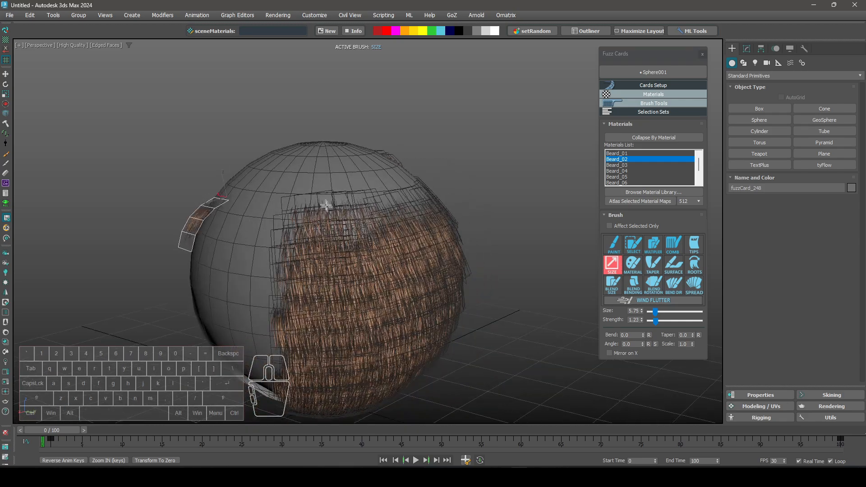
mouse_move(327, 205)
shift+mouse_down()
mouse_move(316, 194)
mouse_move(305, 200)
mouse_move(368, 190)
mouse_move(412, 198)
mouse_move(283, 249)
mouse_move(279, 289)
mouse_move(291, 313)
mouse_move(364, 255)
mouse_move(345, 200)
mouse_move(273, 194)
shift+mouse_up()
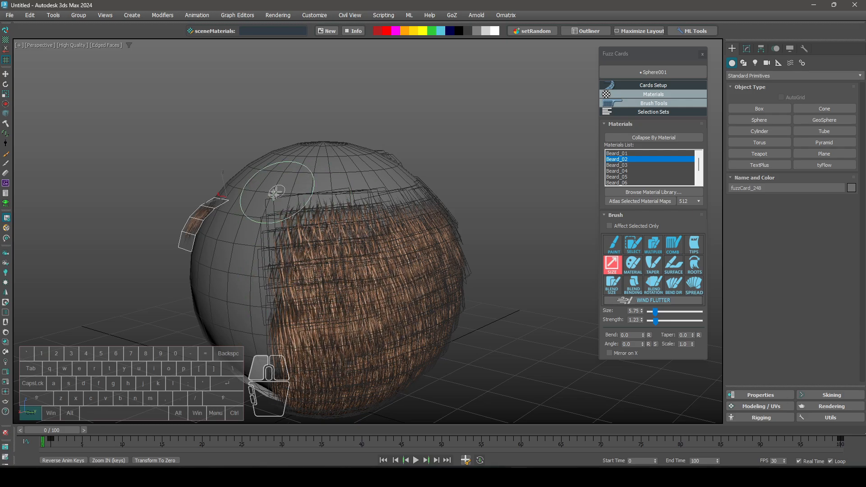
scroll(336, 289, up, 3)
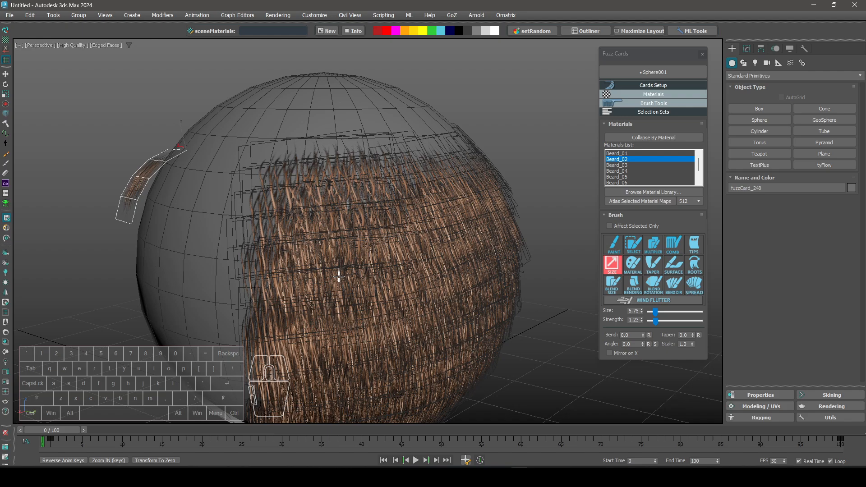
scroll(348, 271, down, 3)
- Even out the card sizes in the upper patch with the Blend Size brush at size 8.75 and strength about 1.8
click(613, 289)
alt+middle_drag(343, 261, 334, 222)
mouse_move(338, 251)
alt+middle_down()
mouse_move(332, 224)
mouse_move(341, 237)
alt+middle_up()
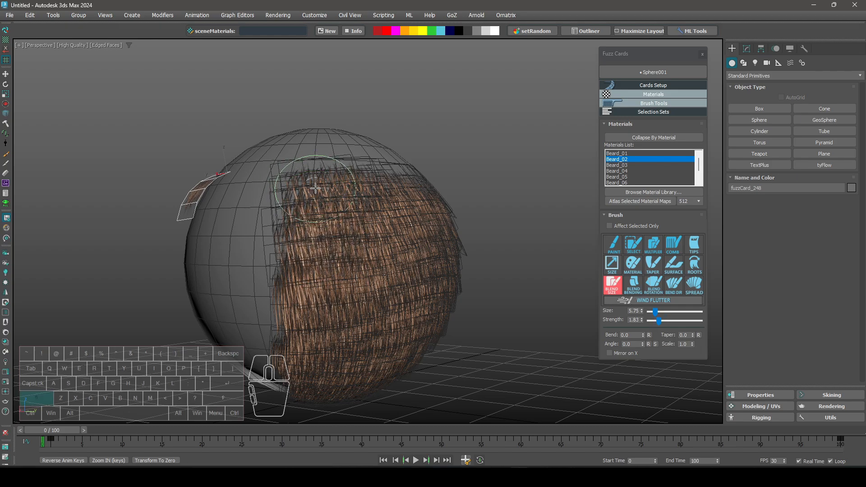
ctrl+drag(316, 188, 327, 189)
alt+middle_drag(327, 190, 321, 197)
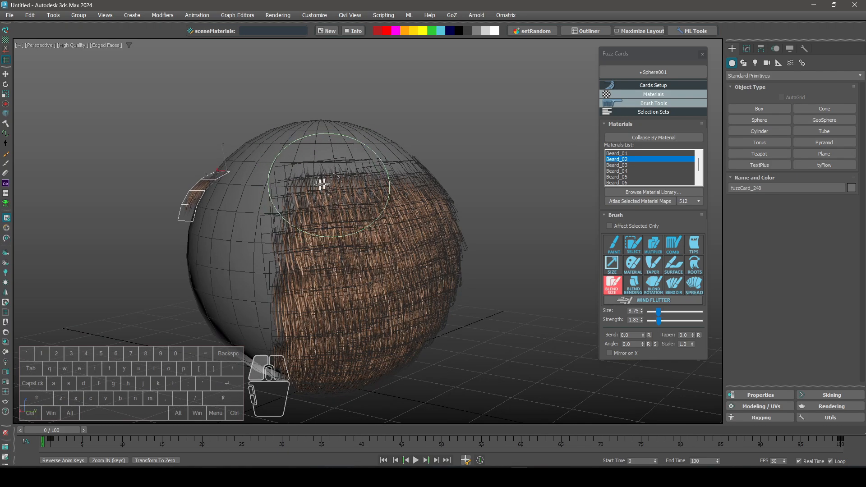
drag(345, 203, 355, 182)
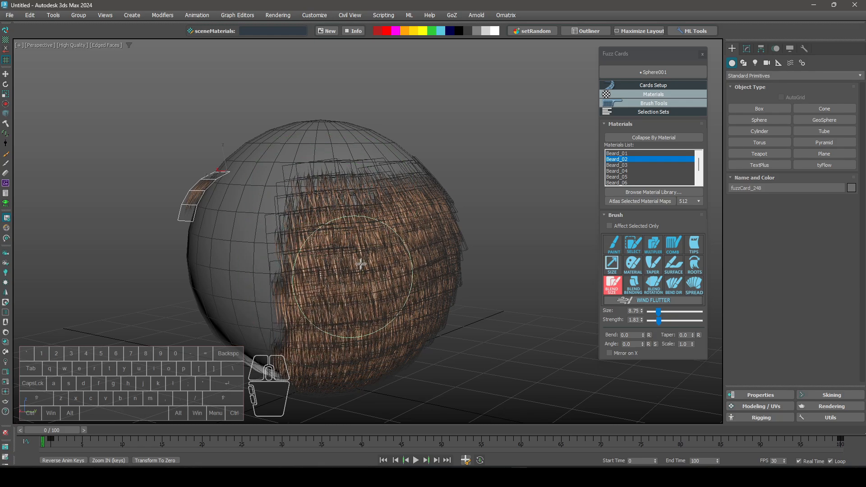
alt+middle_drag(361, 264, 330, 227)
alt+middle_drag(414, 272, 442, 275)
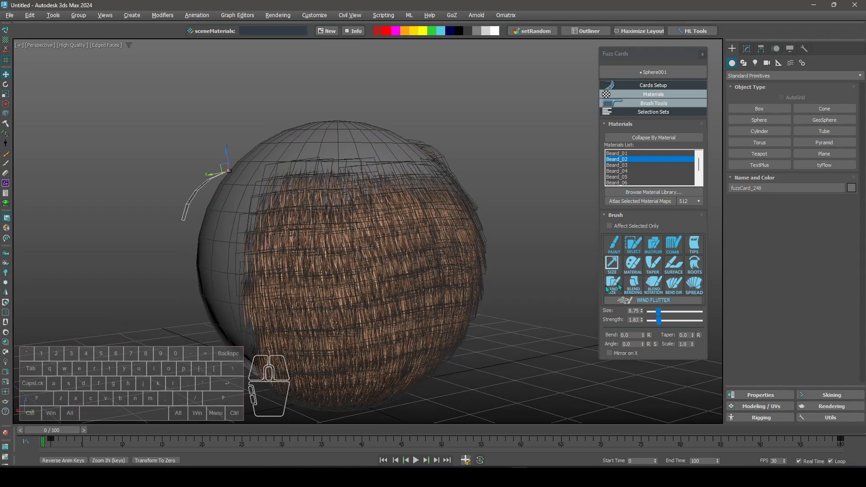
- Curve the tips of the hair cards along the side of the patch with the Tips brush
click(695, 247)
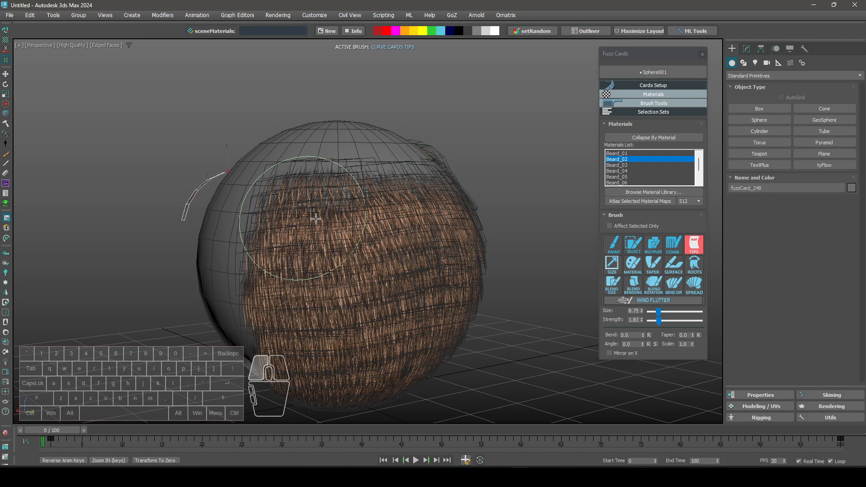
alt+middle_drag(277, 303, 342, 286)
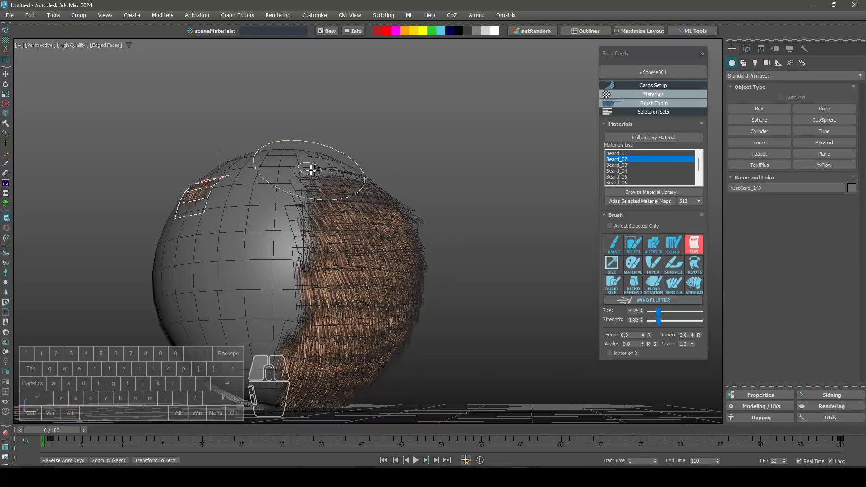
mouse_move(345, 274)
alt+middle_down()
mouse_move(300, 276)
mouse_move(226, 252)
alt+middle_up()
mouse_move(247, 187)
mouse_down()
mouse_move(271, 168)
mouse_move(253, 154)
mouse_move(210, 208)
mouse_up()
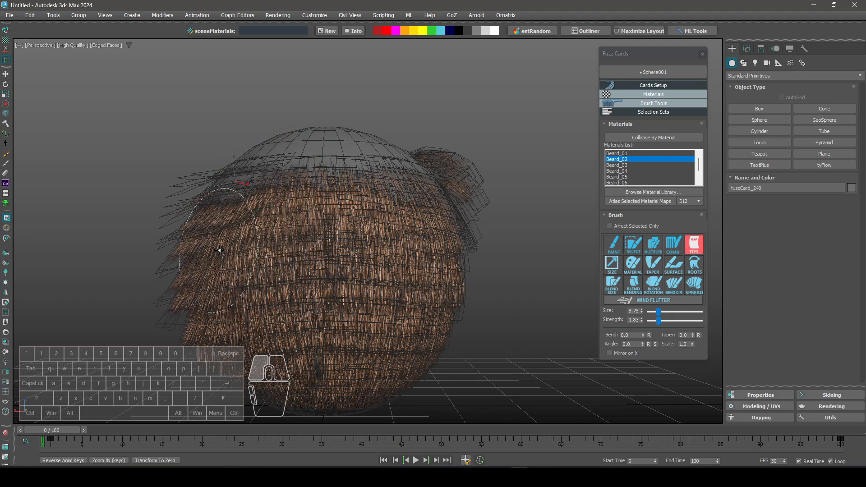
alt+middle_drag(230, 273, 319, 254)
right_click(320, 254)
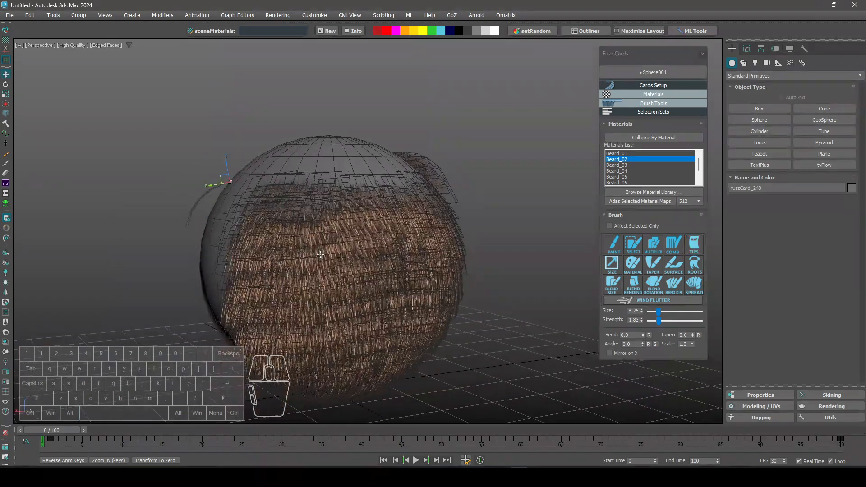
- Smooth the curvature differences between the cards across the patch with the Blend Bending brush
click(633, 284)
mouse_move(304, 222)
alt+middle_down()
mouse_move(327, 226)
mouse_move(311, 225)
alt+middle_up()
mouse_move(332, 176)
mouse_down()
mouse_move(342, 280)
mouse_move(399, 226)
mouse_move(392, 209)
mouse_up()
alt+middle_drag(367, 245, 348, 248)
drag(348, 248, 288, 314)
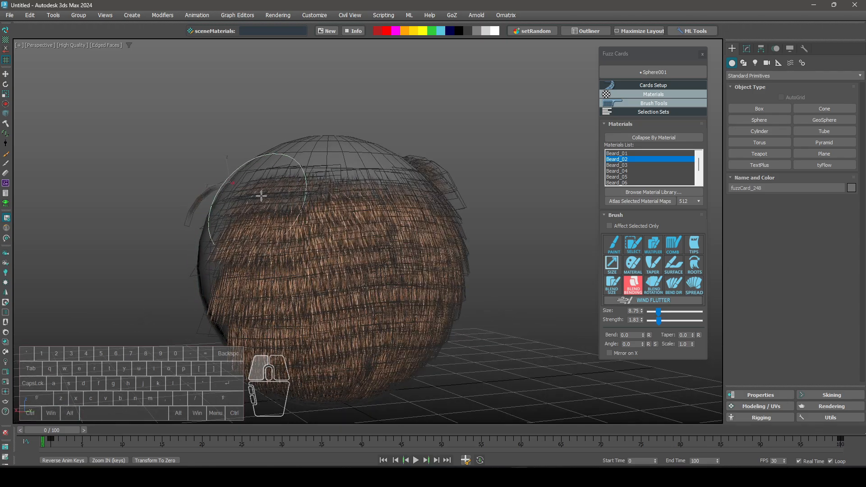
- Raise the Blend Bending strength to about 3.6 and blend the flared side cards into the rest of the patch
mouse_move(343, 264)
alt+middle_down()
mouse_move(303, 293)
mouse_move(197, 209)
mouse_move(224, 187)
alt+middle_up()
mouse_move(230, 195)
shift+mouse_down()
mouse_move(236, 188)
mouse_move(209, 202)
mouse_move(207, 242)
shift+mouse_up()
shift+drag(254, 214, 261, 189)
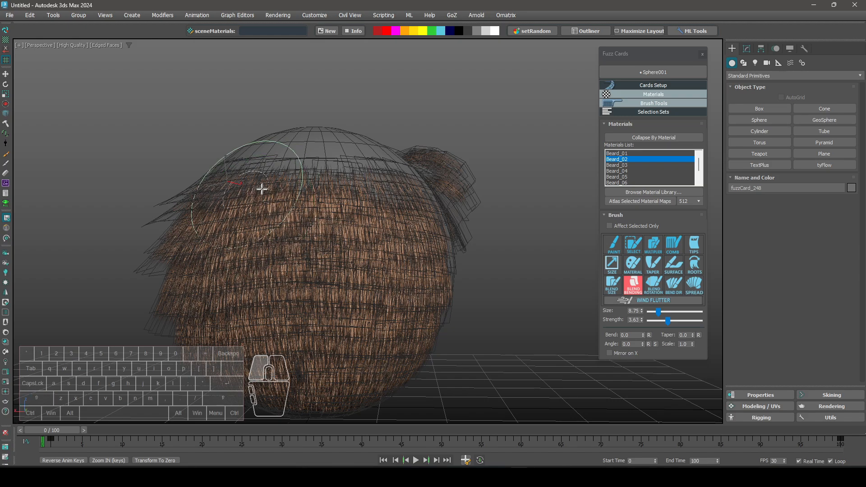
mouse_move(195, 291)
mouse_down()
mouse_move(251, 212)
mouse_move(296, 302)
mouse_up()
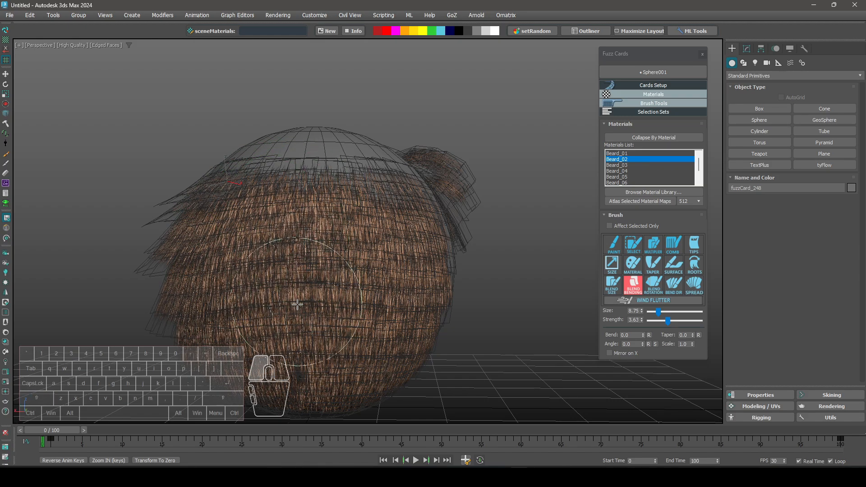
right_click(302, 282)
alt+middle_drag(303, 277, 399, 277)
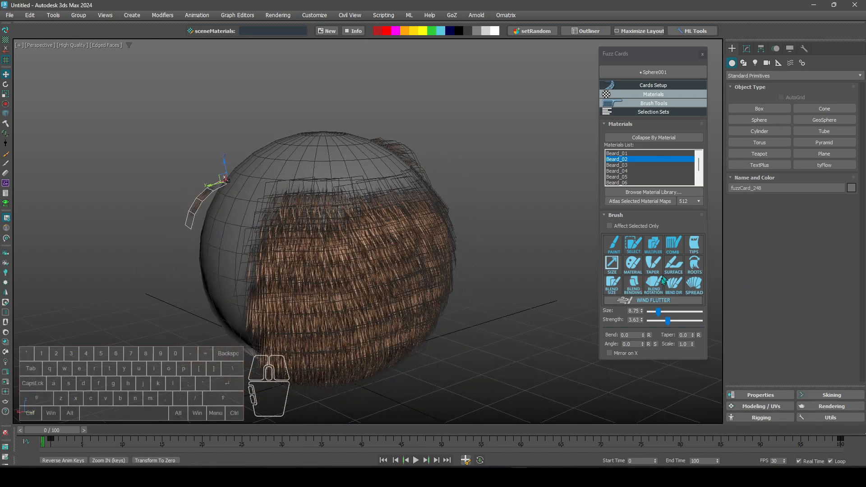
- Vary the root angles of the hair cards across the patch with the Roots brush
click(693, 265)
mouse_move(397, 207)
alt+middle_down()
mouse_move(354, 180)
mouse_move(378, 181)
alt+middle_up()
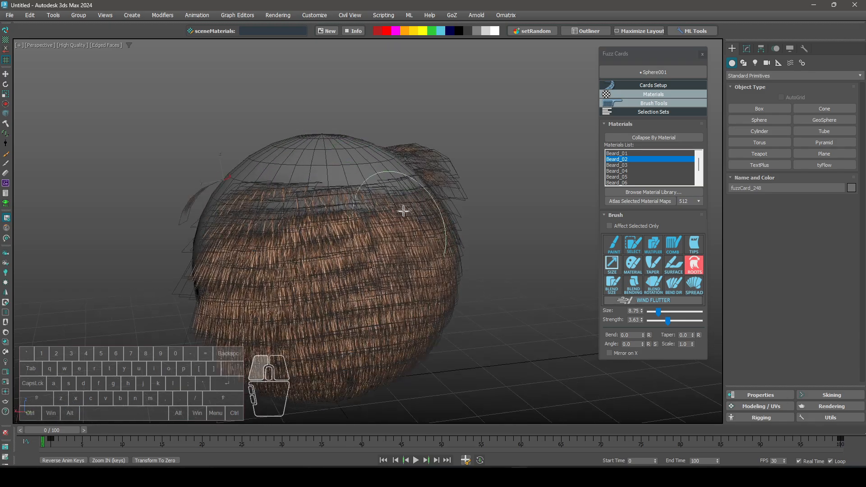
alt+middle_drag(315, 285, 351, 263)
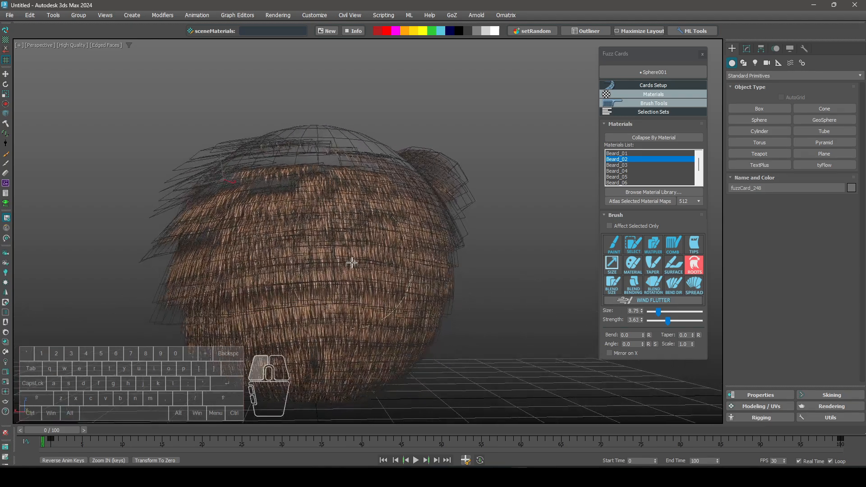
alt+middle_drag(301, 242, 325, 252)
- Blend the differing card rotations across the patch with the Blend Rotation brush
click(653, 285)
mouse_move(367, 233)
mouse_down()
mouse_move(264, 248)
mouse_move(406, 253)
mouse_move(253, 265)
mouse_up()
alt+middle_drag(253, 265, 341, 281)
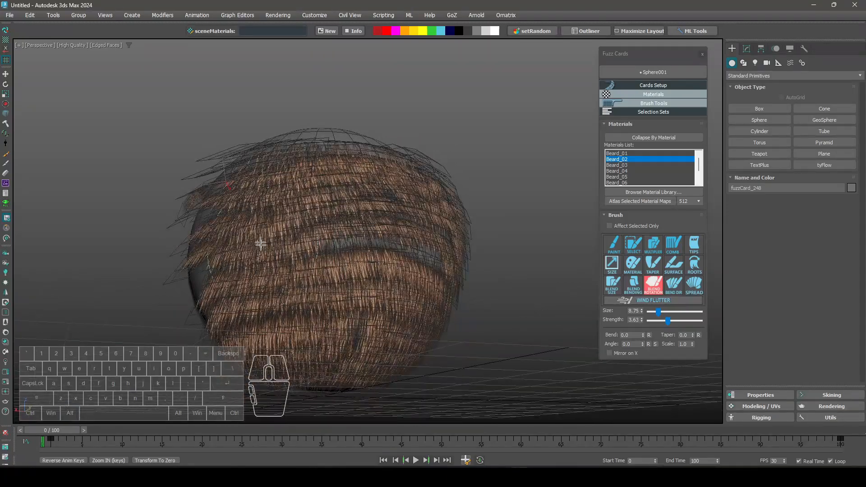
alt+middle_drag(261, 203, 339, 208)
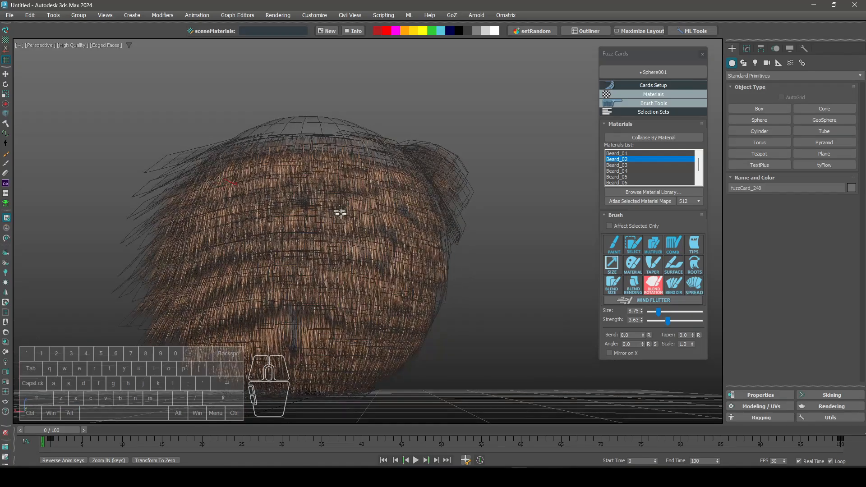
mouse_move(341, 245)
alt+middle_down()
mouse_move(409, 236)
mouse_move(415, 257)
alt+middle_up()
right_click(415, 257)
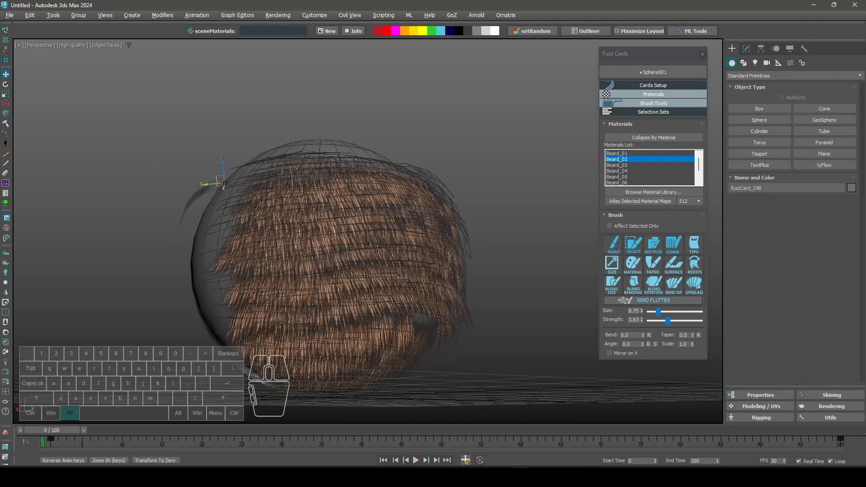
- Adjust the root angles of the blended patch again with further Roots brush strokes
click(694, 264)
alt+middle_drag(411, 228, 358, 248)
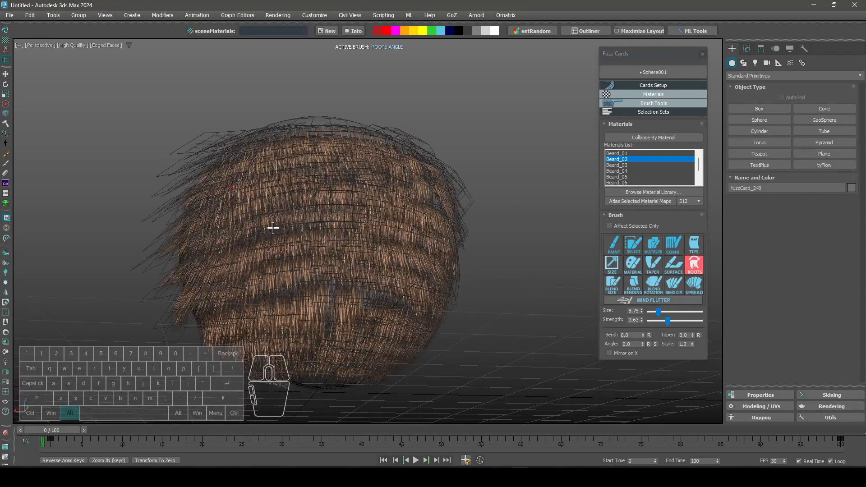
alt+middle_drag(234, 252, 286, 262)
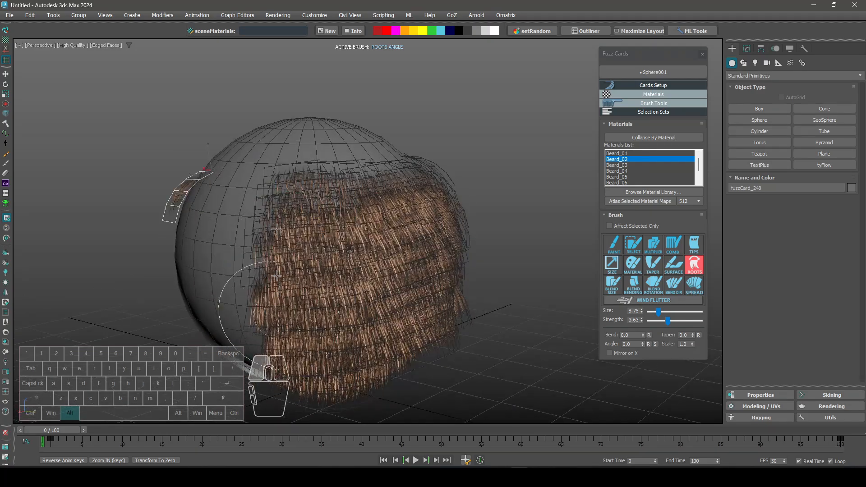
mouse_move(276, 229)
alt+middle_down()
mouse_move(307, 253)
mouse_move(319, 289)
mouse_move(380, 248)
alt+middle_up()
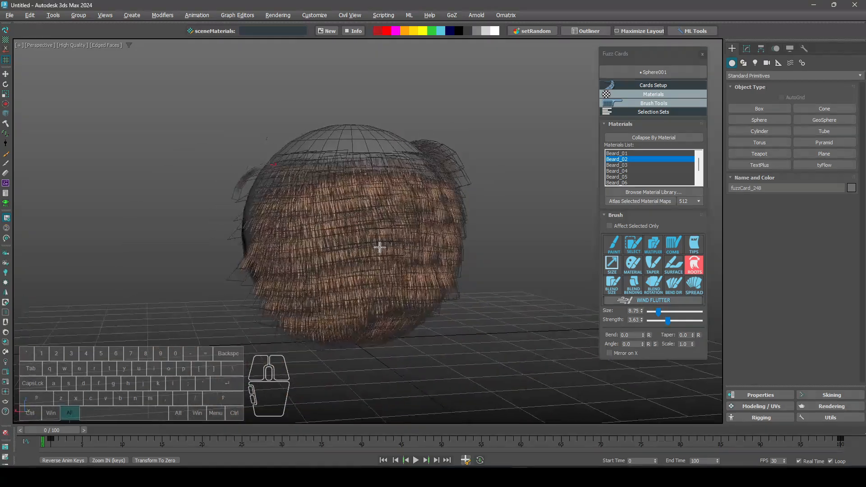
key(Escape)
alt+middle_drag(474, 254, 458, 252)
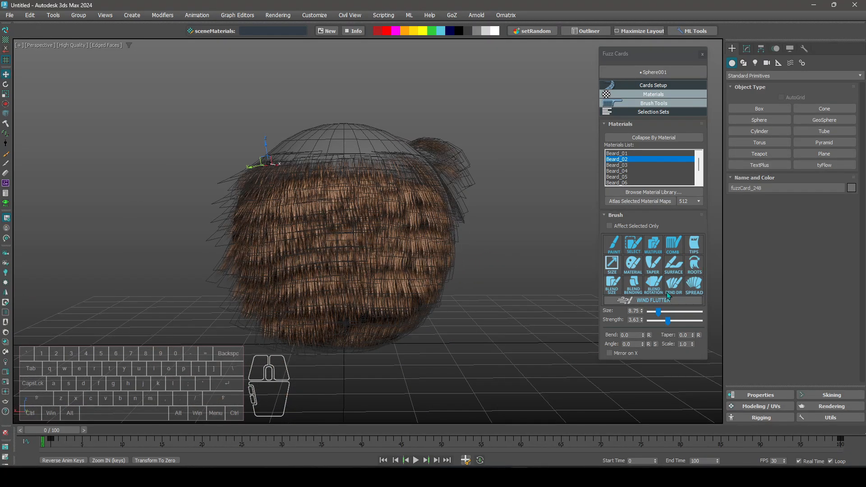
- Lay the patch's hair cards and the isolated card against the sphere with the Surface brush
click(674, 265)
alt+middle_drag(539, 239, 388, 223)
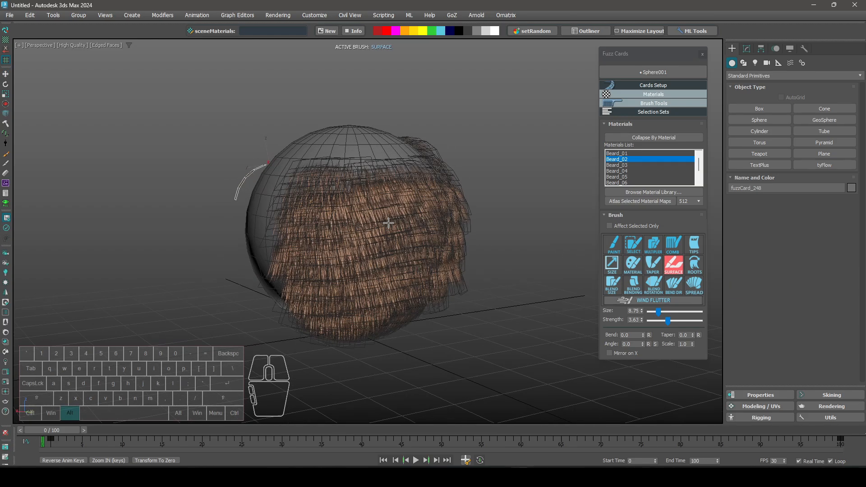
alt+middle_drag(296, 283, 357, 217)
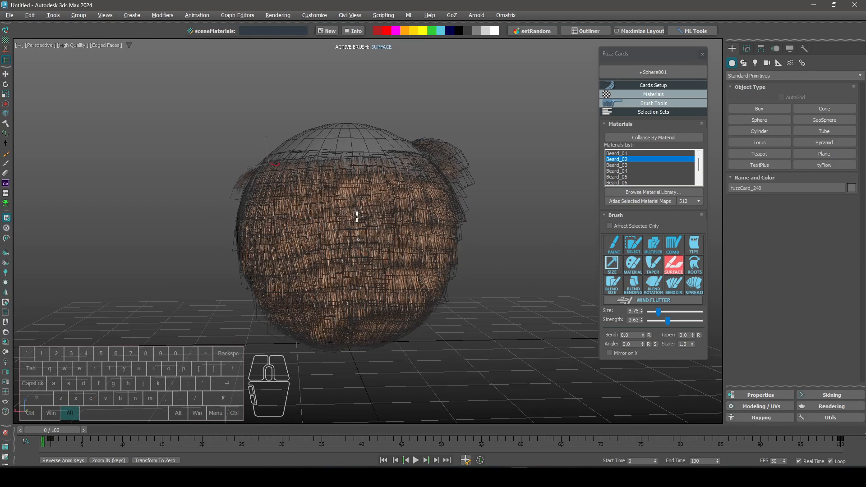
alt+middle_drag(342, 330, 343, 339)
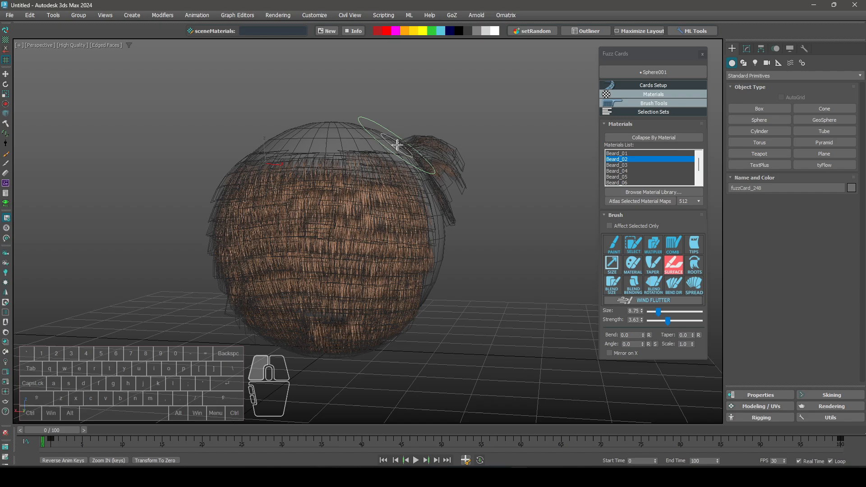
drag(397, 145, 383, 275)
alt+middle_drag(313, 315, 355, 275)
drag(350, 143, 312, 289)
alt+middle_drag(315, 305, 361, 233)
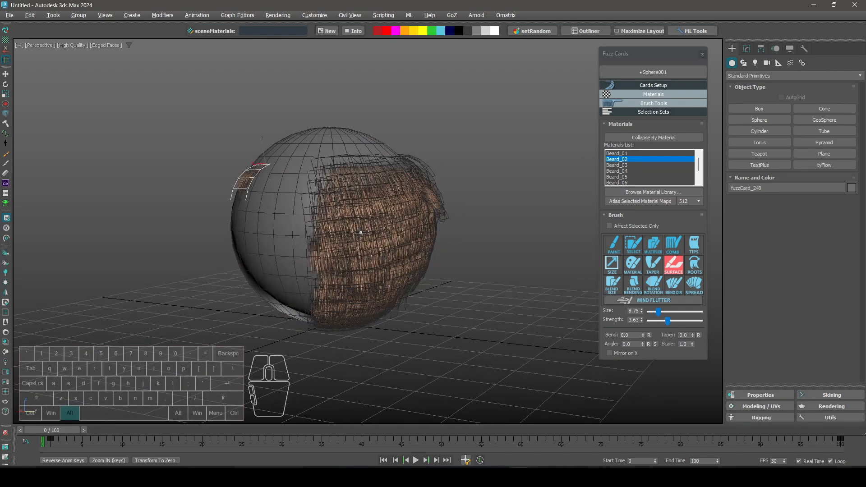
drag(267, 166, 270, 181)
right_click(317, 201)
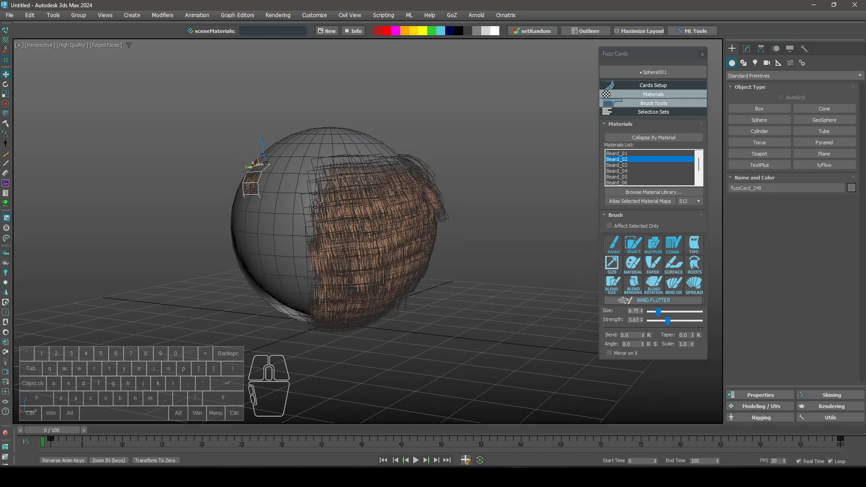
- Reset the bend of the hair cards, and bend the isolated card and the patch again with the Bend value
alt+middle_drag(342, 239, 351, 219)
click(648, 335)
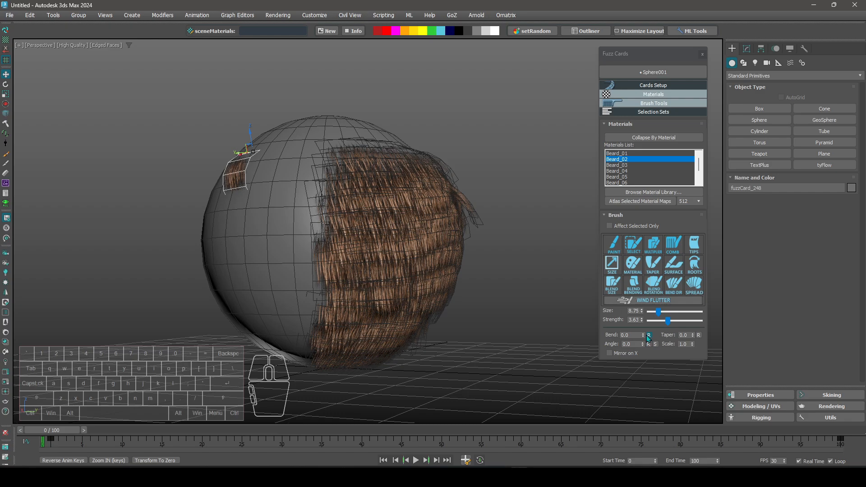
click(648, 336)
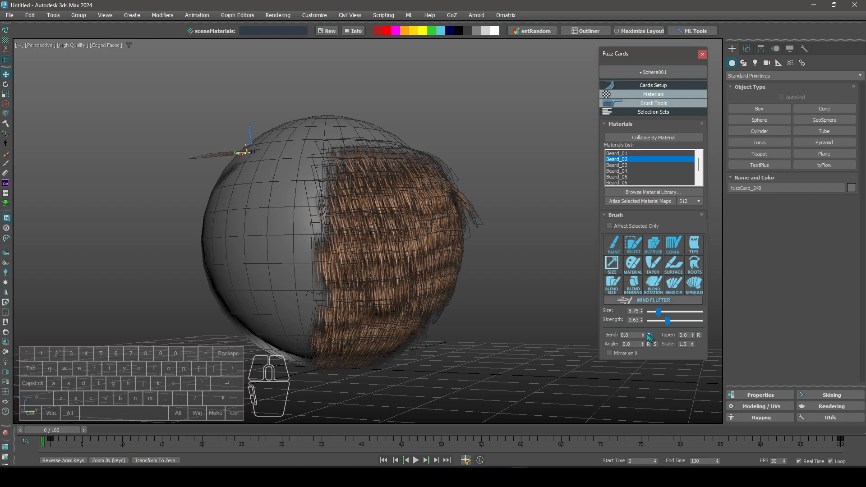
alt+middle_drag(544, 266, 514, 306)
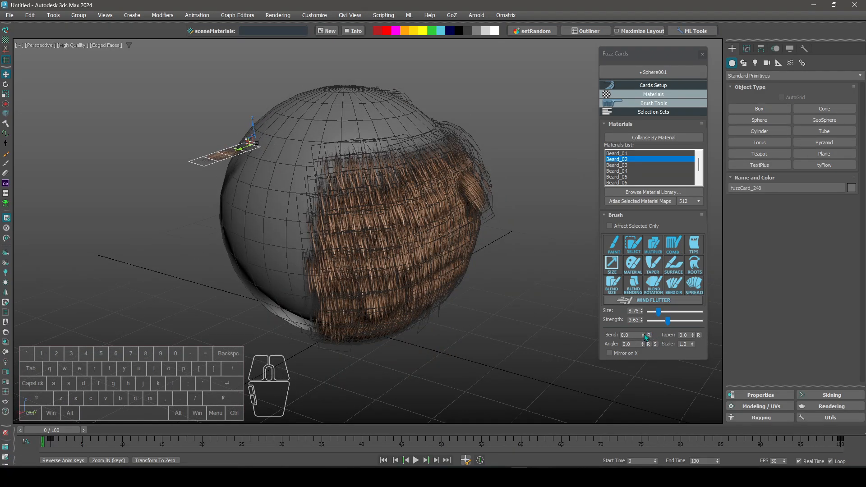
drag(645, 335, 641, 376)
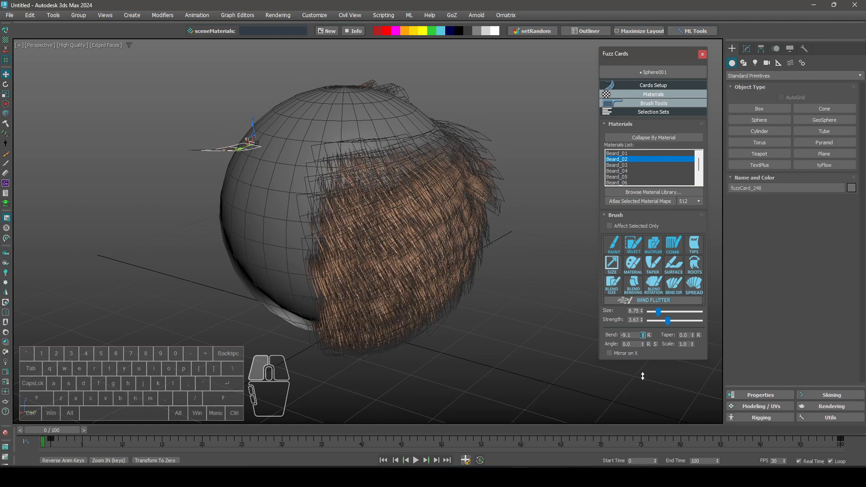
alt+middle_drag(553, 336, 523, 300)
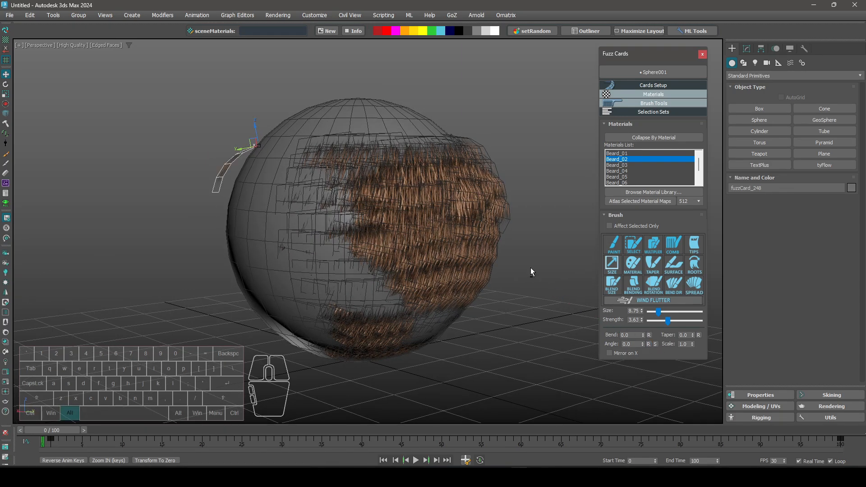
- Select the hair cards all over the patch with the Select brush, and clear that selection
click(631, 242)
mouse_move(494, 243)
mouse_down()
mouse_move(401, 212)
mouse_move(305, 307)
mouse_up()
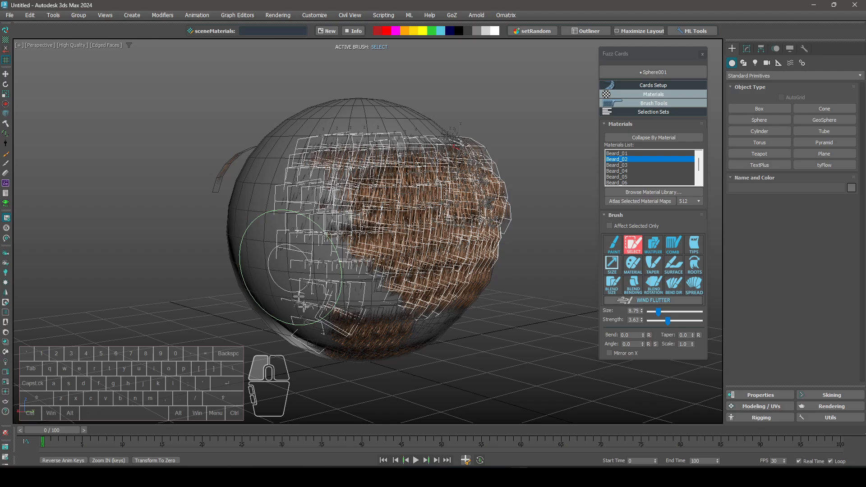
drag(446, 223, 451, 217)
alt+middle_drag(501, 253, 438, 259)
mouse_move(501, 357)
mouse_down()
mouse_move(516, 372)
mouse_move(544, 115)
mouse_up()
alt+middle_drag(544, 199, 457, 209)
mouse_move(496, 194)
mouse_down()
mouse_move(563, 144)
mouse_move(580, 108)
mouse_up()
alt+middle_drag(537, 343, 670, 370)
right_click(670, 370)
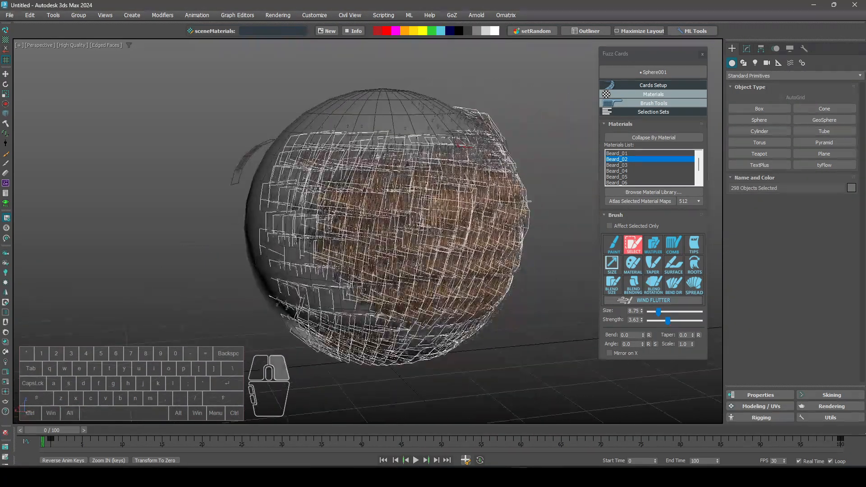
alt+middle_drag(510, 228, 457, 251)
click(501, 267)
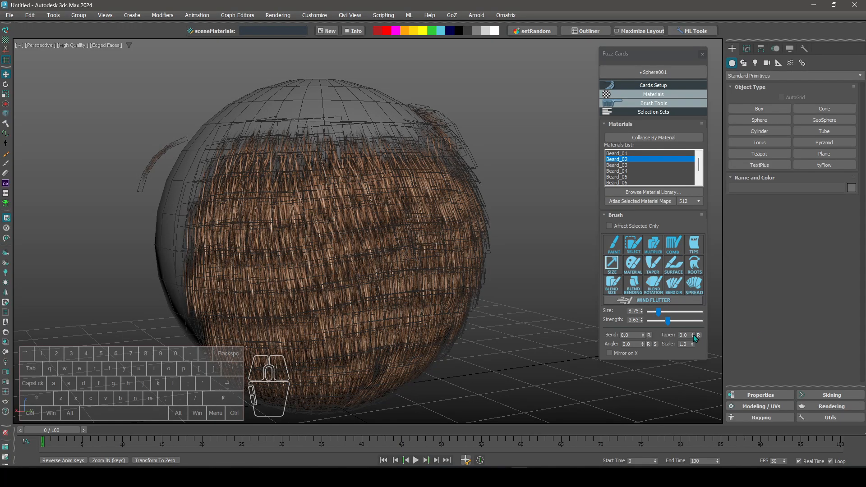
- Select the hair cards in the upper part of the patch with the Select brush and enable Affect Selected Only
click(631, 251)
mouse_move(334, 136)
mouse_down()
mouse_move(280, 176)
mouse_move(307, 194)
mouse_up()
click(610, 225)
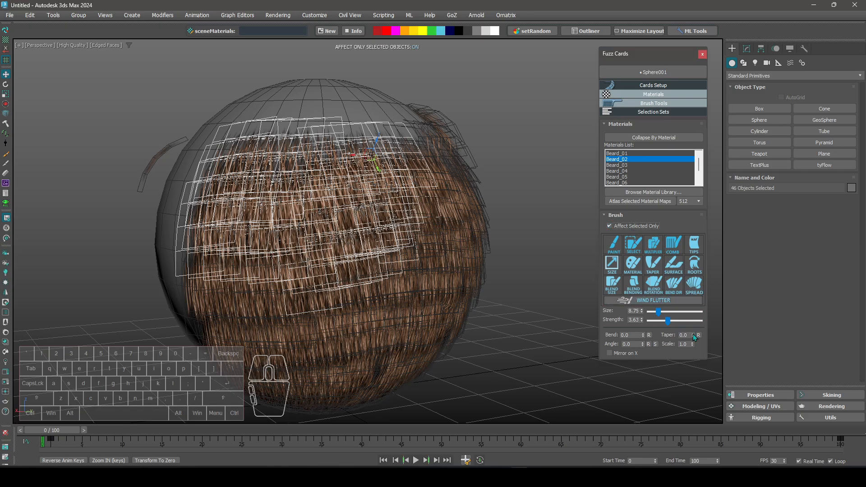
- Change the taper of the selected upper cards and reset it
drag(694, 336, 692, 328)
alt+middle_drag(399, 219, 451, 216)
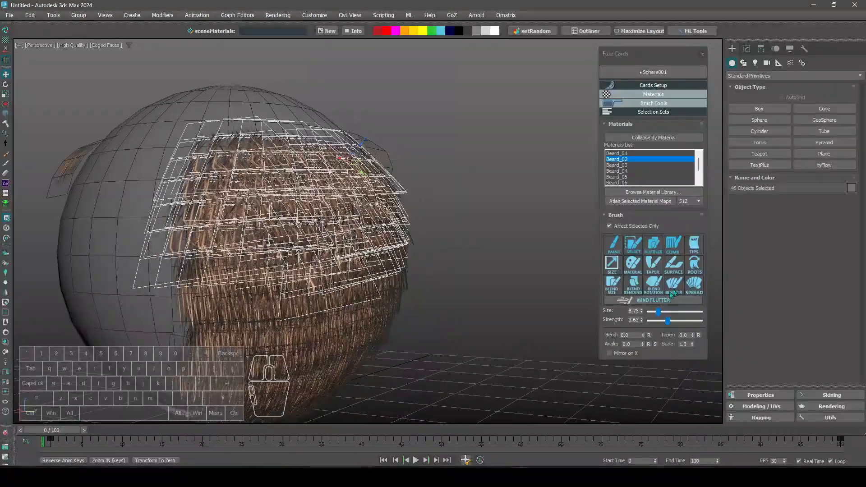
click(699, 337)
alt+middle_drag(478, 271, 450, 253)
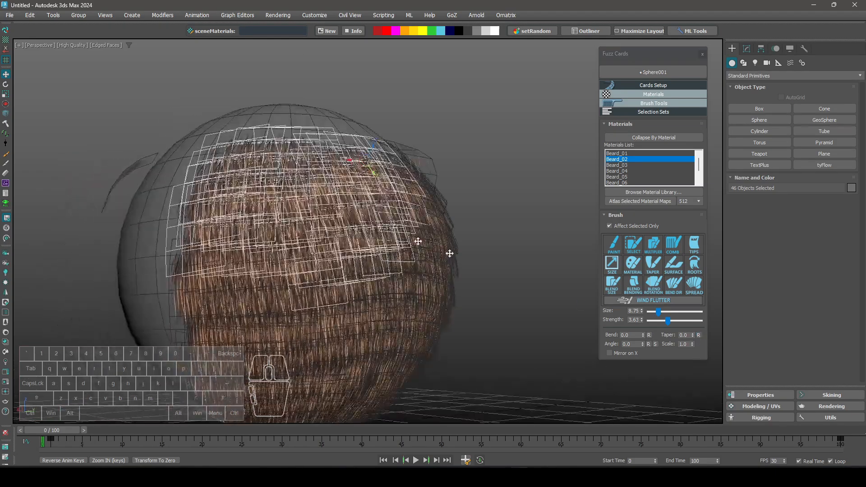
mouse_move(518, 280)
alt+middle_down()
mouse_move(500, 294)
mouse_move(515, 268)
alt+middle_up()
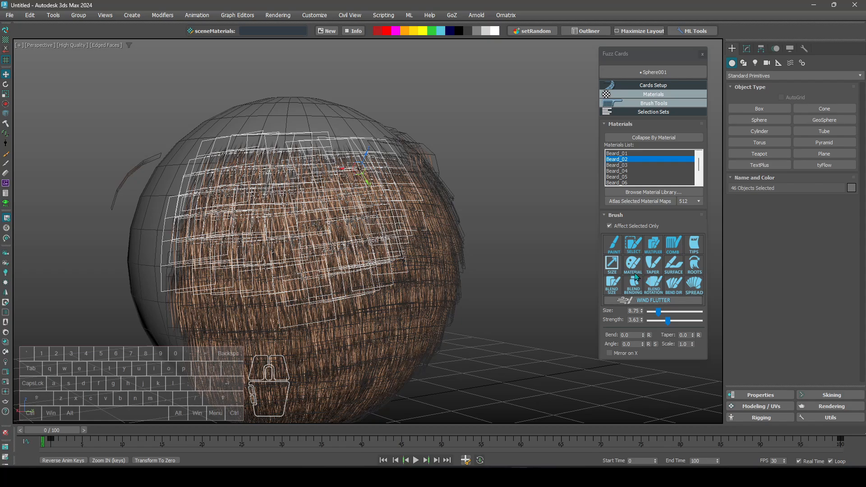
click(540, 294)
click(677, 289)
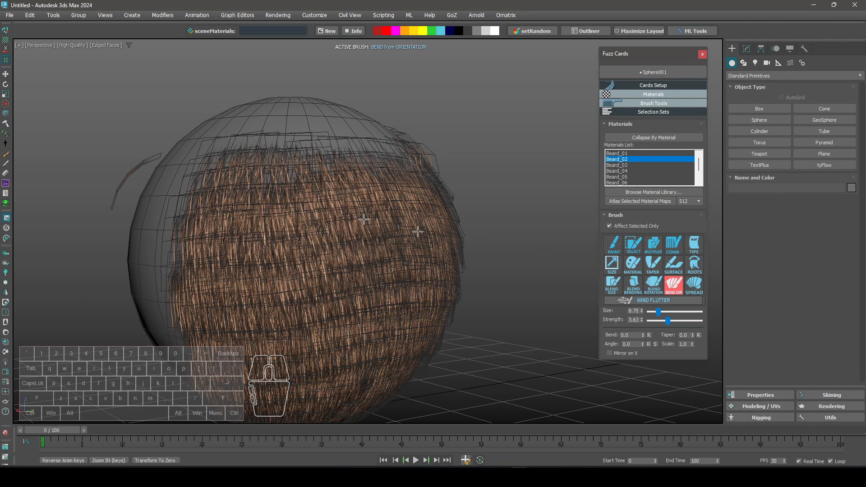
alt+middle_drag(289, 205, 323, 200)
right_click(323, 199)
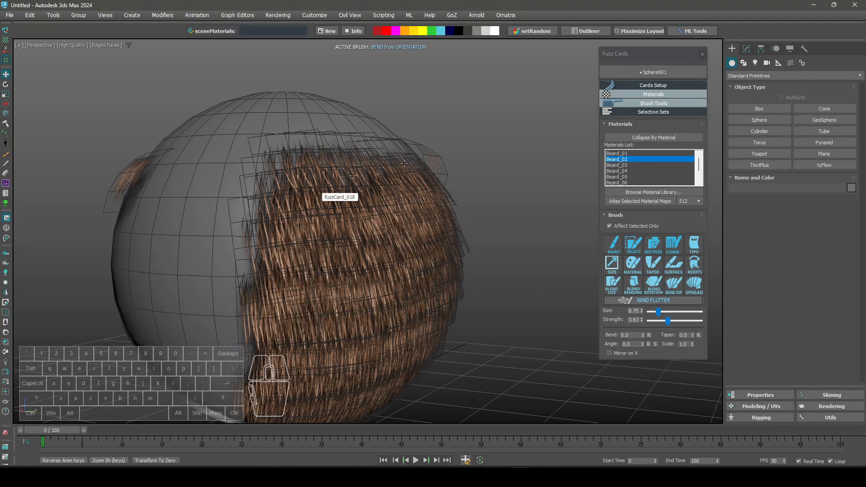
- Select a small group of hair cards at the patch's upper corner beside the bare area with the Select brush
click(625, 249)
drag(274, 121, 272, 122)
alt+middle_drag(273, 122, 253, 126)
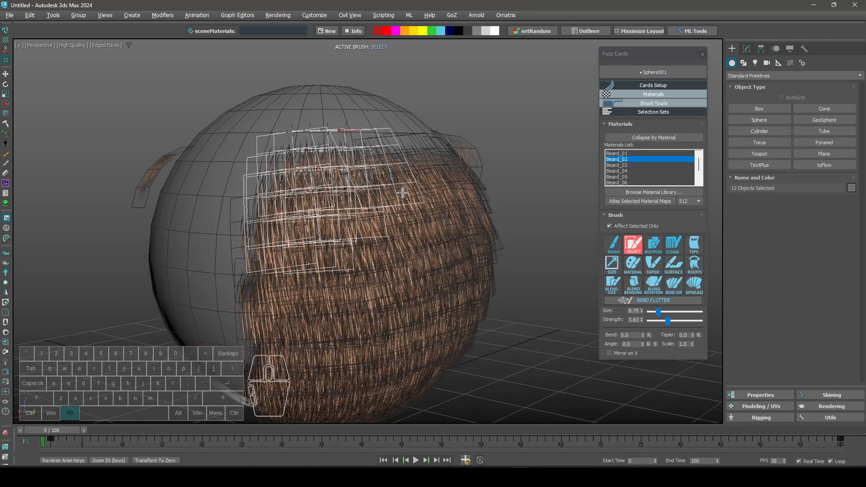
right_click(253, 126)
- Comb the selected corner cards diagonally downward toward the bare side of the sphere
click(676, 289)
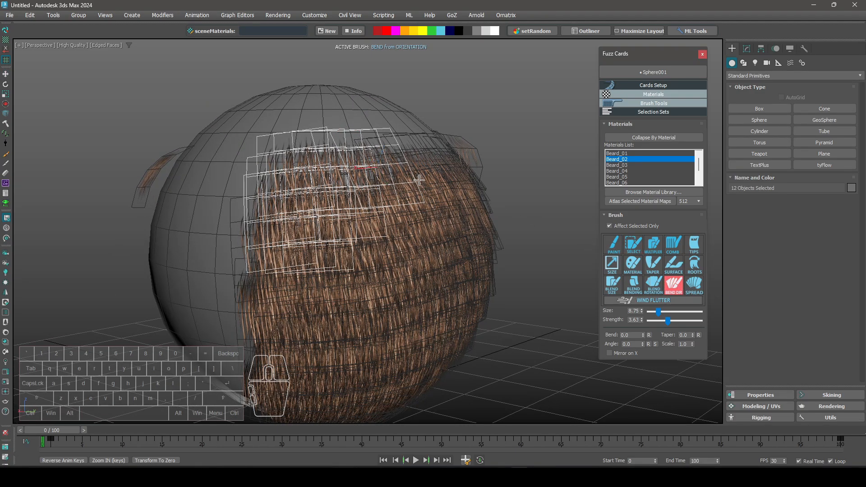
click(676, 250)
alt+middle_drag(336, 145, 307, 136)
drag(289, 131, 265, 198)
drag(324, 136, 241, 242)
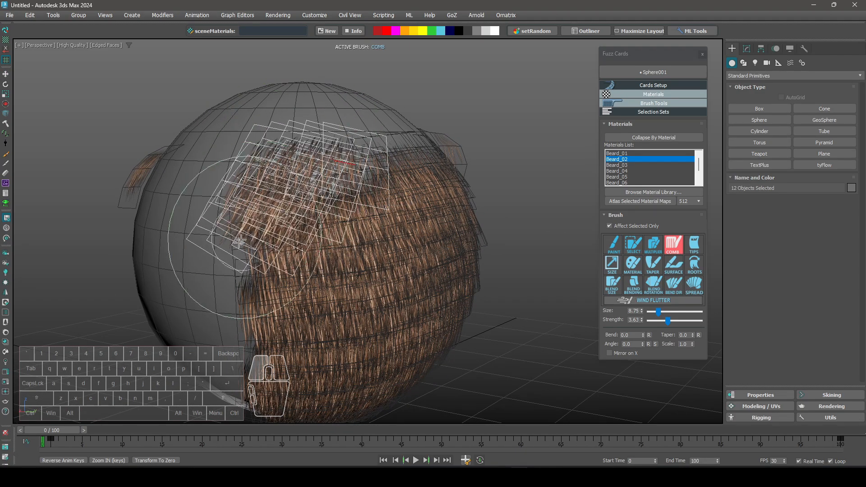
mouse_move(290, 145)
mouse_down()
mouse_move(223, 227)
mouse_move(251, 216)
mouse_move(220, 212)
mouse_up()
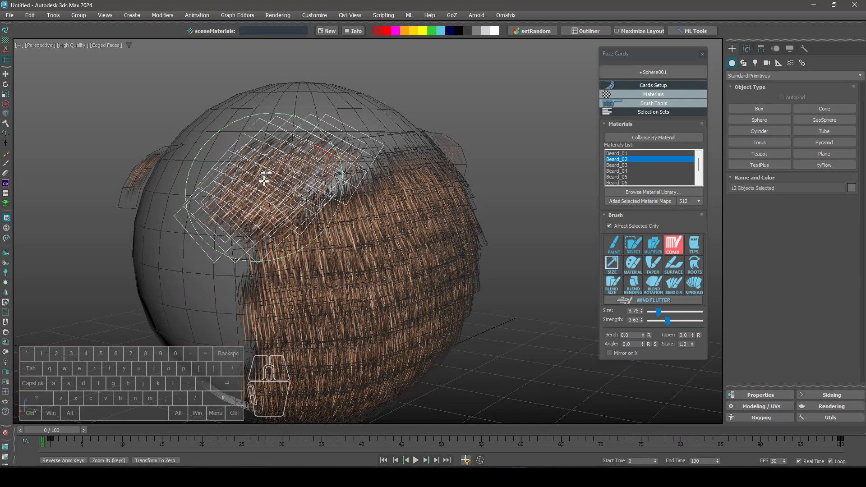
- Comb the selected corner cards back downward so they follow the direction of the surrounding patch
drag(286, 120, 282, 205)
drag(298, 97, 334, 221)
drag(294, 79, 345, 239)
drag(302, 108, 321, 217)
drag(307, 127, 326, 217)
drag(314, 136, 334, 226)
drag(339, 103, 376, 216)
drag(360, 108, 378, 221)
drag(361, 149, 374, 223)
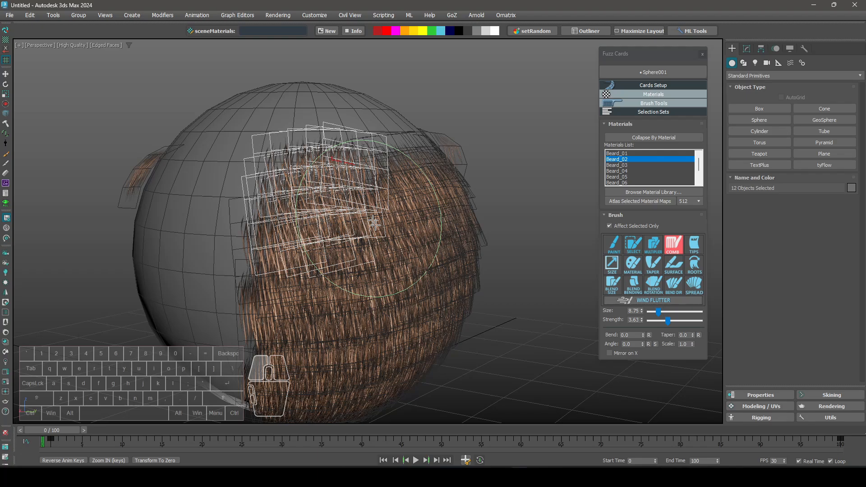
drag(289, 108, 339, 258)
drag(379, 146, 380, 212)
drag(282, 136, 296, 216)
drag(308, 106, 360, 236)
alt+drag(337, 161, 344, 188)
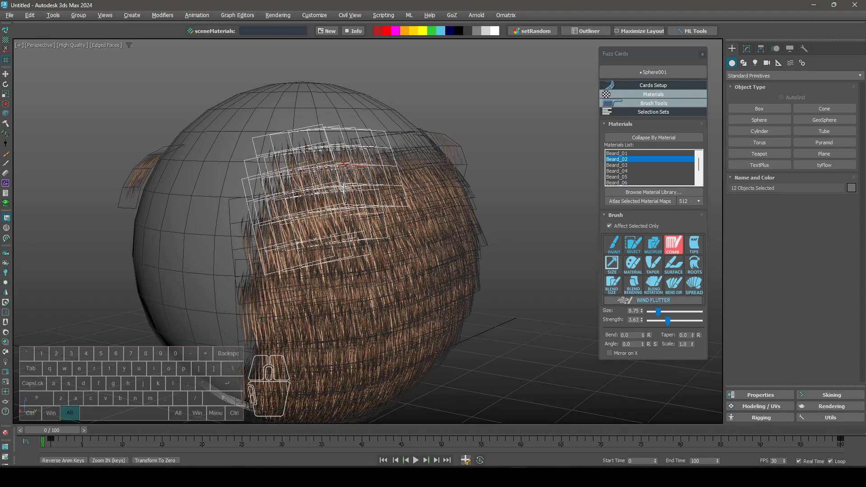
drag(311, 131, 400, 215)
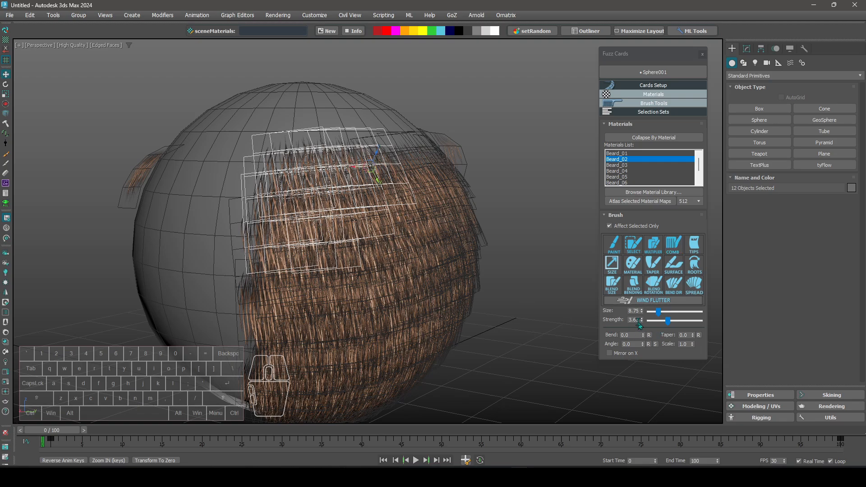
- Apply the Bend Dir brush near the upper edge of the selected cards and lower the brush strength to 0.63
click(672, 287)
alt+middle_drag(408, 253, 356, 216)
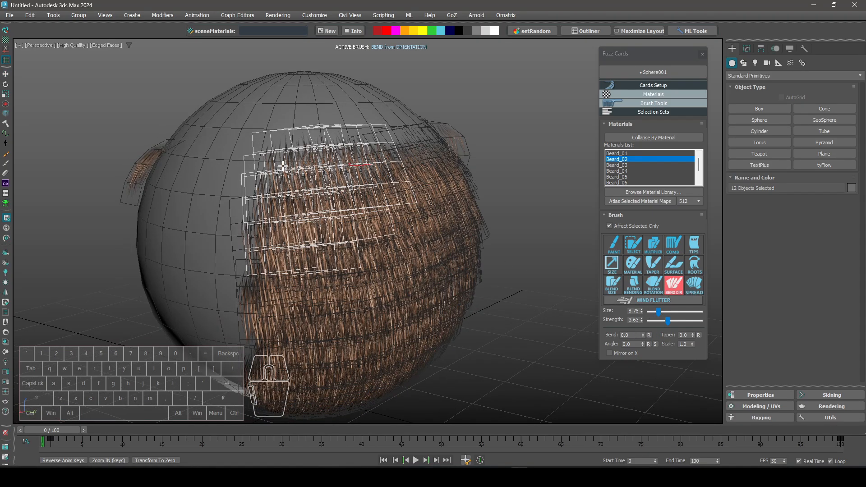
alt+middle_drag(306, 154, 291, 161)
alt+middle_drag(334, 120, 338, 119)
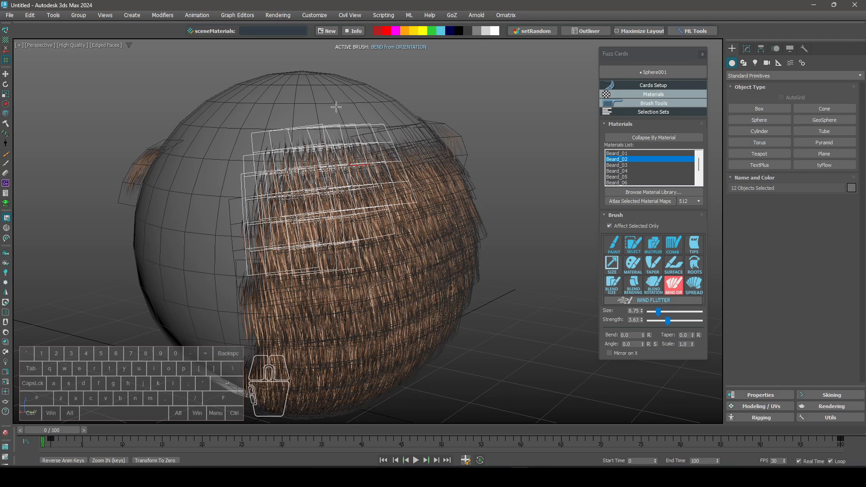
alt+middle_drag(316, 121, 320, 125)
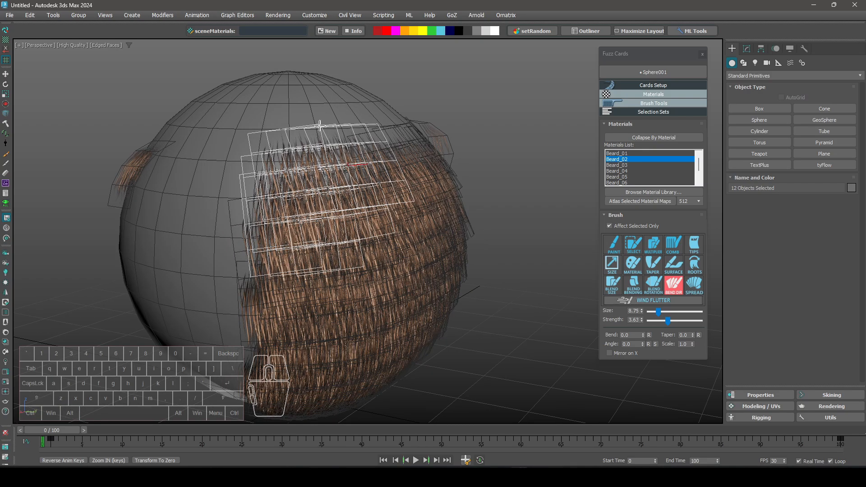
drag(321, 111, 318, 121)
drag(317, 118, 328, 128)
key(shift)
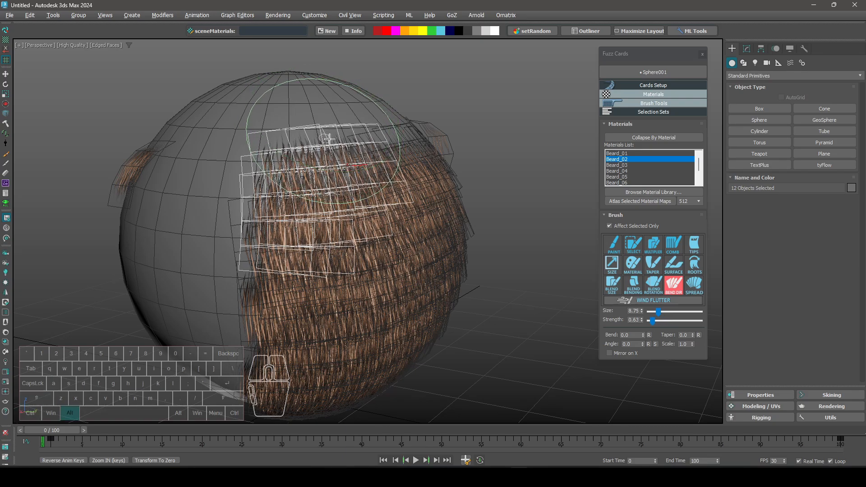
- Fan out the directions of the selected cards with Bend Dir strokes across the group, and leave the brush
alt+middle_drag(324, 138, 321, 129)
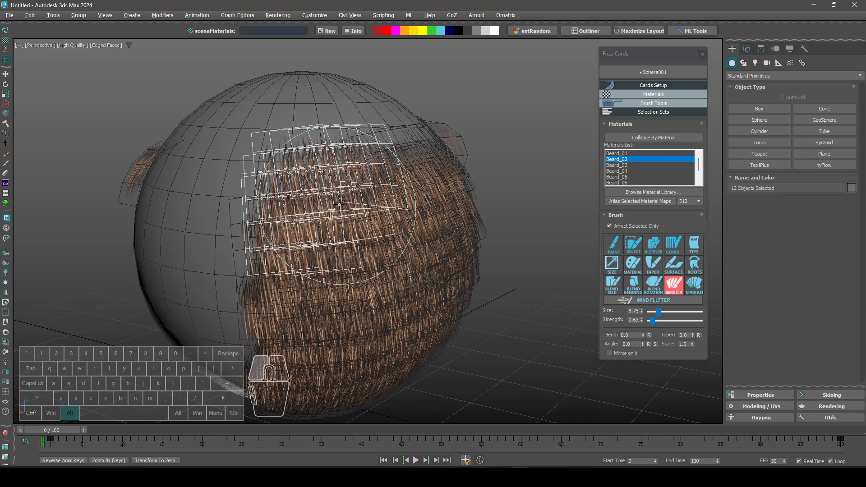
alt+middle_drag(311, 143, 326, 156)
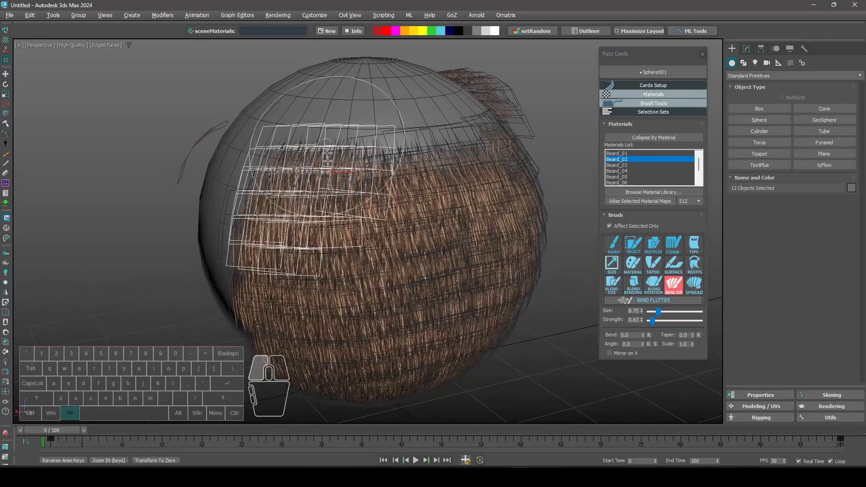
alt+middle_drag(336, 192, 283, 128)
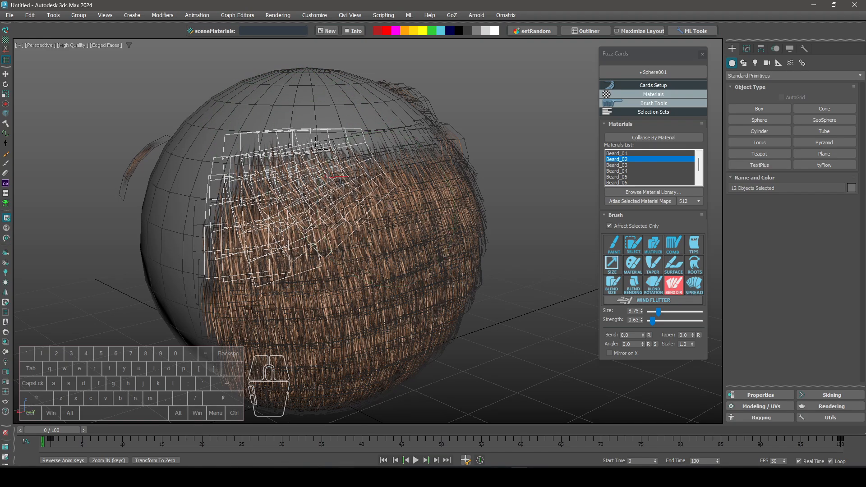
alt+drag(295, 148, 400, 251)
drag(281, 148, 284, 153)
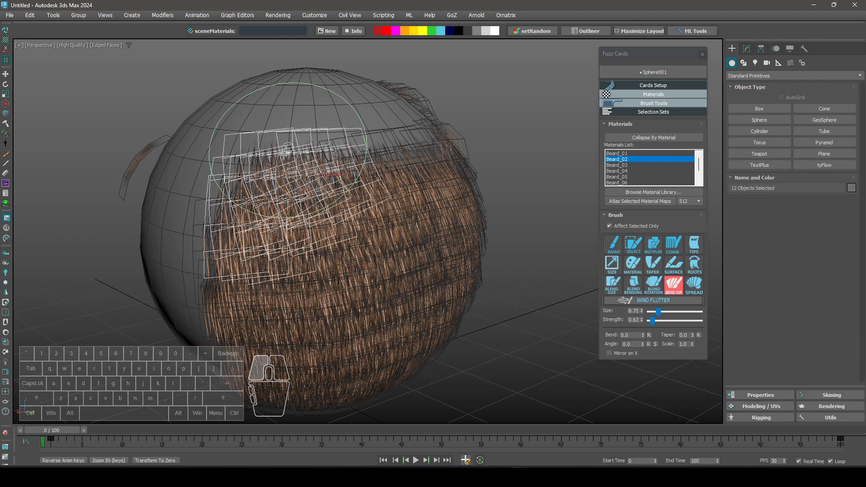
mouse_move(237, 220)
mouse_down()
mouse_move(212, 242)
mouse_move(207, 268)
mouse_up()
drag(229, 274, 216, 296)
drag(355, 146, 362, 152)
mouse_move(362, 152)
alt+middle_down()
mouse_move(340, 139)
mouse_move(389, 145)
mouse_move(397, 158)
alt+middle_up()
right_click(331, 145)
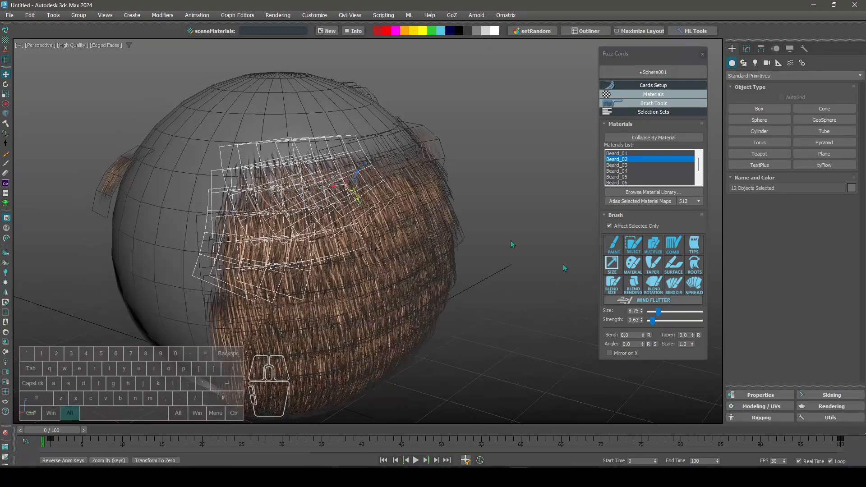
- Apply the Spread brush to the middle of the selected cards at size 5.75 and strength 0.46
click(699, 293)
mouse_move(580, 253)
alt+middle_down()
mouse_move(320, 179)
mouse_move(469, 178)
mouse_move(420, 181)
alt+middle_up()
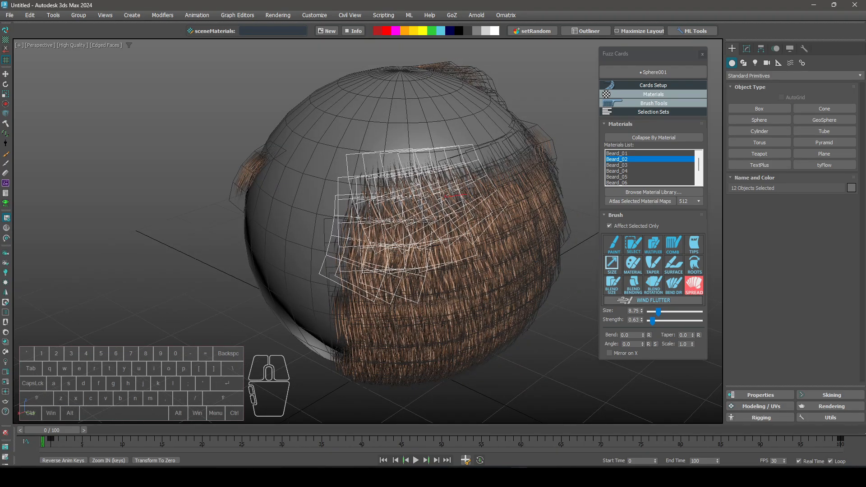
alt+middle_drag(403, 176, 378, 172)
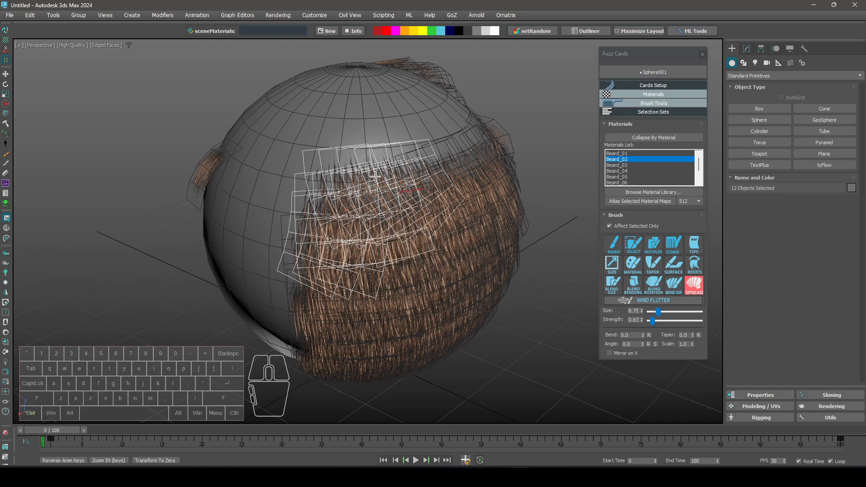
drag(652, 321, 657, 311)
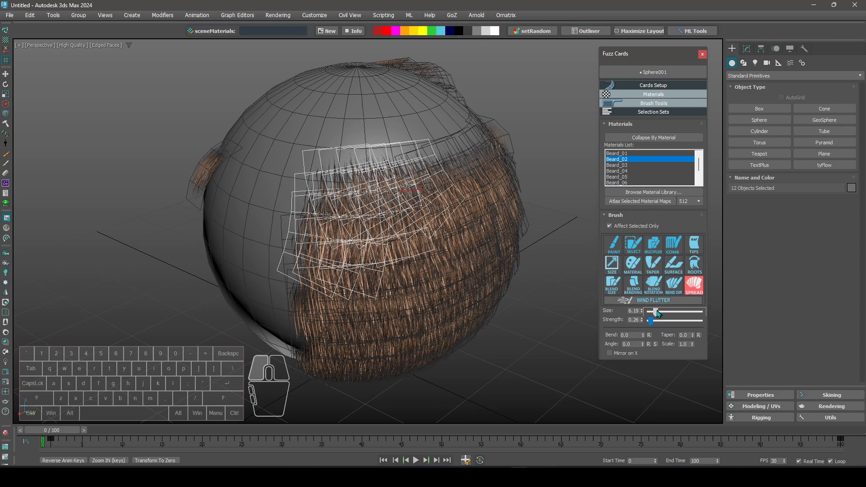
mouse_move(373, 195)
mouse_down()
mouse_move(375, 167)
mouse_move(378, 180)
mouse_up()
key(shift)
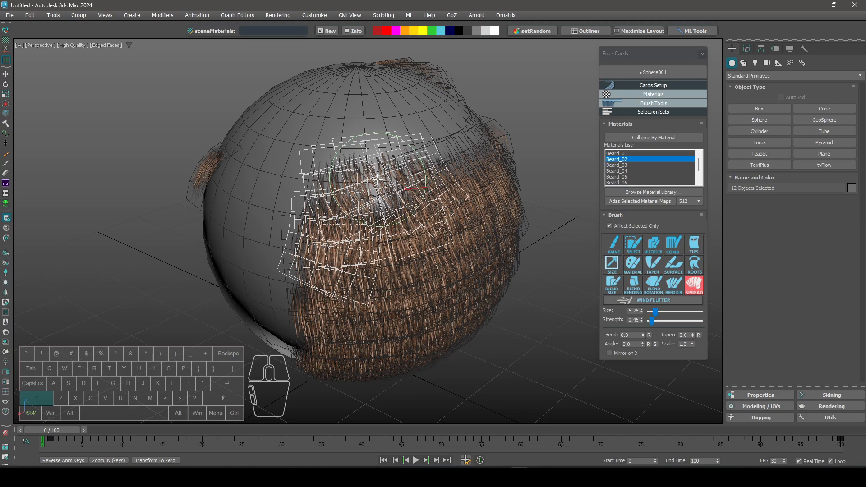
- Raise the Spread brush strength to about 10 and rework the selected cards with stronger strokes
mouse_move(377, 177)
mouse_down()
mouse_move(383, 169)
mouse_move(375, 172)
mouse_up()
key(shift)
alt+drag(376, 173, 378, 175)
alt+middle_drag(378, 175, 388, 182)
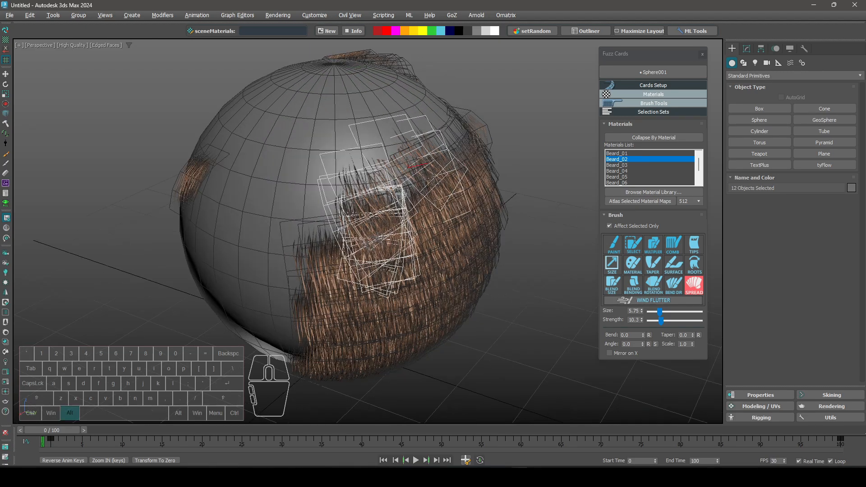
- Finish reworking the selected cards with the Spread brush and lower the brush strength to 0.61
shift+drag(388, 182, 387, 184)
right_click(389, 185)
alt+middle_drag(478, 230, 462, 243)
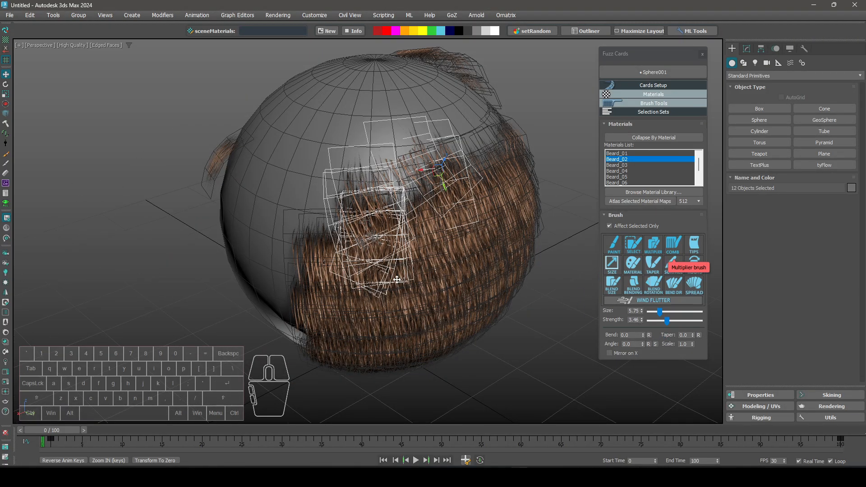
alt+middle_drag(397, 279, 426, 246)
scroll(396, 193, up, 2)
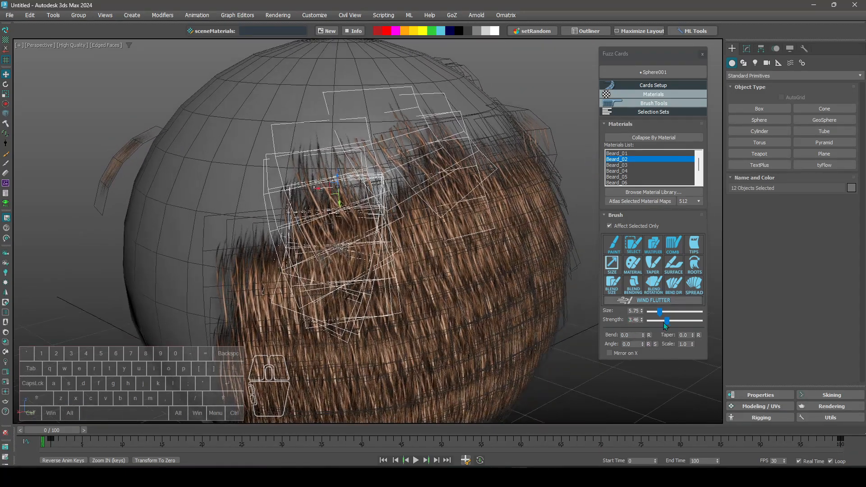
drag(665, 323, 653, 323)
scroll(487, 262, down, 3)
alt+middle_drag(484, 260, 483, 269)
scroll(580, 280, up, 2)
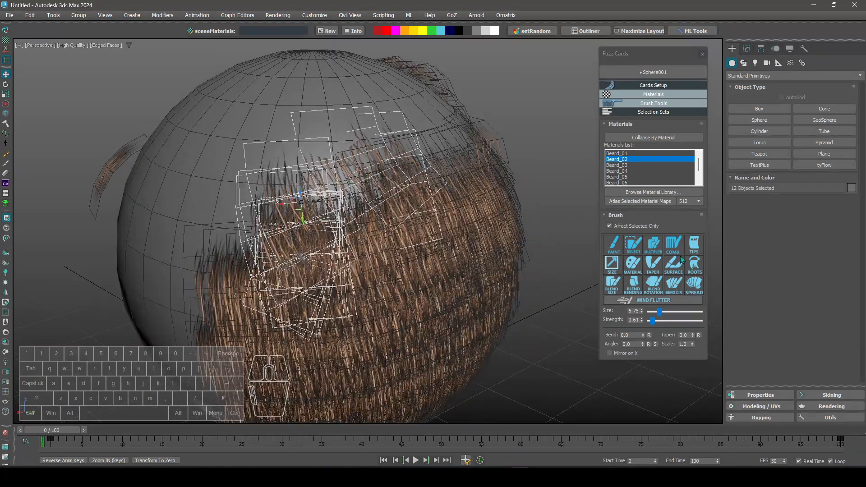
- Even out the selected cards with the Comb and Bend Dir brushes at strength 0.61, and leave the brush
click(674, 247)
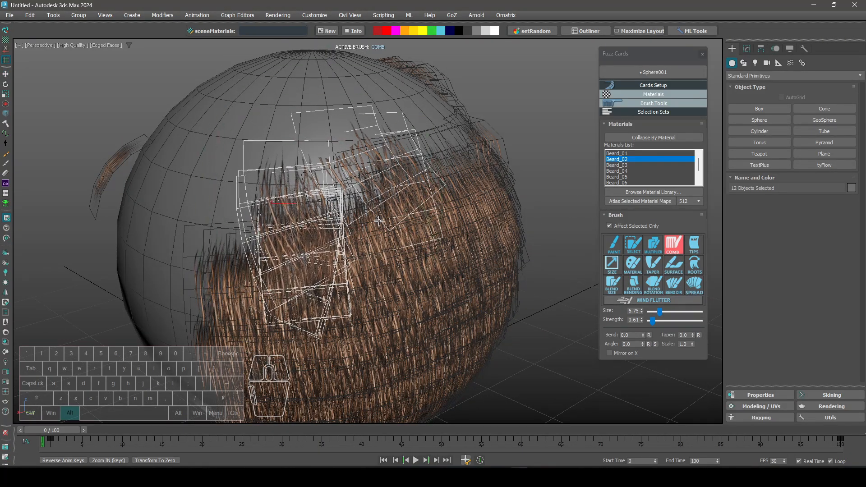
right_click(562, 259)
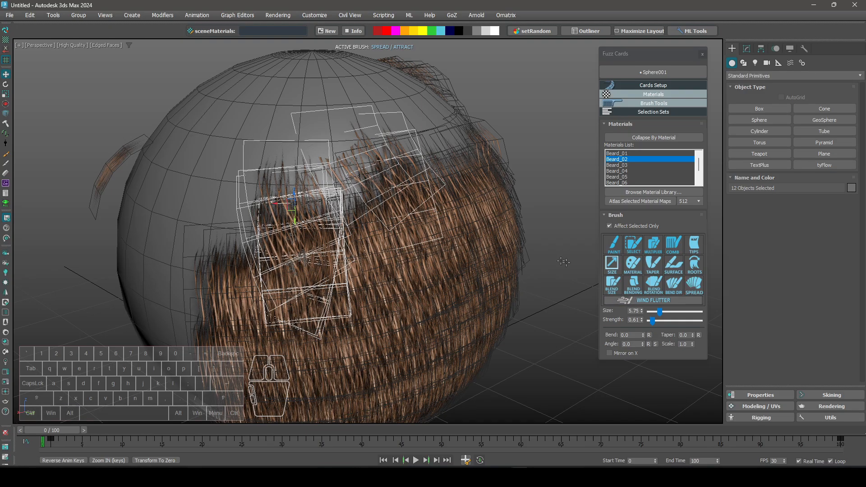
click(674, 285)
alt+drag(308, 165, 301, 210)
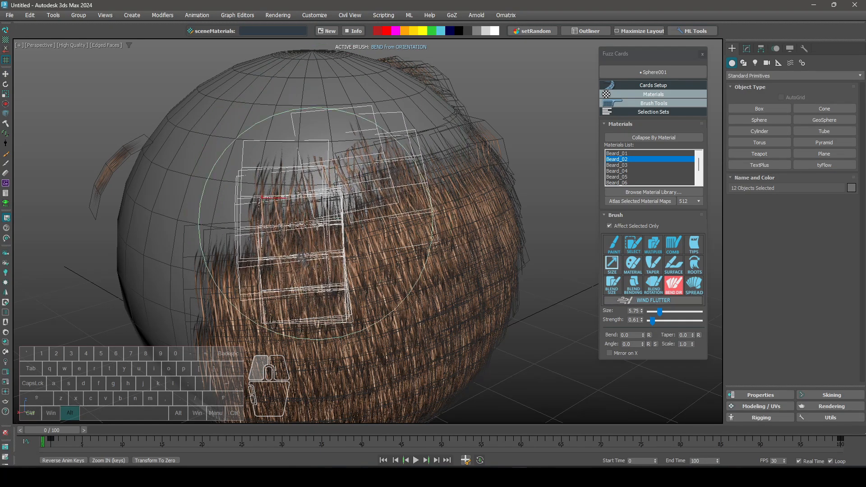
scroll(353, 209, up, 10)
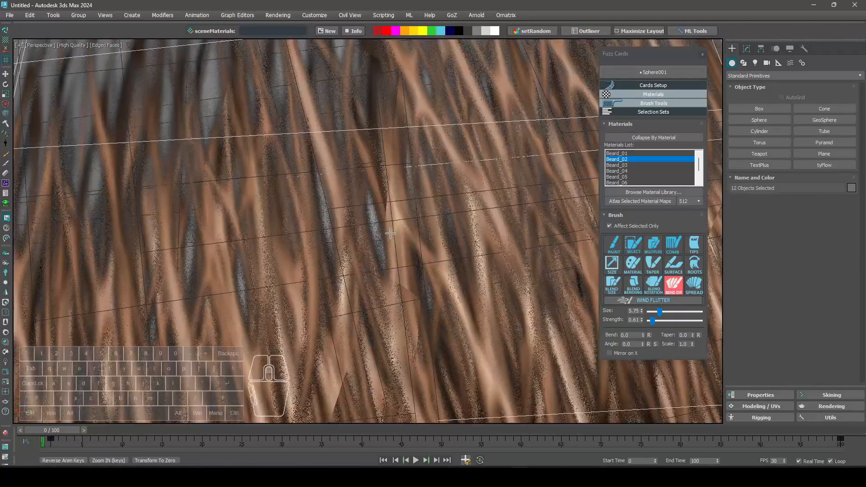
scroll(390, 233, down, 10)
mouse_move(443, 257)
alt+middle_down()
mouse_move(393, 191)
mouse_move(360, 202)
mouse_move(377, 222)
mouse_move(415, 226)
alt+middle_up()
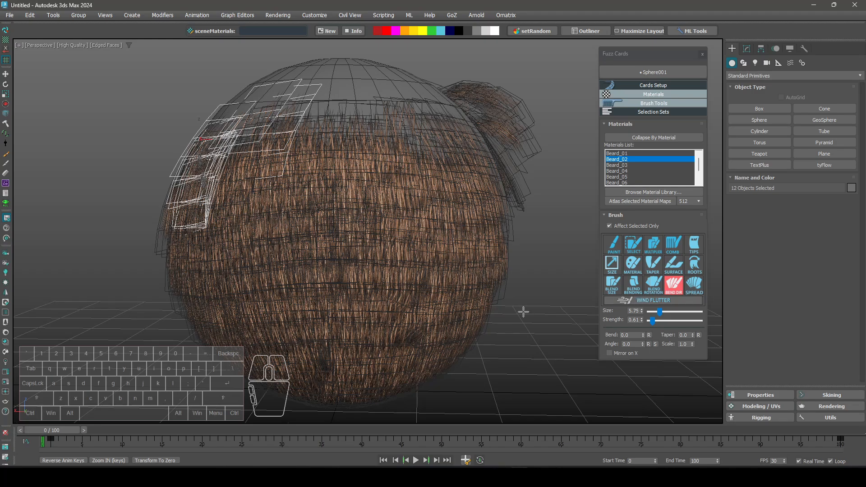
right_click(523, 312)
- Activate Wind Flutter and play the animation to preview the movement of the selected cards
click(652, 300)
mouse_move(444, 250)
middle_down()
mouse_move(459, 253)
mouse_move(448, 253)
middle_up()
key(slash)
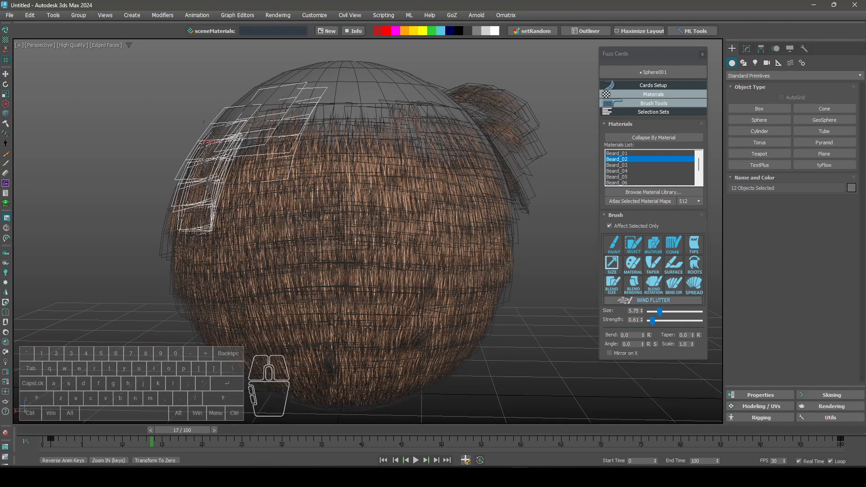
key(slash)
middle_drag(492, 293, 483, 293)
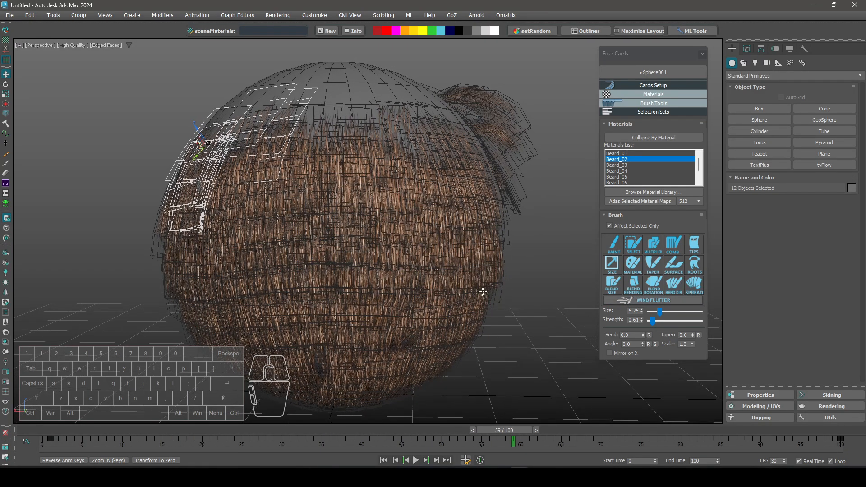
alt+middle_drag(408, 266, 431, 264)
alt+middle_drag(577, 254, 567, 254)
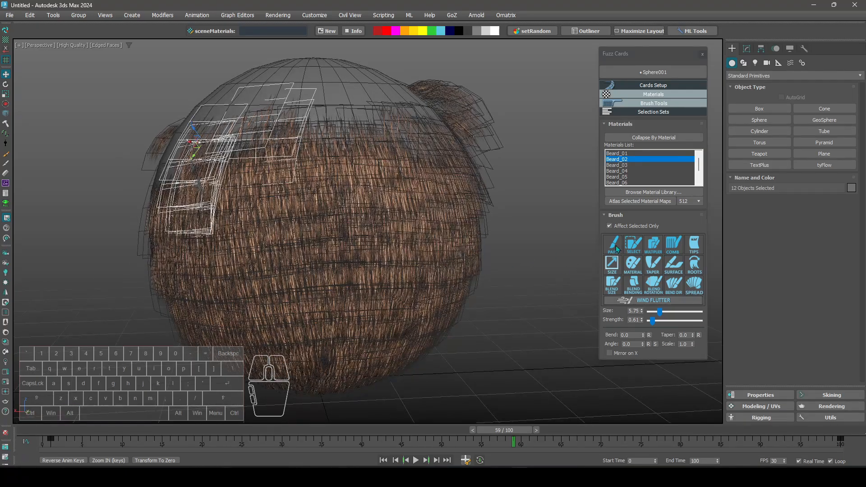
- Select a large block of cards across the sphere with the Select brush and return the timeline to frame 0
click(634, 246)
mouse_move(234, 117)
mouse_down()
mouse_move(212, 149)
mouse_move(234, 216)
mouse_move(289, 171)
mouse_up()
alt+middle_drag(289, 170, 332, 171)
click(633, 246)
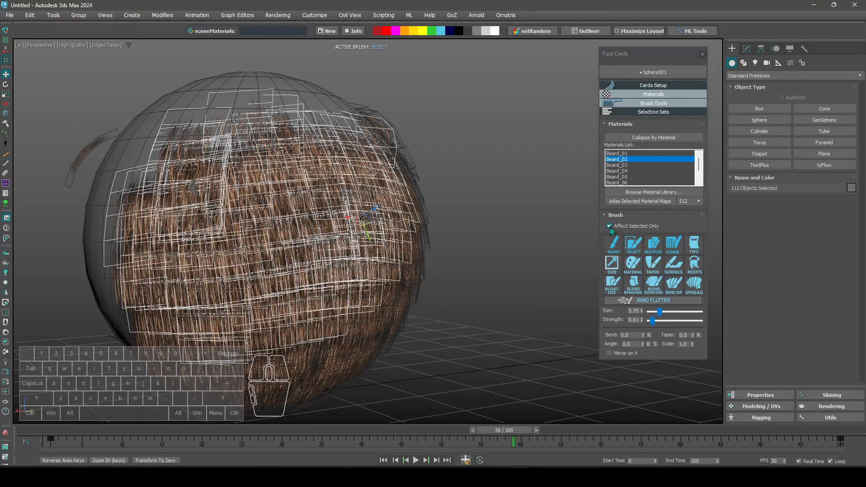
alt+middle_drag(564, 262, 569, 263)
drag(500, 430, 10, 417)
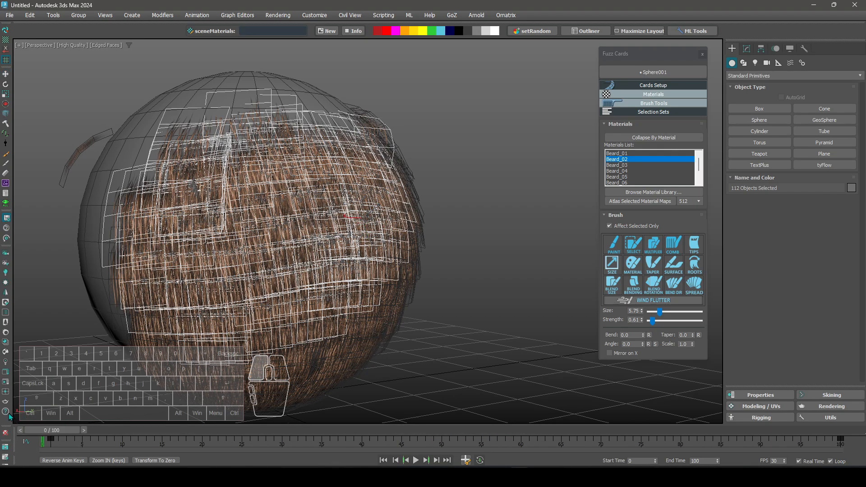
- Play the animation and examine how the enlarged selection of cards moves
key(/)
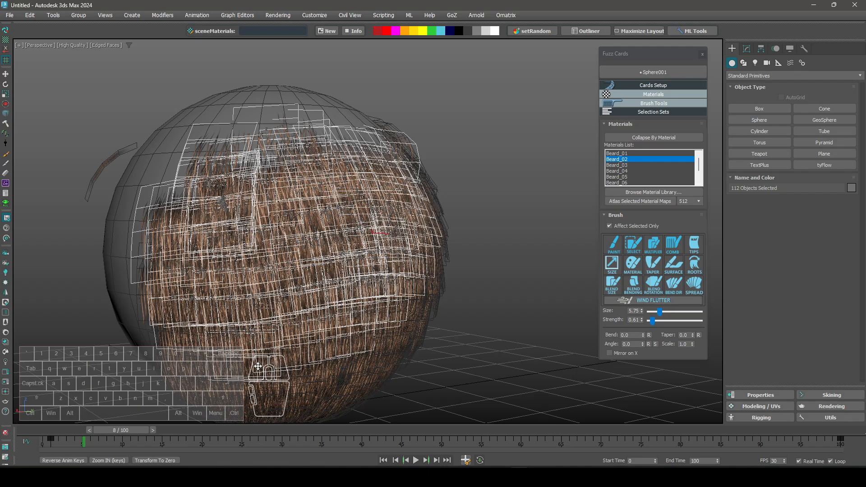
key(/)
middle_drag(307, 290, 301, 286)
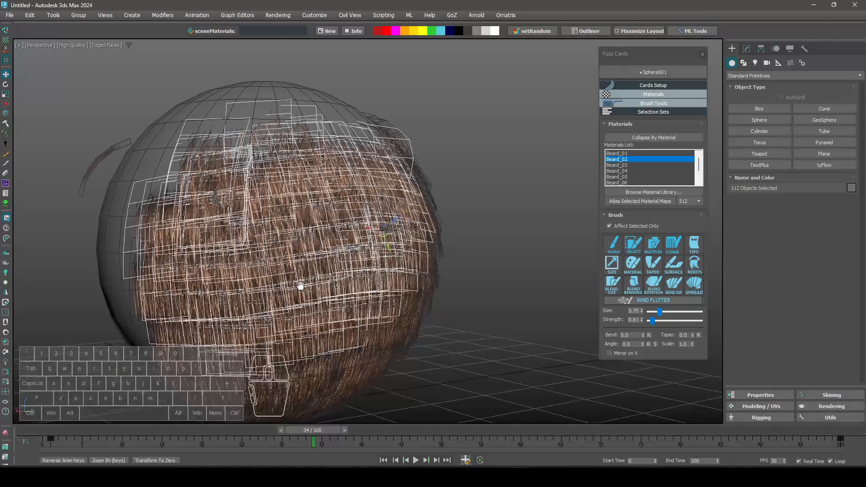
middle_drag(363, 239, 383, 240)
- Paint Wind Flutter across the upper part of the selected cards at size 5.75 and strength 0.61
click(674, 300)
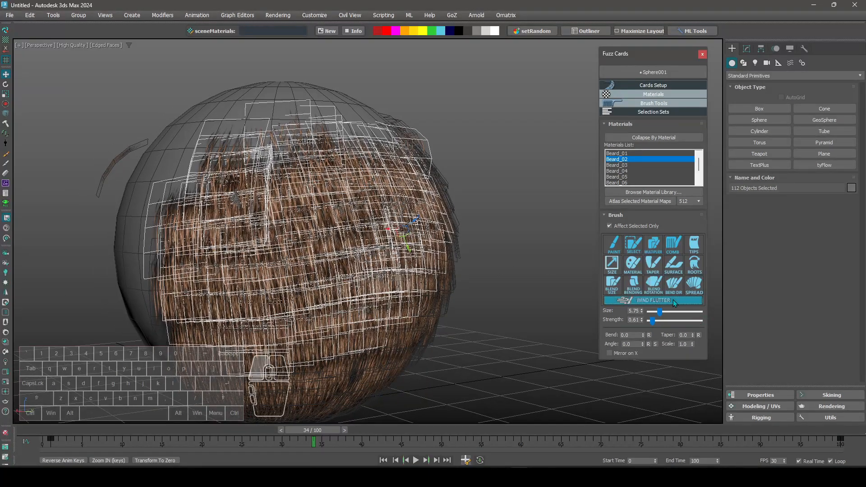
alt+middle_drag(258, 235, 457, 206)
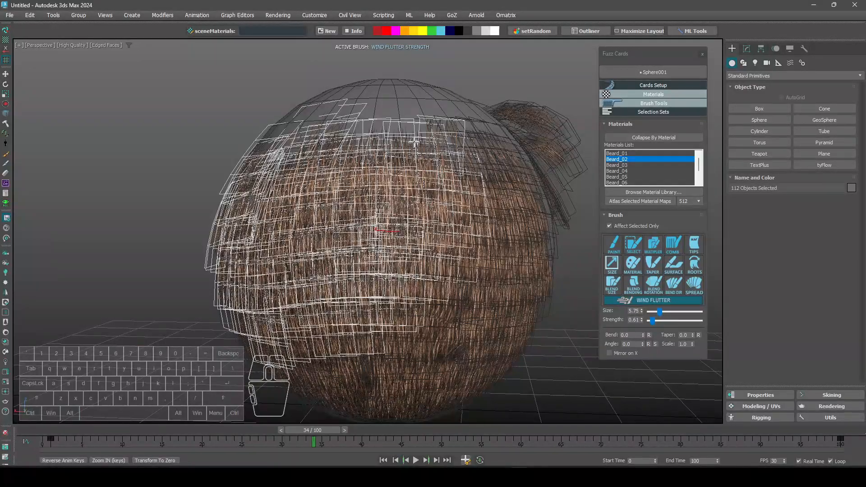
mouse_move(414, 141)
alt+middle_down()
mouse_move(277, 139)
mouse_move(328, 112)
alt+middle_up()
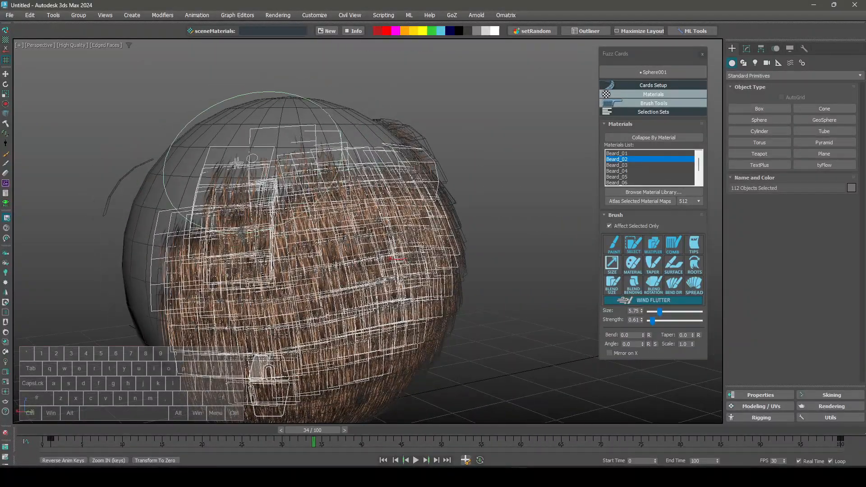
mouse_move(237, 163)
mouse_down()
mouse_move(180, 203)
mouse_move(214, 169)
mouse_move(338, 140)
mouse_move(382, 146)
mouse_move(236, 151)
mouse_move(155, 249)
mouse_move(295, 155)
mouse_move(356, 176)
mouse_up()
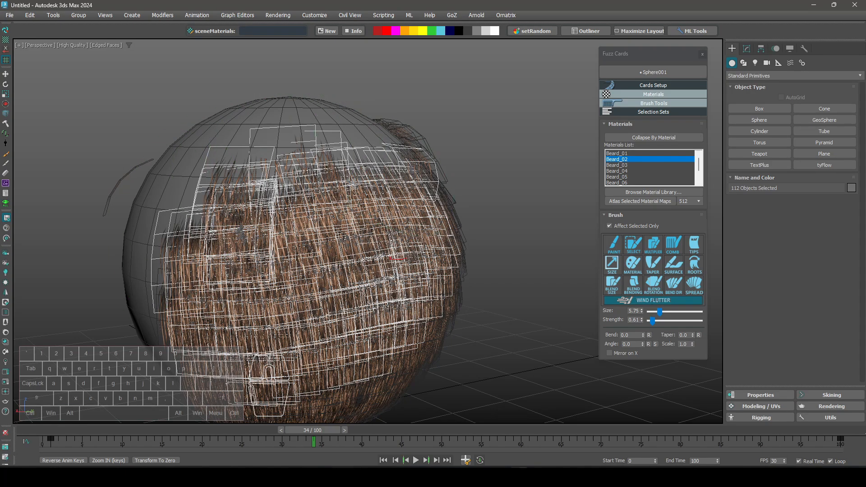
alt+middle_drag(353, 184, 333, 190)
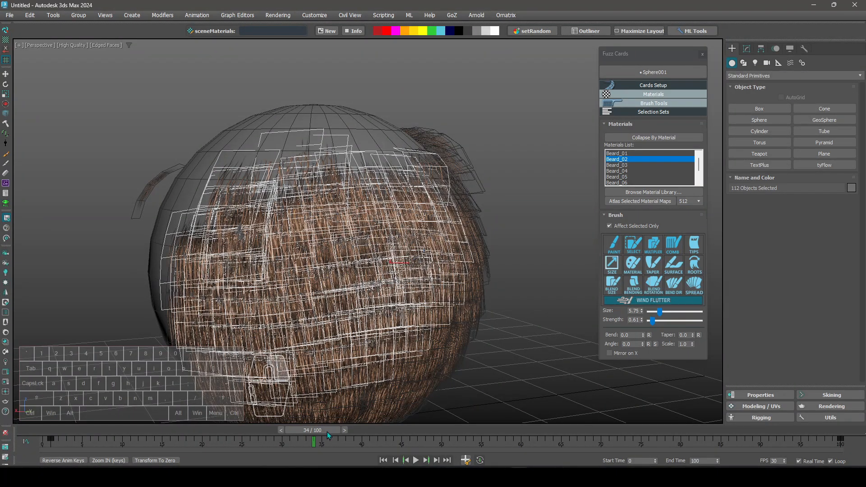
- Return to frame 0, add another Wind Flutter stroke along the upper selected cards, and leave the brush
click(625, 300)
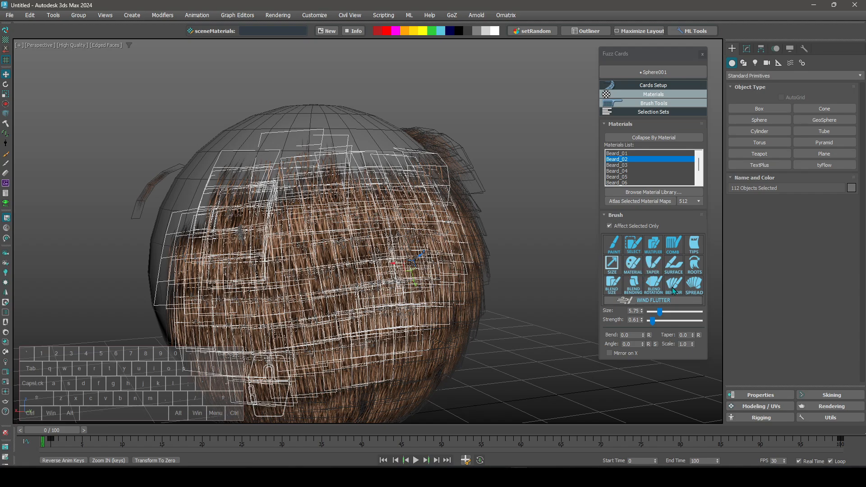
click(668, 301)
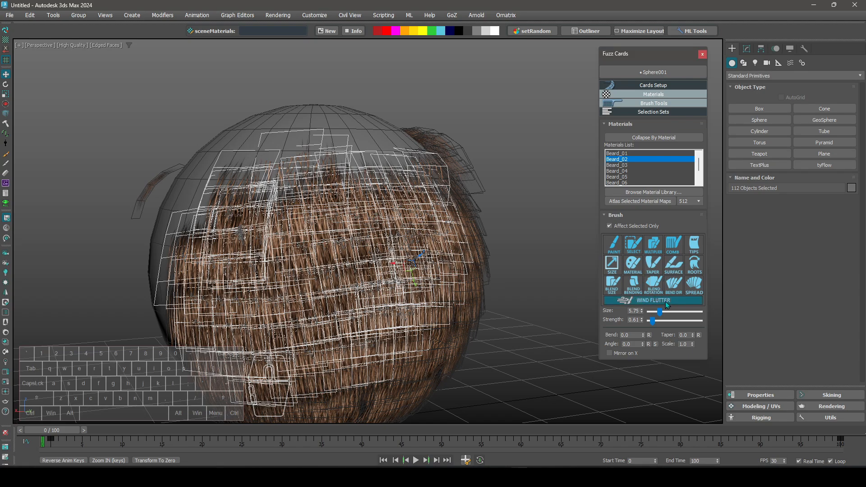
drag(195, 221, 392, 168)
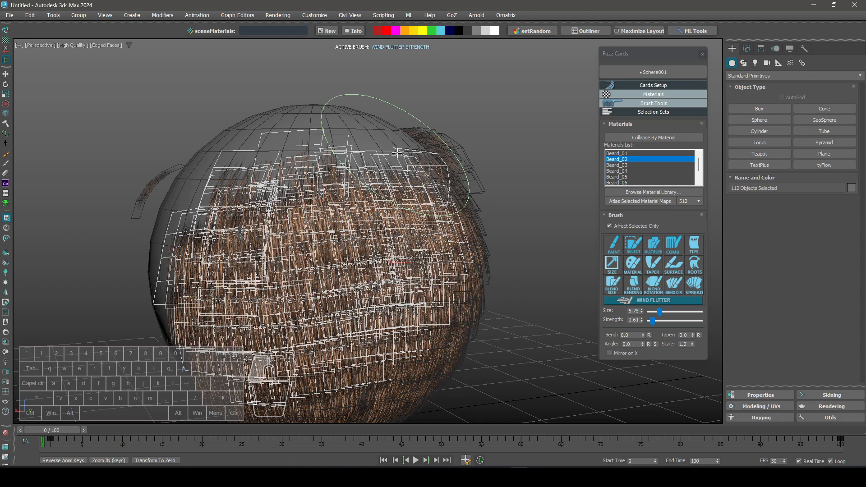
middle_drag(390, 159, 375, 165)
right_click(433, 297)
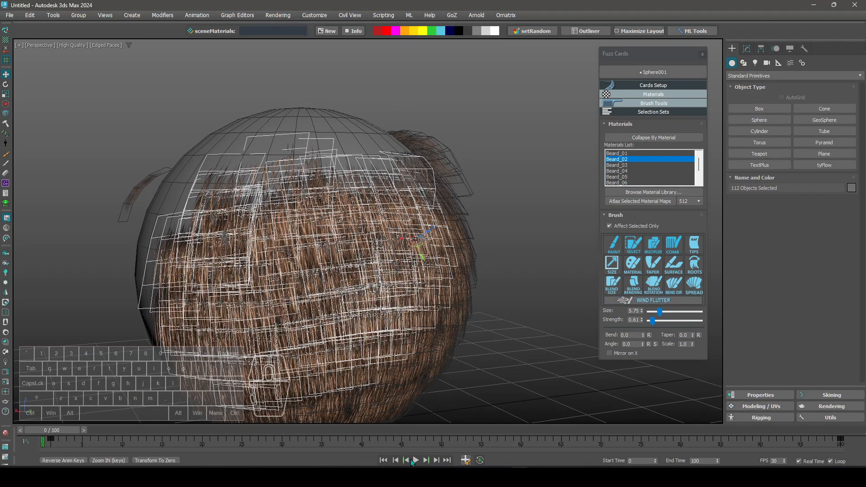
- Play the animation with edged faces off and examine the wind flutter on the cards up close
key(slash)
key(F4)
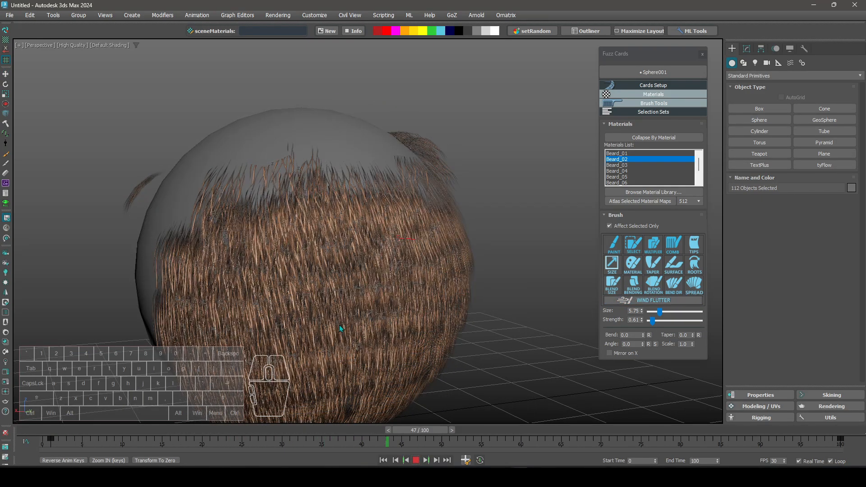
alt+scroll(284, 292, up, 1)
alt+middle_drag(284, 294, 316, 273)
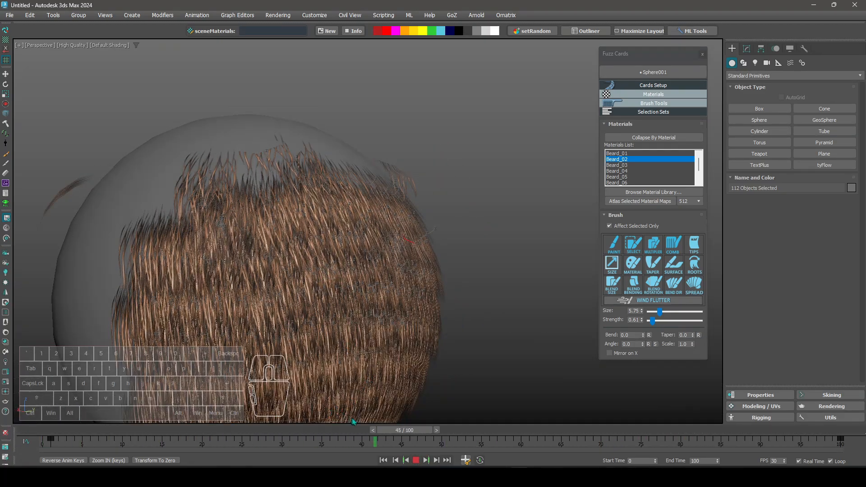
key(w)
scroll(491, 288, down, 5)
middle_drag(419, 309, 481, 305)
scroll(483, 305, up, 3)
- Open the Selection Sets section and turn edged faces back on in the viewport
click(662, 112)
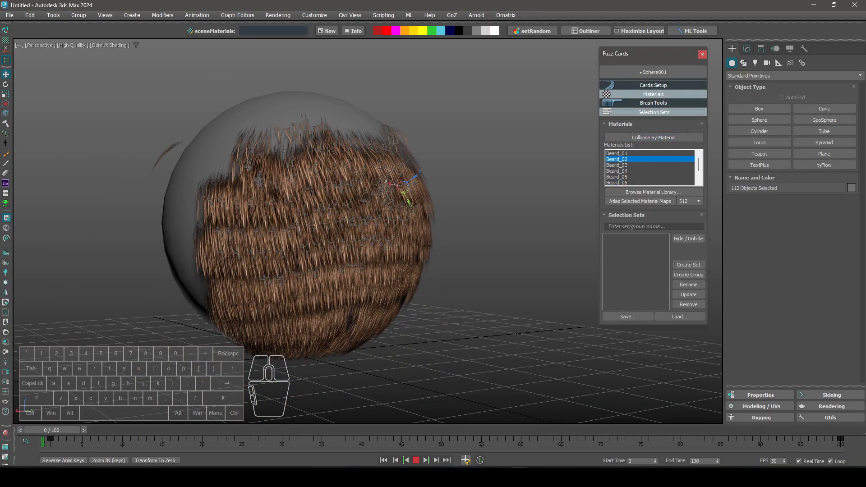
alt+drag(426, 243, 423, 244)
mouse_move(423, 244)
alt+middle_down()
mouse_move(432, 241)
mouse_move(442, 259)
mouse_move(445, 242)
alt+middle_up()
key(F4)
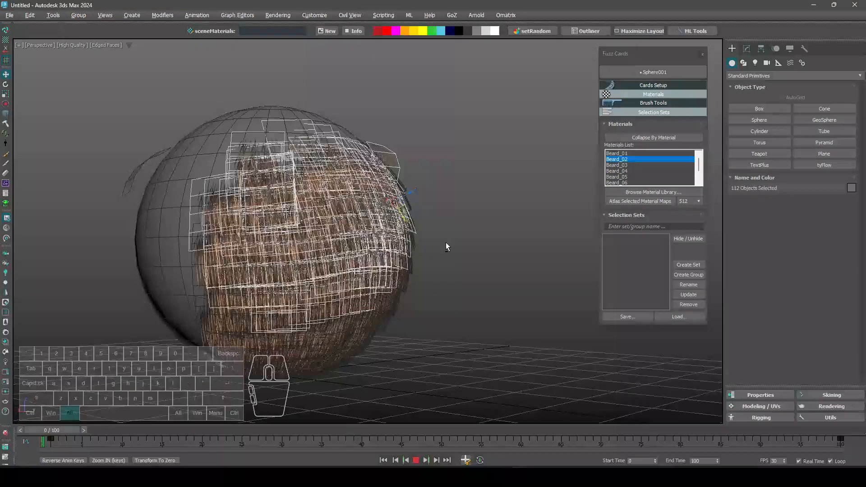
alt+middle_drag(523, 234, 440, 261)
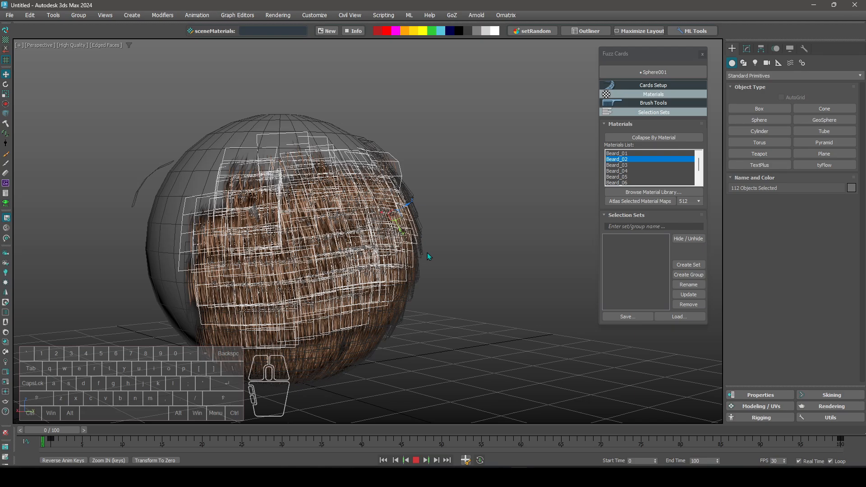
- Create a selection set named set01 from the selected cards and hide its cards
alt+middle_drag(452, 308, 492, 270)
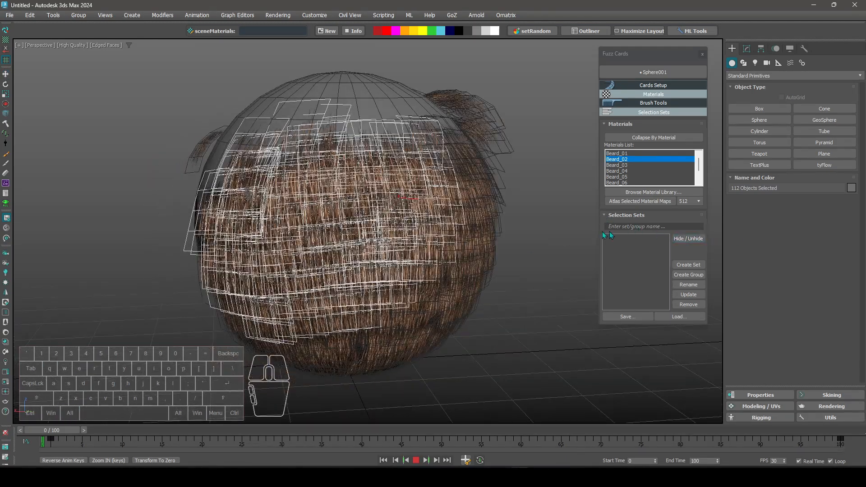
alt+middle_drag(377, 255, 572, 249)
click(625, 227)
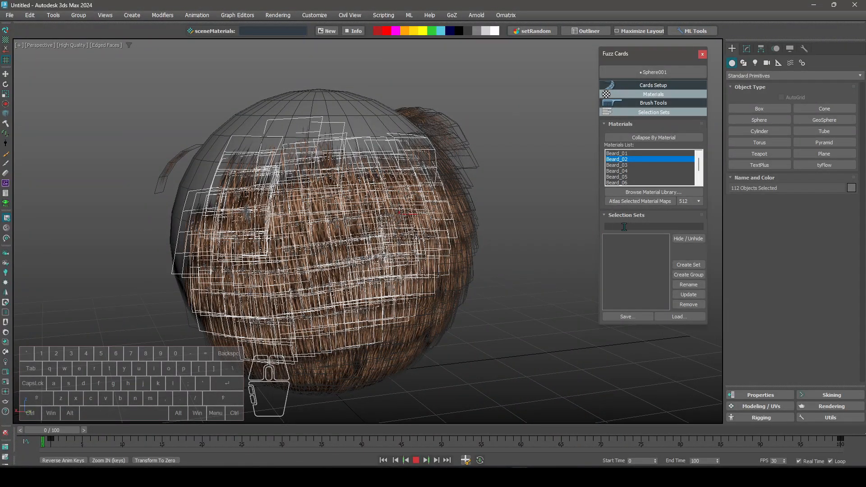
text(set01)
click(697, 267)
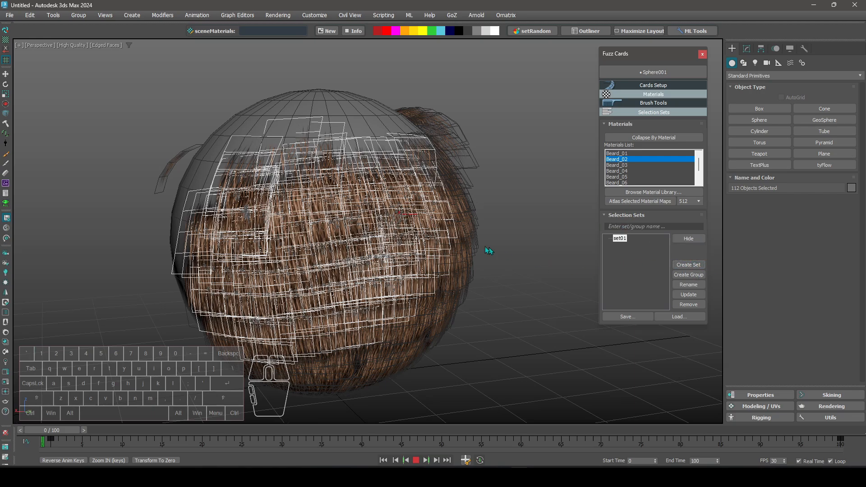
click(687, 242)
alt+middle_drag(483, 246, 500, 260)
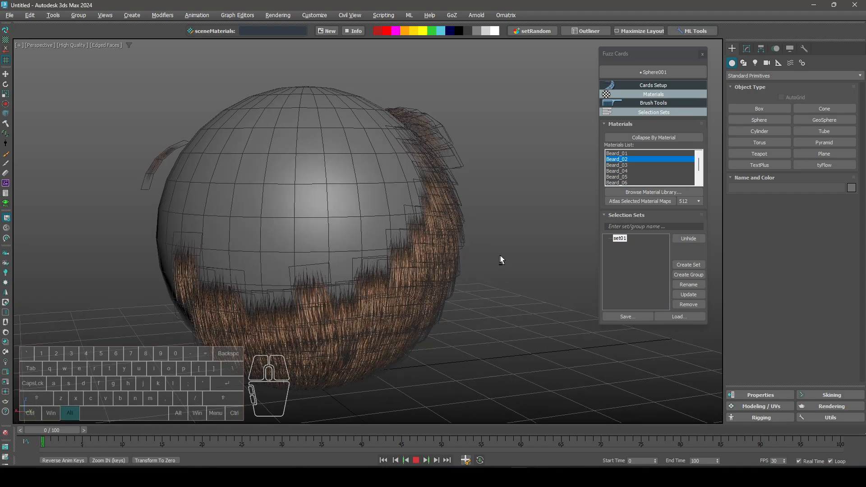
- Show the brush tools in place of the materials and brush-select a patch of cards across the sphere's lower front
click(654, 94)
click(653, 103)
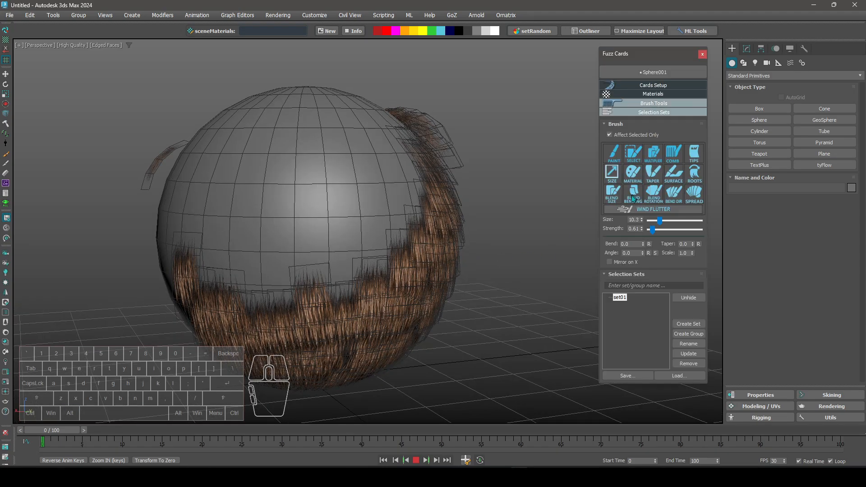
click(634, 154)
mouse_move(293, 289)
alt+middle_down()
mouse_move(277, 283)
mouse_move(296, 217)
mouse_move(290, 178)
alt+middle_up()
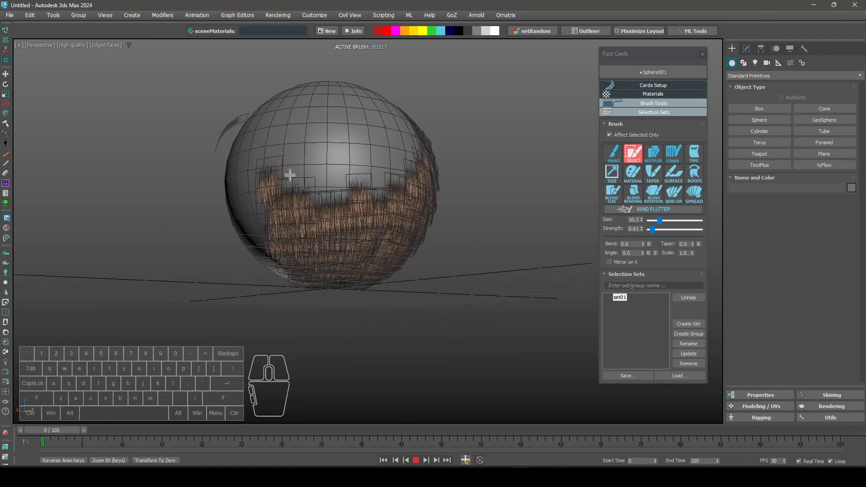
mouse_move(290, 178)
mouse_down()
mouse_move(286, 244)
mouse_move(347, 184)
mouse_up()
right_click(347, 184)
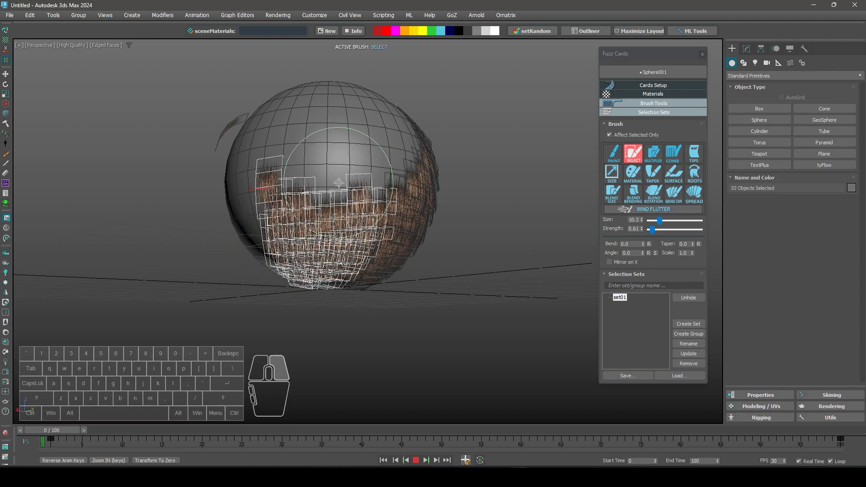
- Create a selection set named set02 from the selected cards and hide its cards
click(638, 286)
text(set02)
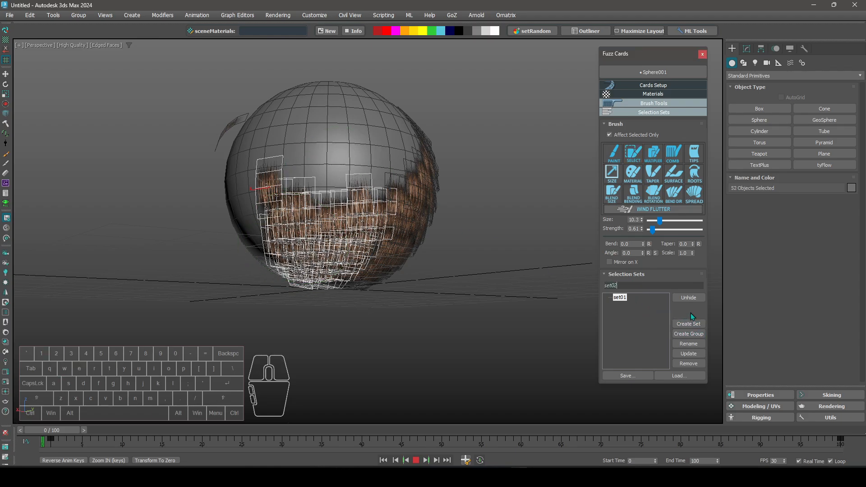
click(688, 324)
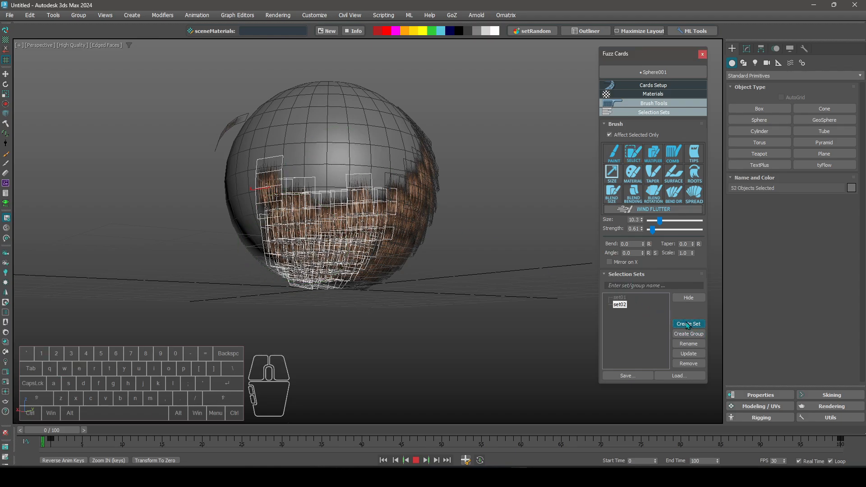
click(686, 298)
- Use the Select brush to pick the separate card patch on the upper side of the sphere
mouse_move(492, 263)
alt+middle_down()
mouse_move(473, 256)
mouse_move(460, 269)
mouse_move(435, 257)
mouse_move(449, 264)
alt+middle_up()
click(633, 154)
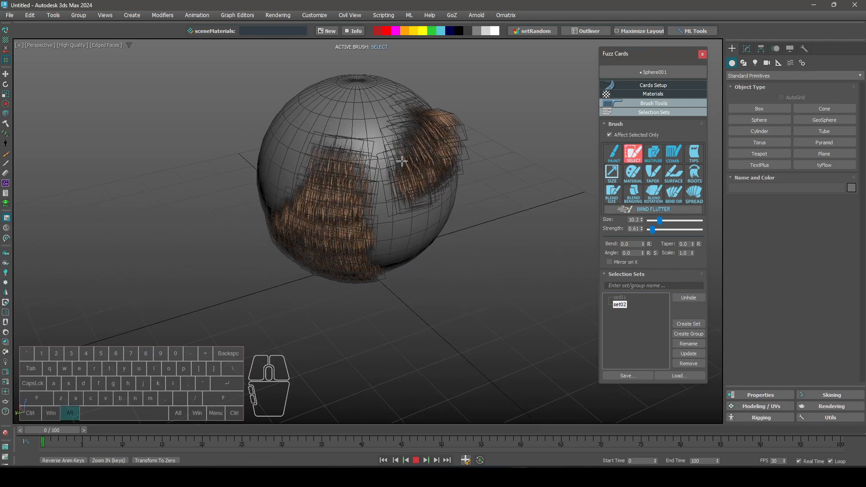
alt+middle_drag(456, 135, 417, 99)
mouse_move(423, 131)
mouse_down()
mouse_move(403, 187)
mouse_move(417, 203)
mouse_up()
mouse_move(424, 201)
alt+middle_down()
mouse_move(409, 183)
mouse_move(446, 176)
alt+middle_up()
right_click(450, 175)
- Create a selection set named set03 from the picked upper patch and hide it
click(630, 286)
text(s)
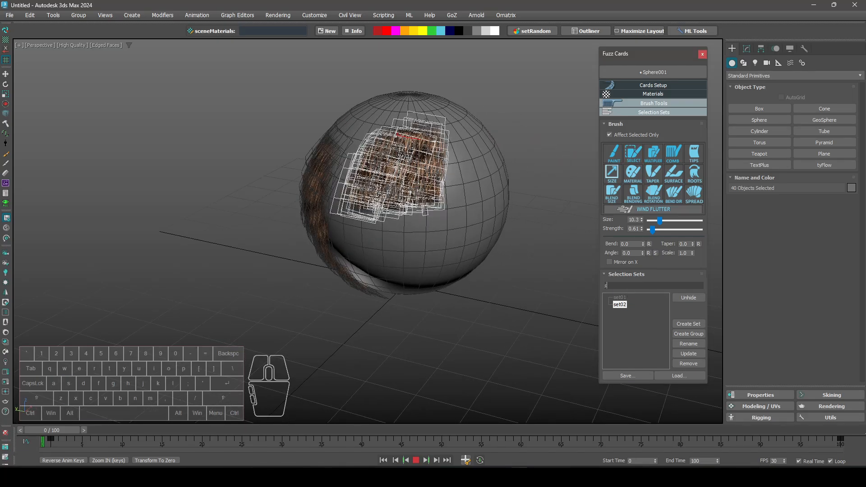
text(et03)
click(696, 327)
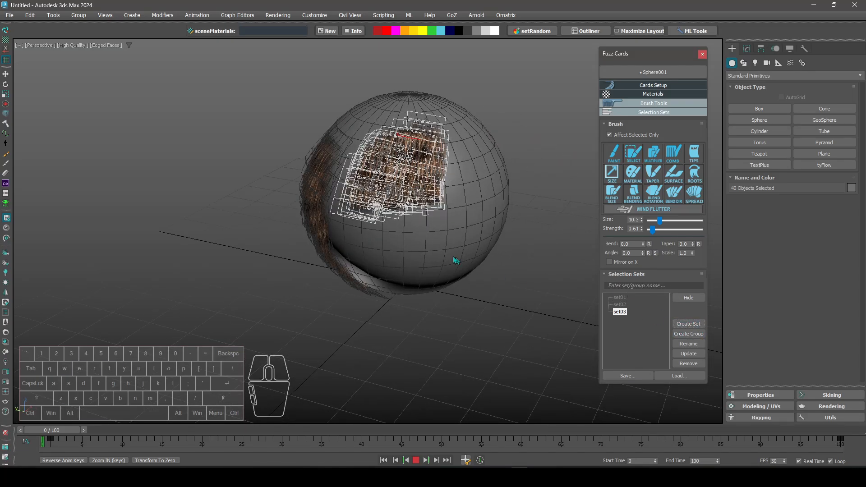
click(690, 299)
- Brush-select the upper cards of the remaining tall patch on the sphere
alt+middle_drag(455, 226, 519, 222)
click(634, 153)
mouse_move(406, 172)
mouse_down()
mouse_move(379, 145)
mouse_move(350, 143)
mouse_up()
click(633, 153)
- Save the brushed cards as a selection set named set04 and hide them
click(640, 286)
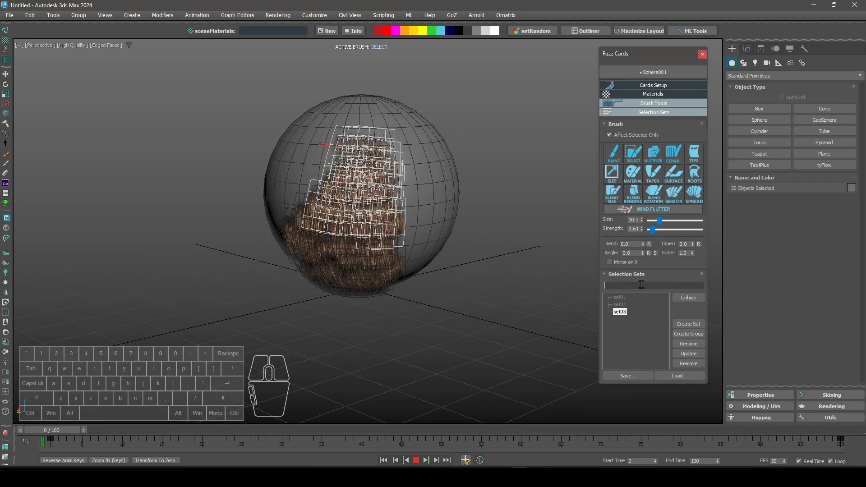
text(set03)
key(BackSpace)
text(4)
click(689, 323)
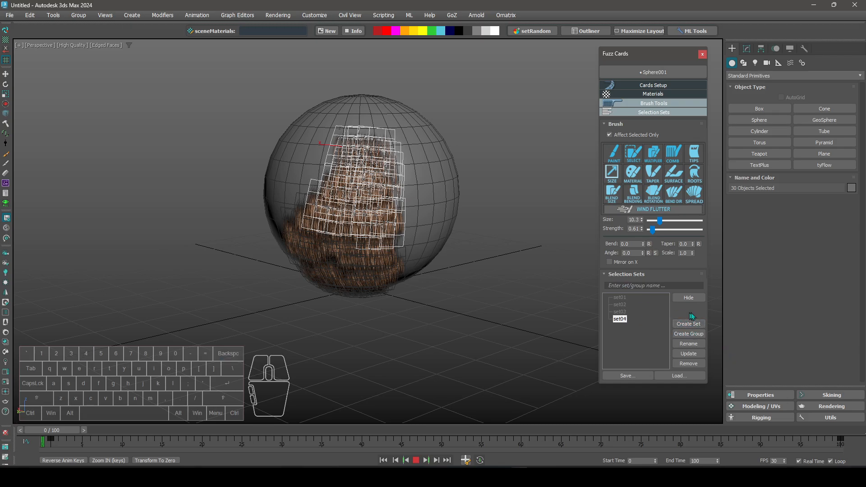
- Brush-select the upper and middle cards of the patch still visible on the lower sphere
alt+middle_drag(343, 212, 373, 228)
click(634, 153)
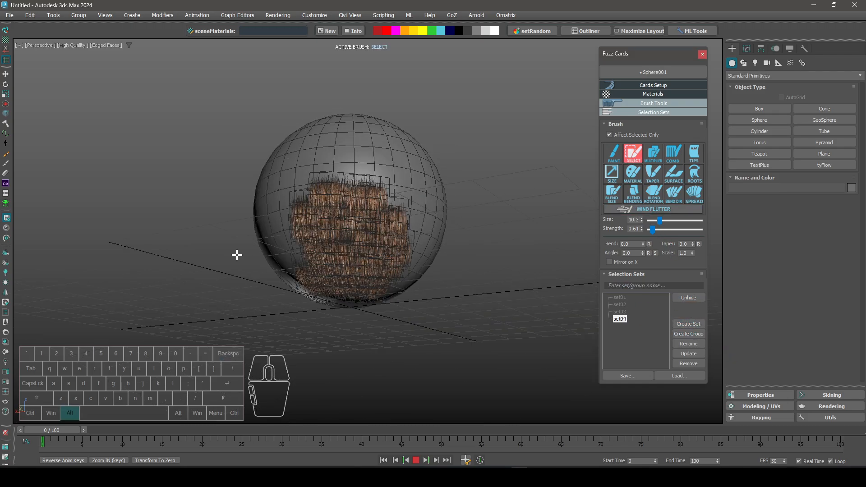
alt+middle_drag(236, 254, 293, 162)
drag(294, 162, 364, 181)
- Create a selection set named set05 from this patch and hide the cards
click(641, 285)
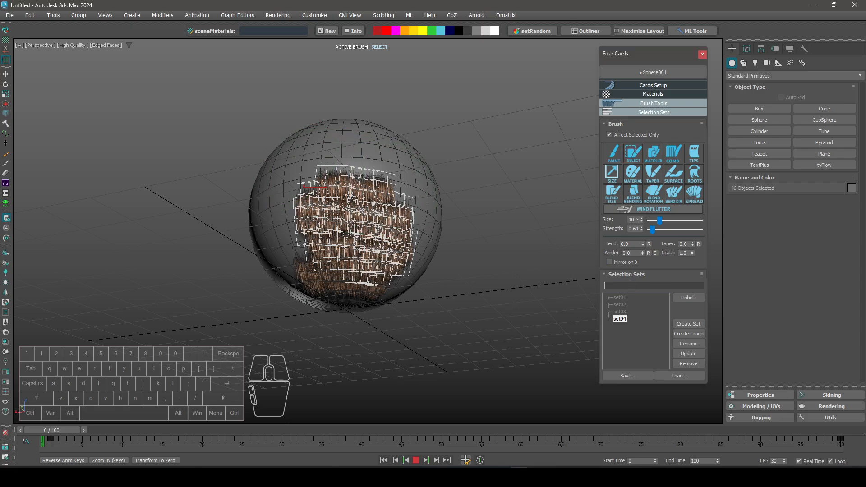
text(set05)
click(689, 324)
- Brush-select the remaining cards near the underside of the sphere, then leave the brush
alt+middle_drag(569, 190, 541, 152)
click(633, 153)
alt+middle_drag(406, 203, 316, 226)
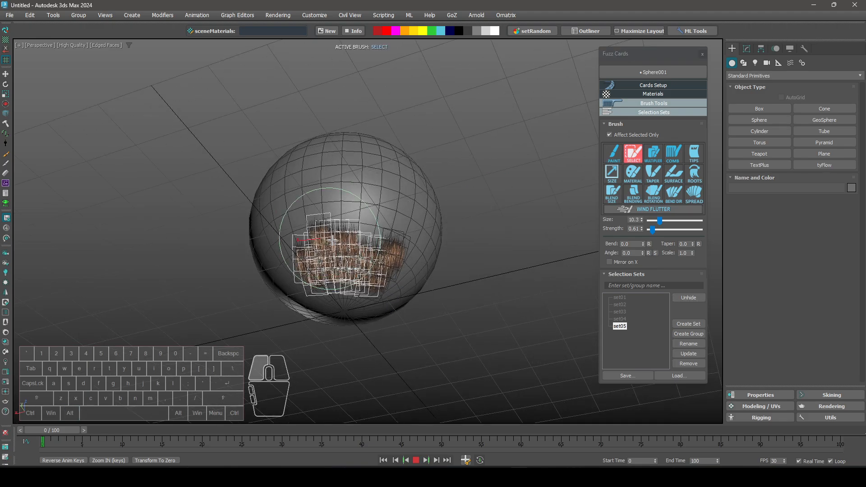
drag(316, 226, 383, 233)
mouse_move(383, 233)
alt+middle_down()
mouse_move(441, 205)
mouse_move(392, 232)
alt+middle_up()
alt+middle_drag(392, 232, 466, 223)
right_click(466, 224)
- Create a selection set named set06 from the underside cards and hide them
click(626, 286)
text(set)
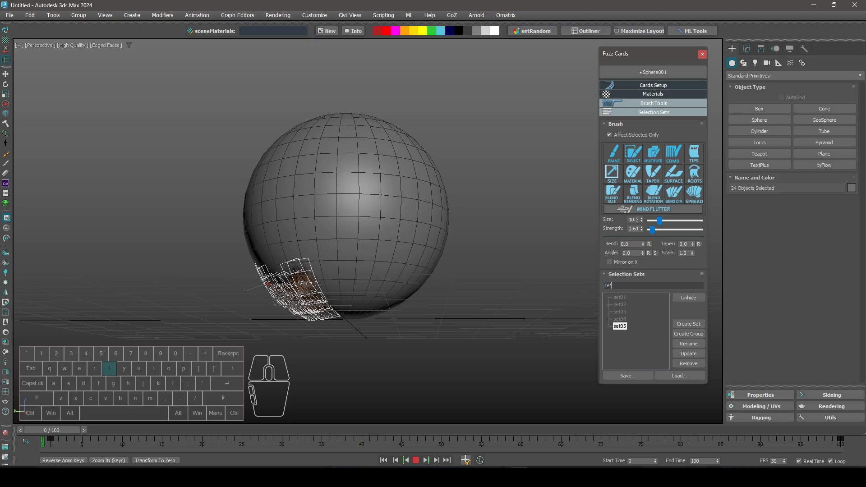
text(06)
click(688, 324)
- Brush-select the single leftover card, create a selection set named set07 from it, and hide it
alt+middle_drag(397, 253, 470, 323)
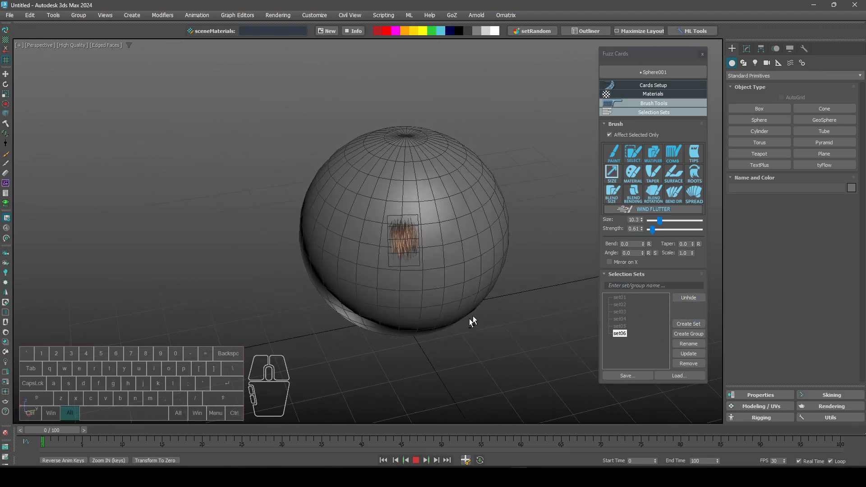
click(633, 154)
click(403, 240)
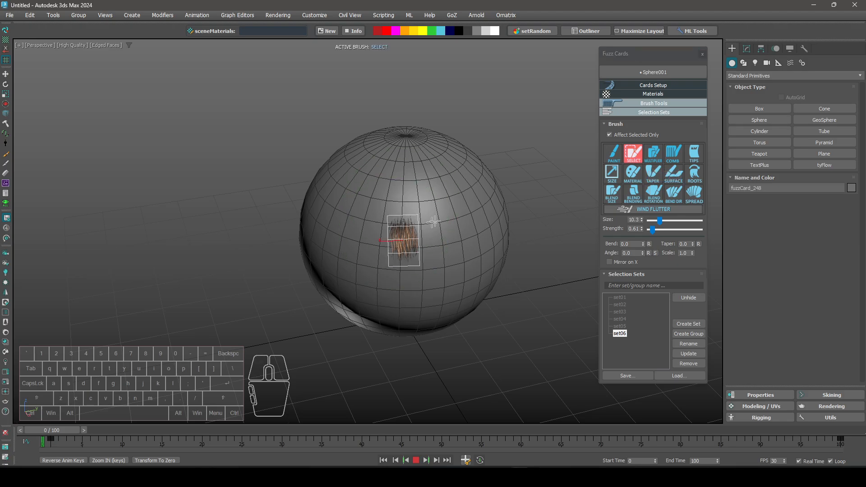
click(655, 286)
text(set)
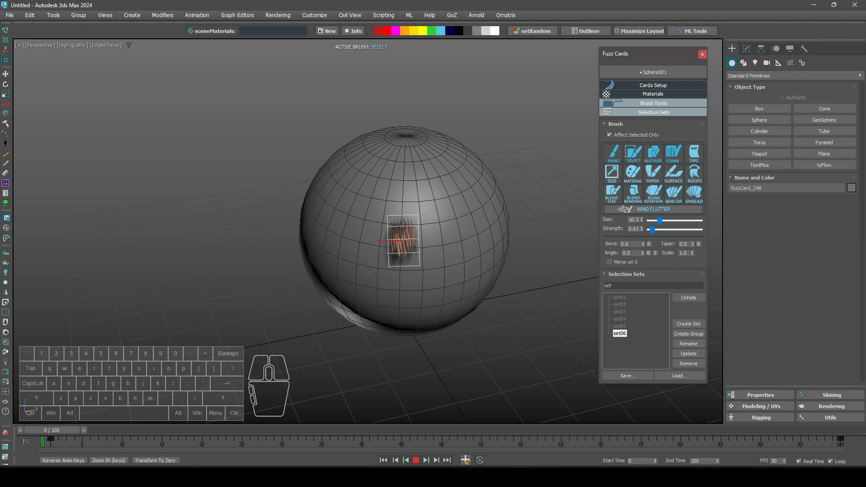
text(07)
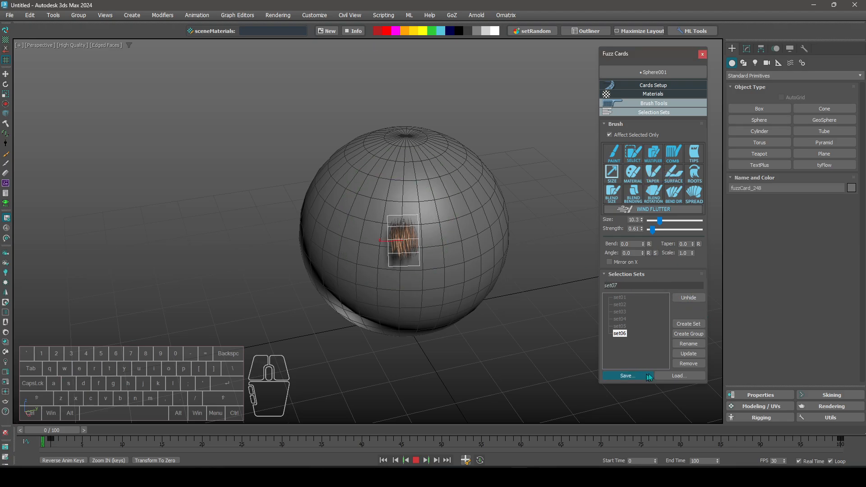
click(688, 324)
alt+middle_drag(459, 278, 486, 269)
click(689, 298)
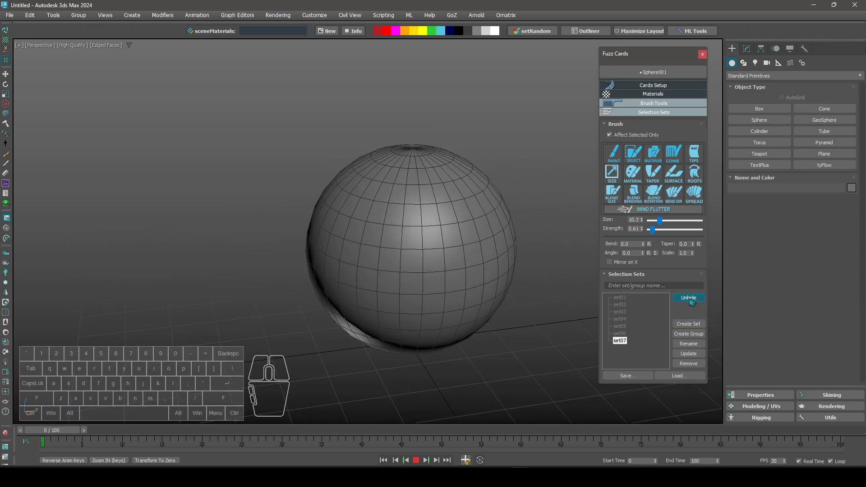
- Create three groups named GRP01, GRP02 and GRP03 in the selection sets list
click(652, 287)
text(GRP01)
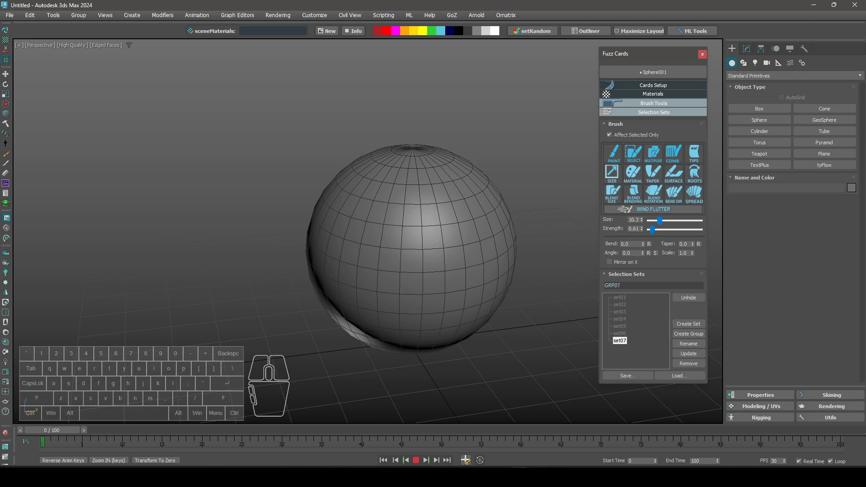
click(691, 335)
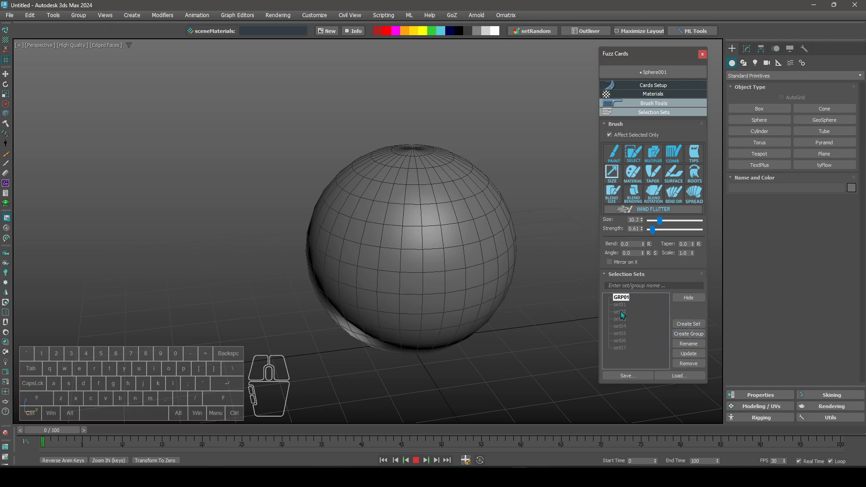
click(634, 286)
text(GRP)
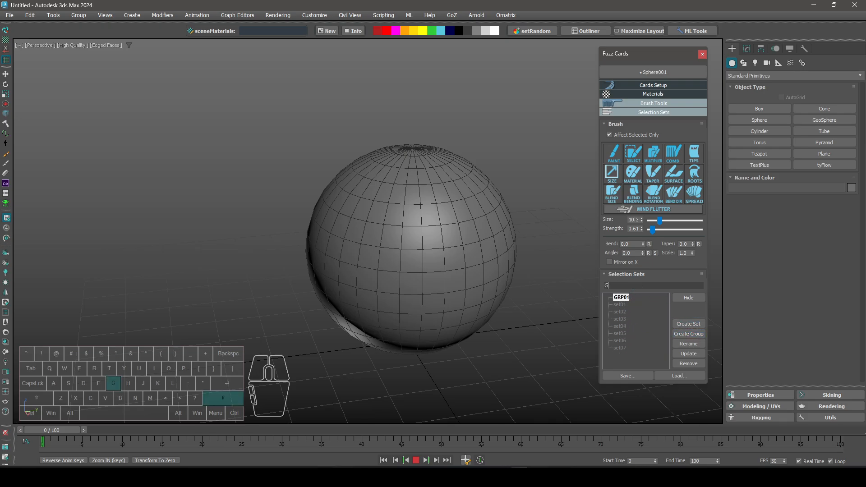
click(689, 335)
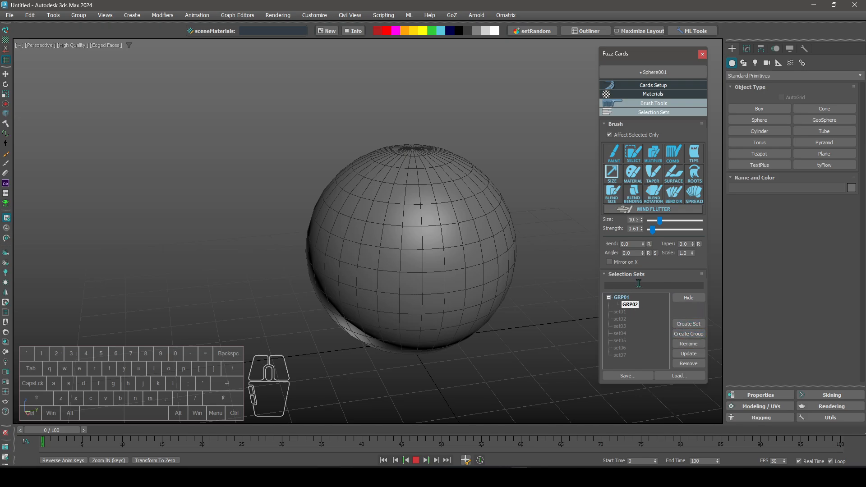
key(shift)
text(GRP0)
click(692, 336)
- Move set01 and set02 into GRP01 and bring GRP02 out to the top level of the list
drag(637, 312, 637, 362)
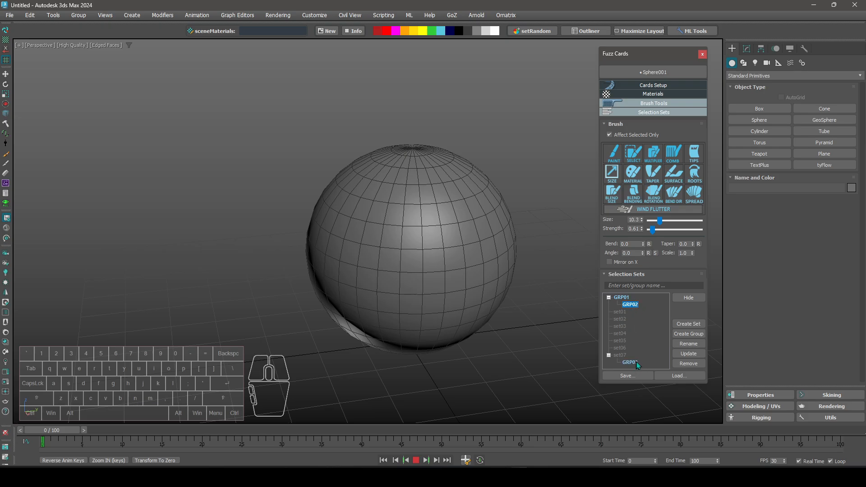
click(619, 312)
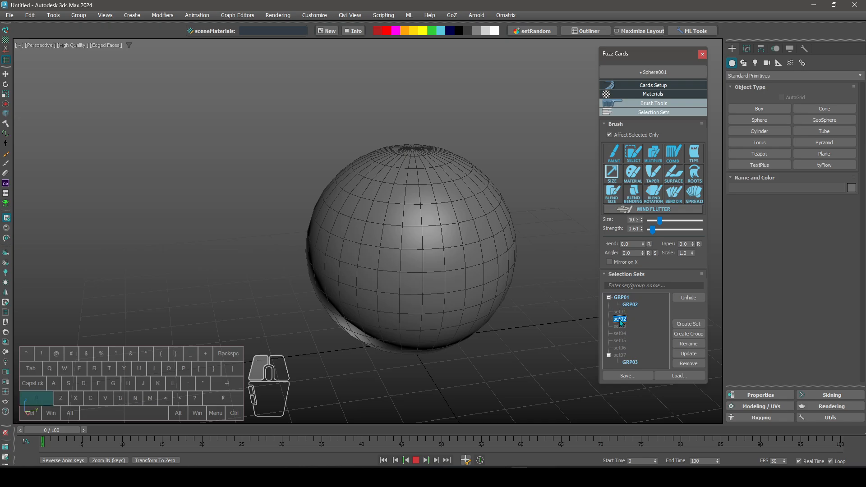
mouse_move(626, 294)
mouse_down()
mouse_move(629, 305)
mouse_move(640, 297)
mouse_up()
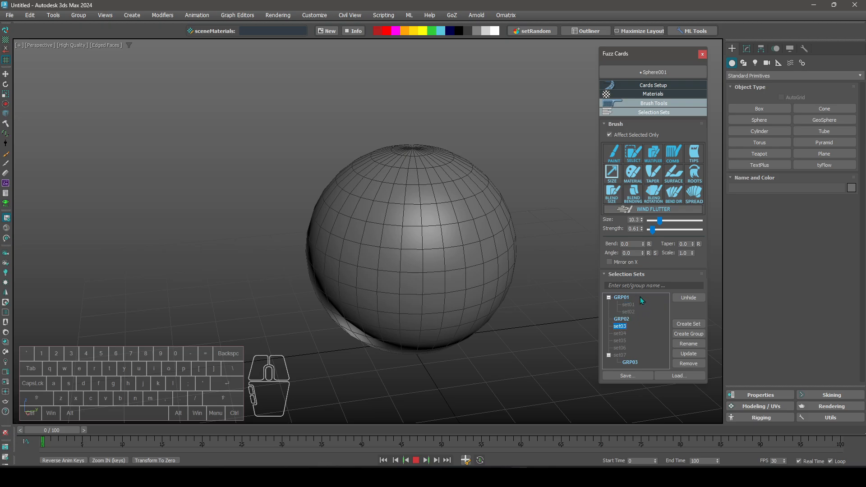
- Move set03 and set04 into GRP02 and bring GRP03 to the top level, with GRP01 and GRP02 collapsed
drag(640, 353, 640, 334)
drag(634, 294, 635, 296)
drag(624, 344, 628, 323)
click(609, 297)
click(609, 305)
- Move set05 and set06 into GRP03 and collapse the group
click(619, 326)
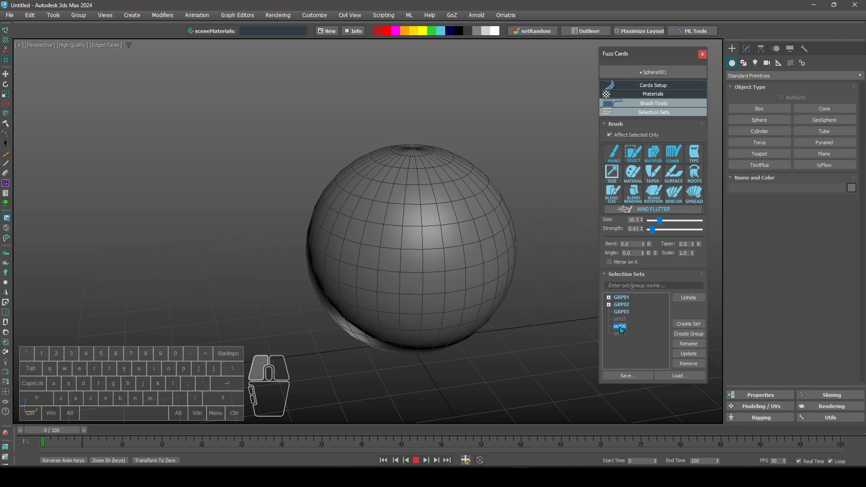
click(621, 318)
mouse_move(622, 319)
mouse_down()
mouse_move(624, 313)
mouse_move(618, 322)
mouse_up()
- Create a group named GRP04, move set07 into it, and collapse it
click(633, 286)
text(G)
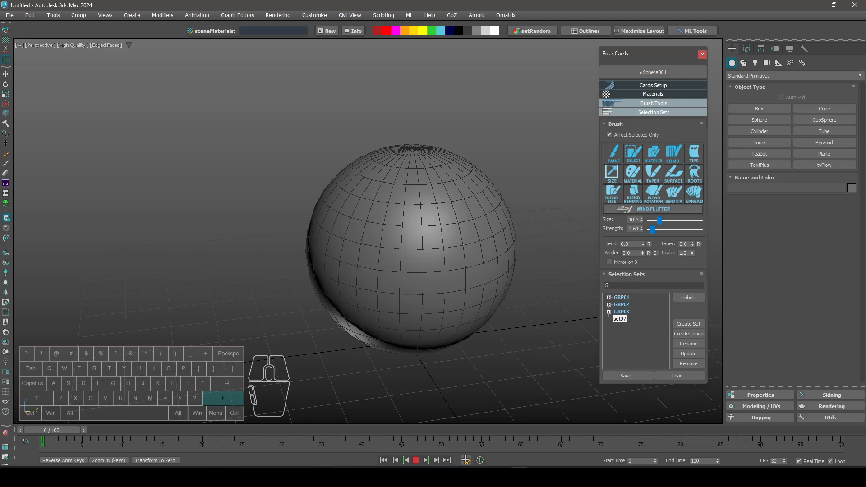
text(RP04)
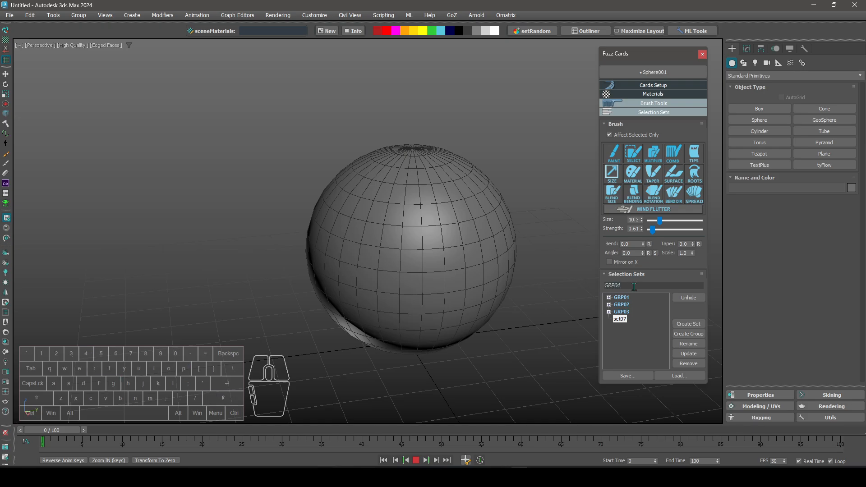
click(689, 334)
drag(622, 327, 626, 322)
click(609, 319)
click(609, 319)
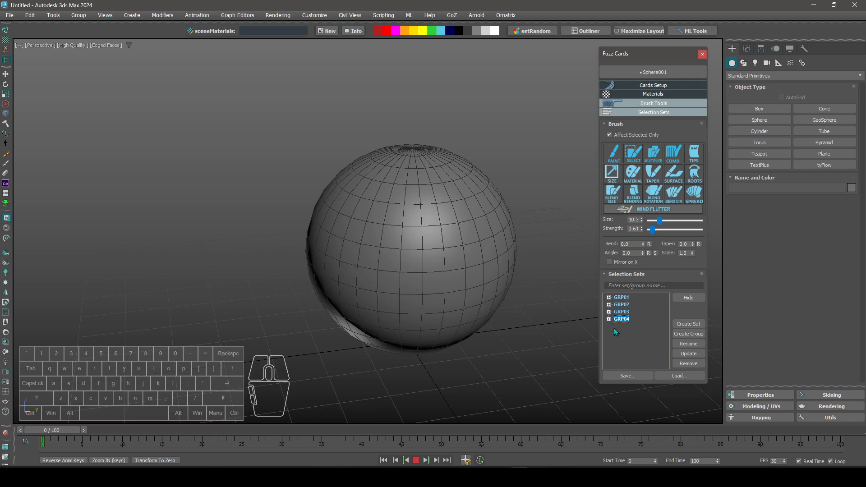
- Create a group named SphereGroom and move it out of GRP04 to the top level of the list
click(625, 321)
middle_drag(492, 274, 447, 251)
click(669, 299)
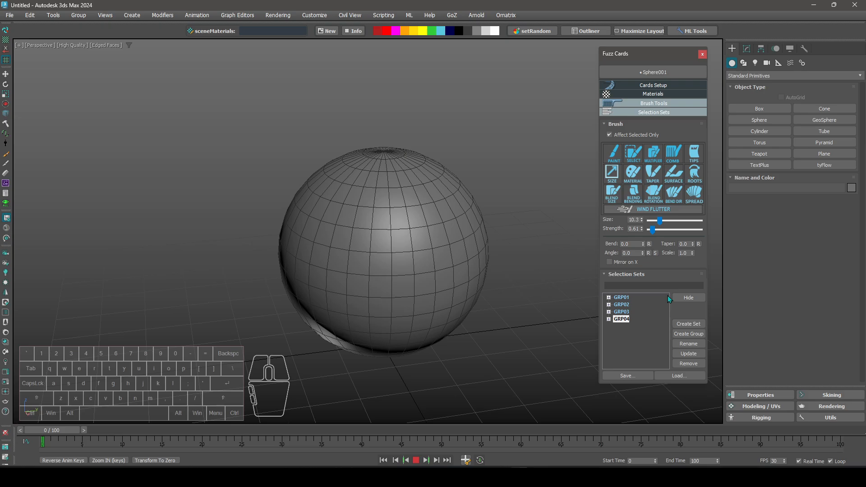
key(shift)
text(SP)
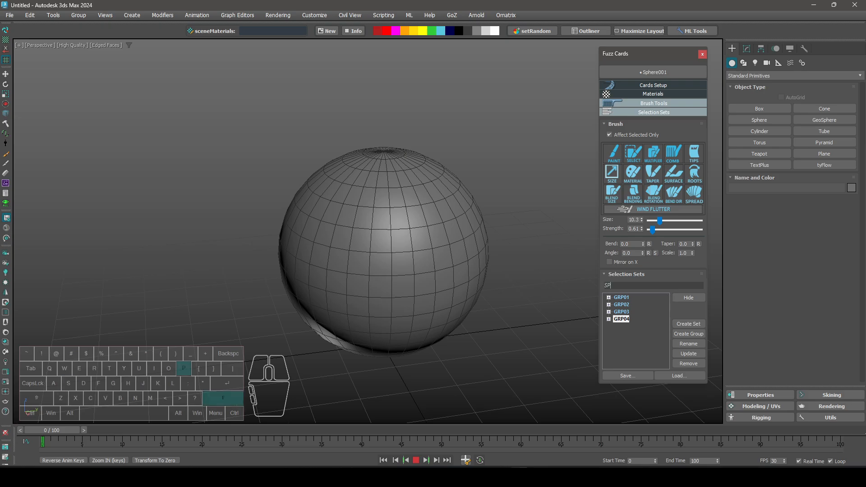
text(here)
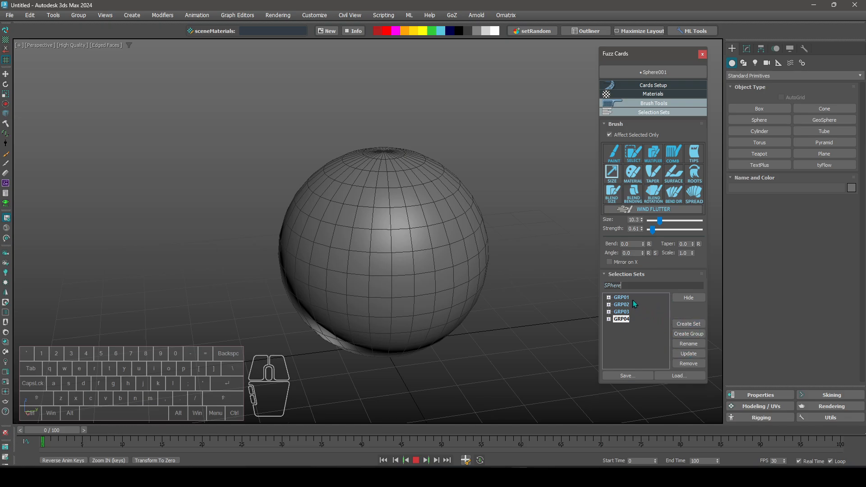
drag(623, 286, 603, 287)
text(SphereGroom)
click(689, 334)
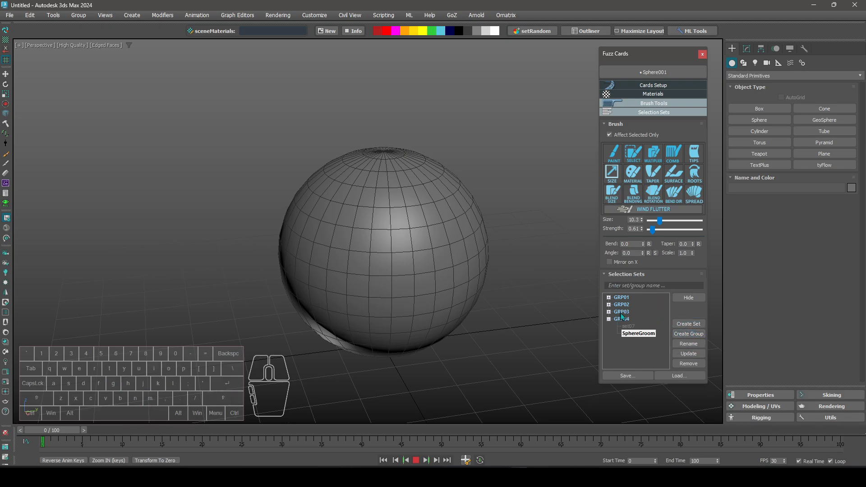
click(639, 337)
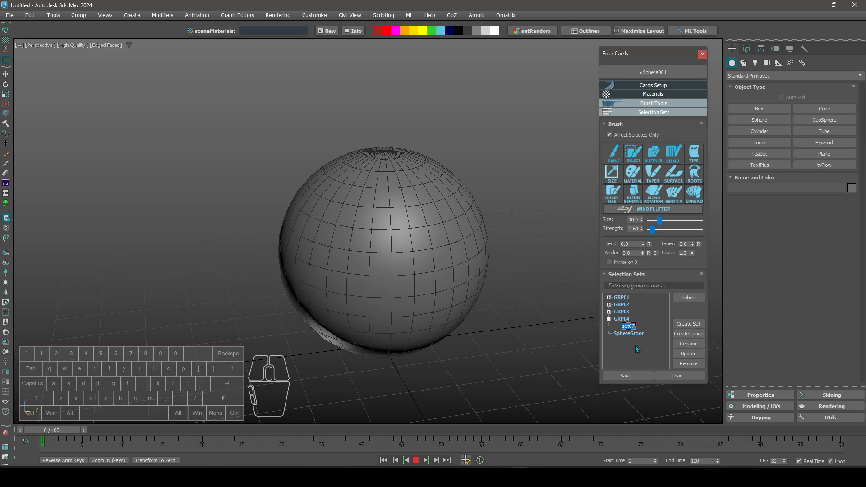
- Collapse GRP04, nest GRP01, GRP02, GRP03 and GRP04 under SphereGroom, and collapse the SphereGroom group
click(608, 318)
drag(627, 322, 637, 309)
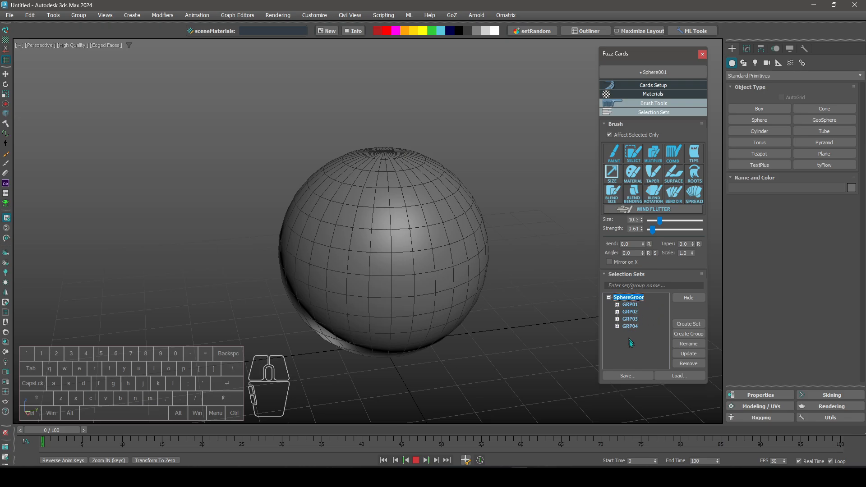
click(609, 298)
click(609, 298)
click(617, 304)
click(609, 298)
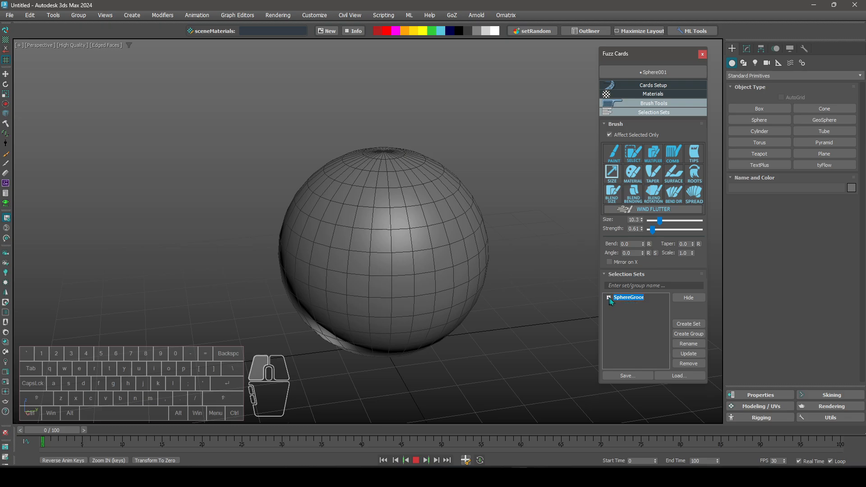
- Unhide all cards of the SphereGroom group, expand the group, and toggle its visibility off and back on
click(696, 300)
alt+middle_drag(452, 280, 419, 279)
click(609, 298)
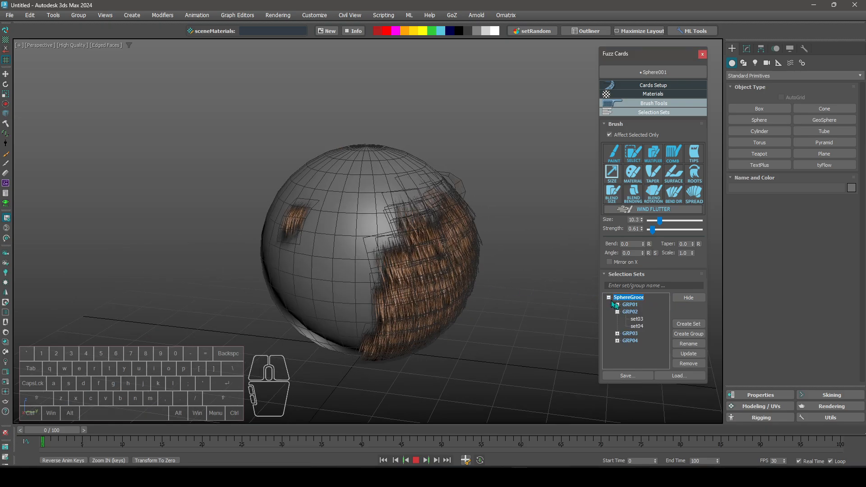
click(690, 298)
click(689, 299)
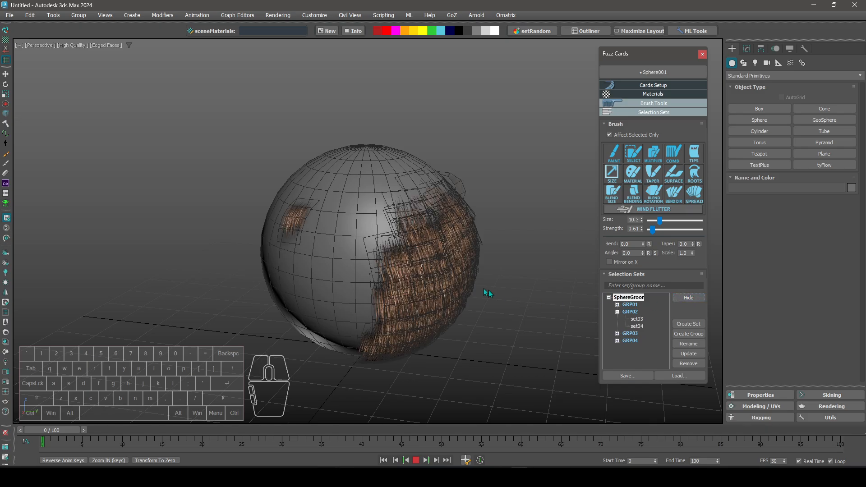
alt+middle_drag(488, 290, 525, 297)
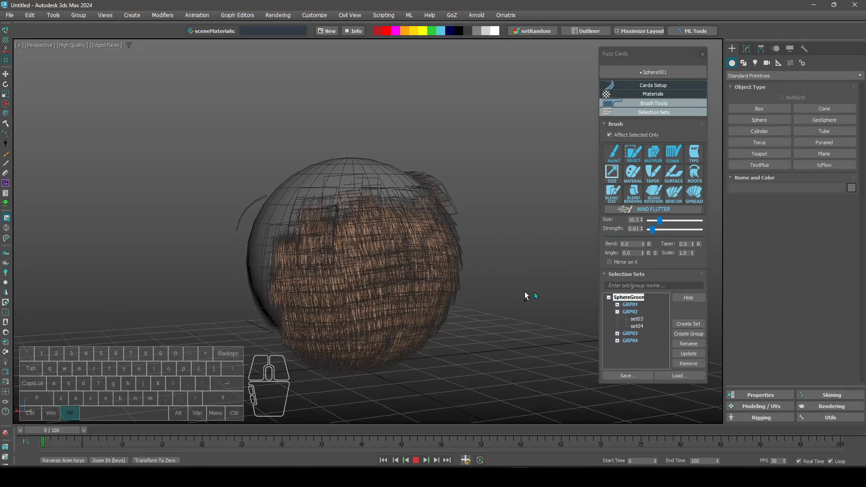
- Select the cards of GRP01, followed by those of set01 and set02 individually, and collapse GRP01
double_click(628, 305)
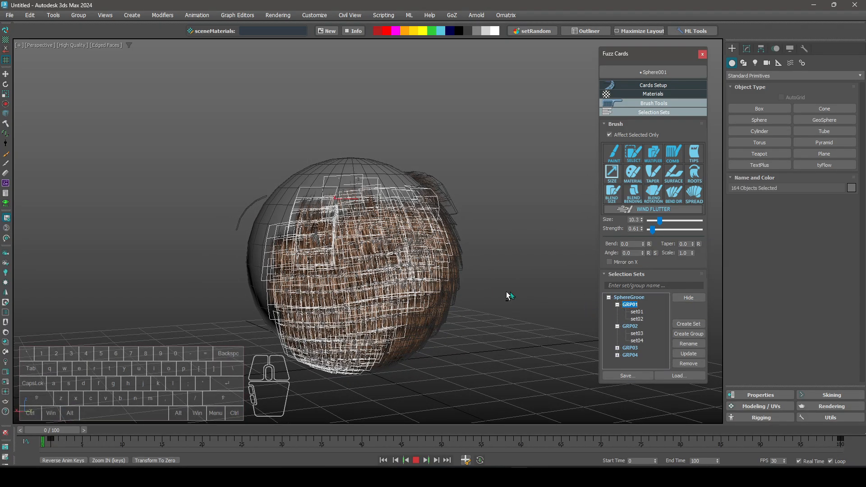
alt+middle_drag(509, 296, 519, 294)
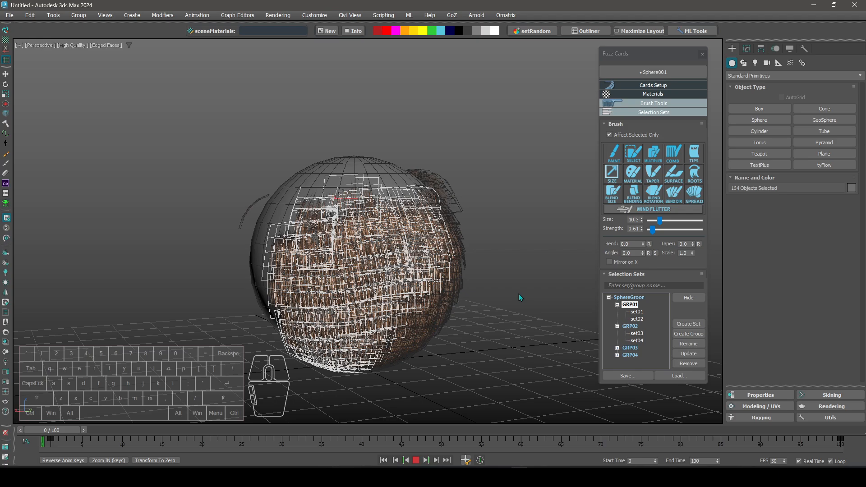
click(639, 318)
click(639, 312)
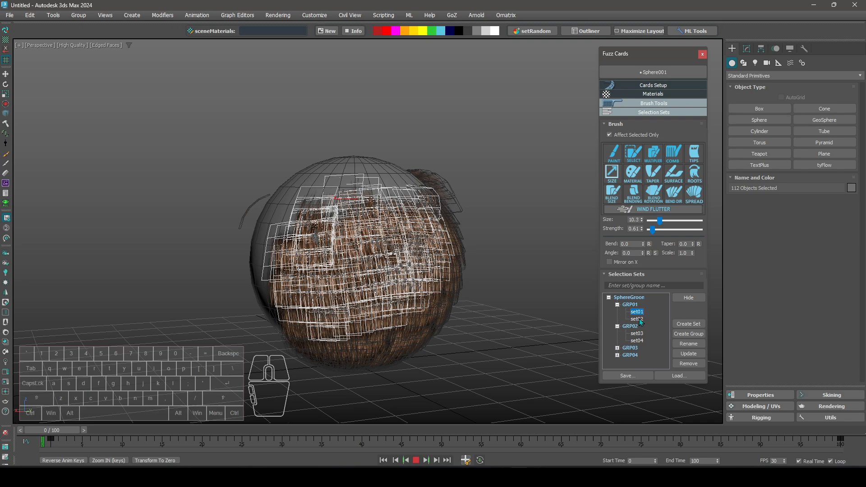
click(640, 319)
alt+middle_drag(582, 316, 532, 321)
click(616, 305)
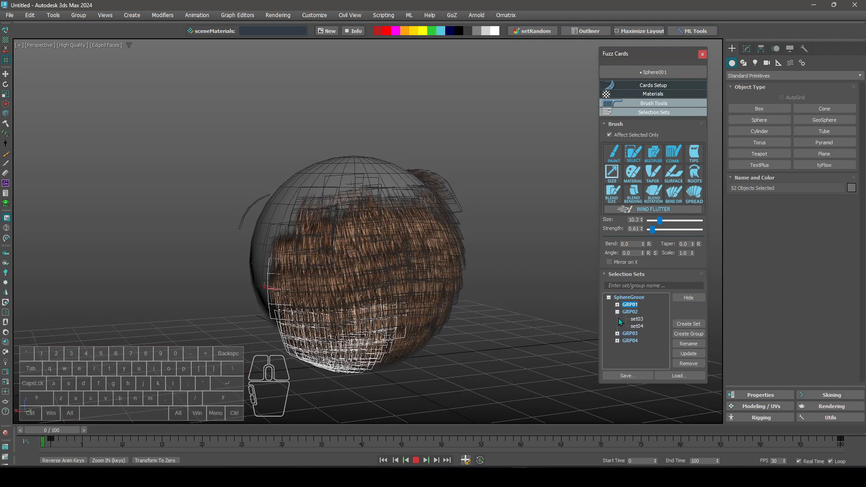
- Select the card of set07 in GRP04, followed by the cards of set06 in GRP03
click(636, 334)
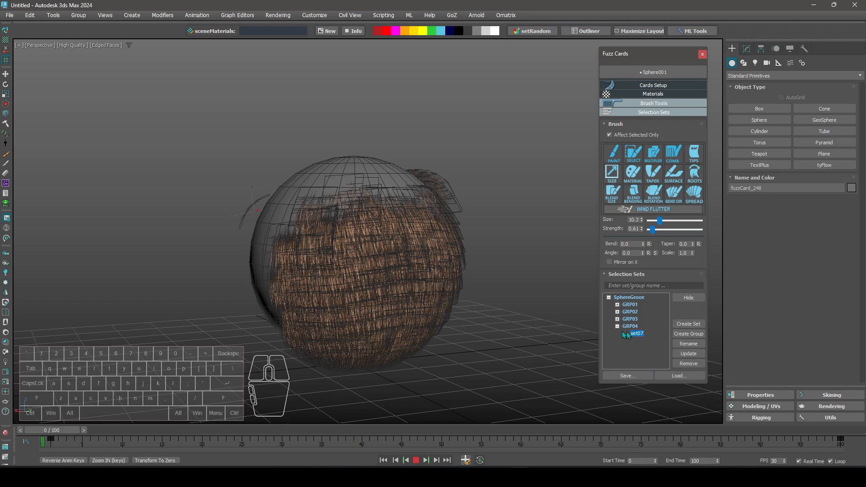
alt+middle_drag(539, 317, 564, 314)
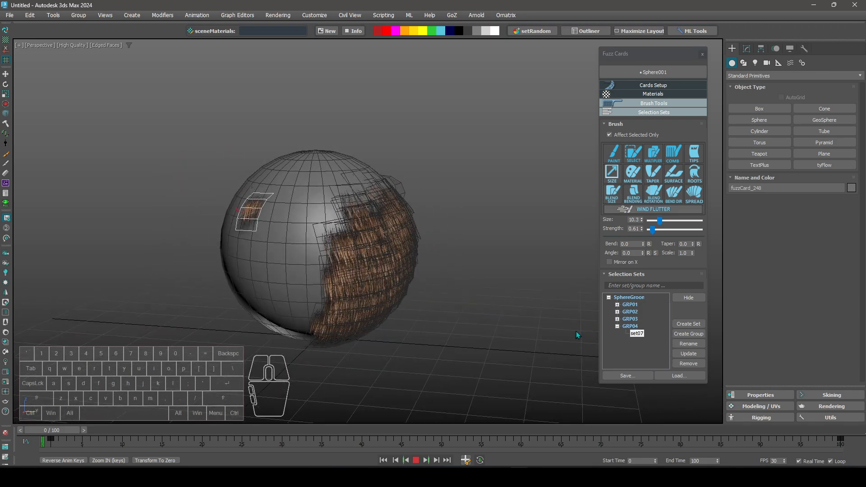
click(617, 320)
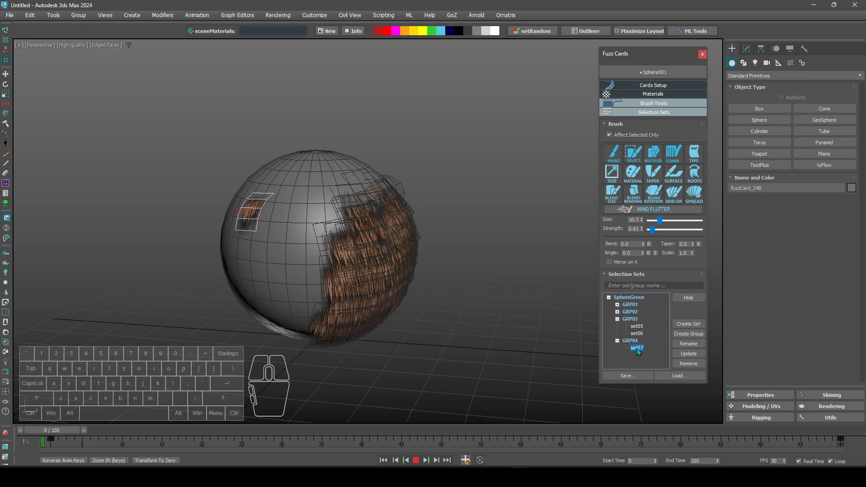
click(637, 333)
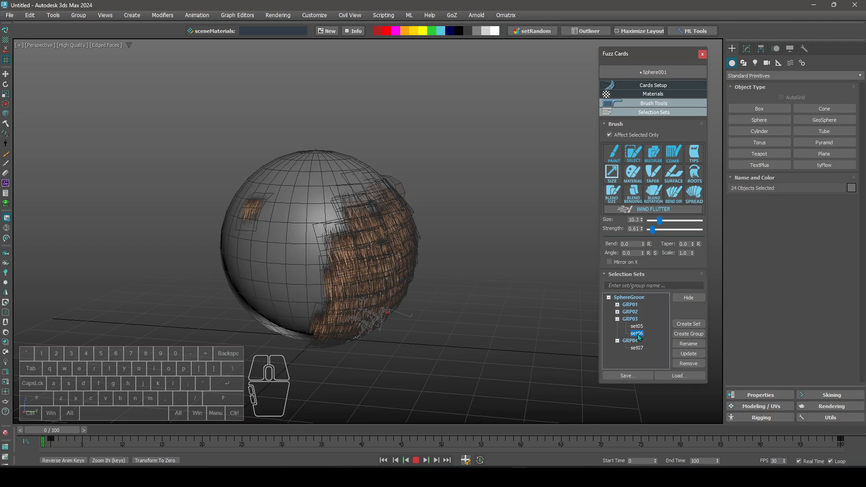
alt+middle_drag(357, 232, 533, 321)
alt+middle_drag(582, 336, 553, 320)
- Add set07's card to the selected set06 cards, update set06 with the combined selection, and deselect everything
click(643, 334)
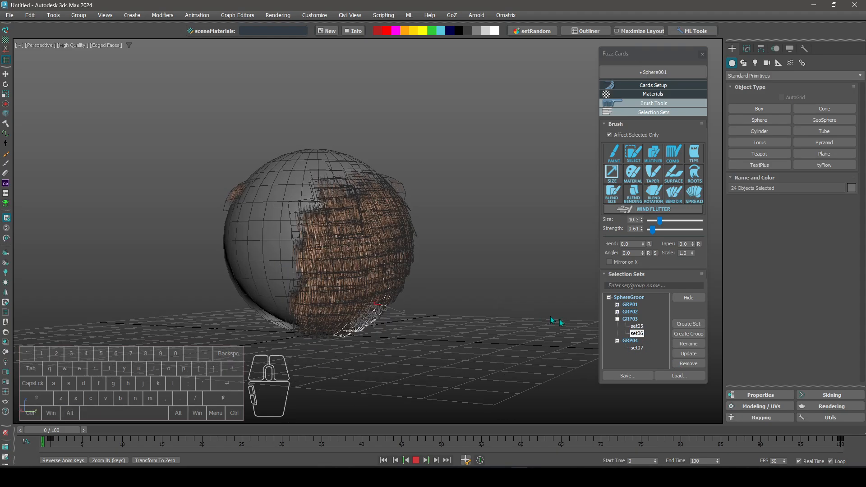
ctrl+click(637, 348)
alt+middle_drag(408, 282, 435, 270)
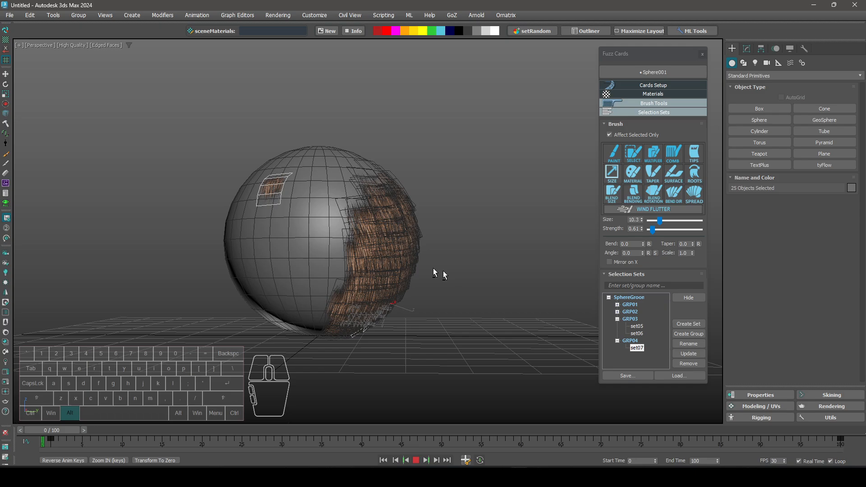
click(637, 334)
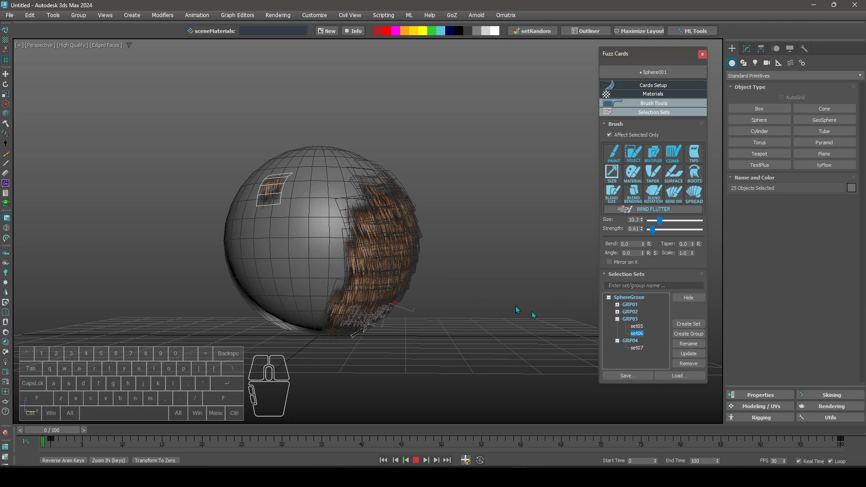
click(689, 354)
click(566, 313)
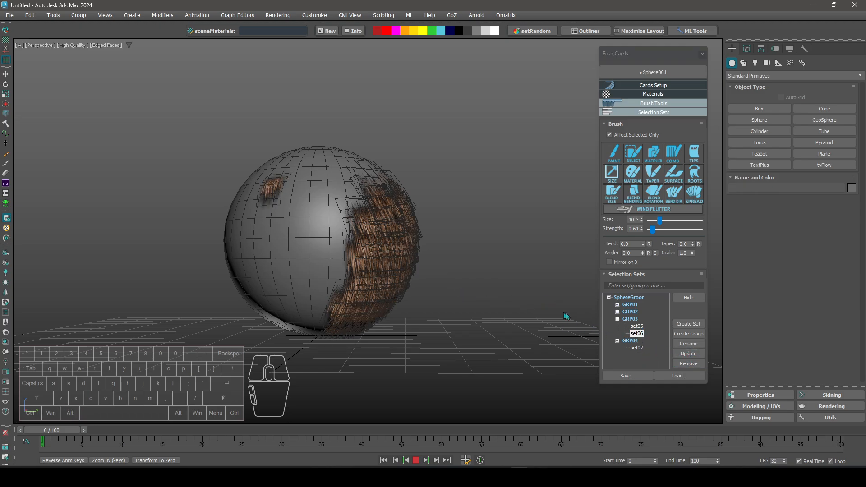
- Check the updated set06 against set07 by selecting the cards of each set
click(639, 334)
alt+middle_drag(419, 282, 402, 288)
alt+middle_drag(334, 212, 311, 223)
click(637, 348)
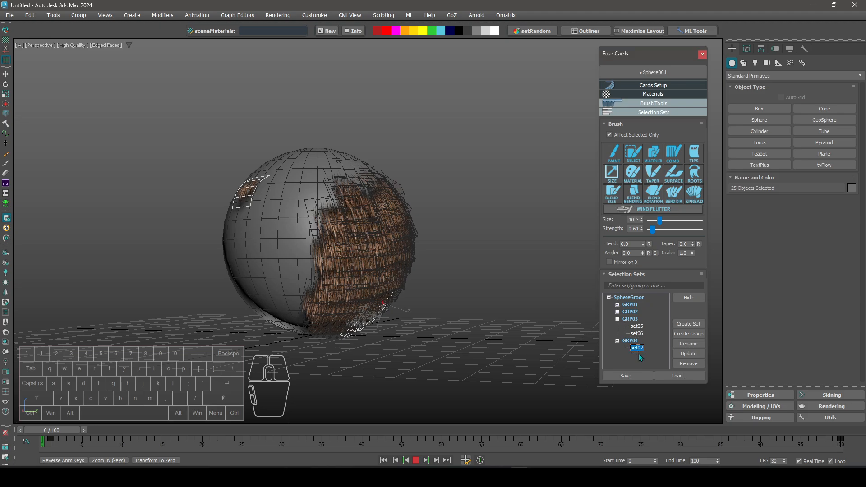
alt+middle_drag(384, 246, 402, 257)
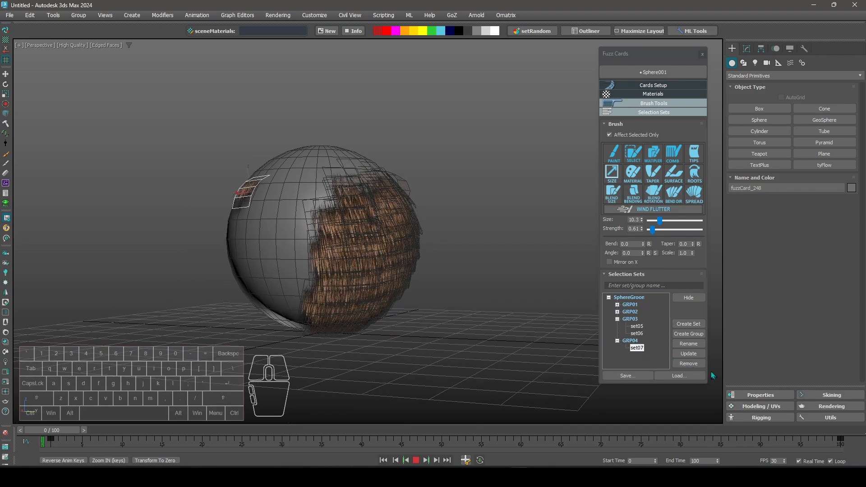
- Remove set07 from GRP04 and select the cards of set06 to check them
click(689, 364)
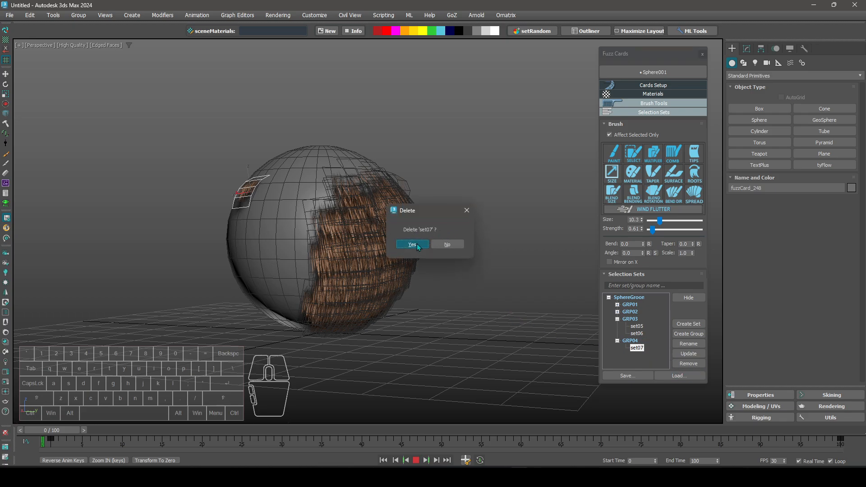
click(413, 245)
alt+middle_drag(430, 268, 491, 313)
click(633, 334)
alt+middle_drag(455, 282, 276, 208)
alt+middle_drag(303, 239, 294, 227)
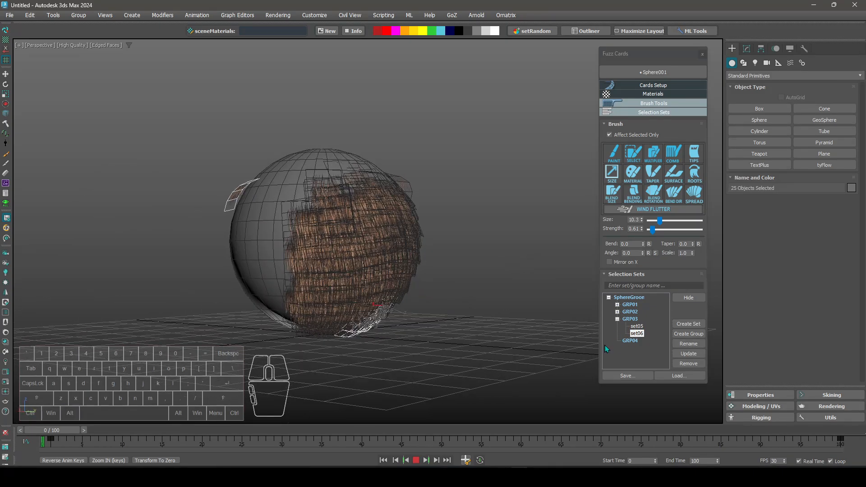
- Remove the empty GRP04 group from SphereGroom
click(636, 341)
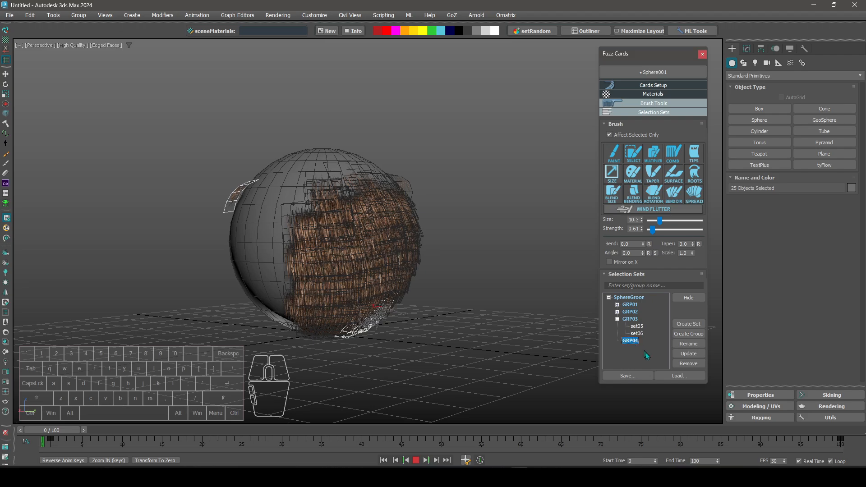
click(691, 365)
click(416, 246)
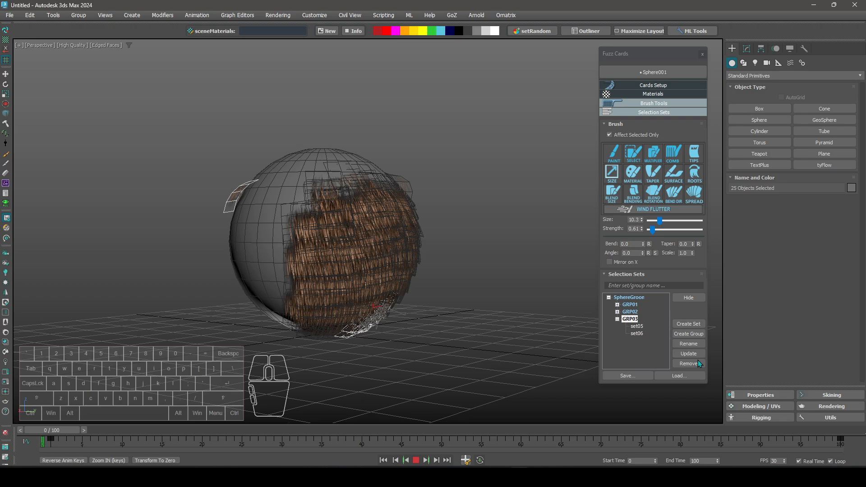
- Select all cards of GRP02 to examine them and clear the card selection
click(644, 330)
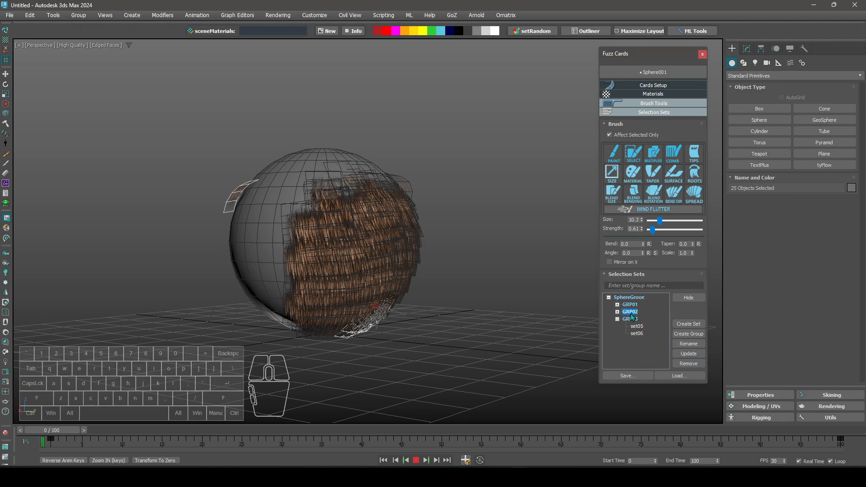
double_click(637, 313)
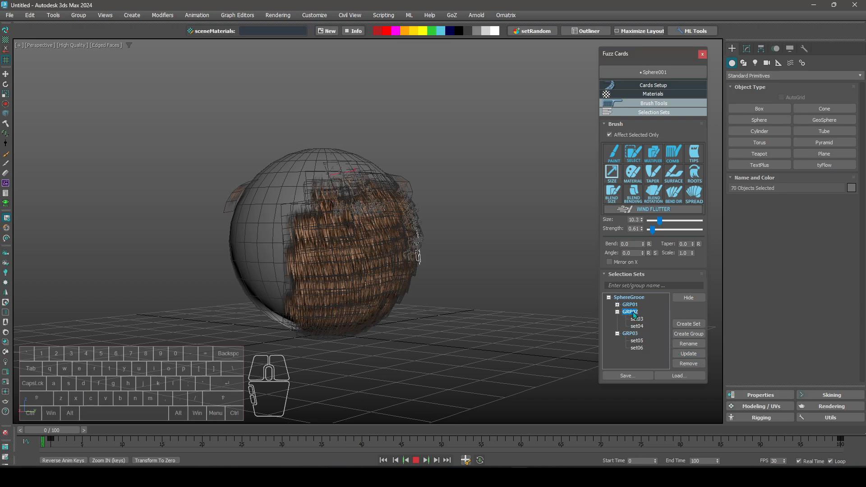
click(634, 314)
click(629, 312)
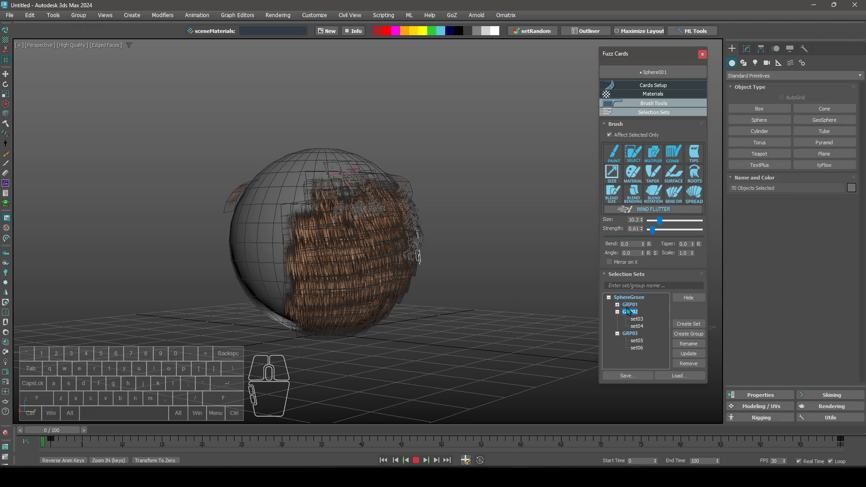
click(549, 308)
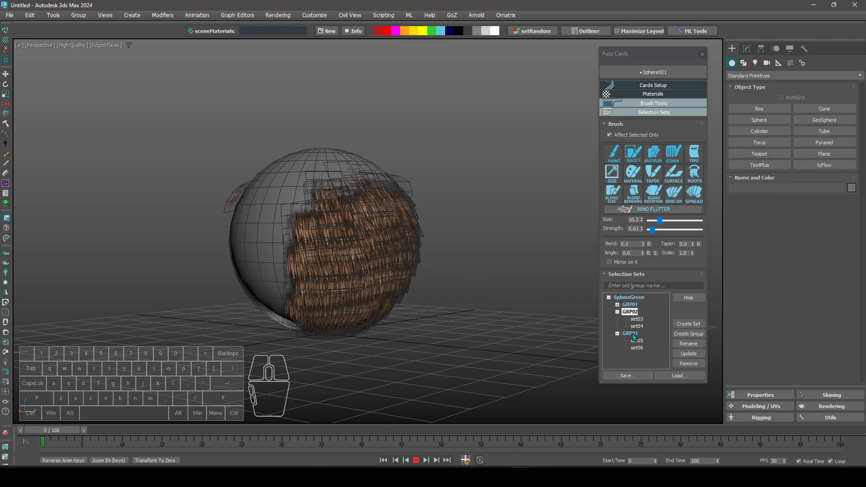
- Rename the GRP03 group as GRRRRP3 and collapse GRP02
click(631, 334)
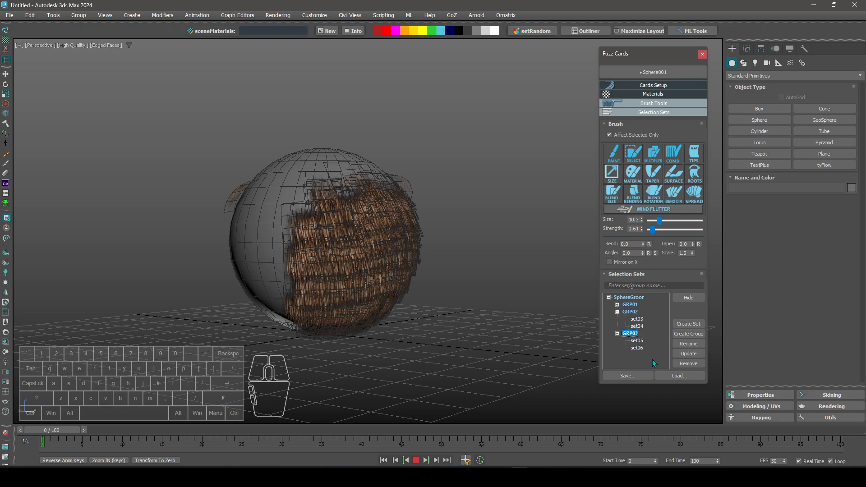
click(688, 343)
text(GRRR)
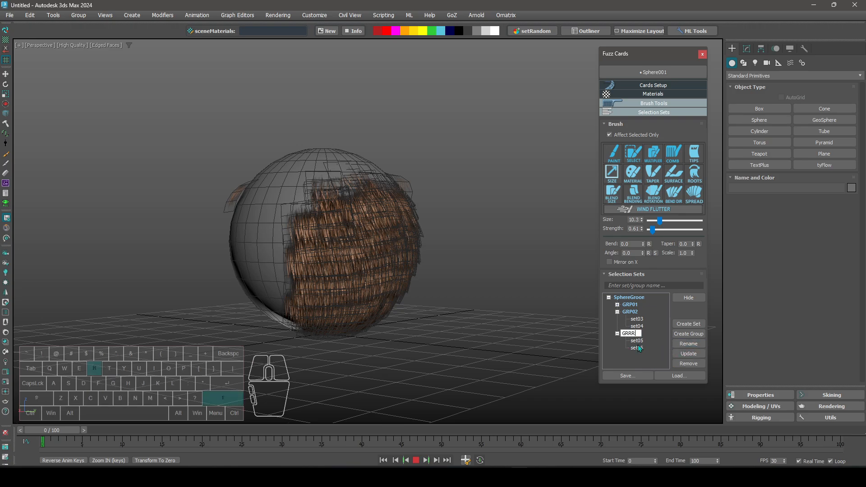
text(RP3)
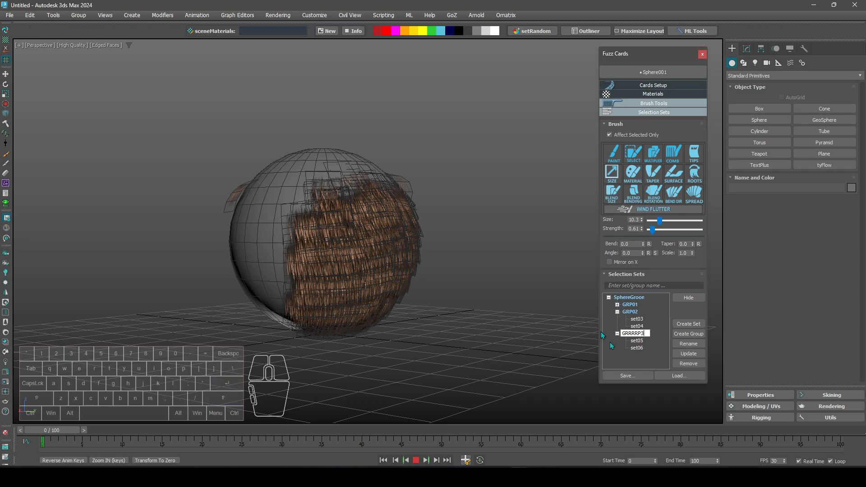
key(Return)
click(617, 312)
- Save the selection sets as a text file named testtttt on the Desktop
alt+middle_drag(377, 310, 653, 387)
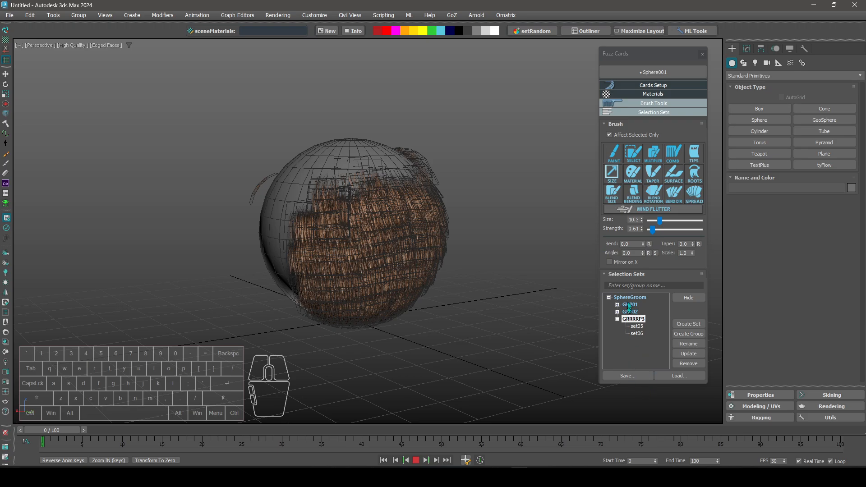
click(636, 376)
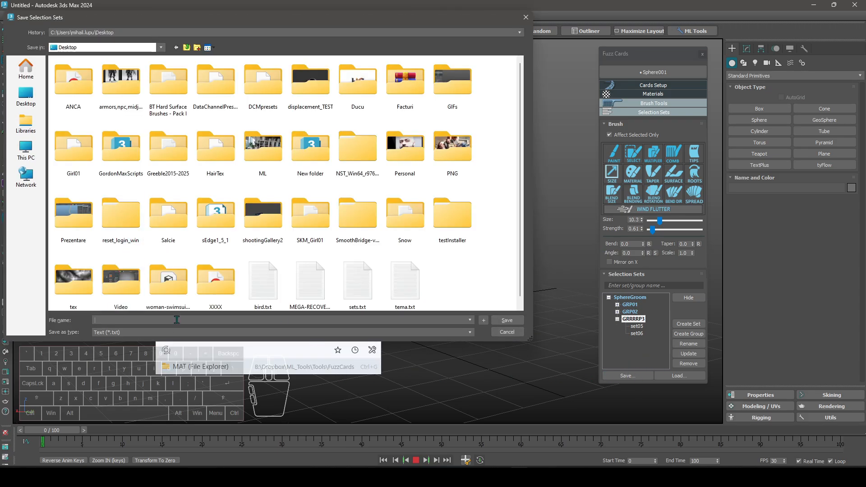
text(testtttt)
click(496, 320)
click(443, 244)
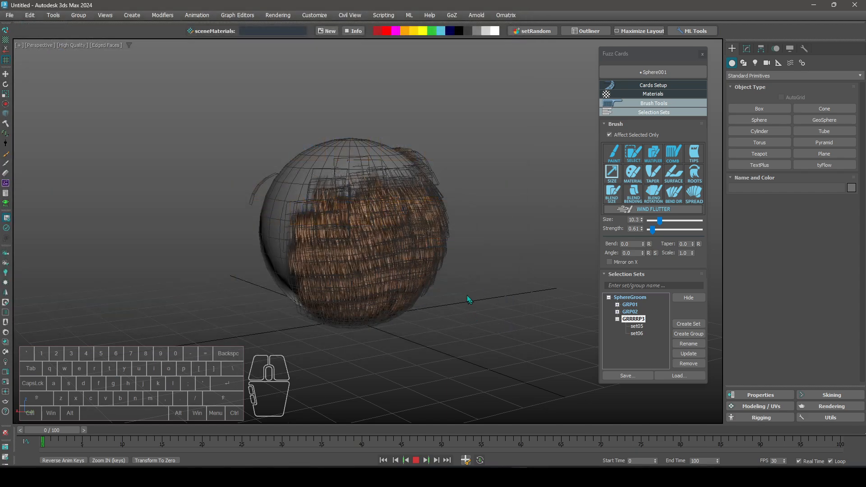
- Collapse the GRRRRP3 group and the SphereGroom group in the selection sets list
alt+middle_drag(467, 295, 524, 315)
click(617, 320)
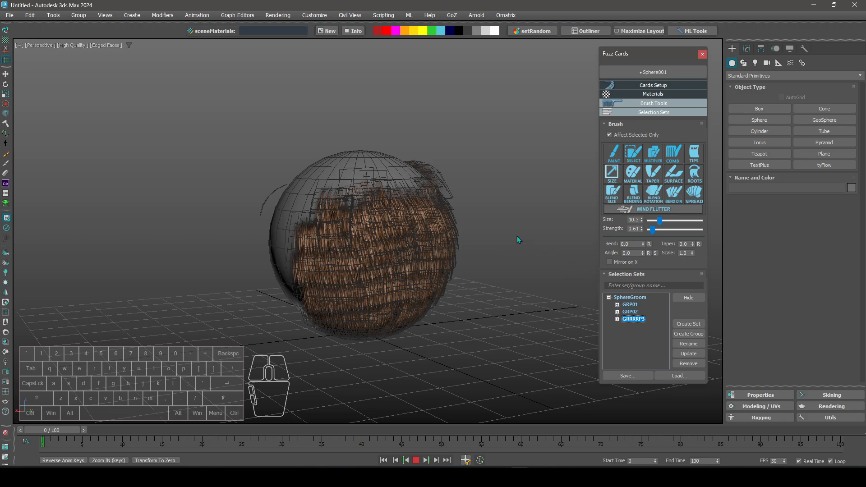
click(628, 299)
click(609, 298)
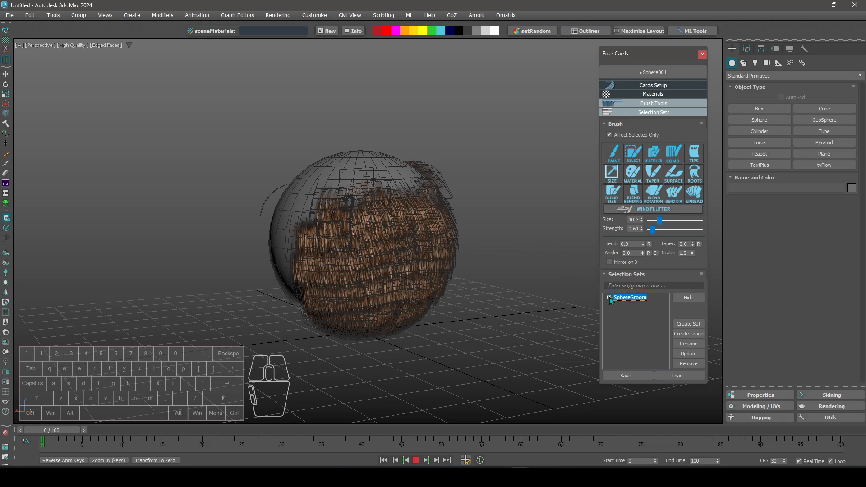
- Delete the SphereGroom group from the selection sets and confirm the deletion
click(688, 364)
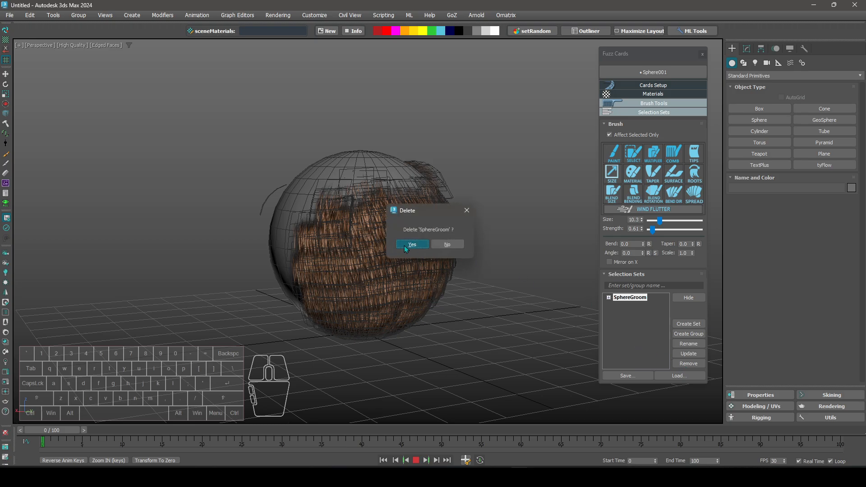
click(410, 243)
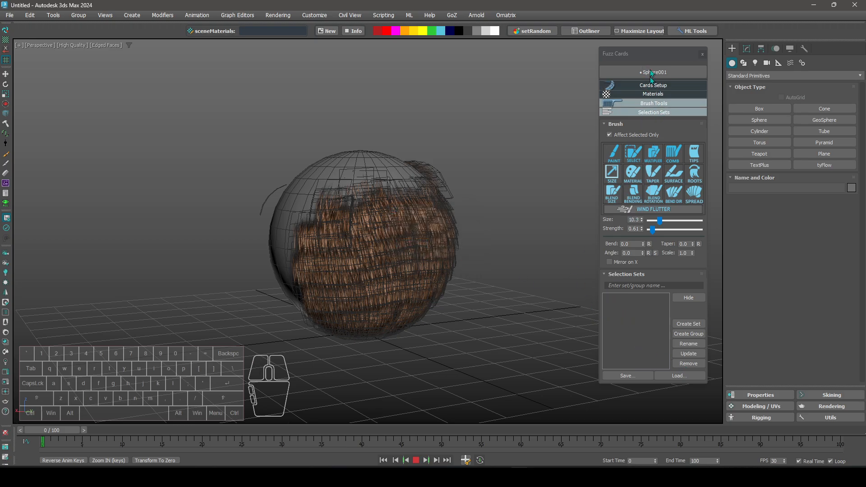
mouse_move(650, 54)
mouse_down()
mouse_move(636, 54)
mouse_move(643, 51)
mouse_up()
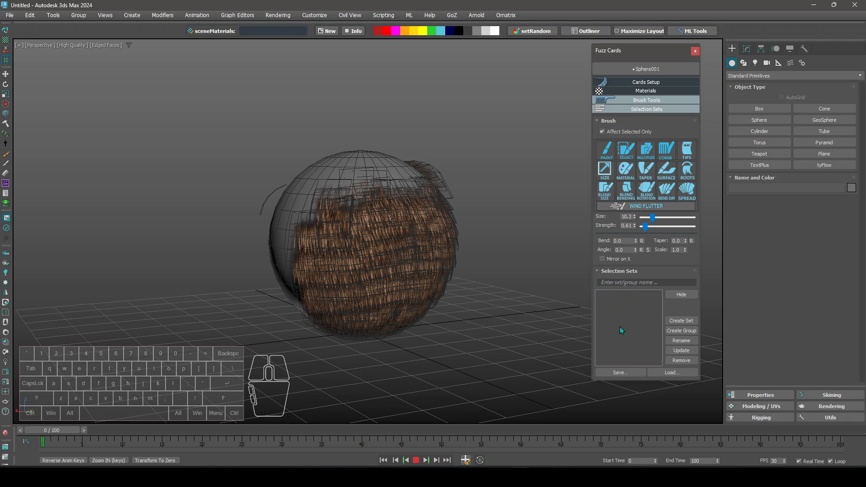
- Load the selection sets from the testtttt text file on the Desktop and expand SphereGroom to show its groups
click(671, 372)
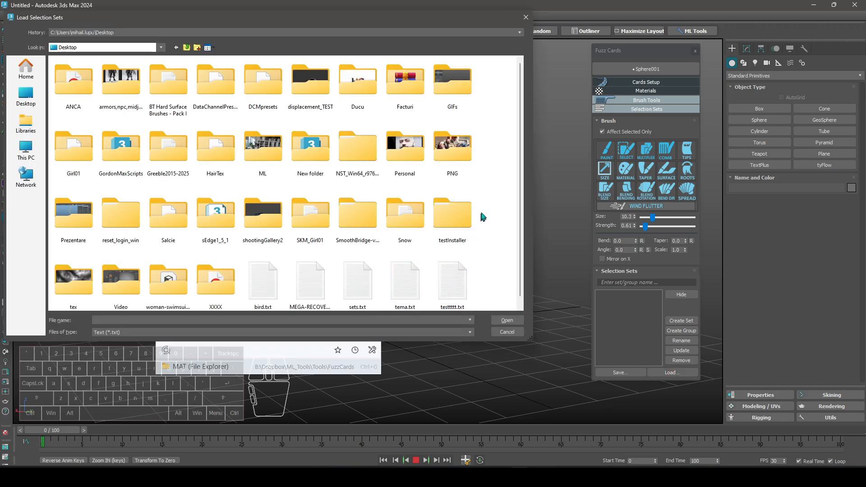
double_click(453, 275)
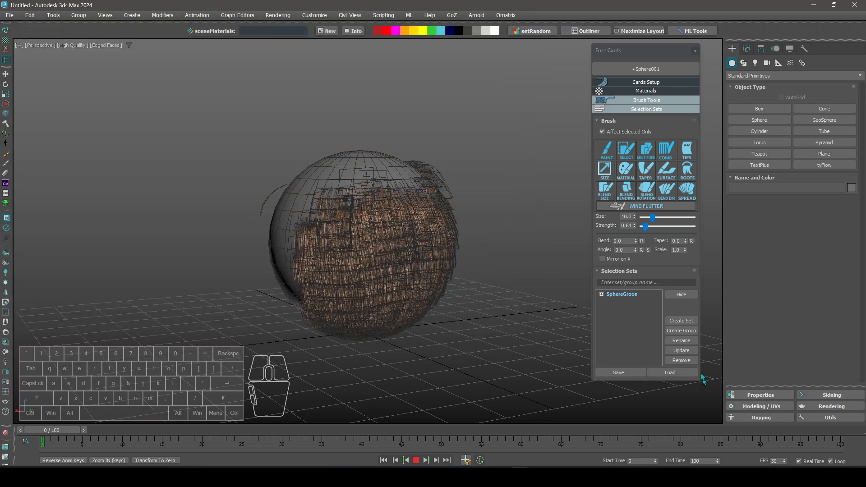
click(601, 295)
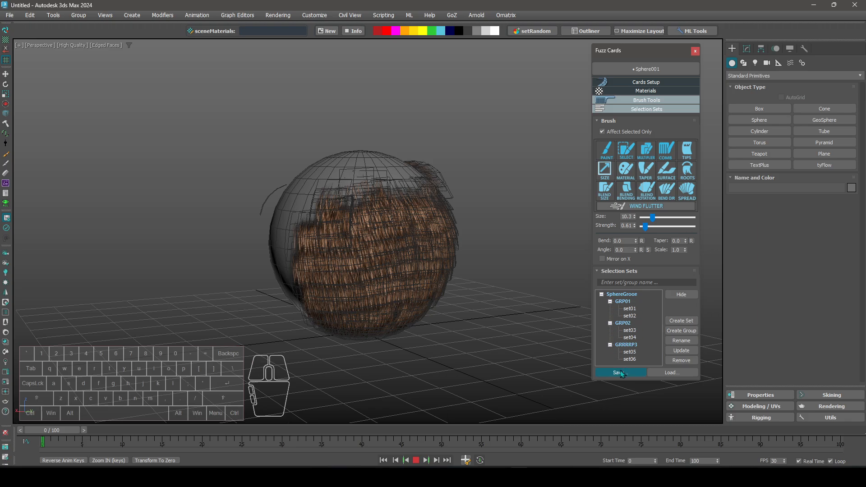
alt+middle_drag(510, 300, 593, 308)
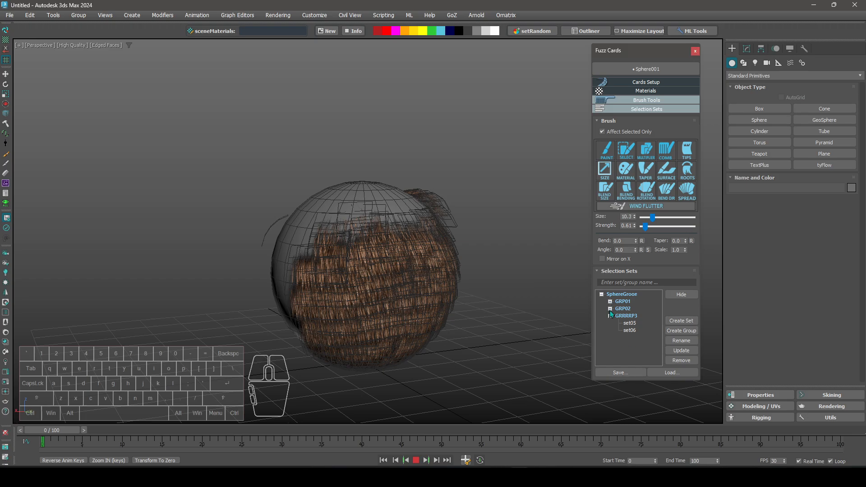
- Create a new group named GRP_ADD inside SphereGroom
click(635, 283)
text(GR)
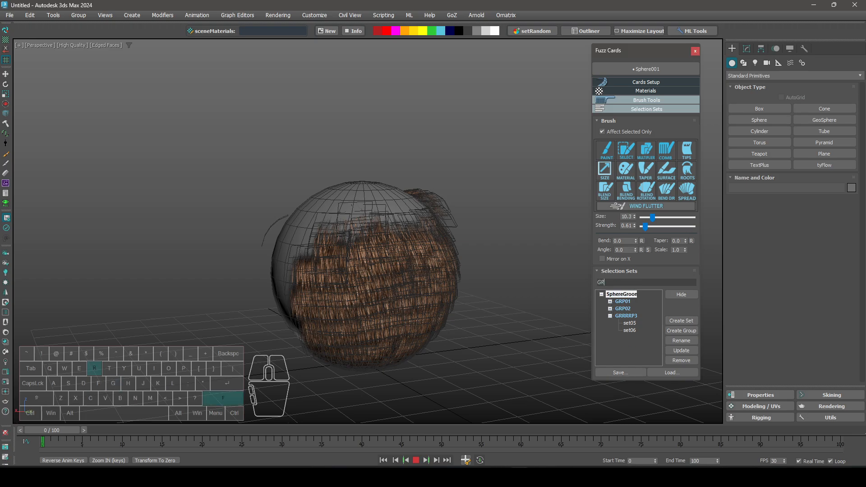
text(P_ADD)
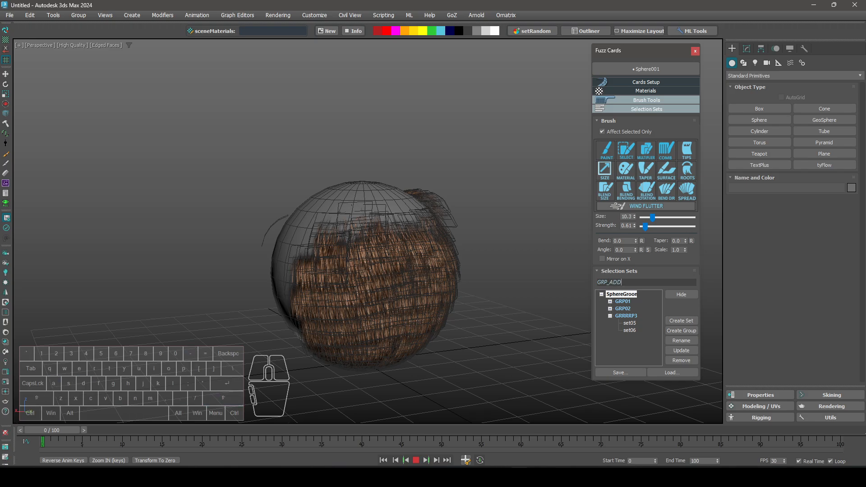
click(697, 332)
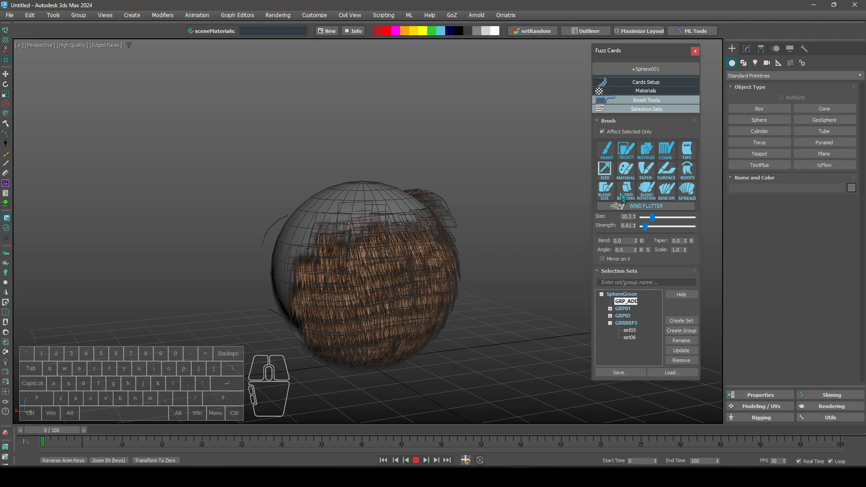
- Brush-select the cards on the upper front of the sphere and store them as a set named setADD inside GRP_ADD
click(626, 150)
drag(360, 216, 420, 253)
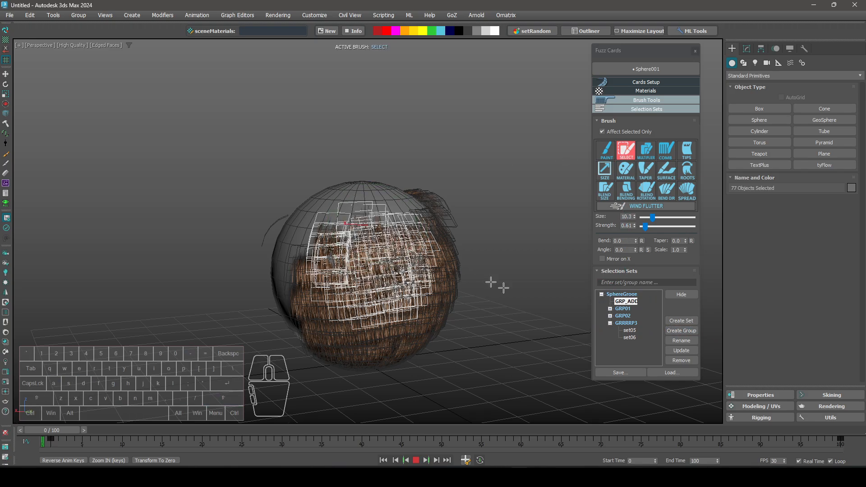
click(631, 282)
text(set)
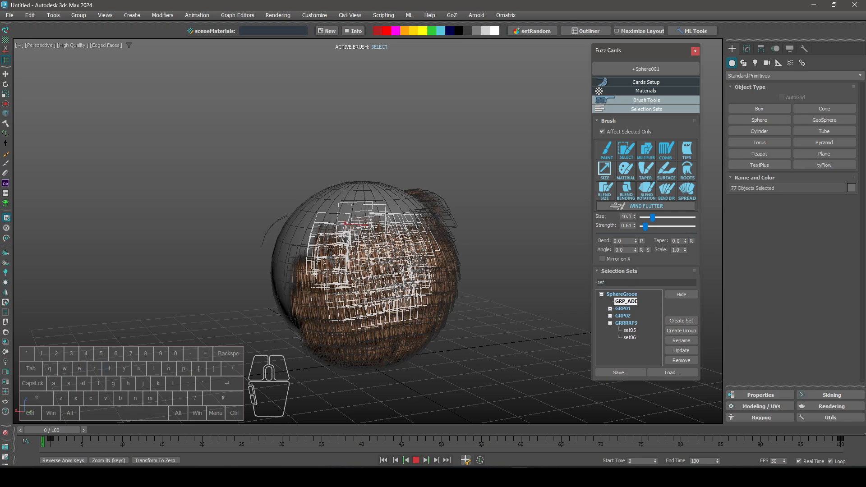
text(ADD)
click(680, 322)
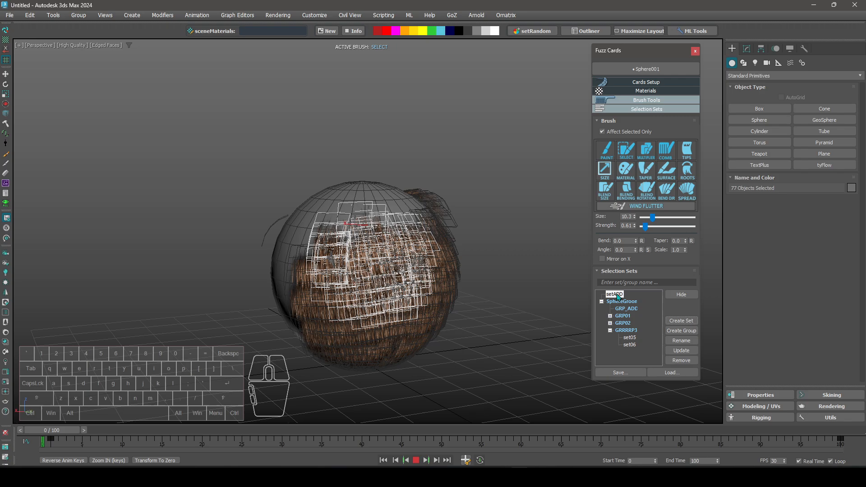
drag(617, 295, 629, 310)
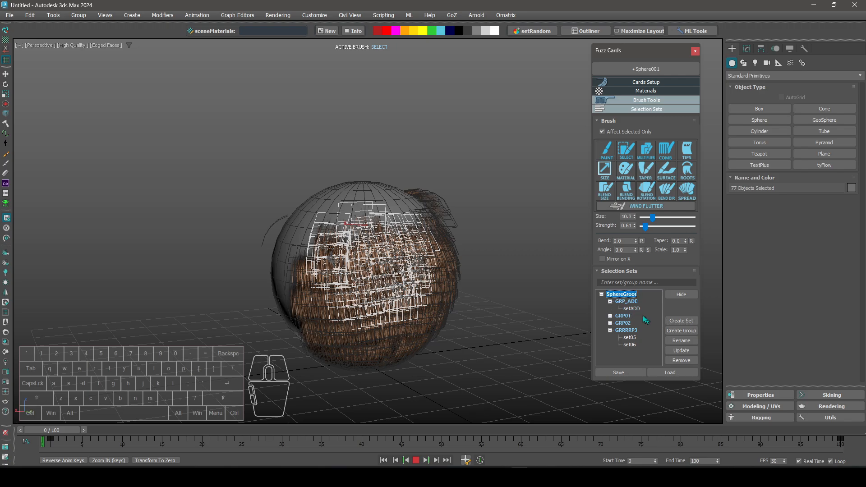
click(609, 302)
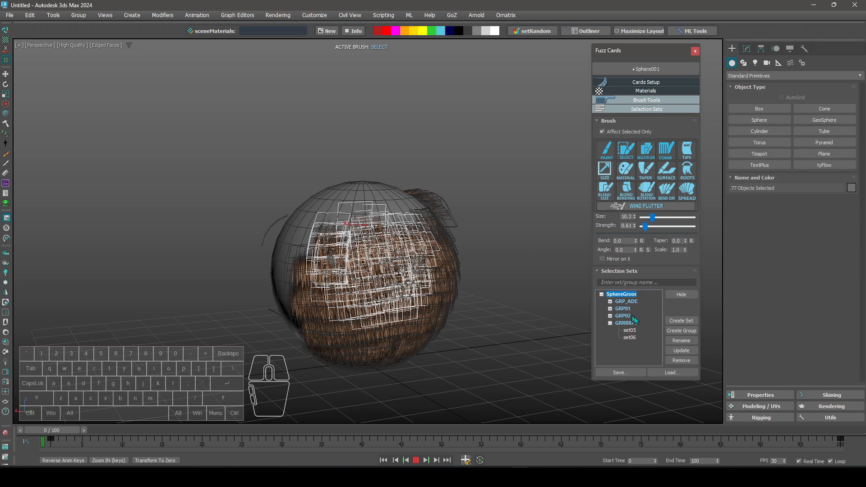
- Save the updated selection sets over the existing testtttt text file on the Desktop
click(620, 375)
click(440, 249)
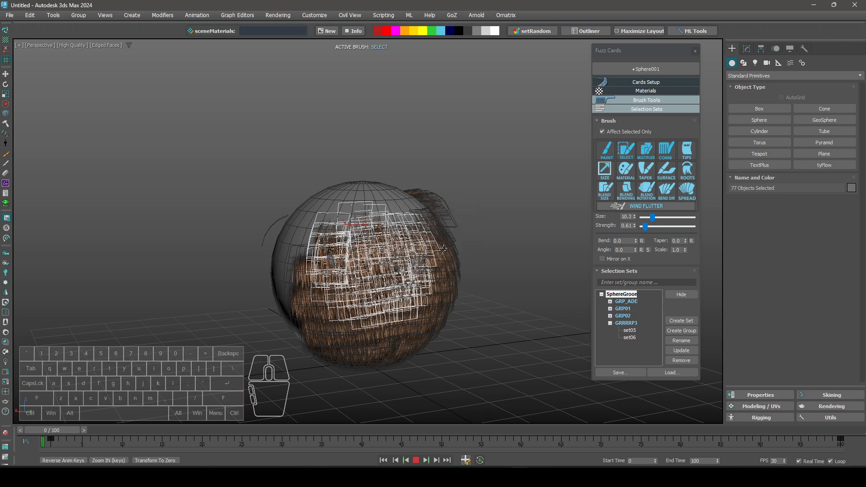
alt+middle_drag(439, 249, 324, 286)
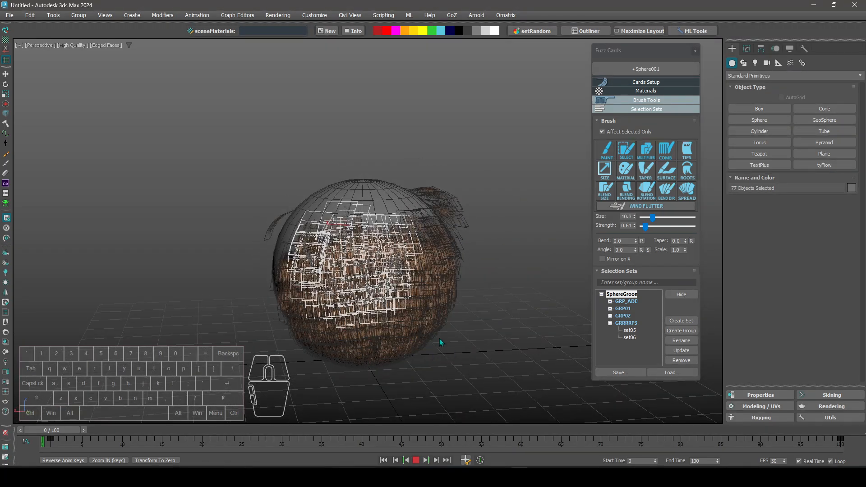
alt+middle_drag(440, 339, 536, 320)
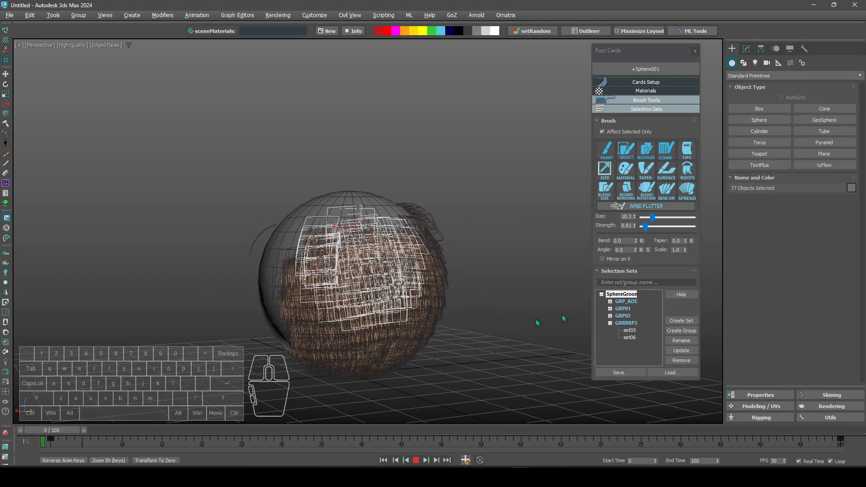
- Collapse the SphereGroom group and delete it from the selection sets again
click(603, 296)
click(683, 363)
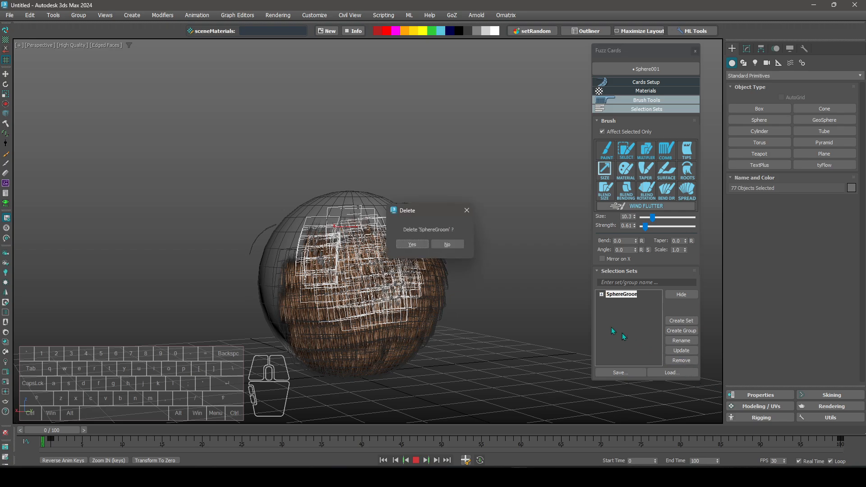
click(412, 244)
- Reload the updated selection sets from the testtttt text file and expand SphereGroom and GRP_ADD
click(672, 372)
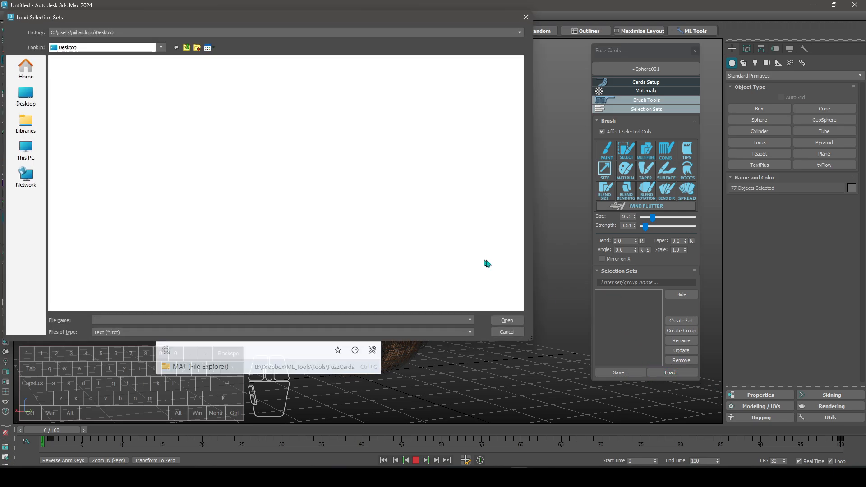
double_click(453, 277)
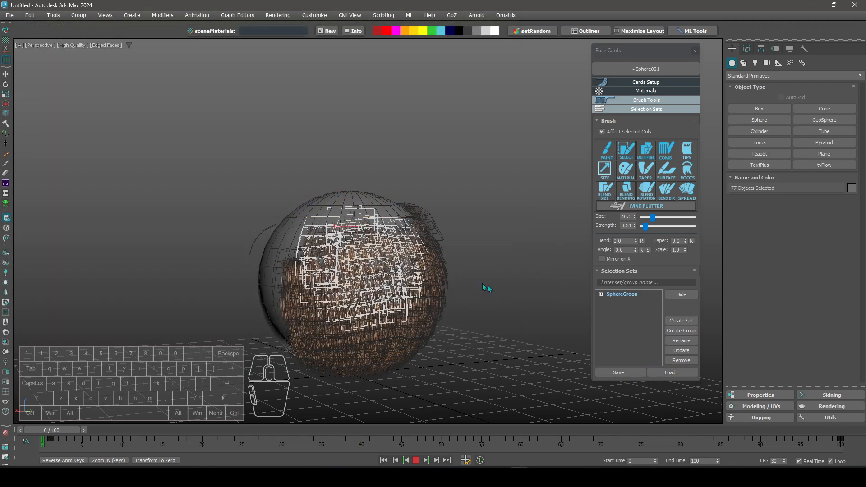
click(601, 295)
click(611, 302)
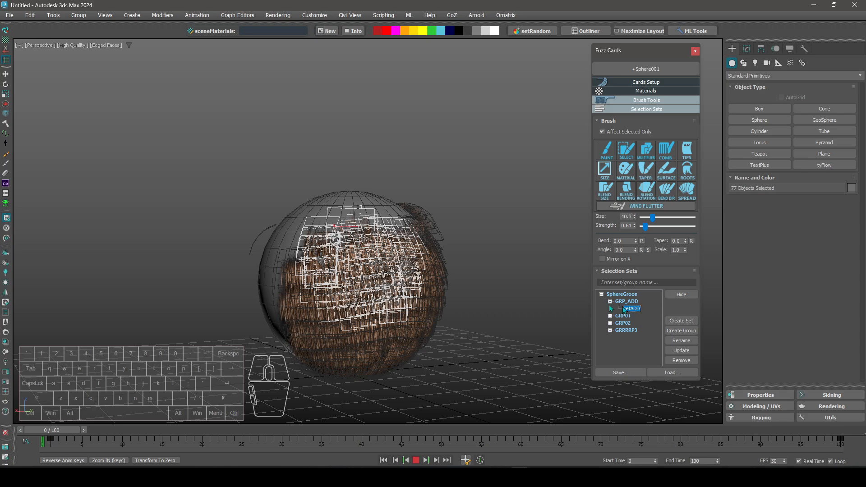
- Check the setADD set's cards, and hide the cards of the GRP_ADD and GRRRRP3 groups
click(628, 309)
click(634, 309)
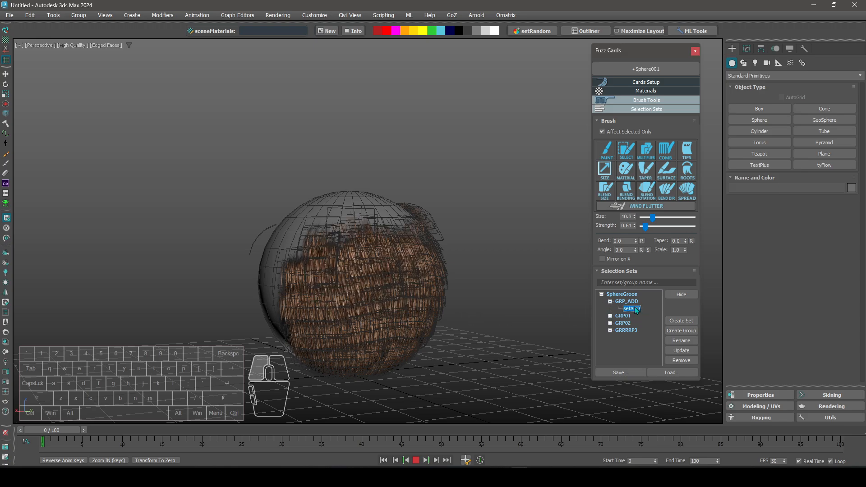
click(680, 295)
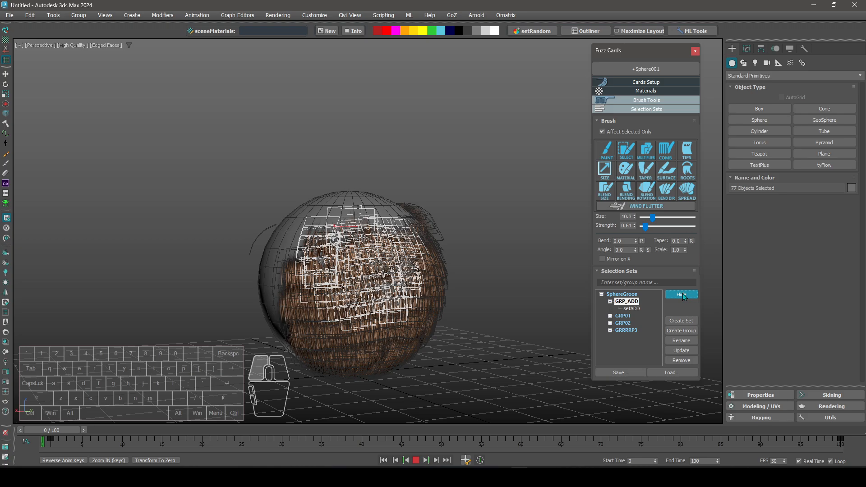
click(681, 294)
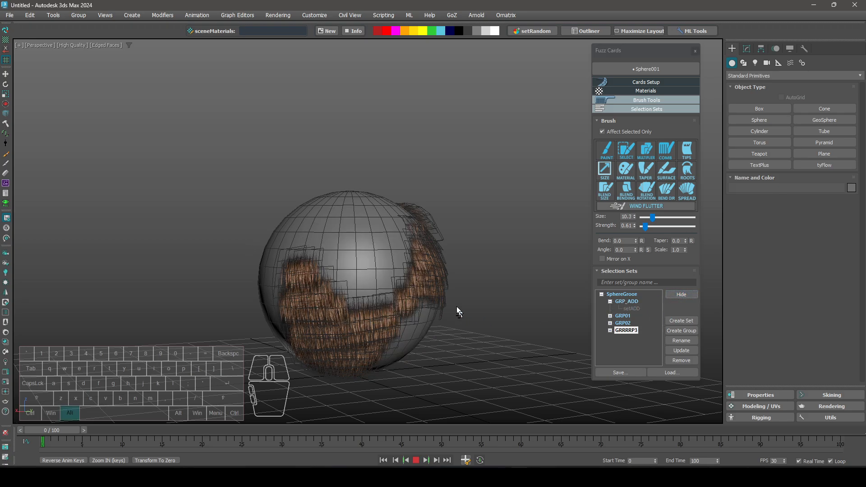
- Hide the cards of the GRP01 group
alt+middle_drag(458, 309, 588, 332)
click(620, 317)
click(678, 296)
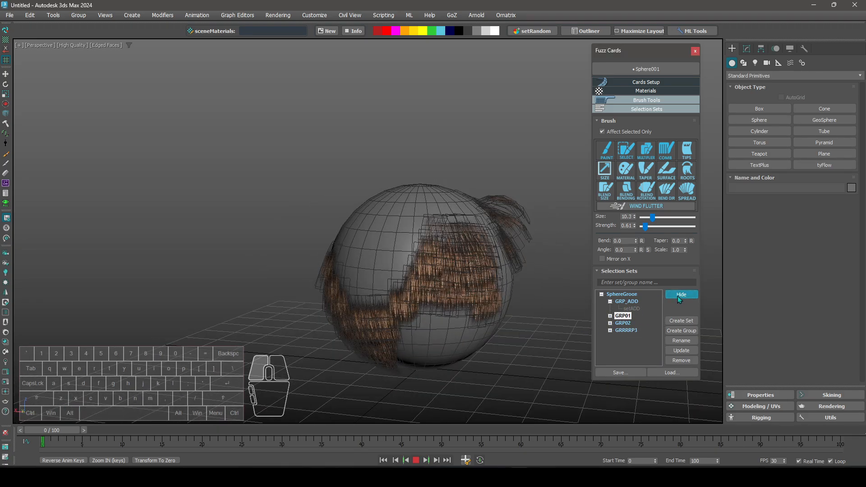
mouse_move(430, 304)
alt+middle_down()
mouse_move(488, 284)
mouse_move(442, 307)
alt+middle_up()
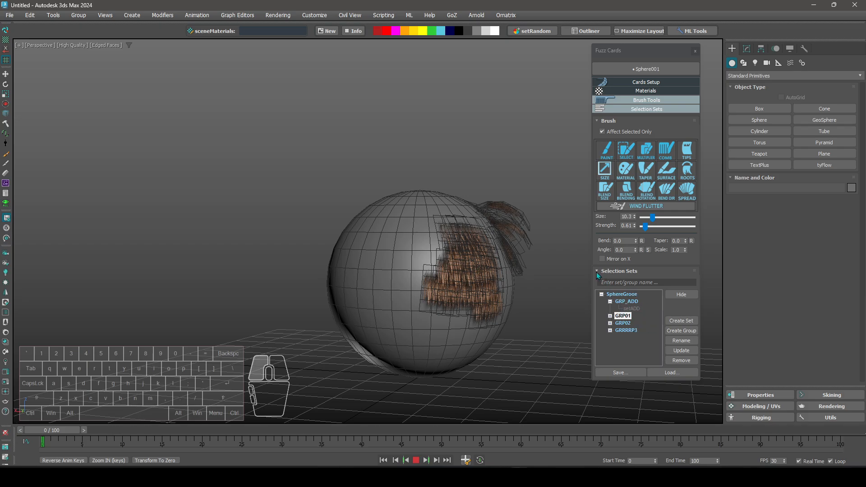
- Close the Selection Sets and Brush Tools sections and show the Cards Setup section instead
click(596, 272)
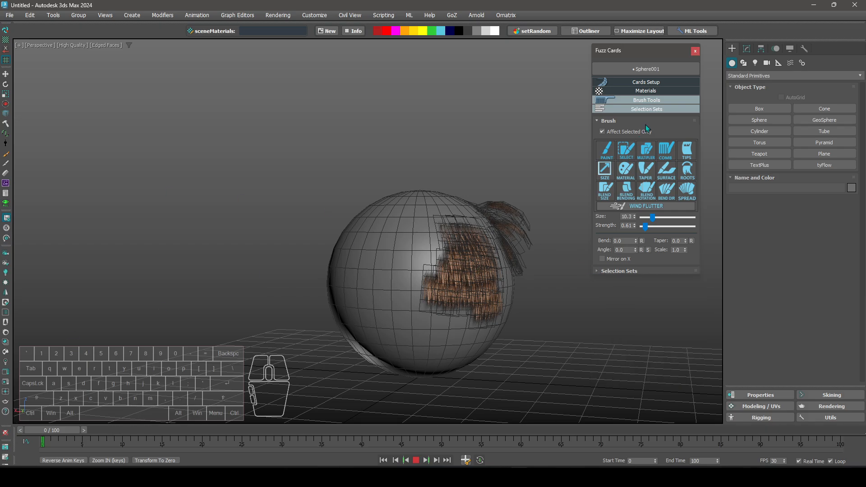
click(651, 109)
click(649, 100)
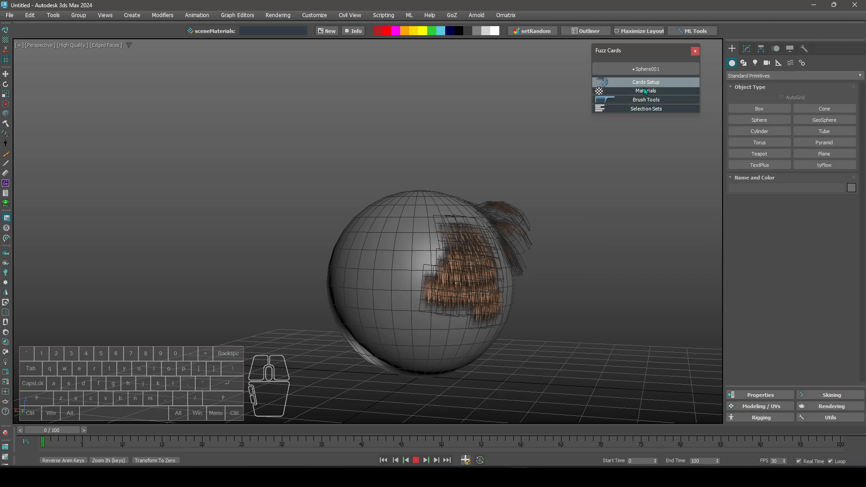
click(646, 83)
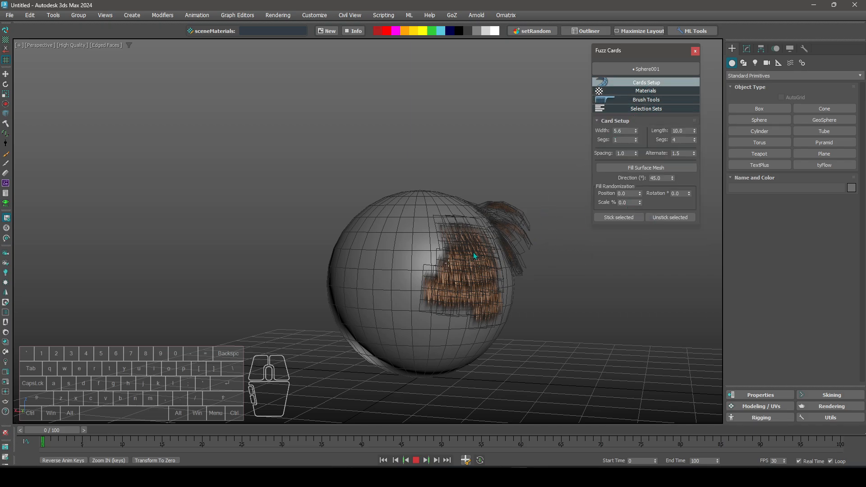
- Show the Brush Tools section alongside Cards Setup, leaving Selection Sets closed
alt+middle_drag(473, 256, 572, 236)
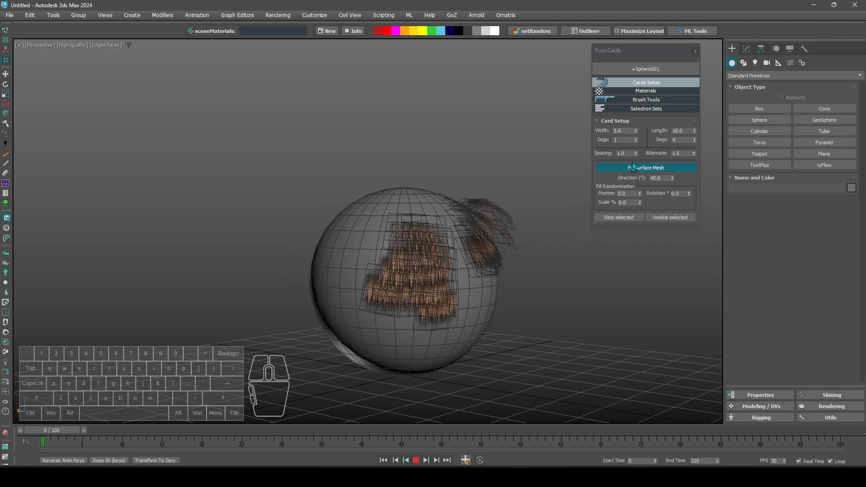
click(635, 107)
click(634, 107)
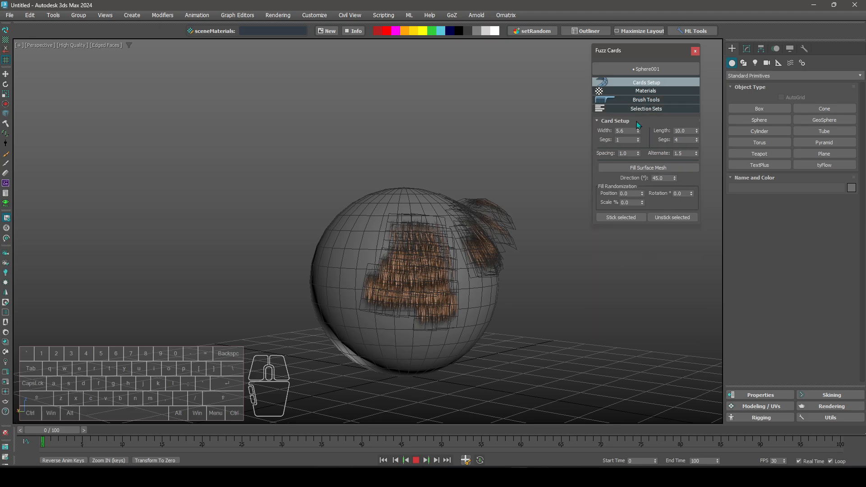
click(646, 100)
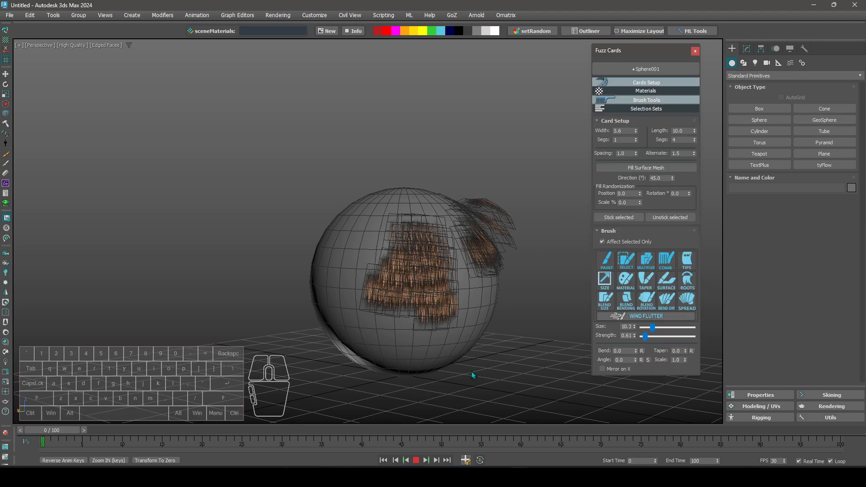
- Stop the timeline playback and return the time slider to frame 0
middle_drag(472, 375, 464, 374)
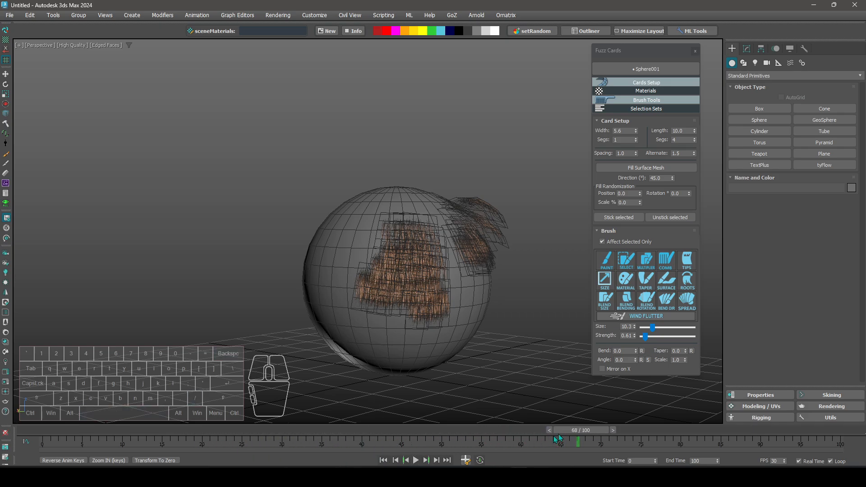
drag(614, 430, 78, 430)
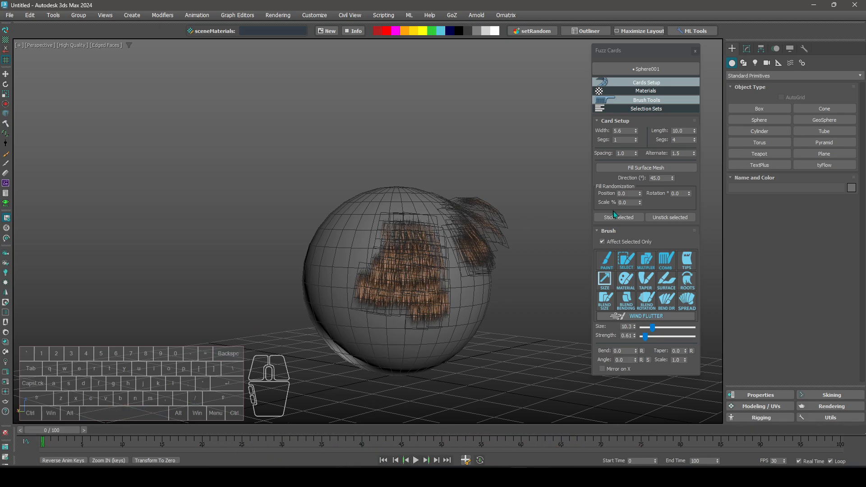
- Try the Select brush on the front card patch, leave the brush and clear the selection
click(606, 264)
click(631, 267)
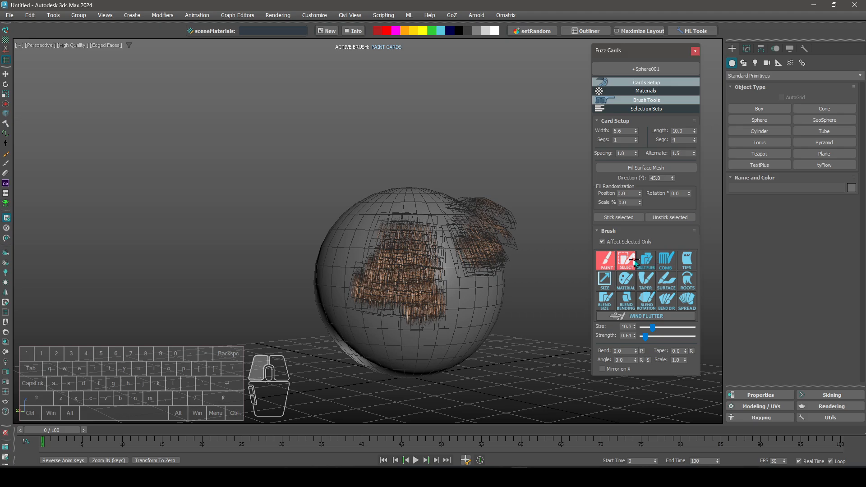
mouse_move(408, 270)
mouse_down()
mouse_move(389, 216)
mouse_move(376, 266)
mouse_up()
mouse_move(381, 219)
mouse_down()
mouse_move(373, 212)
mouse_move(386, 288)
mouse_move(394, 240)
mouse_up()
right_click(536, 284)
click(537, 282)
click(631, 262)
right_click(414, 108)
click(419, 114)
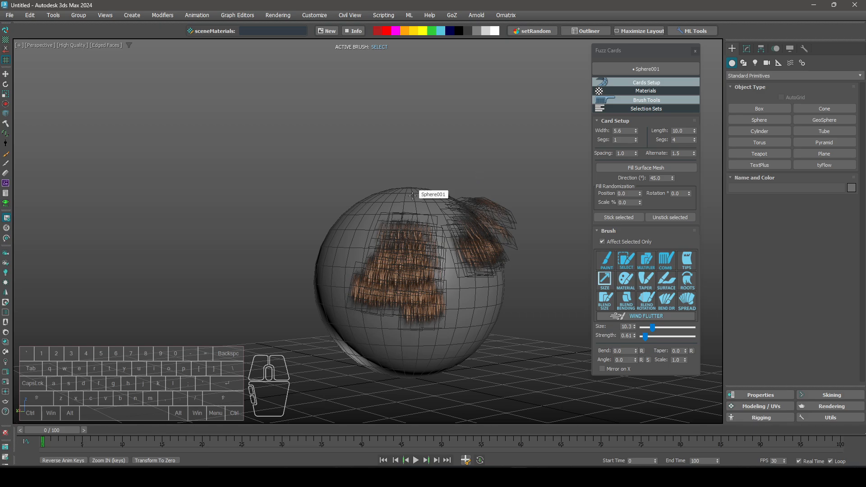
middle_drag(412, 196, 409, 196)
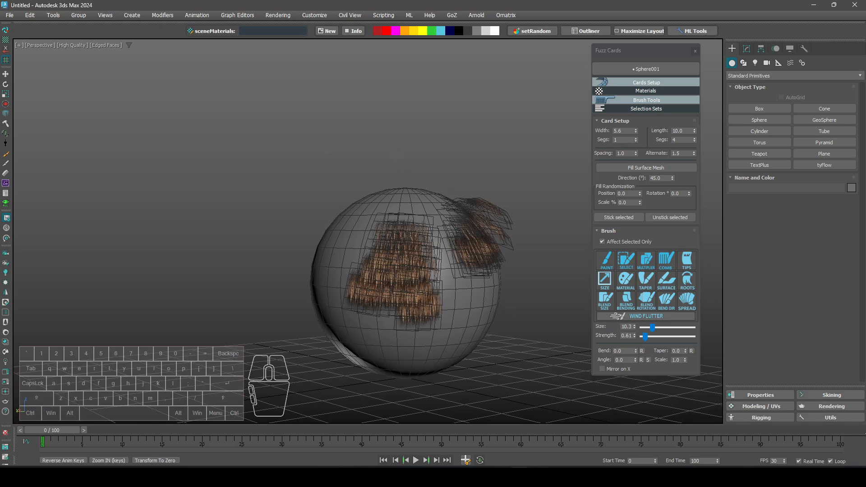
- Bring back the rig control shapes around the sphere and select the arrow control 2way_ctrl_001
click(476, 239)
ctrl+click(406, 266)
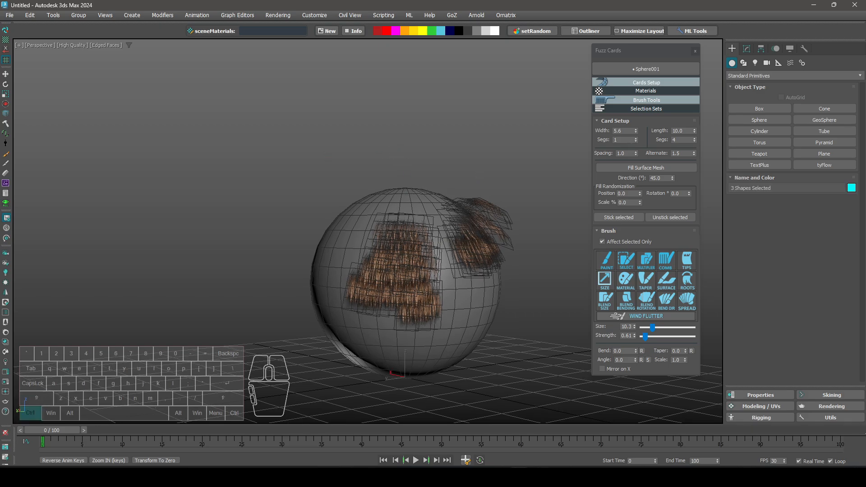
key(ctrl+z)
click(532, 266)
click(494, 297)
alt+middle_drag(496, 295, 534, 300)
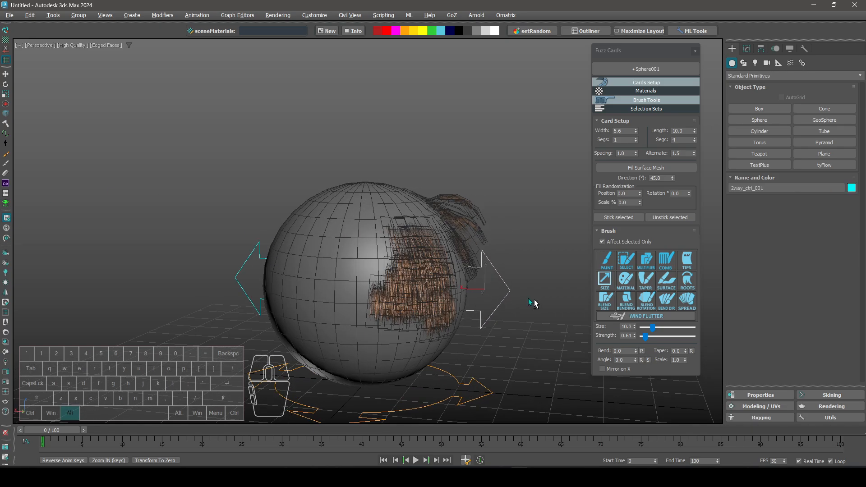
- Try stretching the sphere by moving the 2way_ctrl_001 arrow control outward, undoing each move
key(w)
drag(472, 289, 527, 288)
alt+middle_drag(527, 289, 484, 289)
key(ctrl+z)
middle_drag(484, 290, 419, 251)
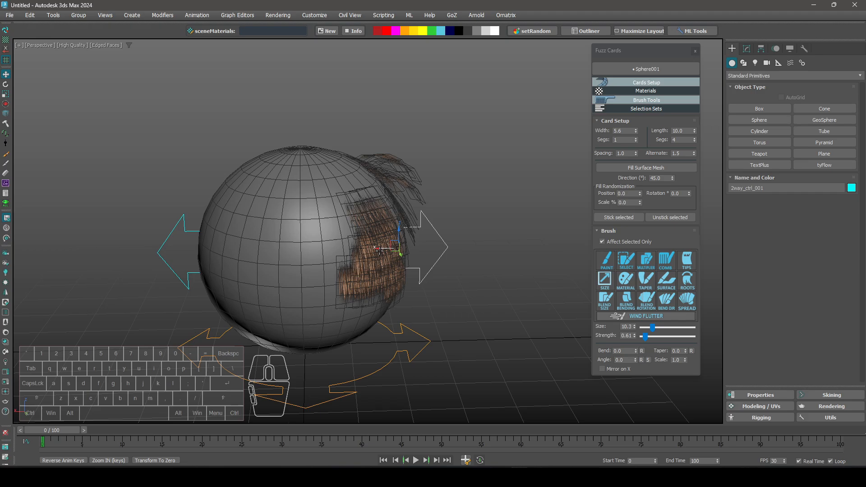
drag(379, 249, 507, 294)
key(ctrl+z)
alt+middle_drag(507, 293, 380, 304)
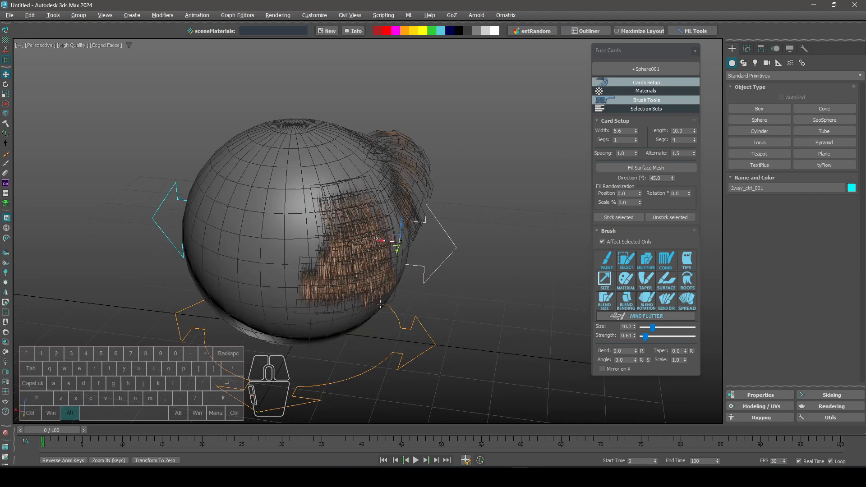
- Try moving the ring control beneath the sphere and undo the move
click(351, 326)
drag(293, 332, 344, 351)
key(ctrl+z)
- Select the cards of the front patch with the Select brush and stick them to the surface
mouse_move(380, 264)
middle_down()
mouse_move(367, 299)
mouse_move(385, 260)
mouse_move(393, 264)
mouse_move(366, 225)
middle_up()
click(630, 267)
drag(347, 218, 323, 219)
mouse_move(336, 276)
alt+middle_down()
mouse_move(290, 274)
mouse_move(394, 284)
alt+middle_up()
right_click(341, 275)
click(624, 218)
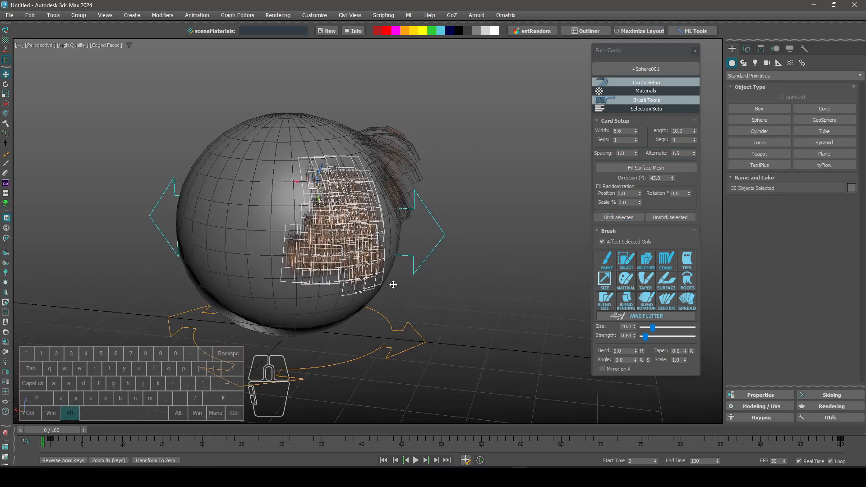
- Test how the stuck cards follow by pulling the 2way_ctrl_001 arrow control outward, and undo the move
click(440, 239)
drag(381, 231, 453, 256)
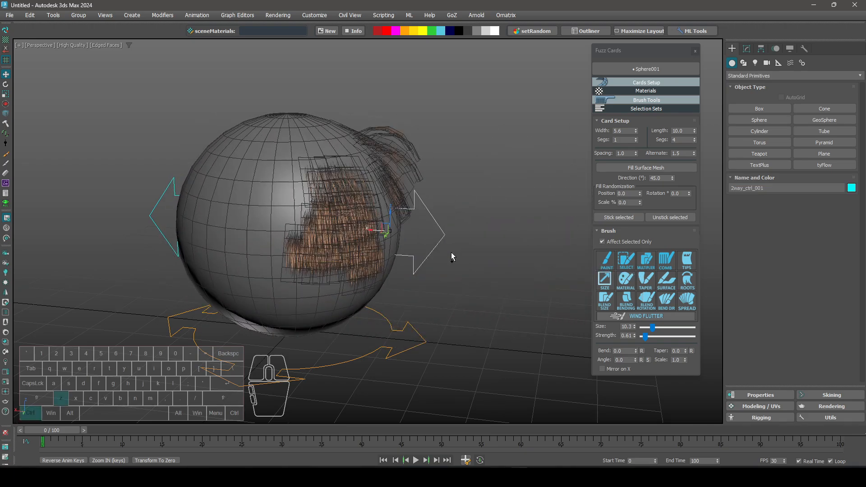
key(ctrl+z)
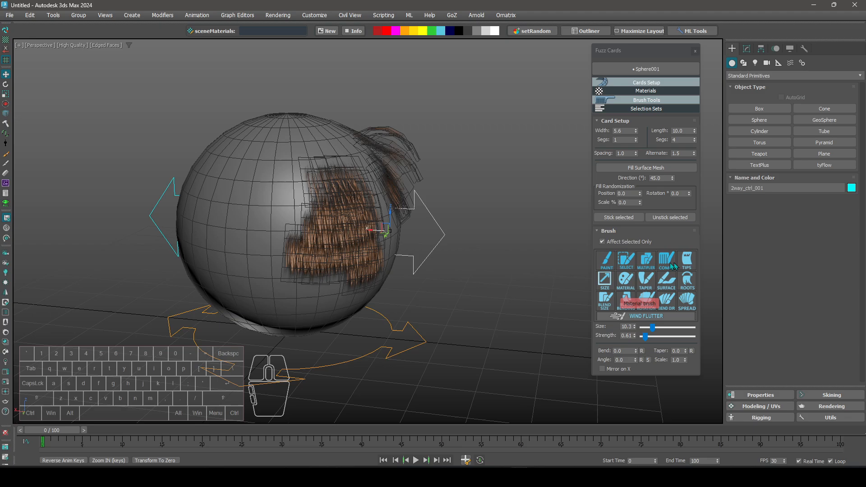
- Turn on Auto Key at frame 40 and try curving the front cards' tips with the Tips brush
click(480, 460)
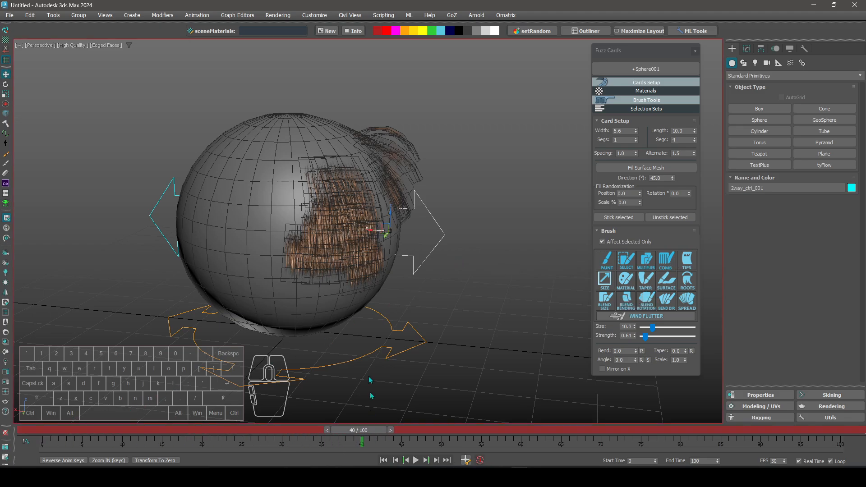
alt+middle_drag(370, 318, 346, 335)
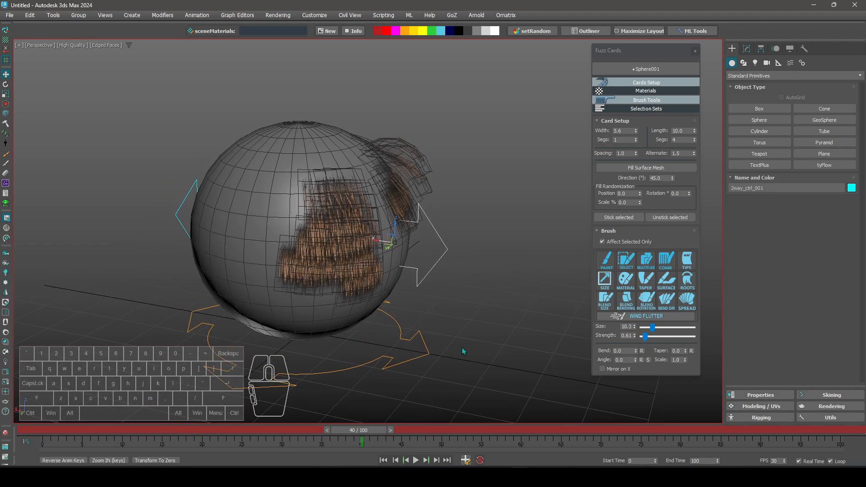
click(686, 266)
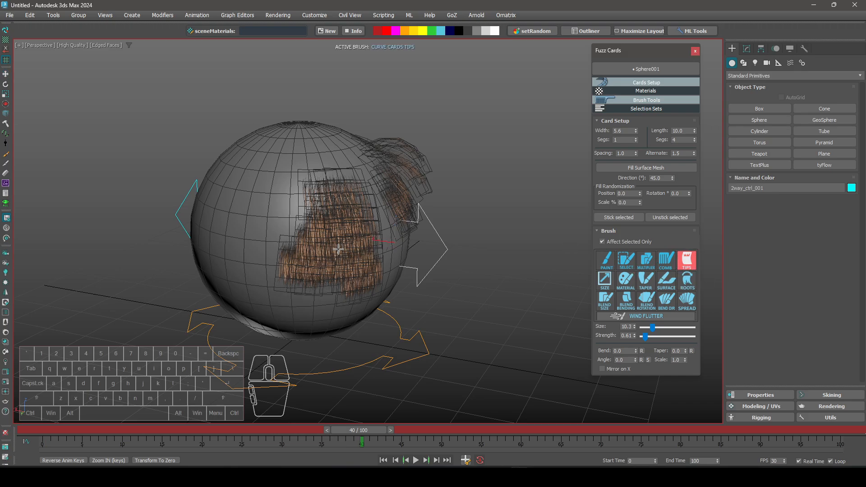
drag(339, 249, 338, 255)
alt+middle_drag(326, 228, 348, 229)
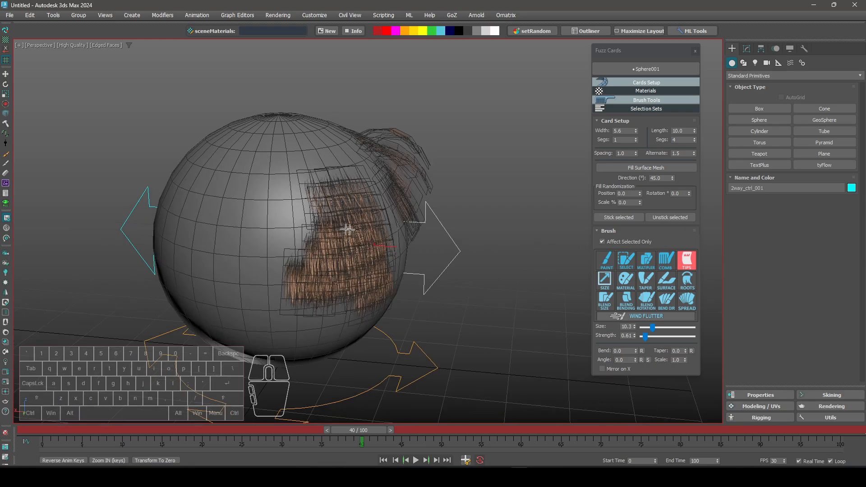
- Turn off Affect Selected Only and curve the tips of the cards with the Tips brush at strength 3.61
click(625, 247)
click(693, 262)
alt+middle_drag(432, 251, 397, 255)
drag(321, 266, 326, 239)
mouse_move(320, 253)
mouse_down()
mouse_move(317, 204)
mouse_move(303, 230)
mouse_move(324, 248)
mouse_move(307, 236)
mouse_move(310, 246)
mouse_up()
mouse_move(310, 246)
alt+middle_down()
mouse_move(340, 233)
mouse_move(351, 244)
alt+middle_up()
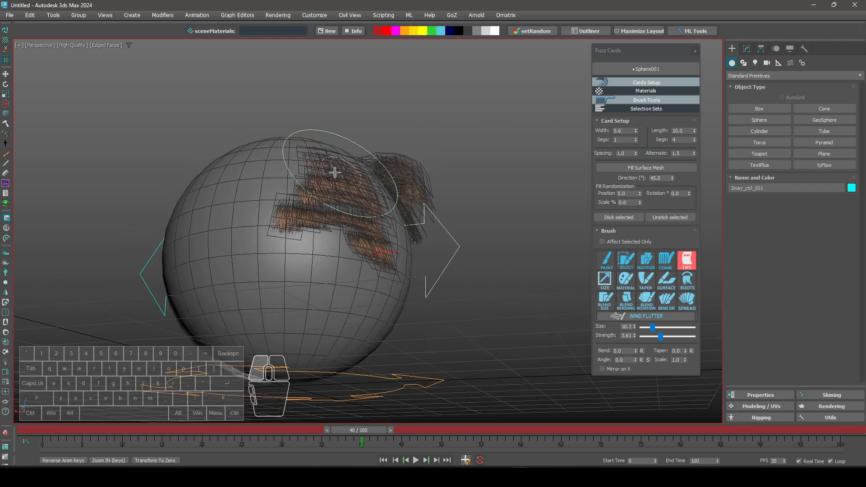
alt+middle_drag(311, 145, 311, 171)
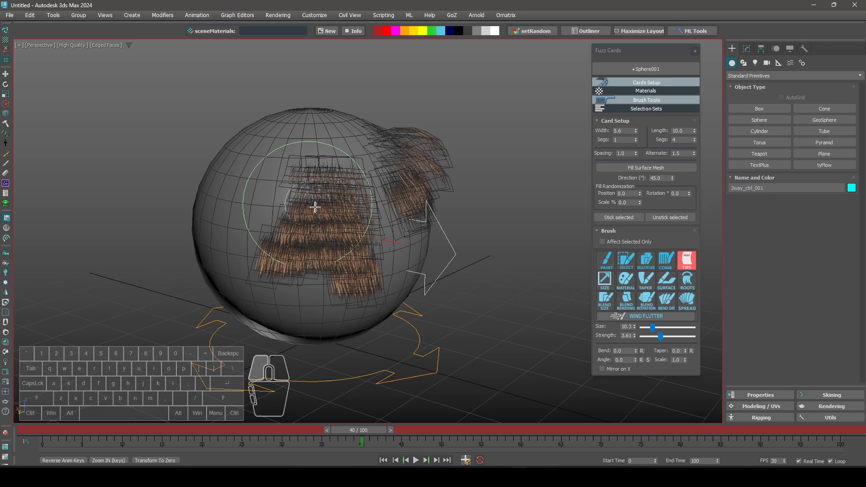
scroll(360, 283, down, 2)
alt+middle_drag(361, 284, 506, 319)
right_click(508, 319)
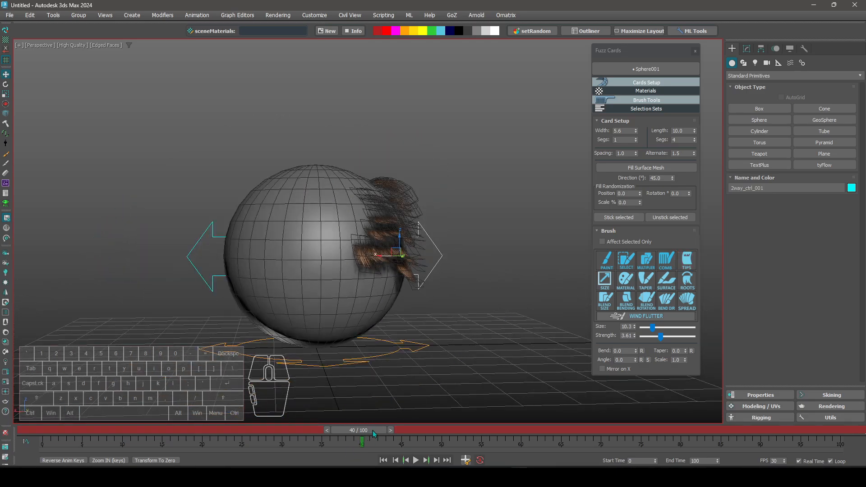
- Scrub the card animation, return to frame 0 and stretch the sphere by moving the 2way_ctrl_001 control outward
drag(374, 434, 411, 434)
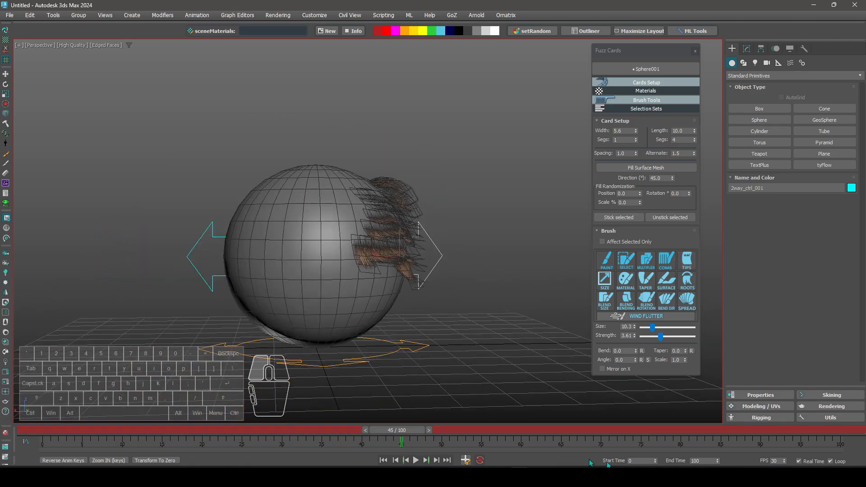
drag(590, 464, 43, 460)
alt+middle_drag(392, 289, 399, 280)
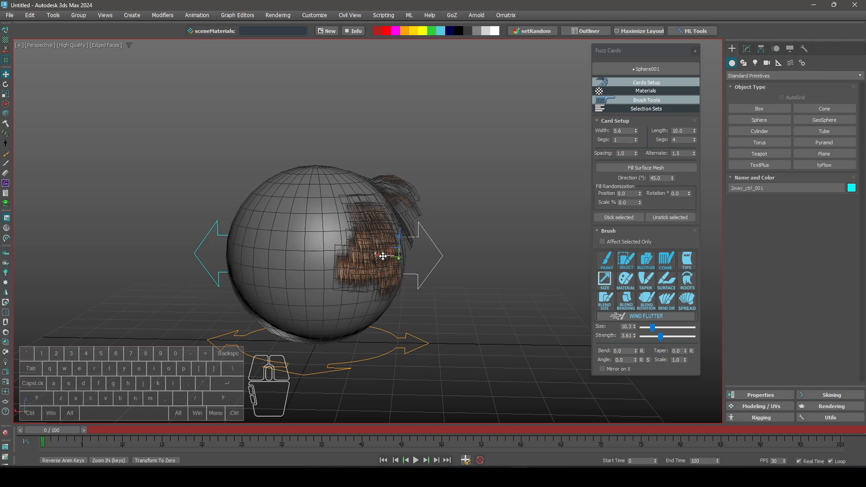
drag(383, 256, 565, 255)
middle_drag(403, 408, 260, 410)
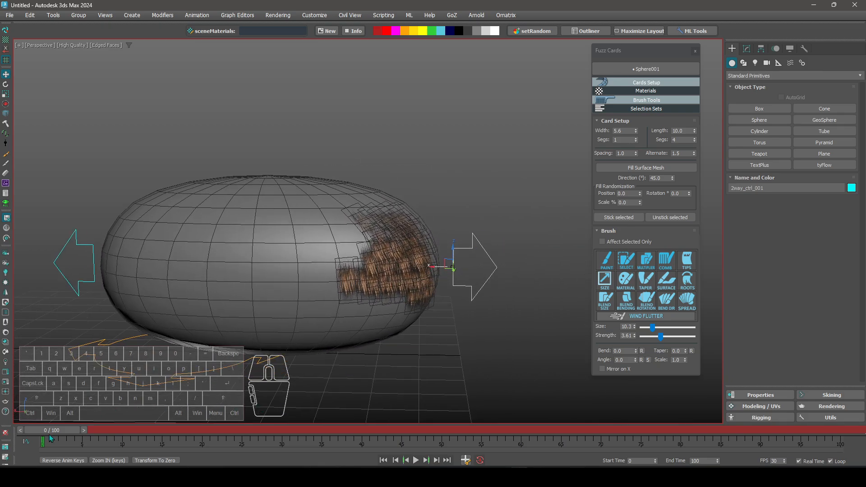
drag(51, 439, 19, 374)
middle_drag(352, 320, 460, 286)
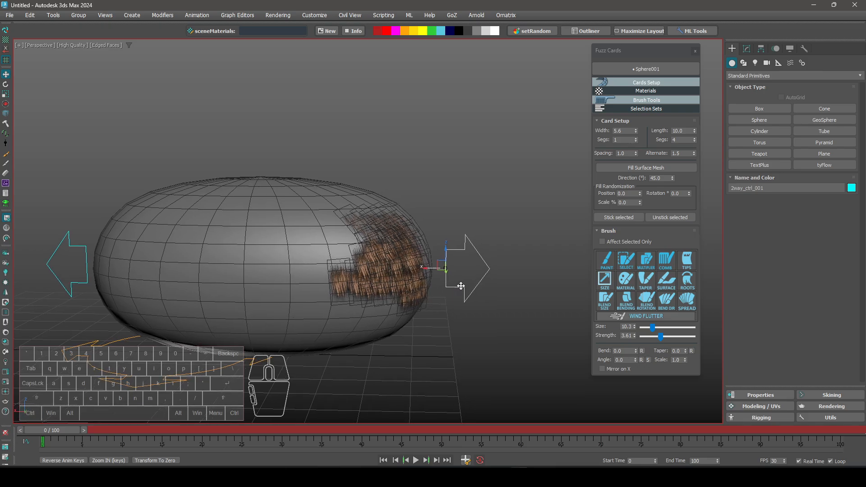
- Try to zero the transform of the 2way_ctrl_001 control, and undo the stretch made at frame 0
right_click(464, 289)
click(446, 264)
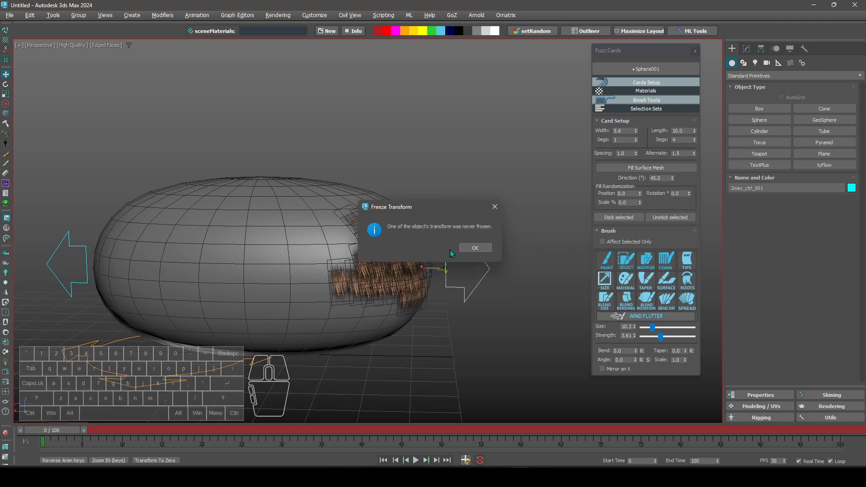
click(463, 248)
alt+right_click(427, 245)
click(410, 281)
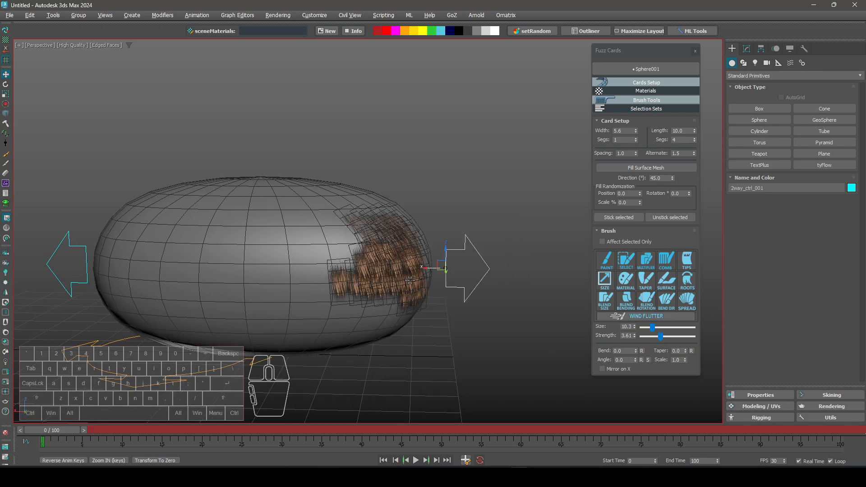
alt+middle_drag(402, 307, 373, 308)
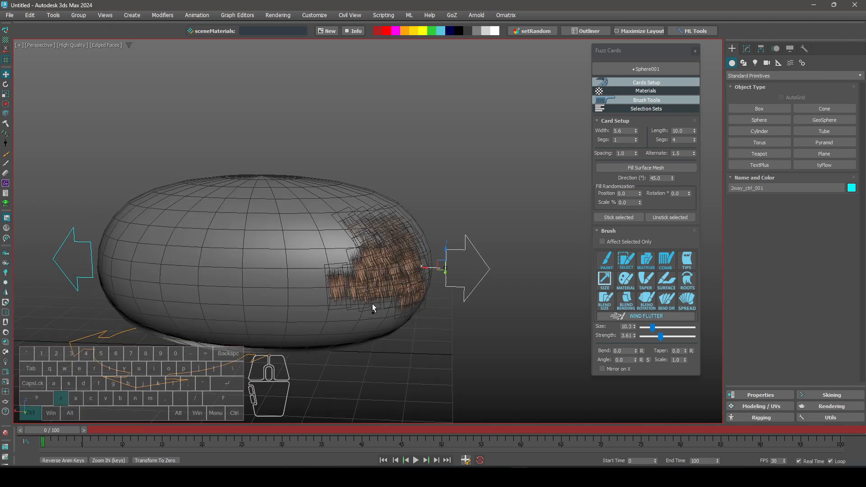
key(ctrl+z)
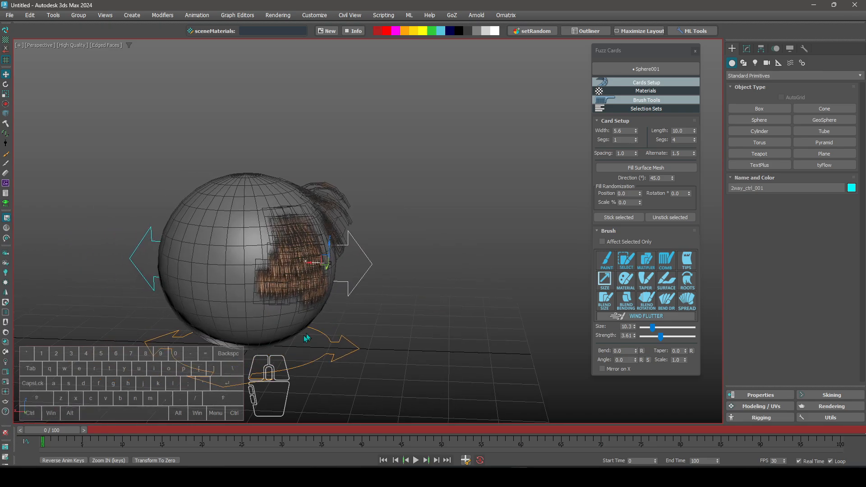
- At frame 30, key the 2way_ctrl_001 control moved outward to stretch the sphere, and turn Auto Key off
drag(58, 435, 281, 432)
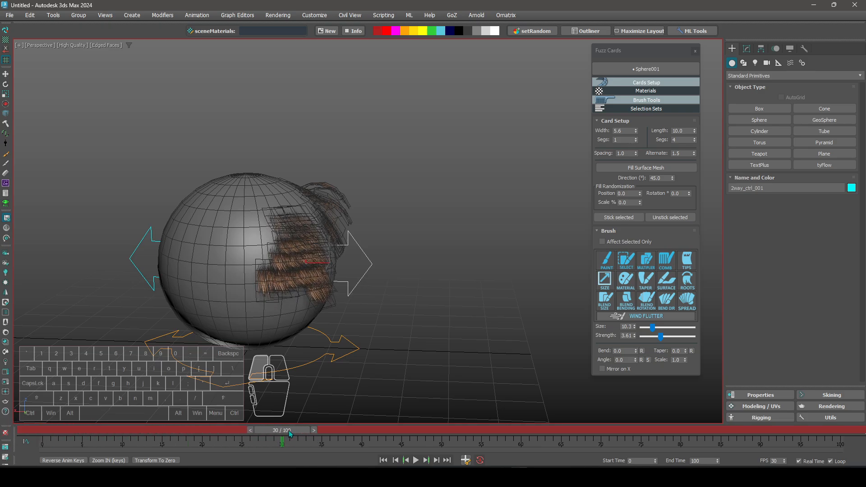
drag(312, 262, 411, 264)
click(481, 461)
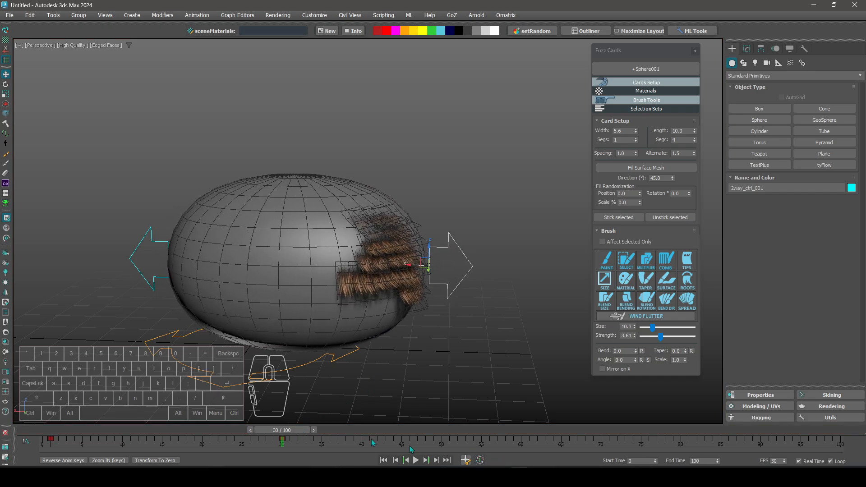
- Scrub the timeline to frame 57 and back to 53 to examine how the cards follow the stretching sphere
drag(304, 432, 518, 434)
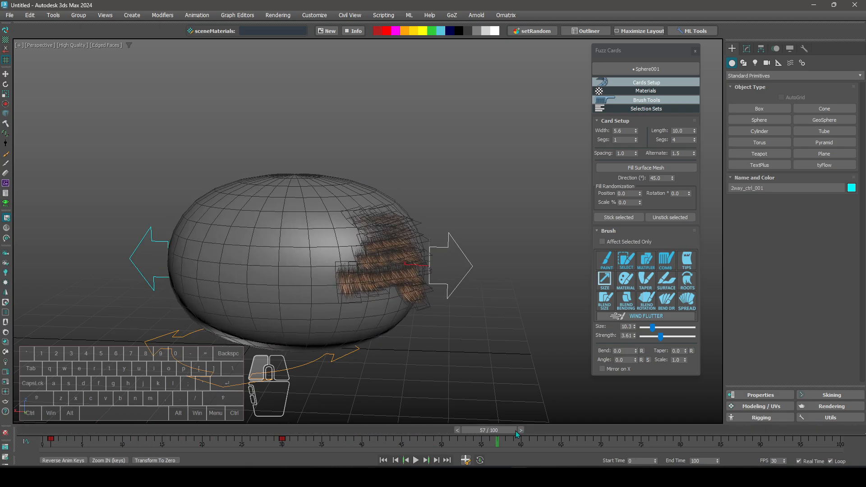
alt+middle_drag(462, 383, 455, 356)
drag(489, 431, 469, 437)
- At frame 53, select the 30 cards of the front patch with the Select brush
click(626, 259)
alt+middle_drag(338, 270, 338, 300)
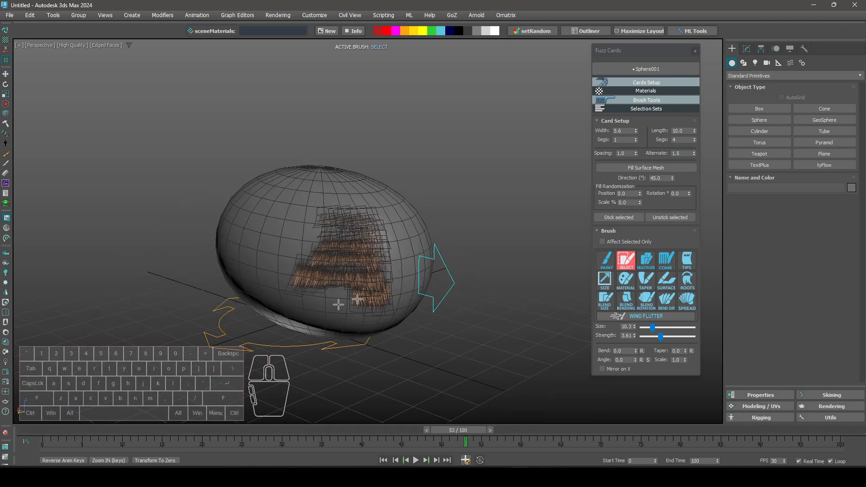
mouse_move(338, 300)
mouse_down()
mouse_move(323, 224)
mouse_move(369, 245)
mouse_move(376, 266)
mouse_up()
alt+right_click(376, 266)
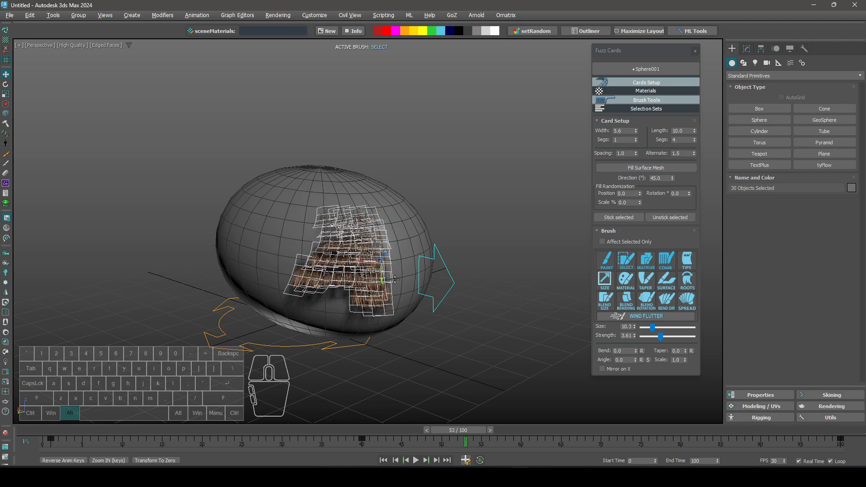
alt+middle_drag(375, 266, 397, 255)
click(652, 109)
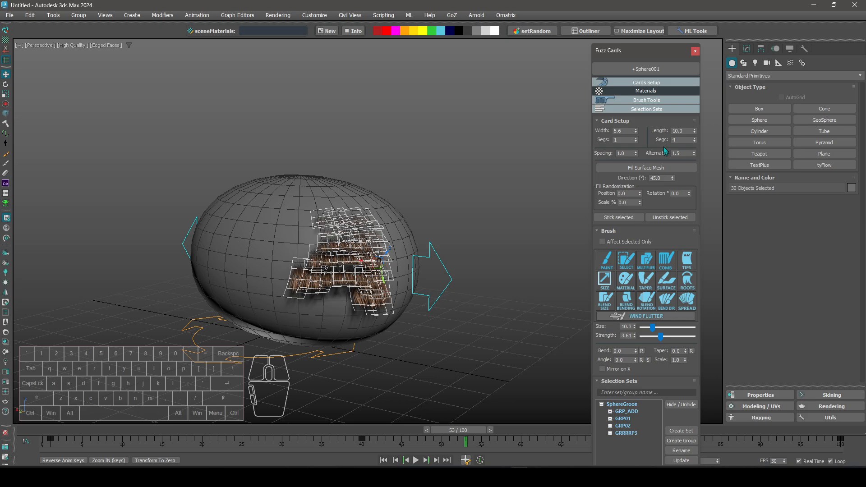
click(634, 82)
click(645, 83)
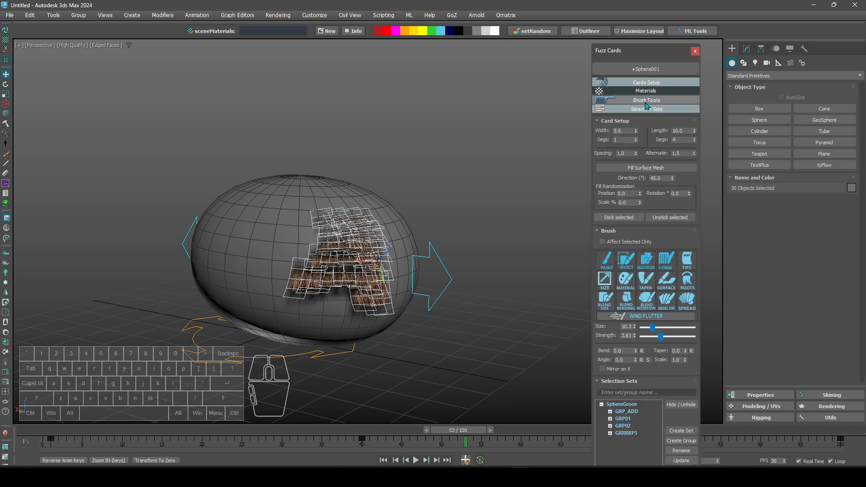
click(648, 110)
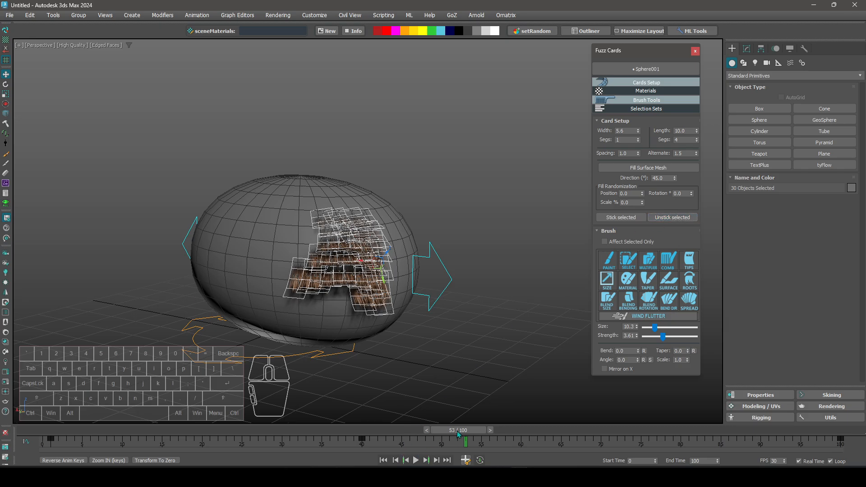
- Scrub the timeline between frames 0 and 56 to examine the selected front cards' motion, ending at frame 0
drag(459, 434, 32, 406)
drag(319, 424, 473, 439)
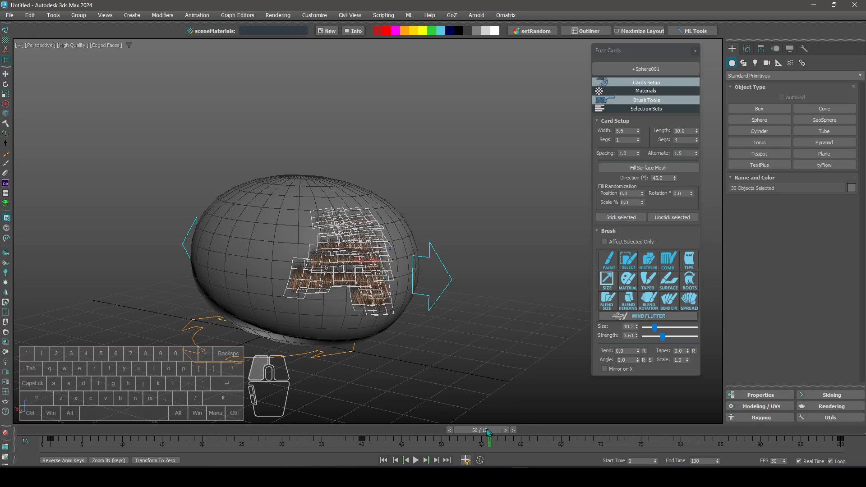
drag(489, 433, 36, 406)
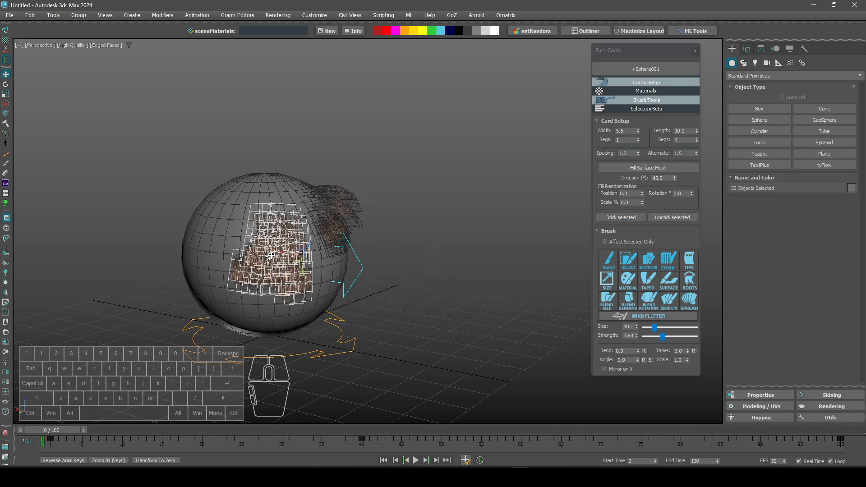
alt+middle_drag(271, 256, 403, 247)
alt+middle_drag(384, 299, 406, 289)
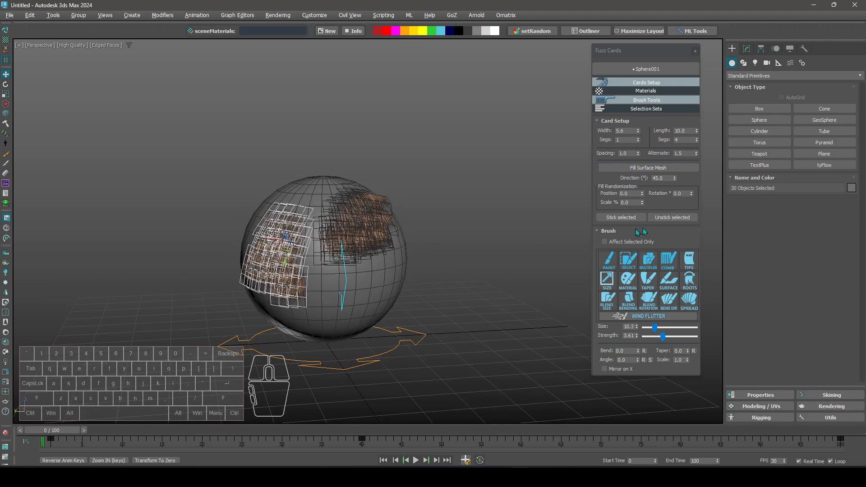
- Select the 40 cards of the patch on the sphere's side with the Select brush
click(630, 260)
alt+middle_drag(435, 234, 399, 231)
mouse_move(382, 216)
mouse_down()
mouse_move(369, 180)
mouse_move(356, 243)
mouse_up()
mouse_move(444, 216)
alt+middle_down()
mouse_move(351, 225)
mouse_move(421, 199)
mouse_move(406, 223)
mouse_move(373, 227)
alt+middle_up()
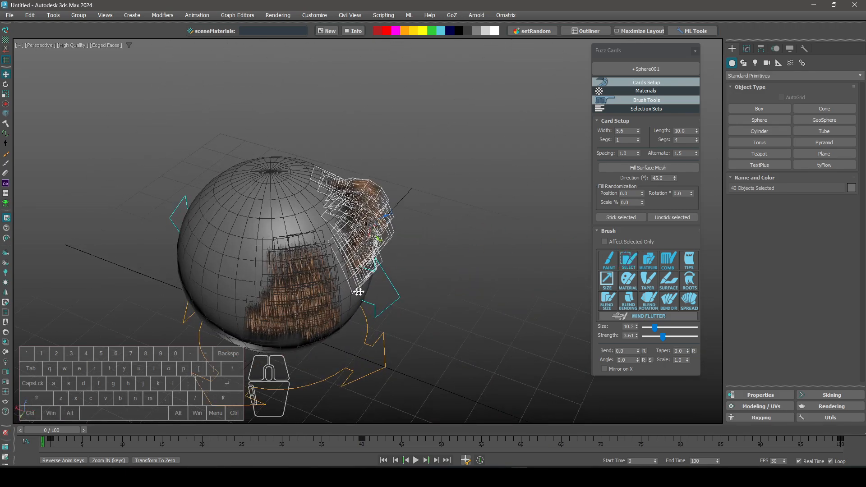
alt+middle_drag(419, 276, 393, 284)
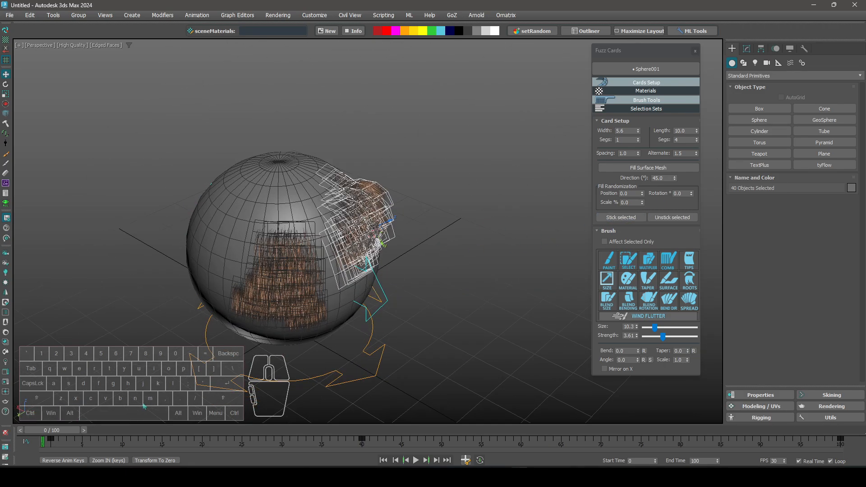
- Play the animation to examine the card motion, return to frame 0 and clear the card selection
mouse_move(62, 432)
mouse_down()
mouse_move(551, 431)
mouse_move(271, 431)
mouse_move(517, 420)
mouse_move(54, 420)
mouse_up()
alt+middle_drag(390, 318, 466, 289)
key(w)
key(/)
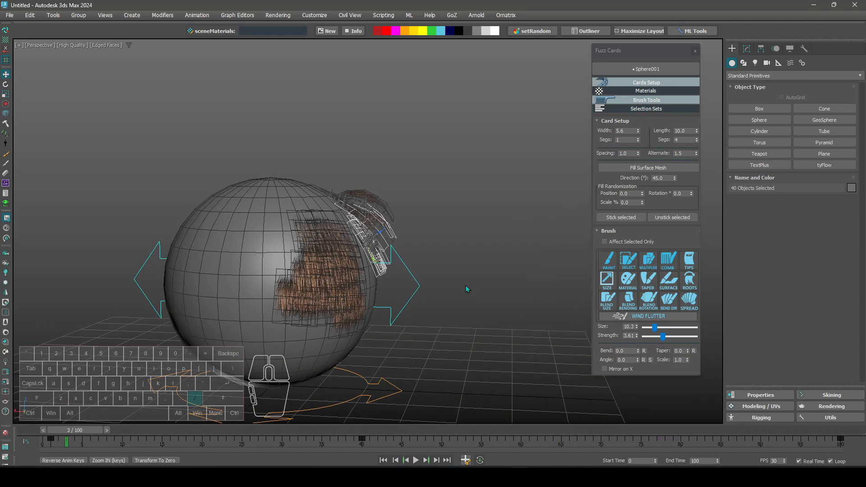
drag(93, 429, 68, 429)
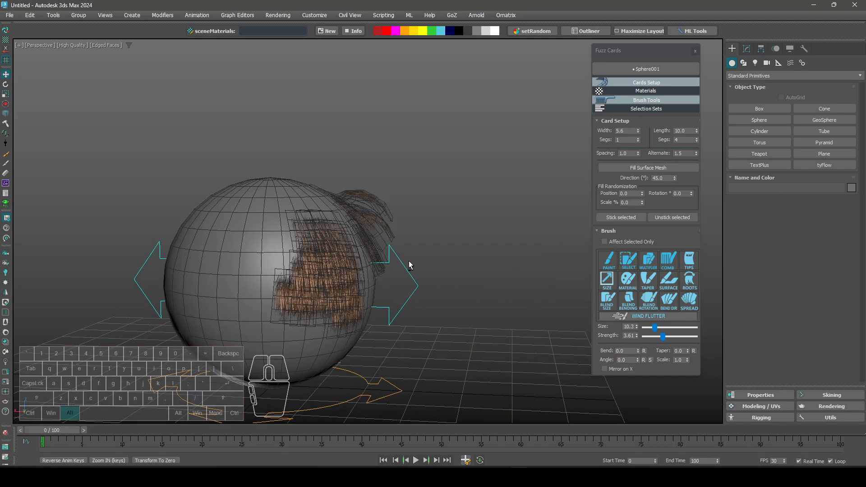